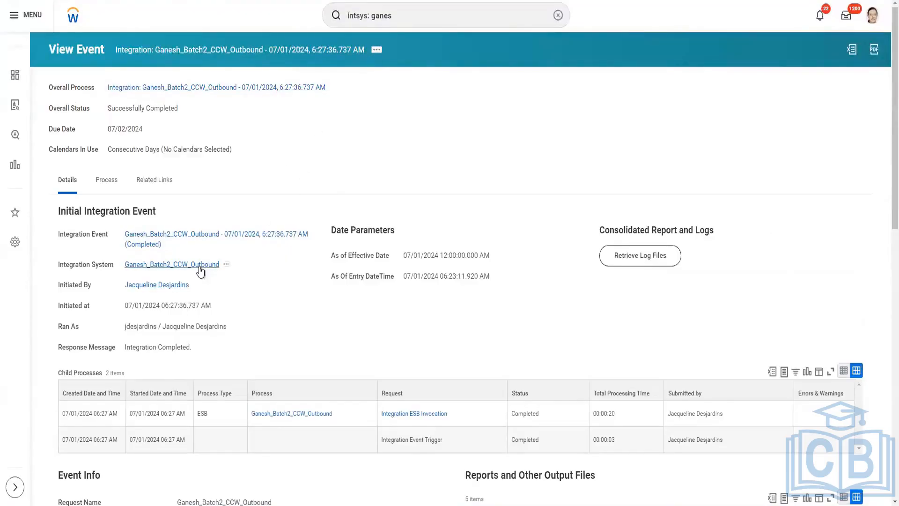
- Open the integration system linked in the event details and examine its Worker data section field services
click(183, 245)
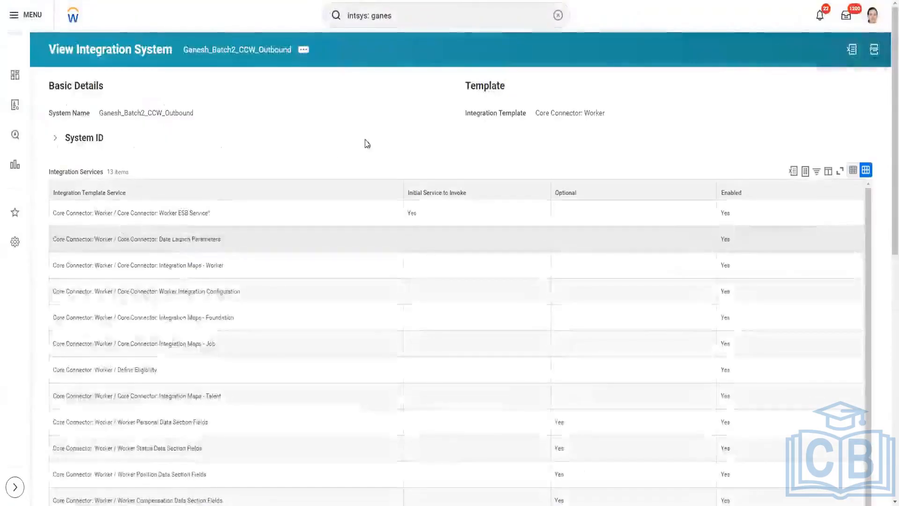
scroll(414, 166, down, 3)
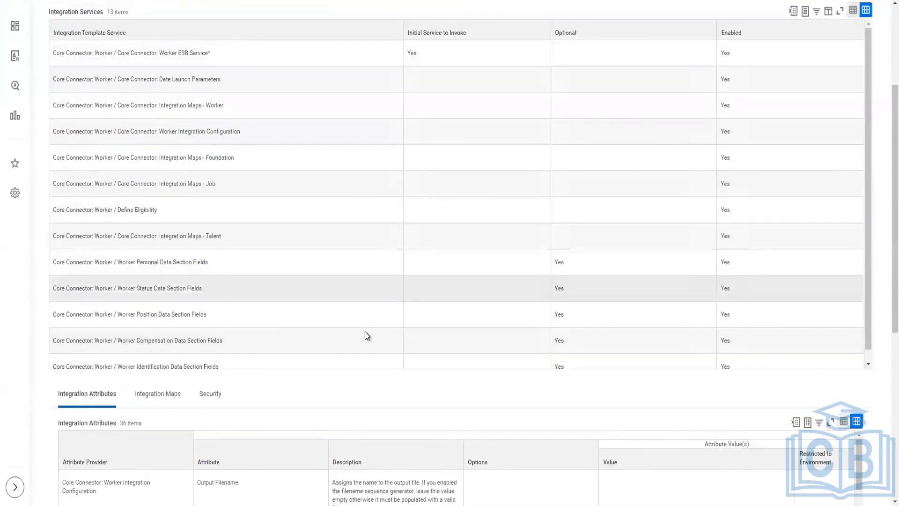
scroll(190, 329, down, 1)
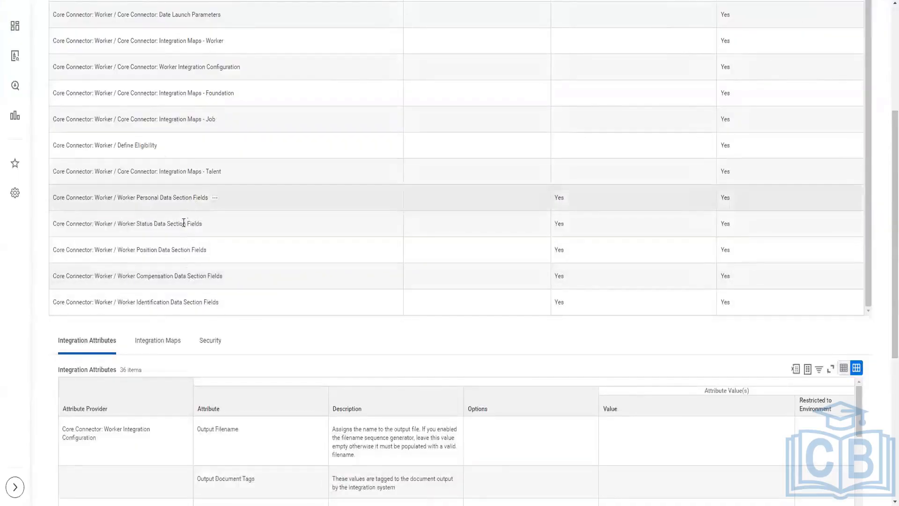
drag(167, 197, 208, 199)
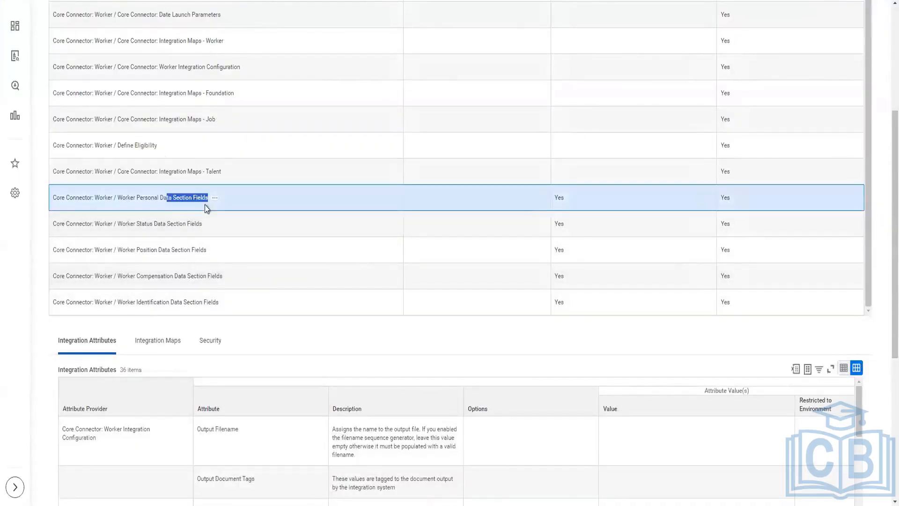
drag(154, 224, 203, 224)
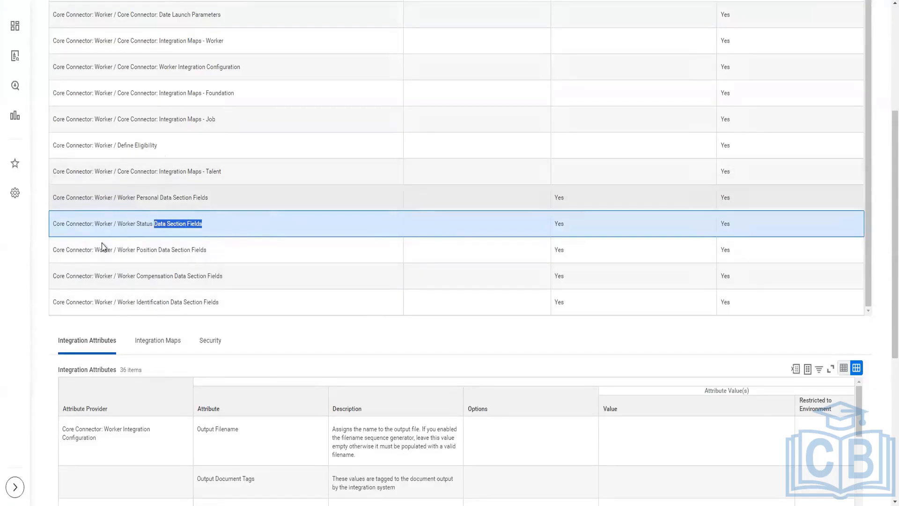
scroll(38, 234, up, 5)
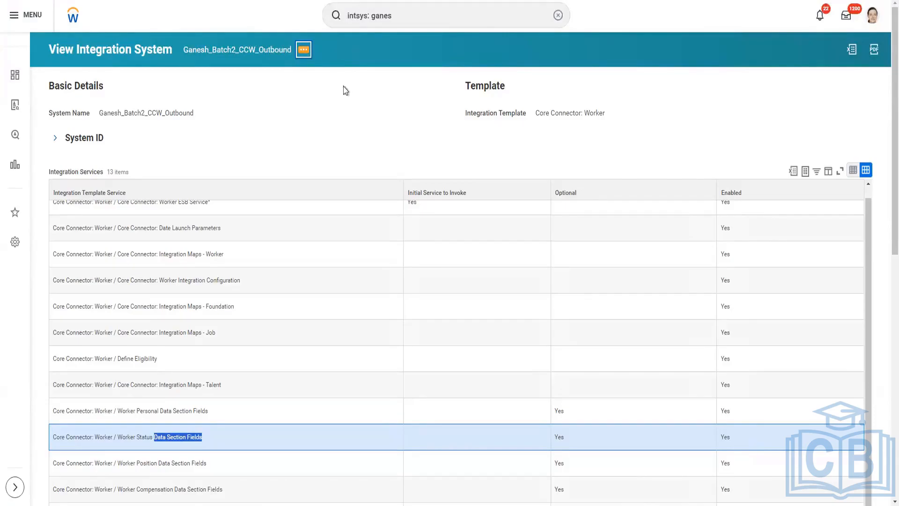
- Open Configure Integration Services for the displayed integration system
click(305, 49)
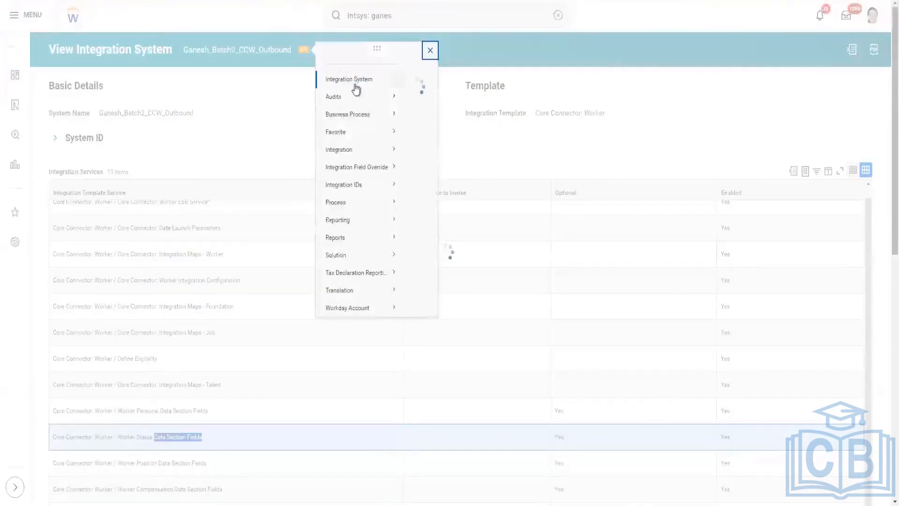
mouse_move(356, 89)
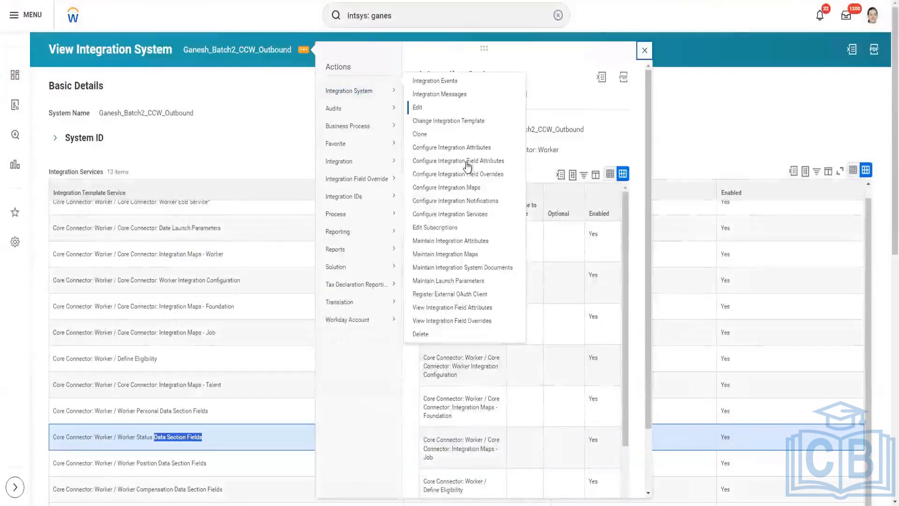
click(468, 217)
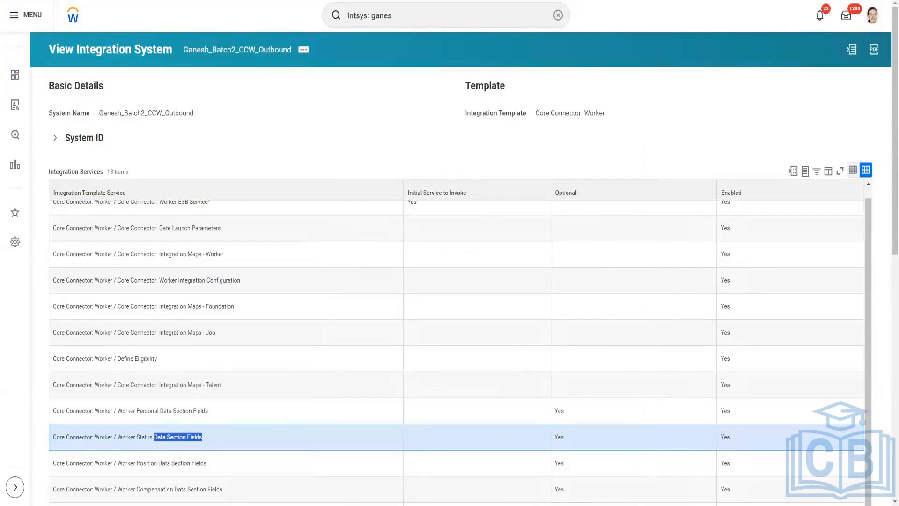
- Switch to Training Notes.txt in Notepad and add the heading "For Calculated Fields or Fields that are not available in template:" below the configuration list
key(alt+Tab)
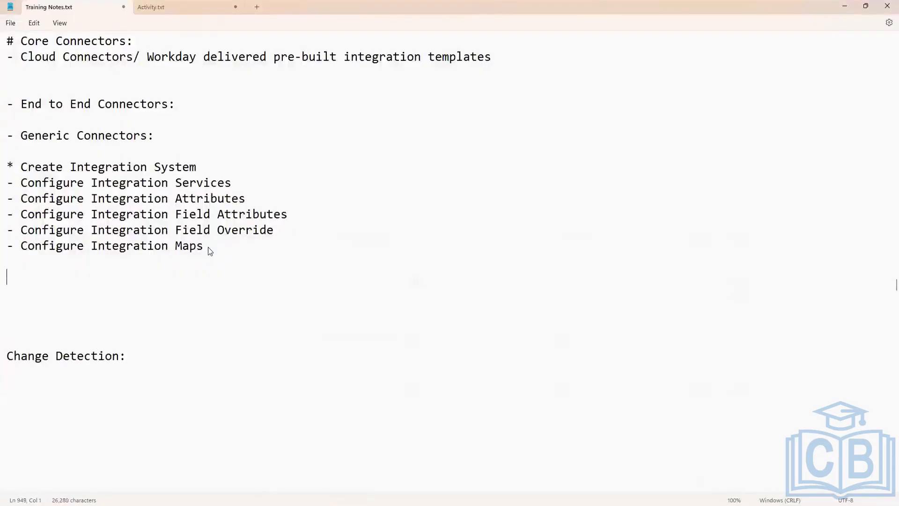
text(For Calculate)
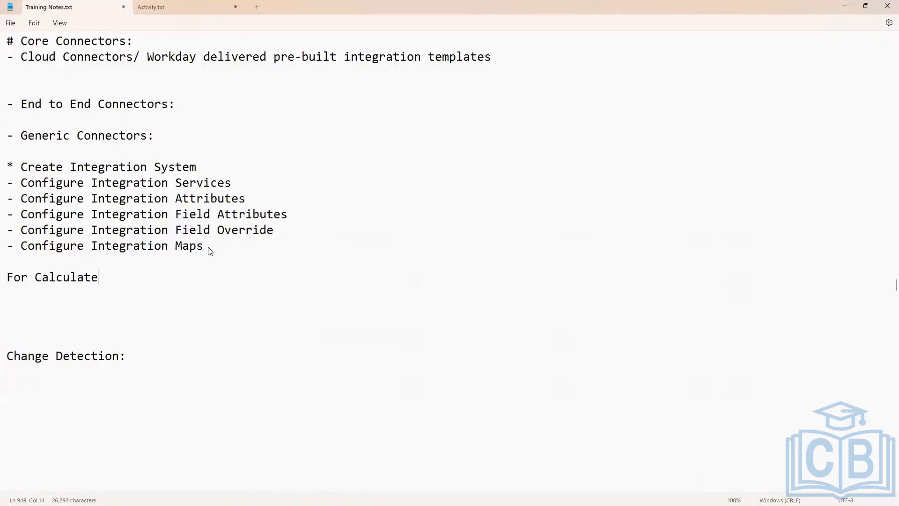
text(d Fields or Fiel)
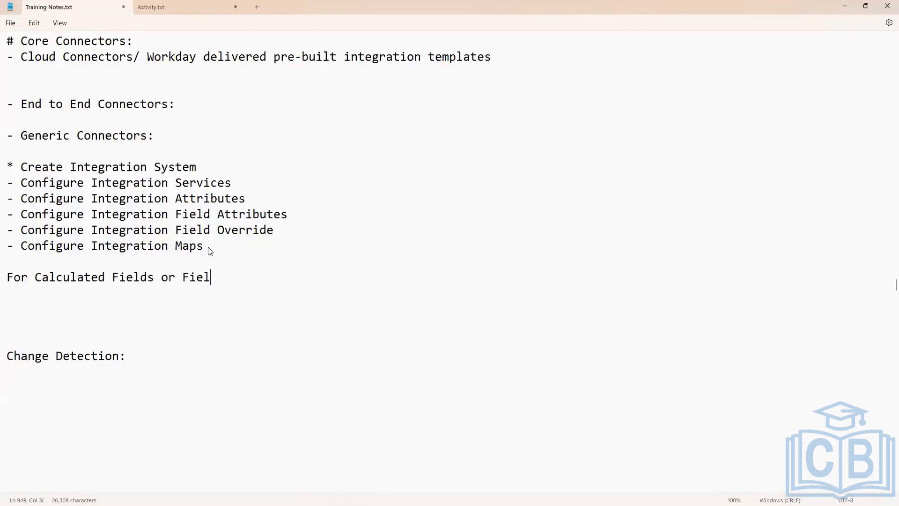
text(ds that are )
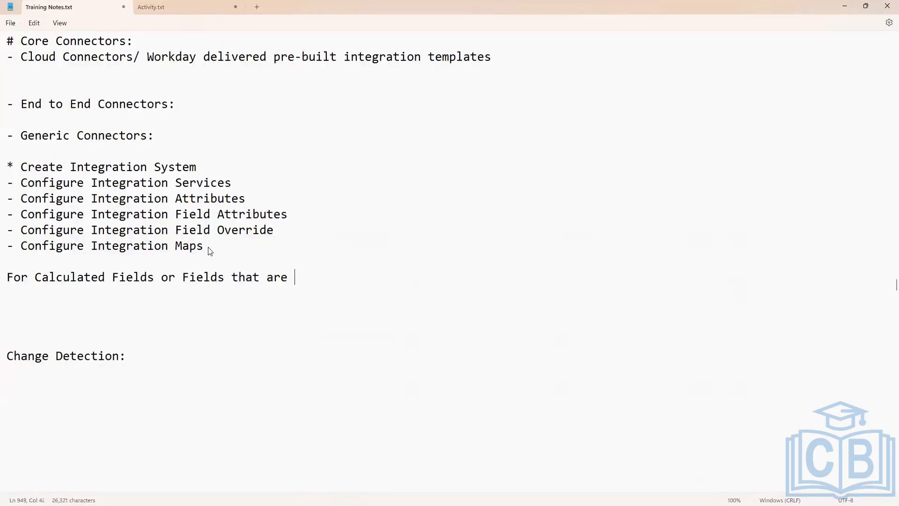
text(not availab)
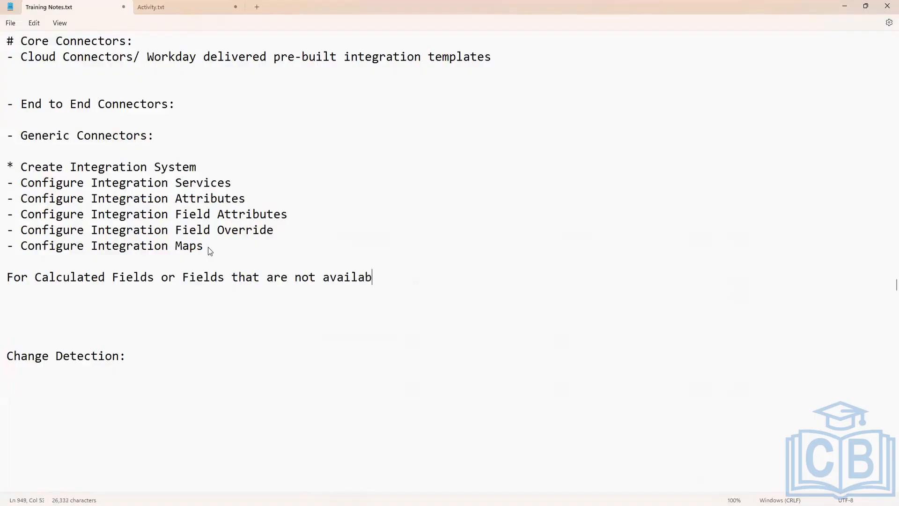
text(le)
key(BackSpace)
text(le in template:)
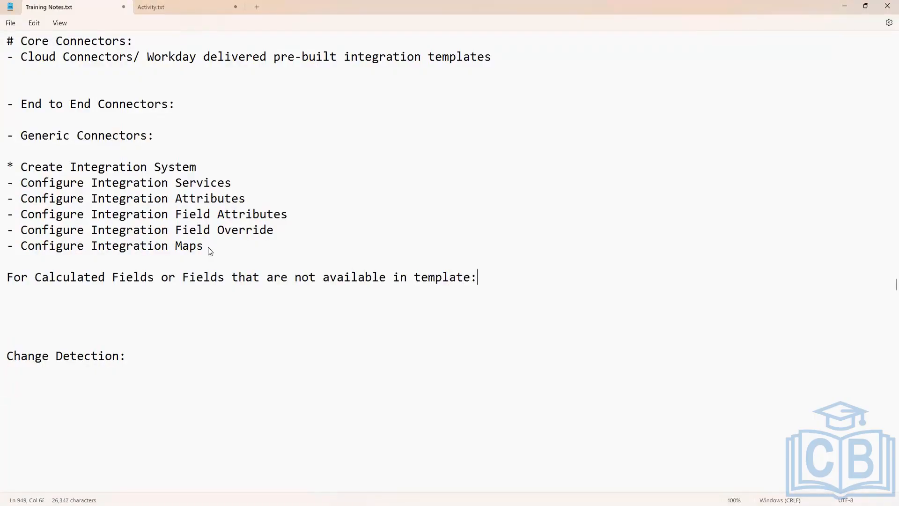
- Add a bullet under the new heading reading "- IS -> Configure Integration Services -> Custom Integration Service -"
key(Return)
text(- )
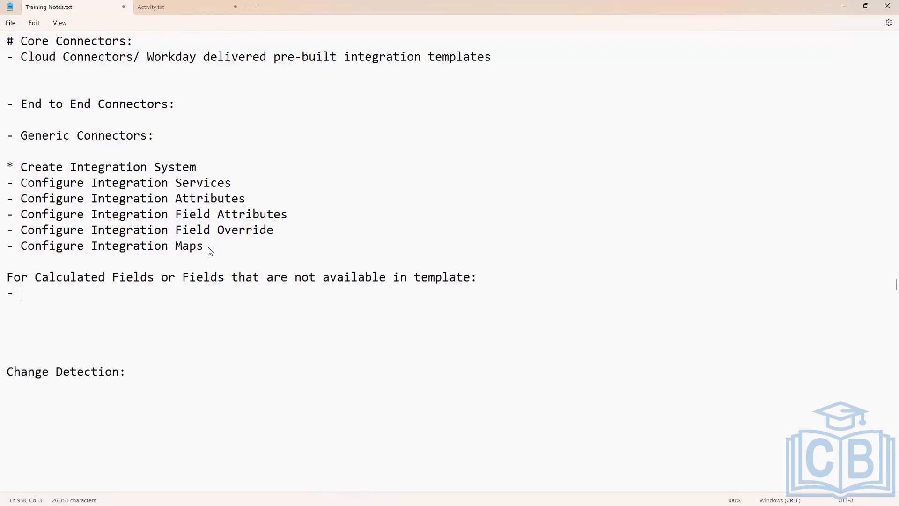
text(IS ->)
text(Configure I)
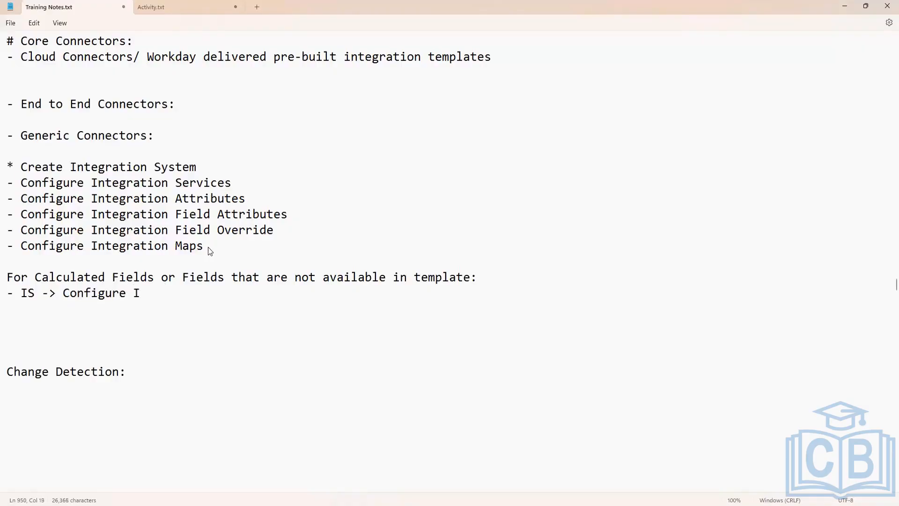
text(ntegration )
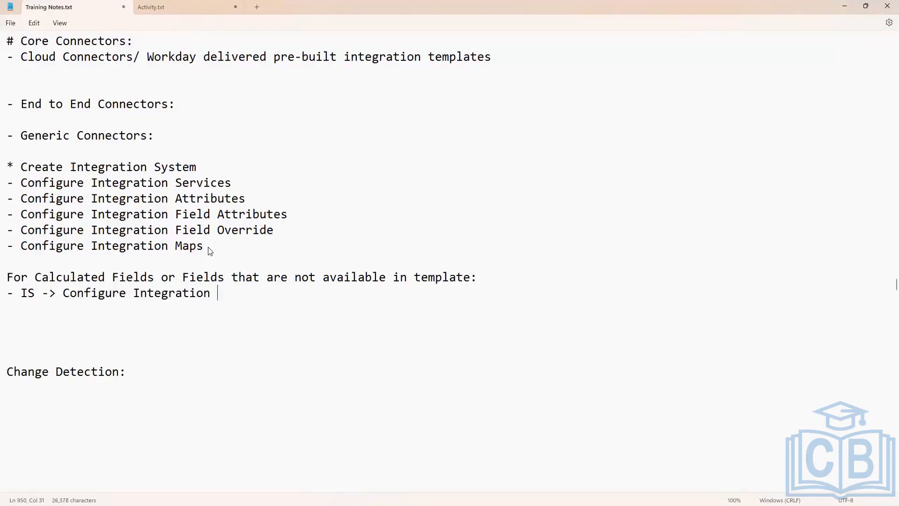
text(Services -> CUs)
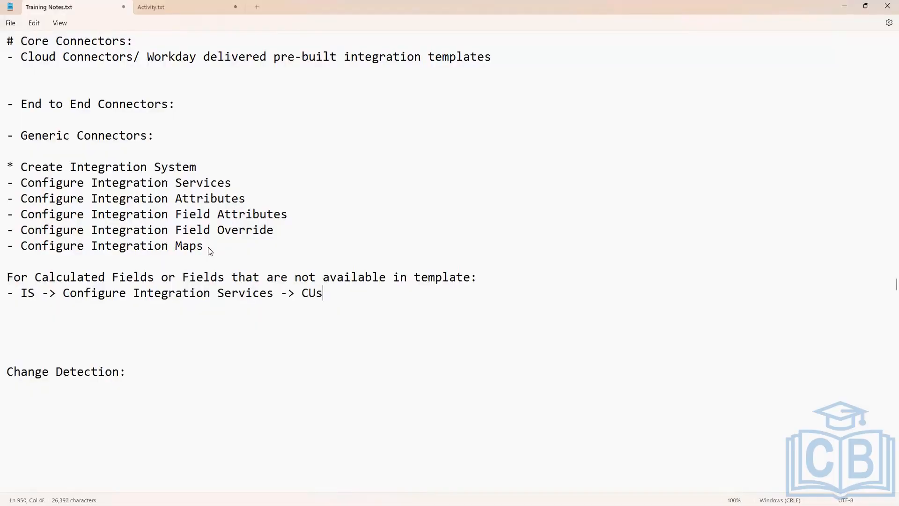
text(tom)
key(BackSpace)
key(BackSpace)
key(BackSpace)
key(BackSpace)
key(BackSpace)
key(BackSpace)
text(ustom Integratio)
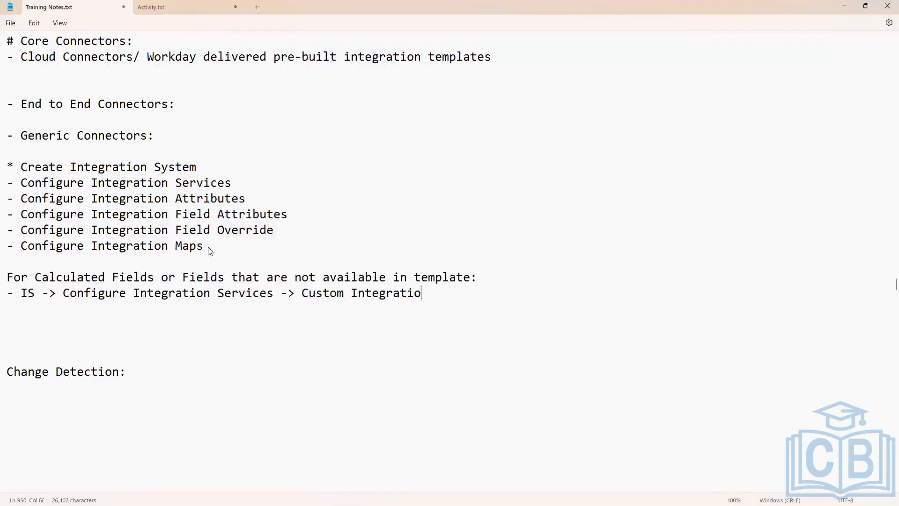
text(n Service - )
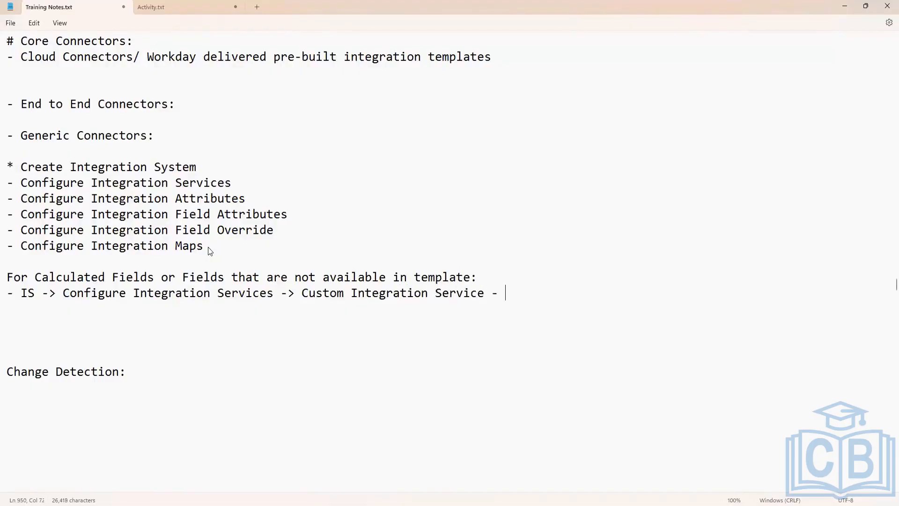
- Complete the bullet with "Create New Field Override Service"
text(Click)
key(BackSpace)
key(BackSpace)
key(BackSpace)
key(BackSpace)
key(BackSpace)
text(reate New Field O)
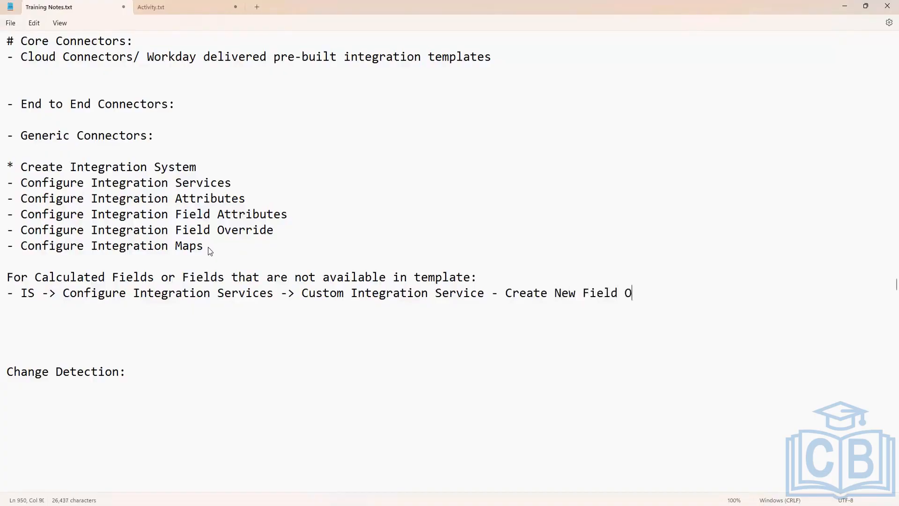
text(verride Service)
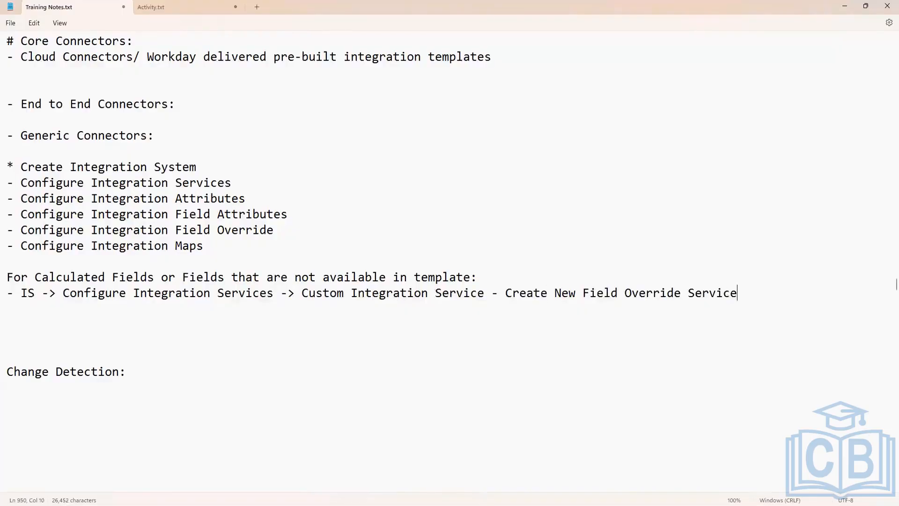
- Switch back to Workday, add a Custom Integration Services row, and start creating an Integration Field Override Service for it
key(alt+Tab)
scroll(376, 241, down, 3)
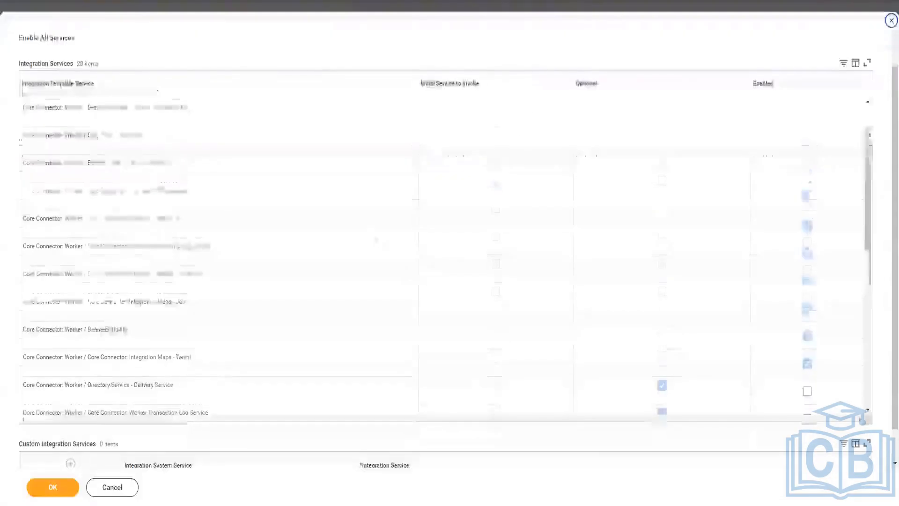
scroll(432, 60, up, 1)
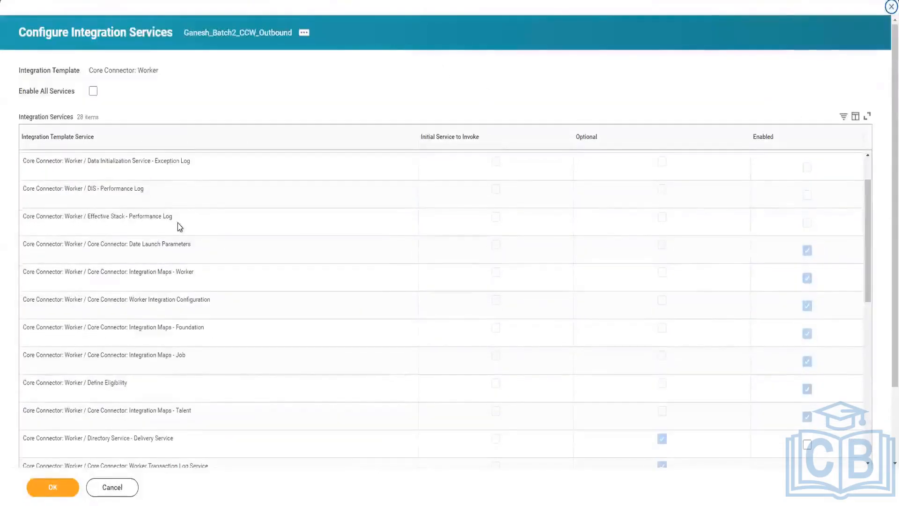
scroll(5, 322, down, 2)
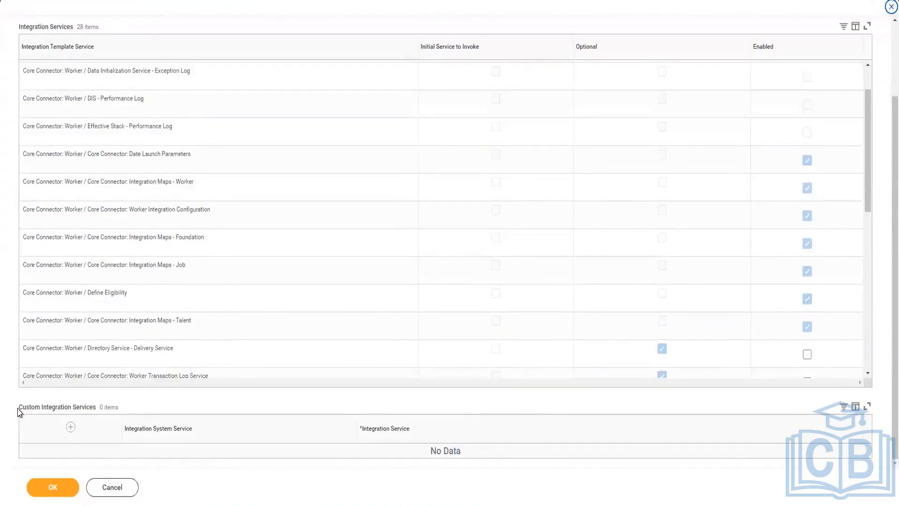
drag(19, 411, 103, 410)
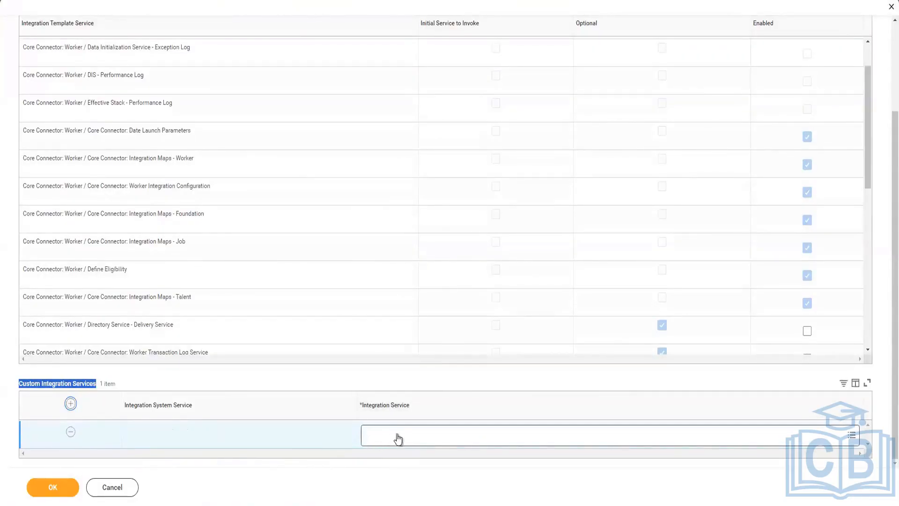
click(426, 436)
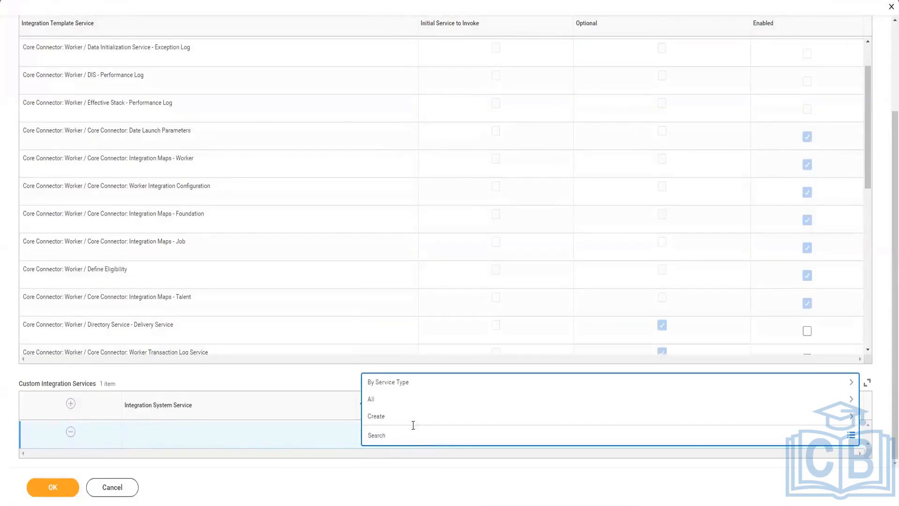
click(385, 418)
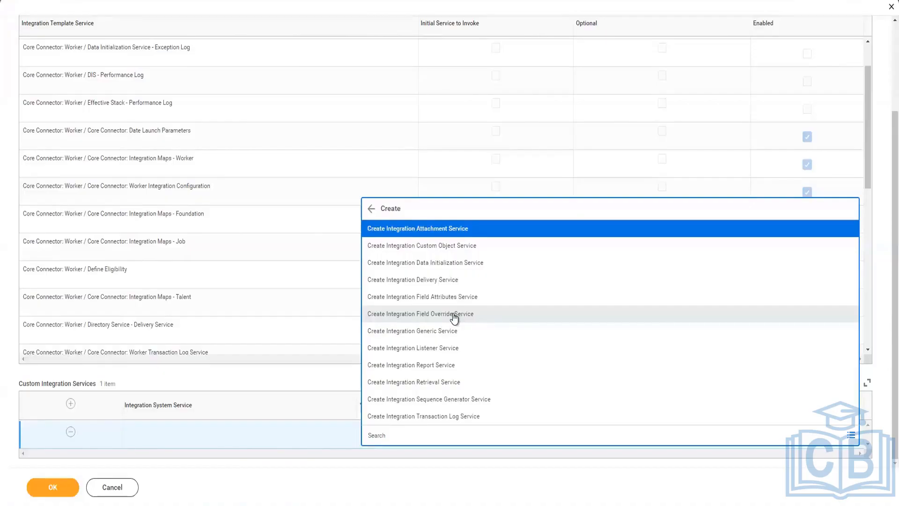
key(Escape)
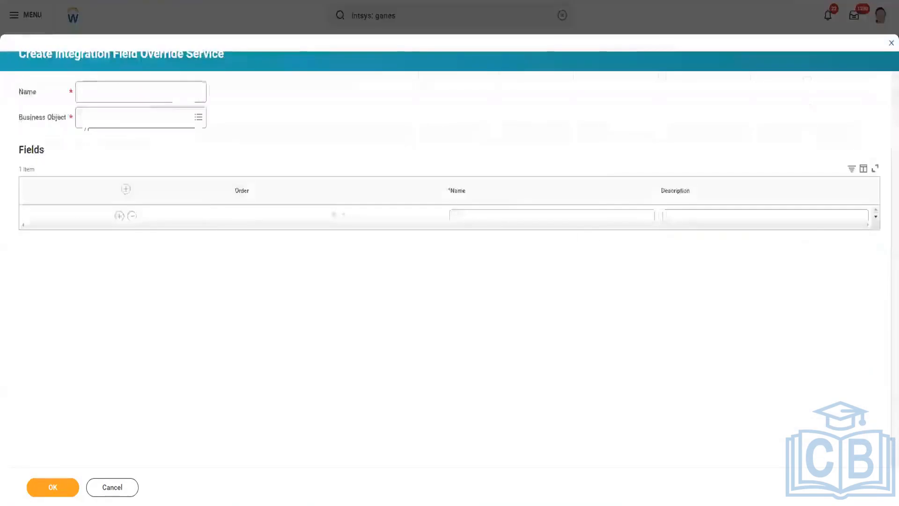
- Name the new field override service Ganesh_Batch2_CCW_FOS
click(130, 91)
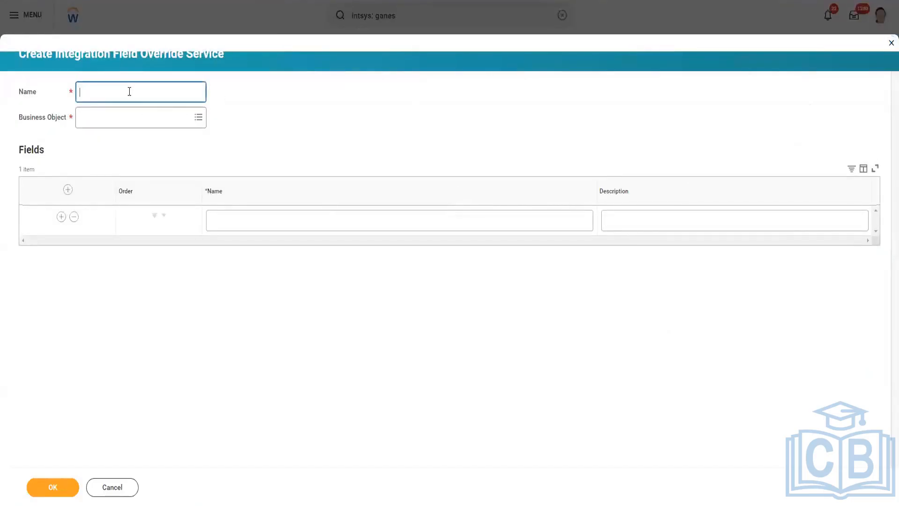
text(Gann)
text(sh_)
text(Batc)
text(h2)
text(_CCW)
text(_FOS)
- Set the field override service's business object to Worker
click(127, 116)
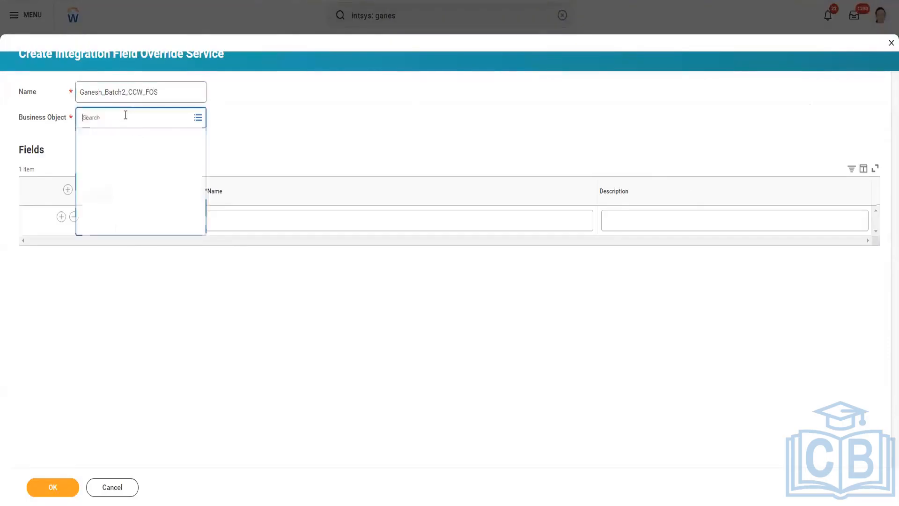
text(Worker)
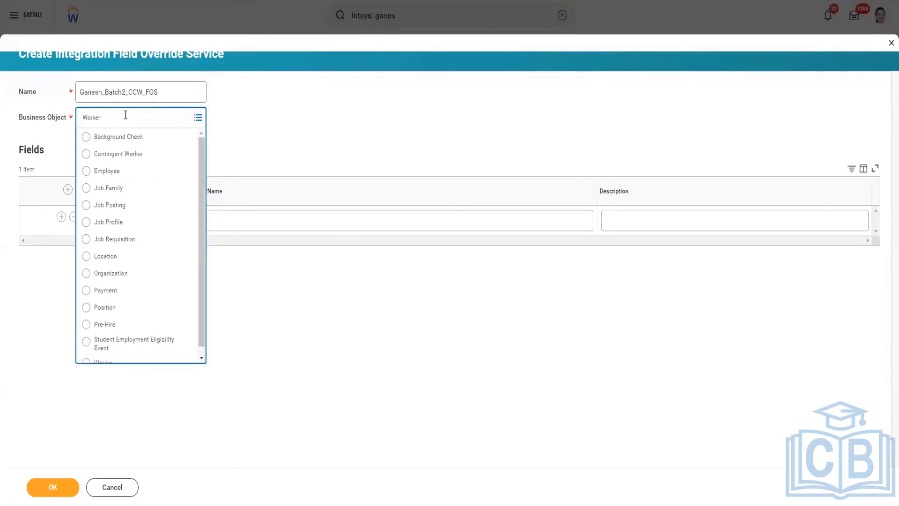
scroll(159, 225, down, 1)
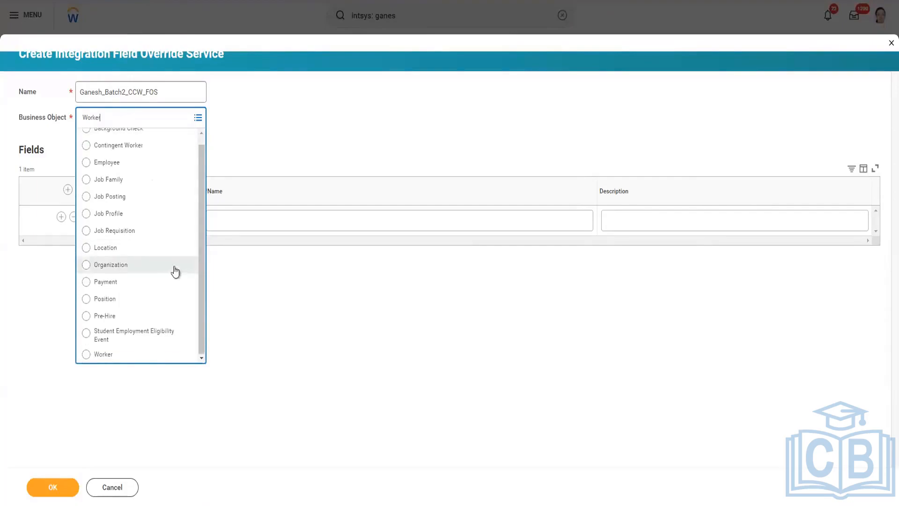
click(134, 361)
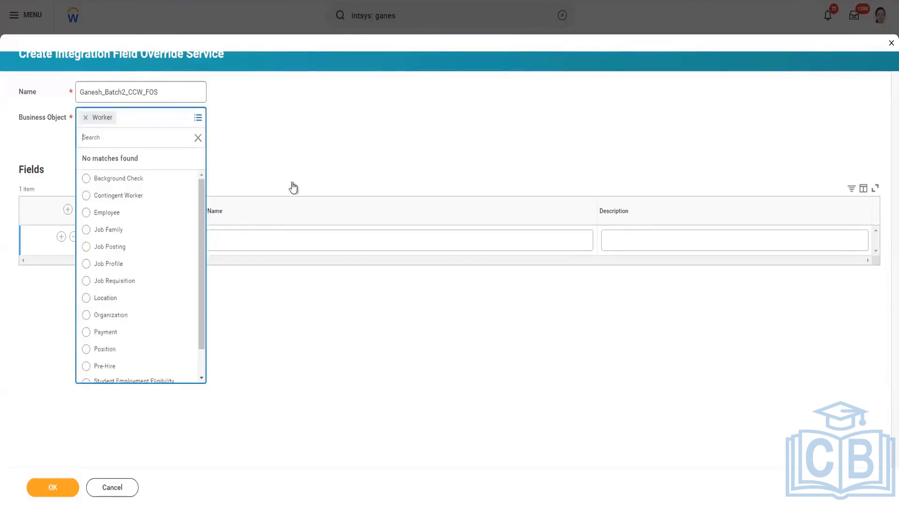
- Name the first field of the override service Security Key and add another field row
click(262, 218)
click(249, 222)
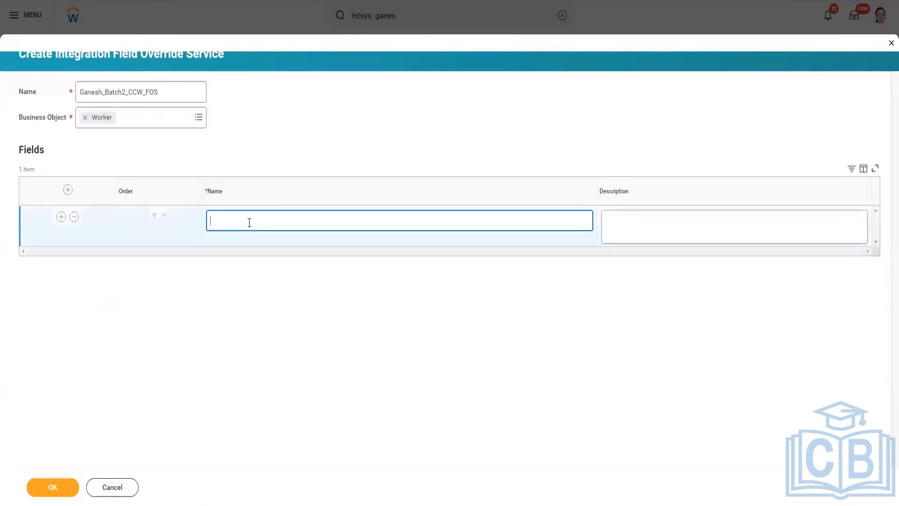
text(Security Key)
click(61, 217)
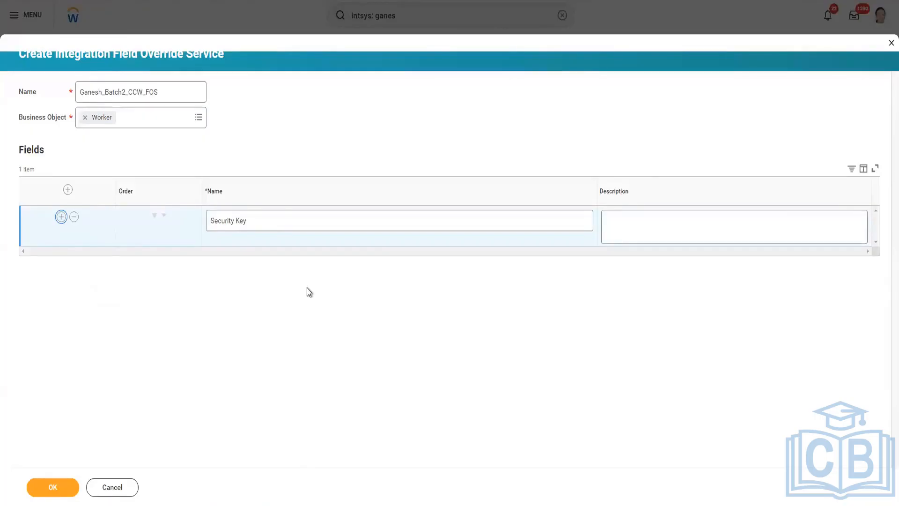
- Switch to Notepad and look through Training Notes.txt for the calculated field material and the Core Connector notes
key(alt+Tab)
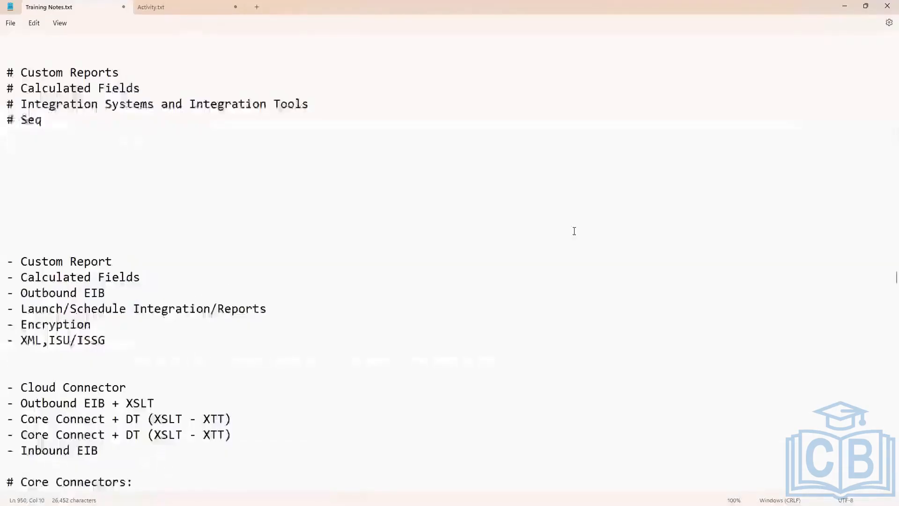
scroll(602, 242, up, 10)
scroll(886, 241, up, 20)
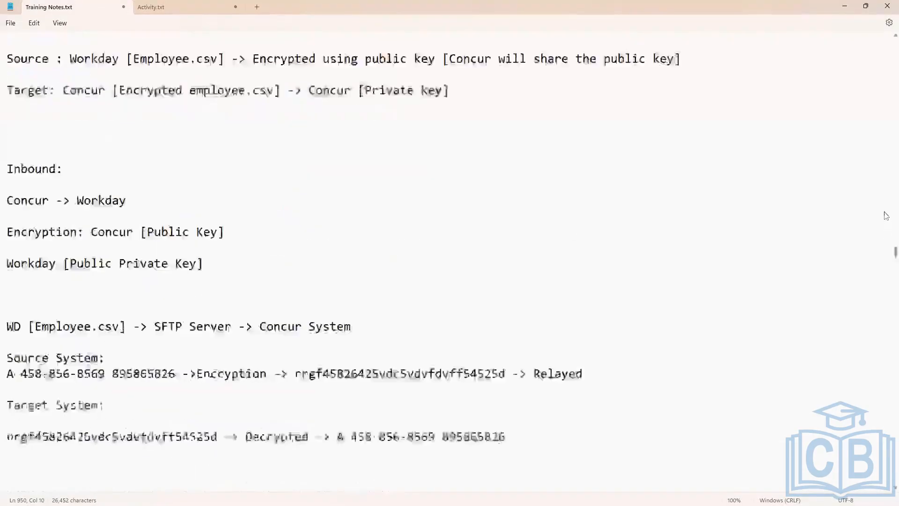
scroll(888, 208, down, 7)
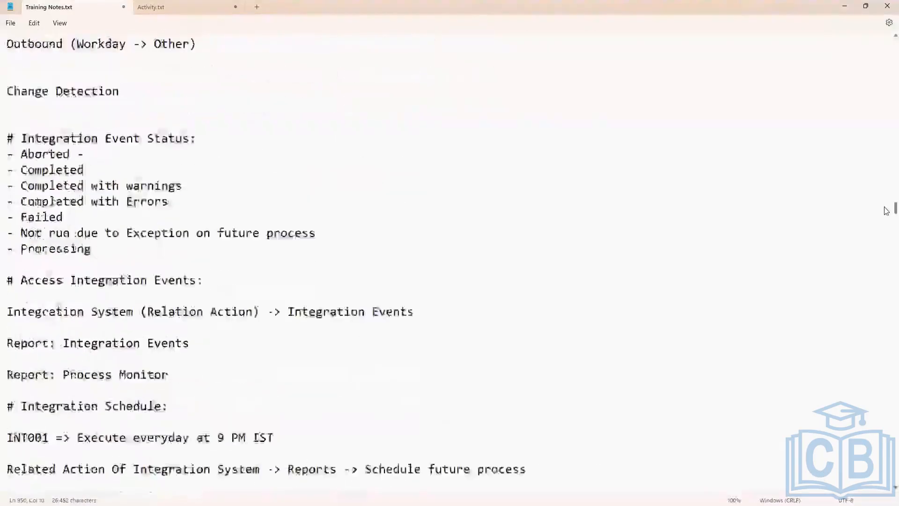
scroll(888, 187, up, 20)
scroll(886, 175, up, 20)
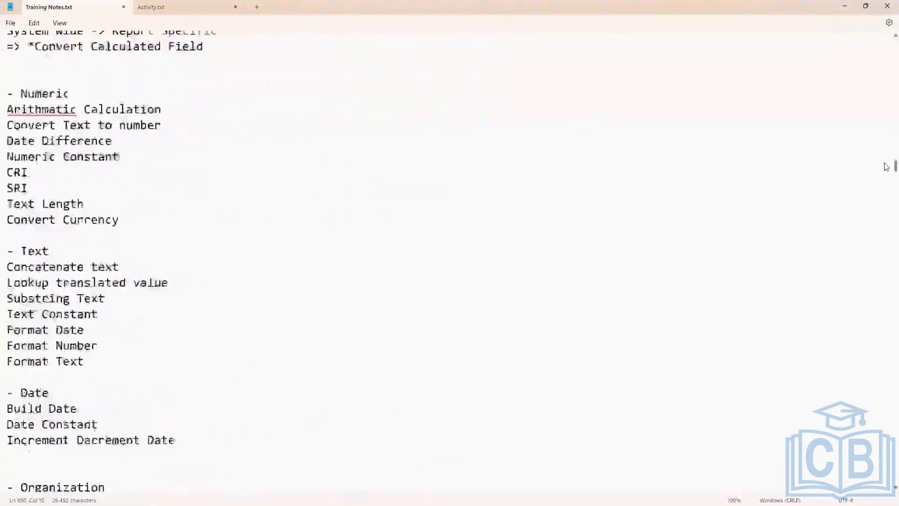
scroll(887, 182, down, 10)
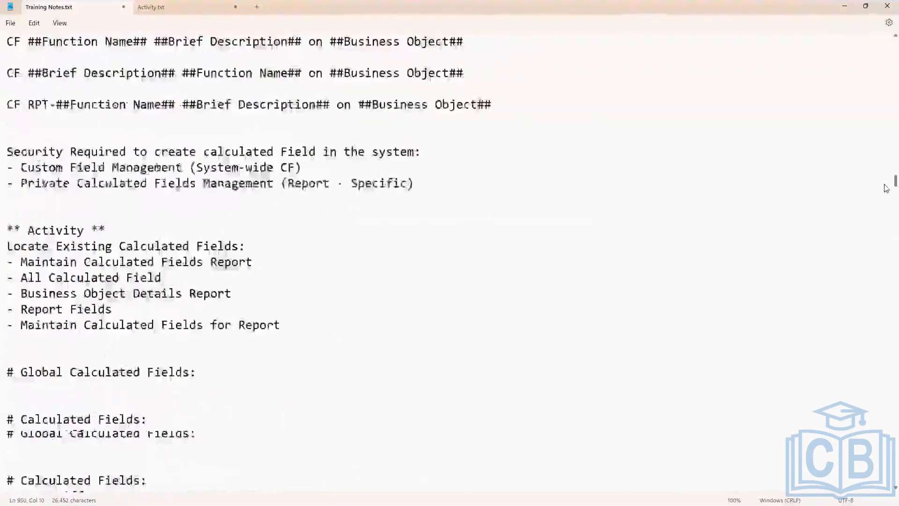
scroll(887, 189, down, 10)
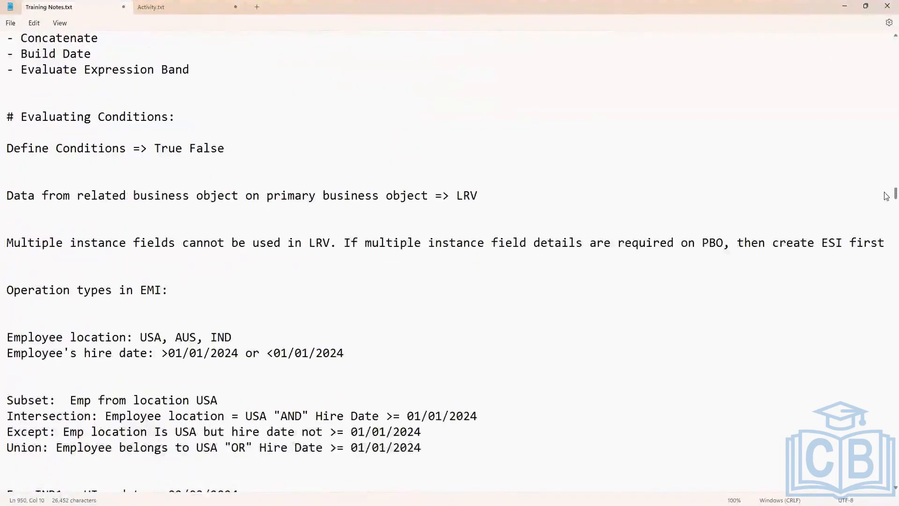
scroll(886, 196, down, 2)
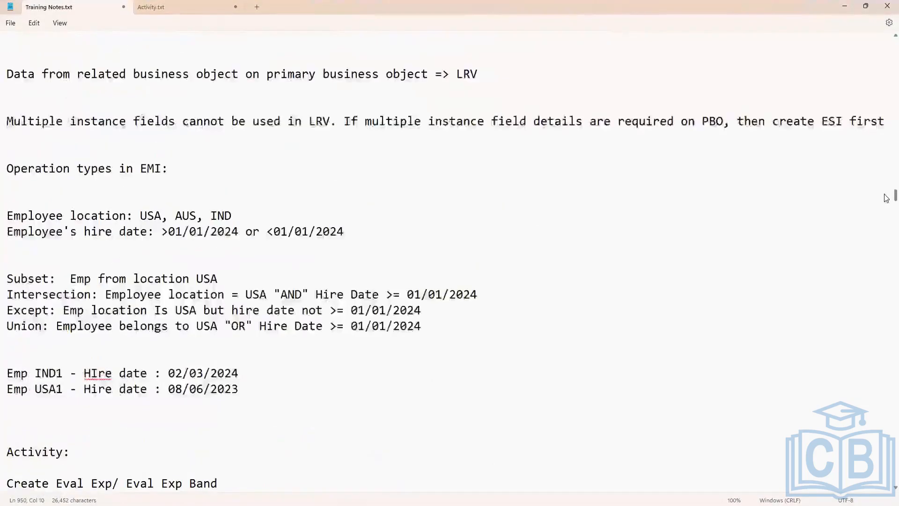
scroll(887, 199, down, 5)
scroll(887, 200, down, 20)
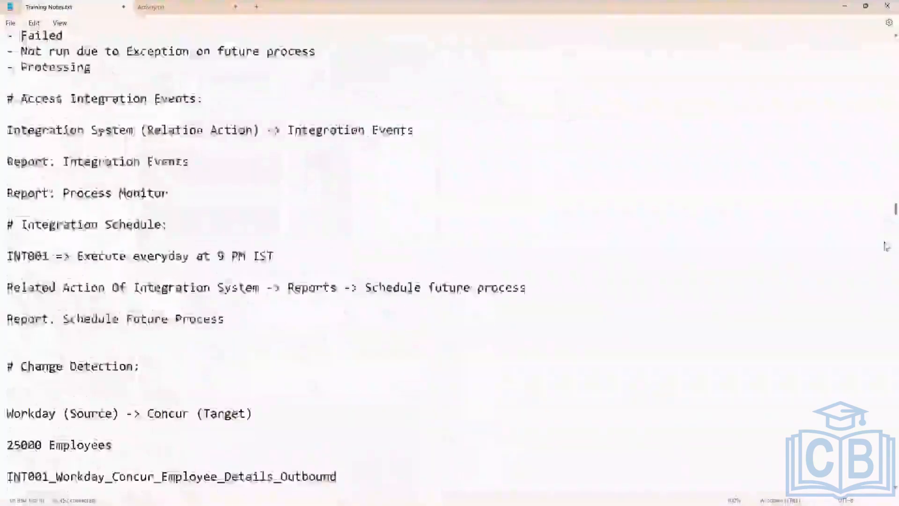
scroll(887, 273, down, 20)
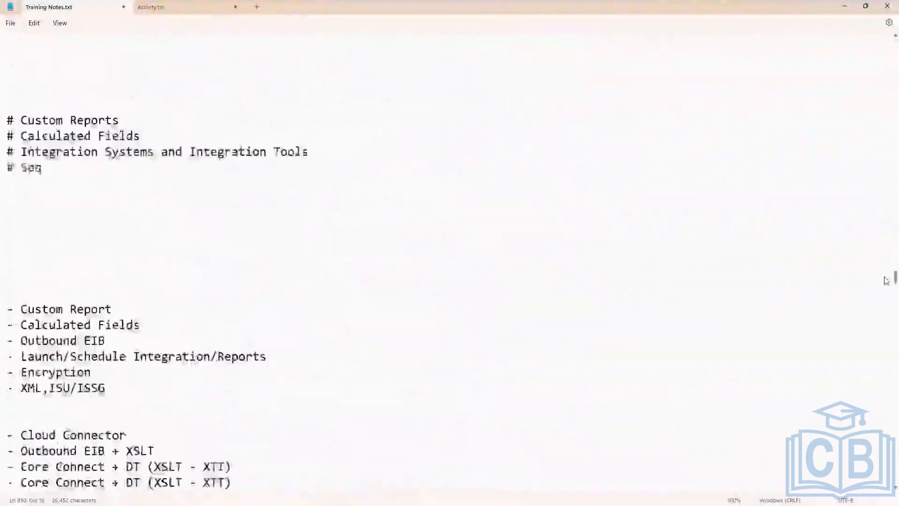
scroll(887, 295, down, 20)
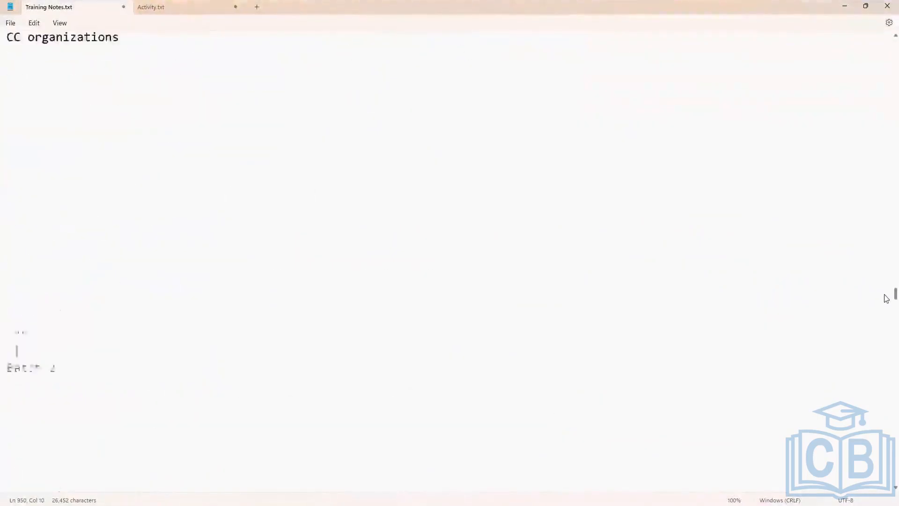
scroll(886, 295, up, 12)
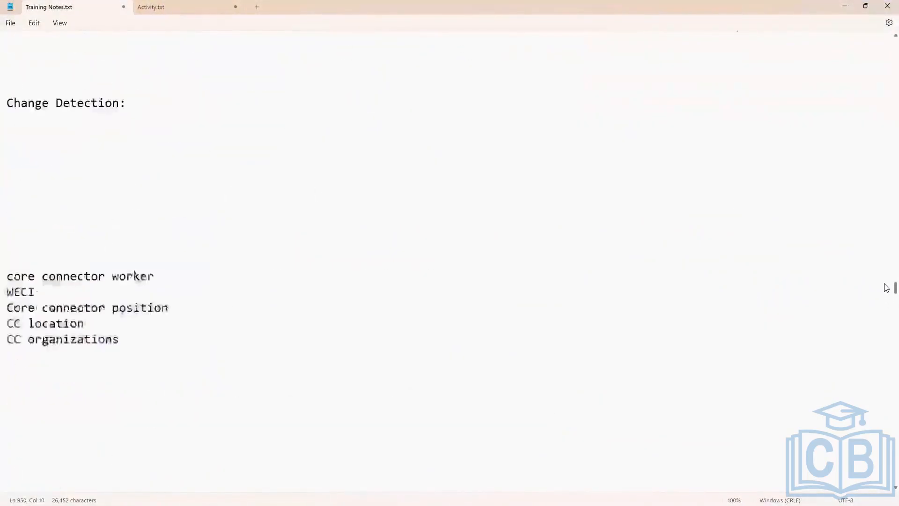
scroll(889, 285, down, 1)
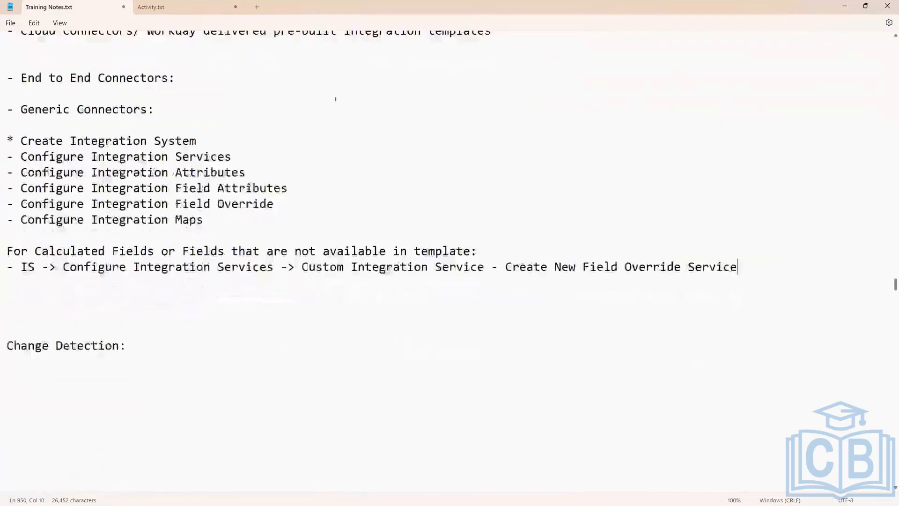
- Open the Activity.txt notes and read the calculated field exercises, highlighting the one on the length of characters in "First Name"
click(203, 12)
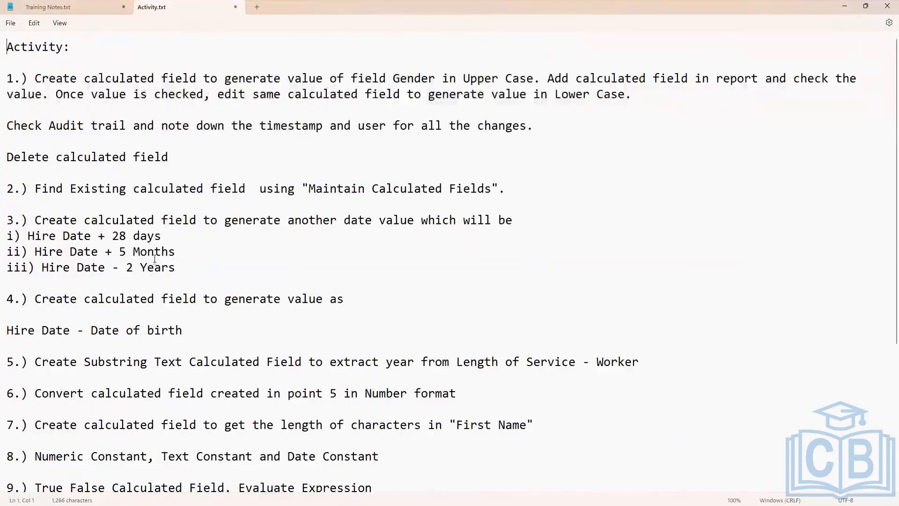
scroll(213, 254, down, 1)
scroll(213, 253, down, 1)
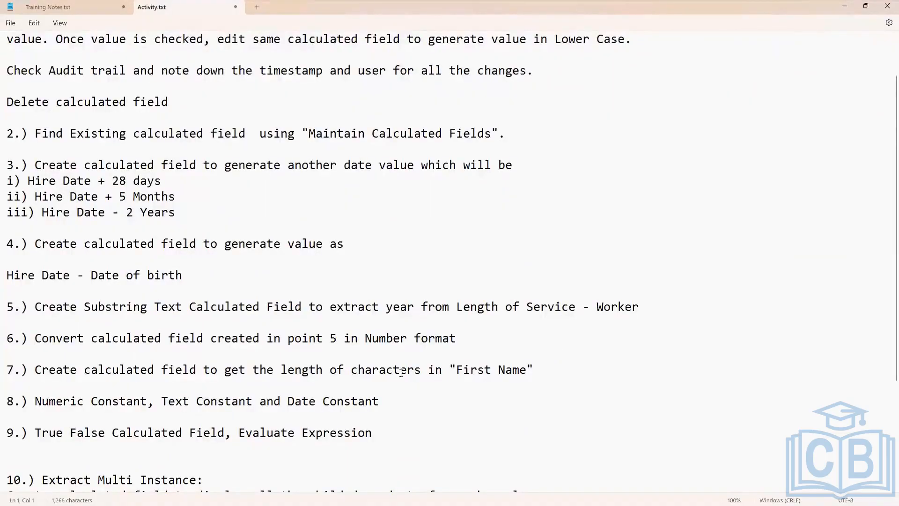
drag(70, 373, 518, 365)
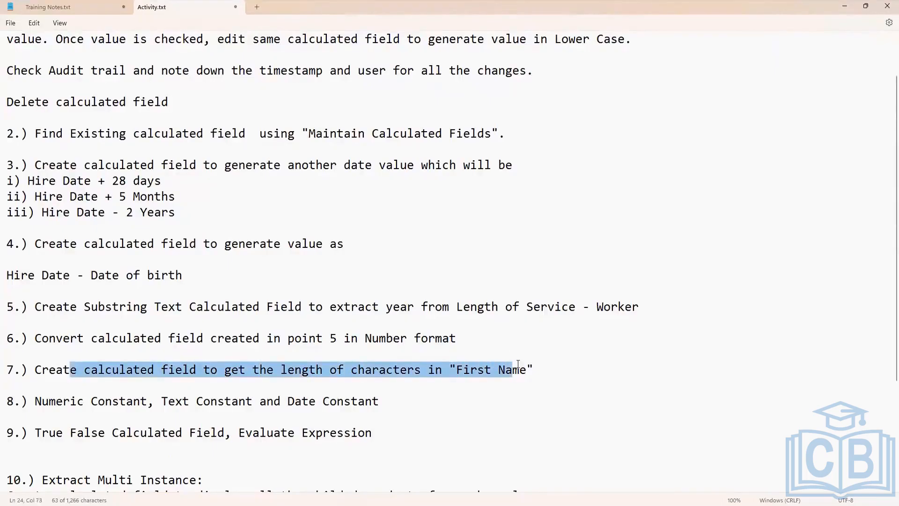
scroll(471, 423, up, 1)
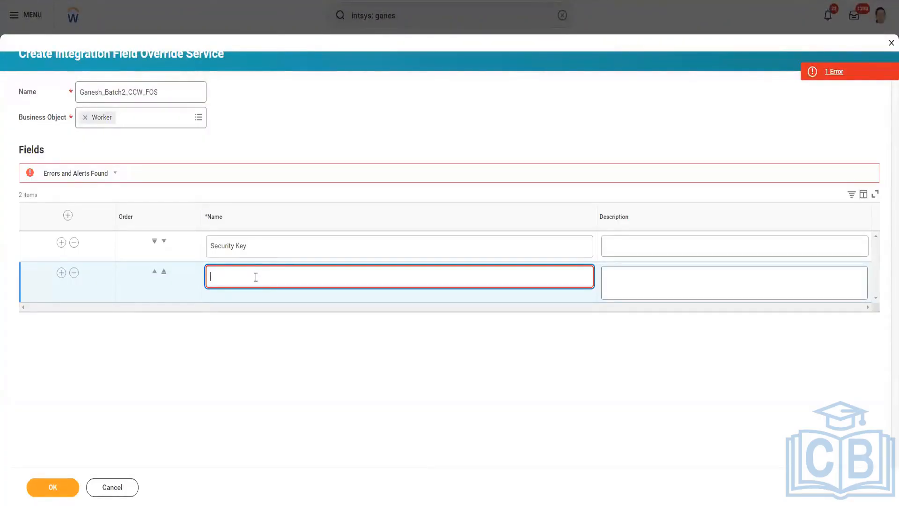
- Back in Workday, name the second field Length of First Name and add a third field row
text(Lengh)
text(h of First Name)
click(61, 273)
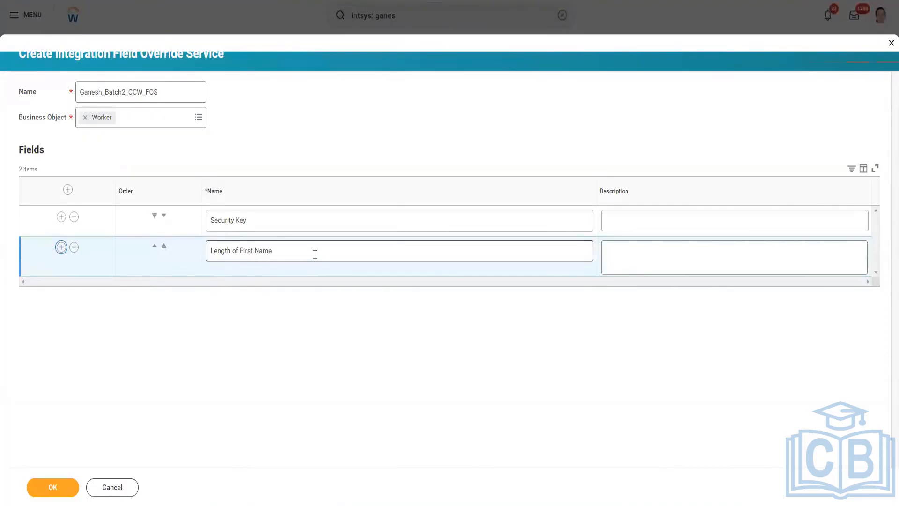
click(60, 249)
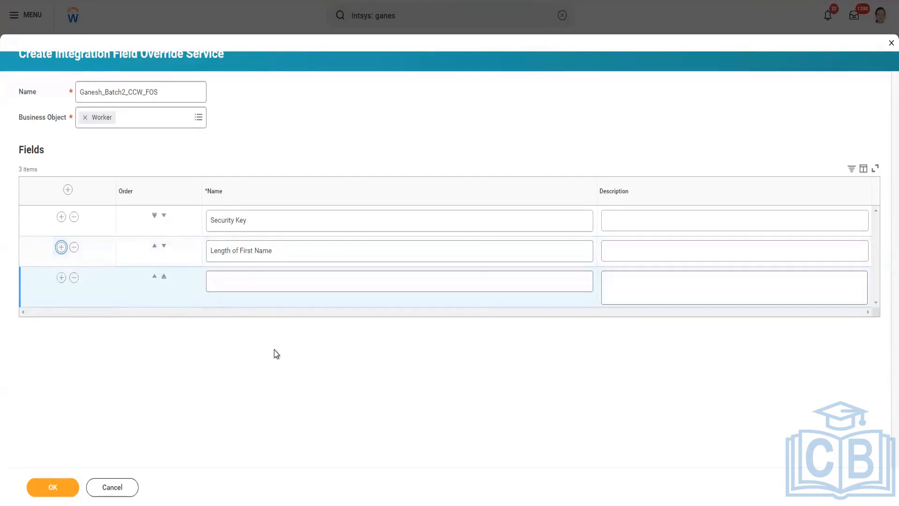
- Name the third field Hire Date CF and submit the new field override service
click(243, 281)
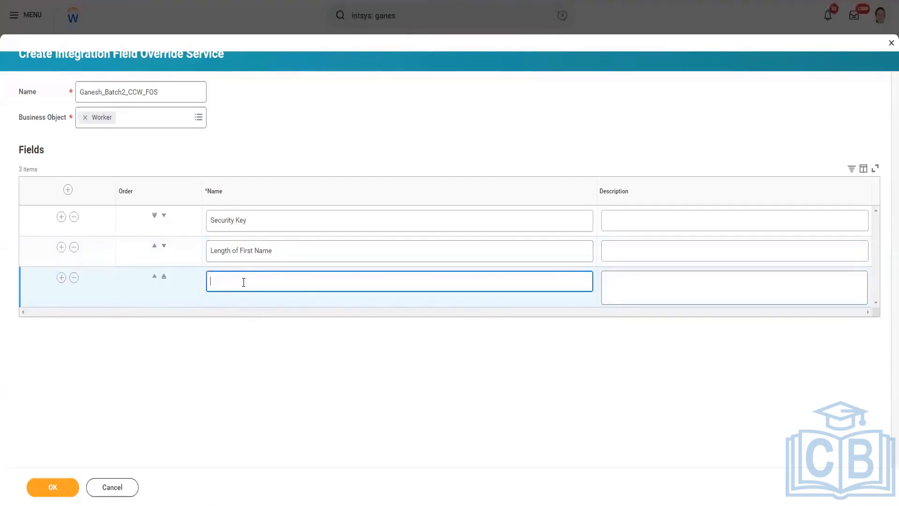
text(Hire Date)
text(Of)
click(53, 487)
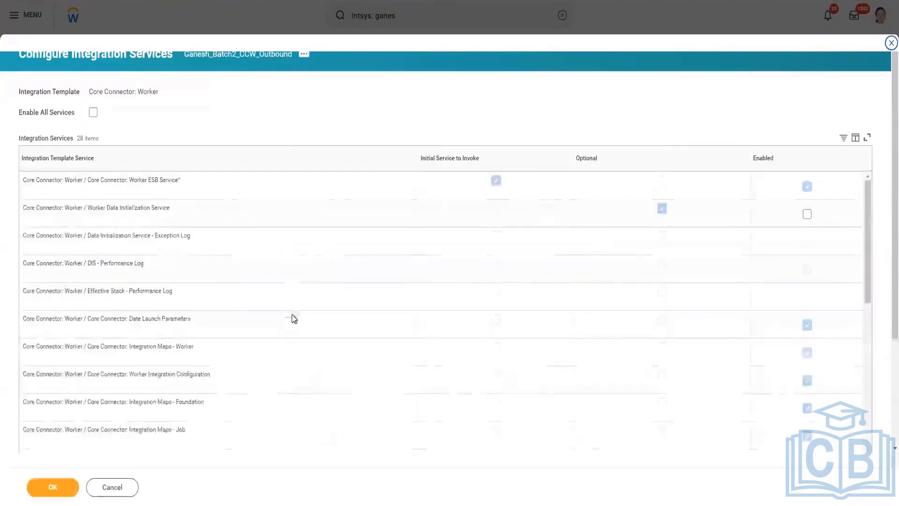
- Check that Ganesh_Batch2_CCW_FOS is set as the custom integration service and save the integration services configuration
scroll(287, 386, down, 3)
scroll(286, 387, down, 3)
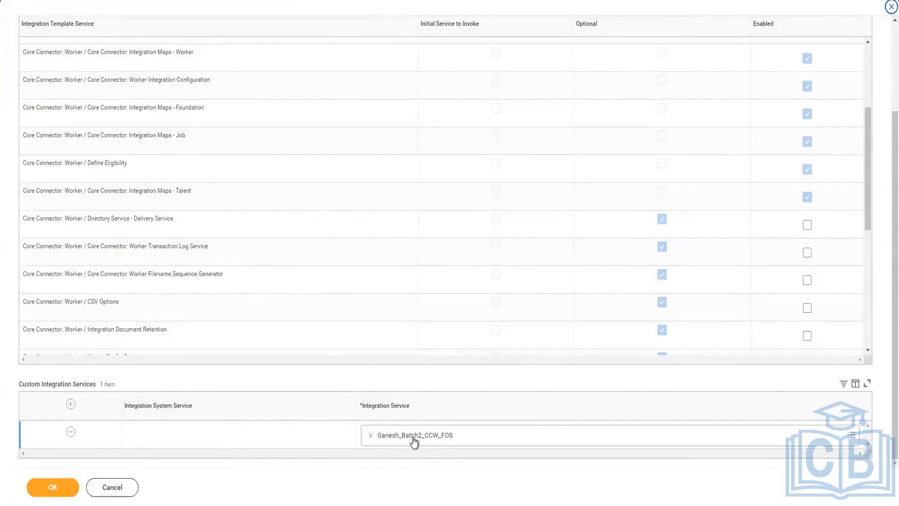
click(60, 489)
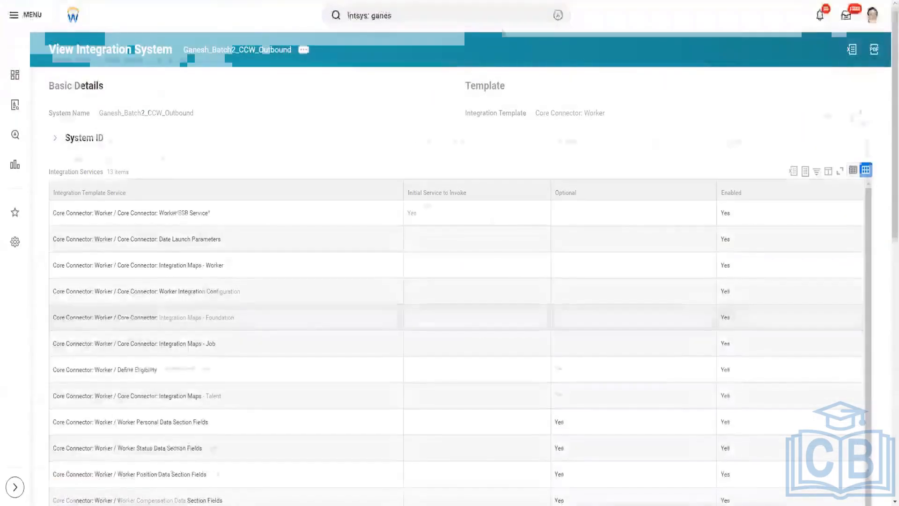
- Review the integration system's Custom Integration Services and Integration Services sections
scroll(421, 318, down, 9)
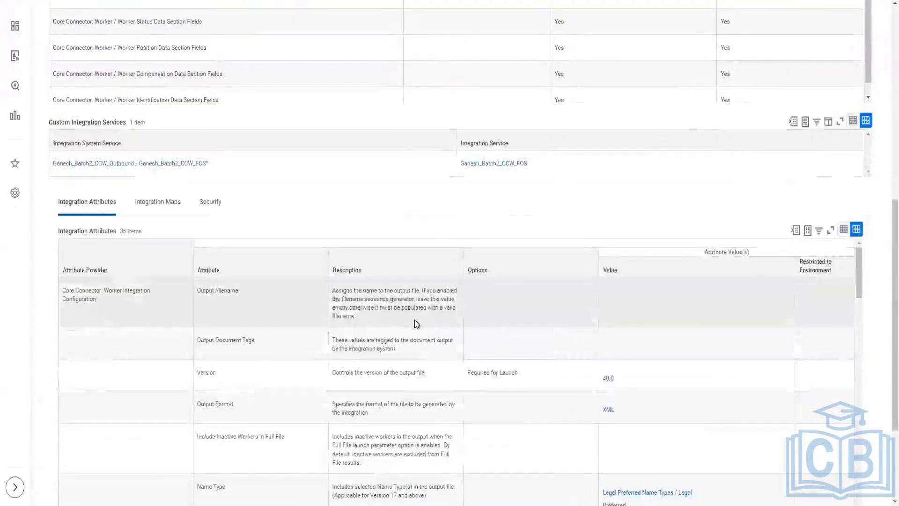
scroll(414, 319, up, 1)
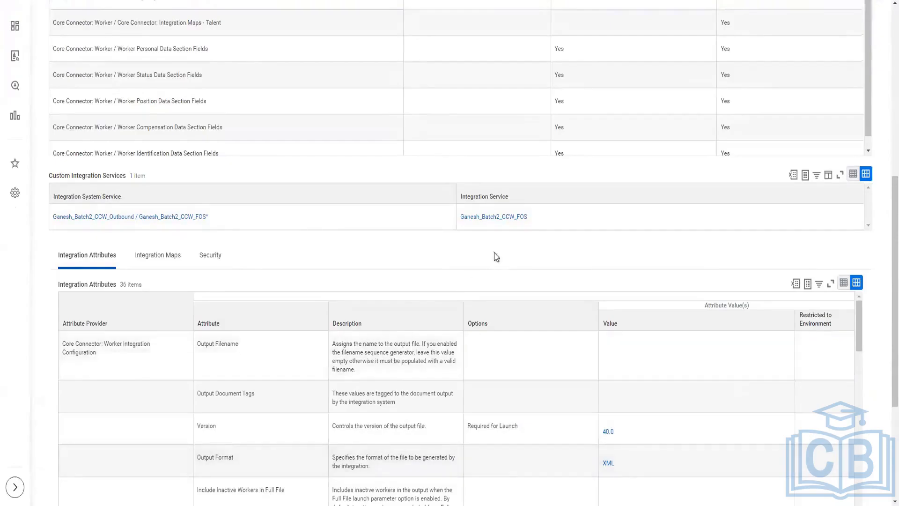
scroll(291, 310, up, 8)
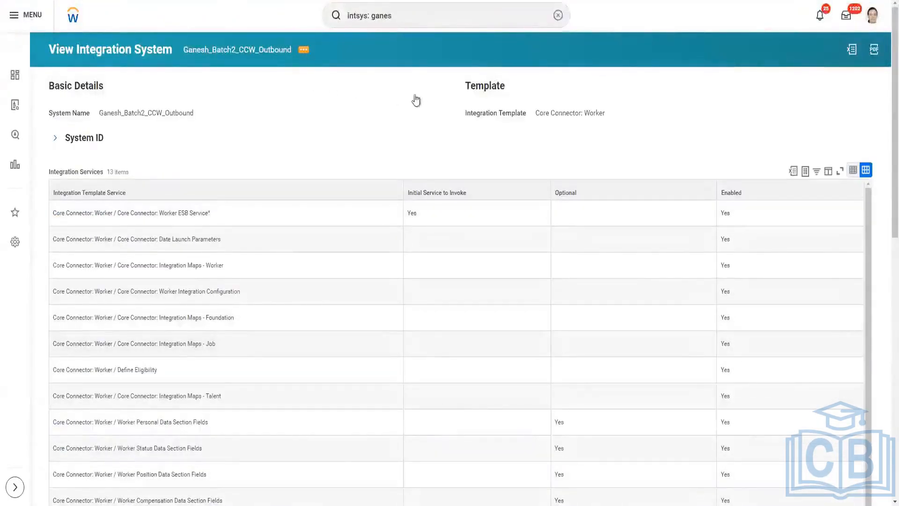
scroll(422, 106, down, 1)
scroll(427, 109, down, 1)
scroll(341, 176, up, 2)
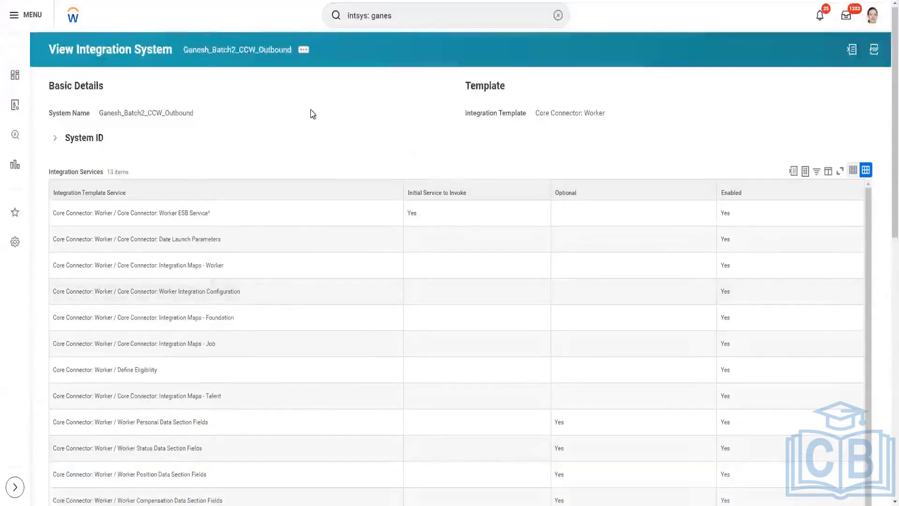
- Start configuring the integration system's field overrides and open the Ganesh_Batch2_CCW_FOS service
click(304, 53)
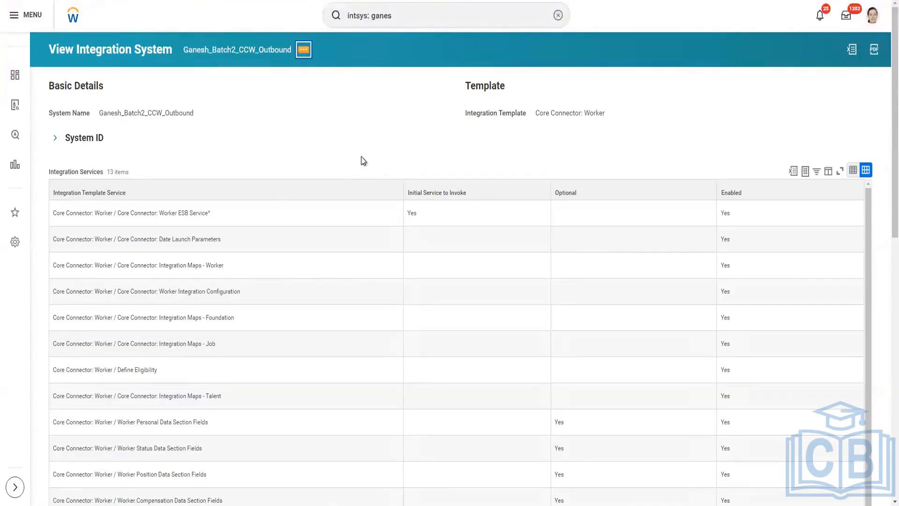
click(304, 51)
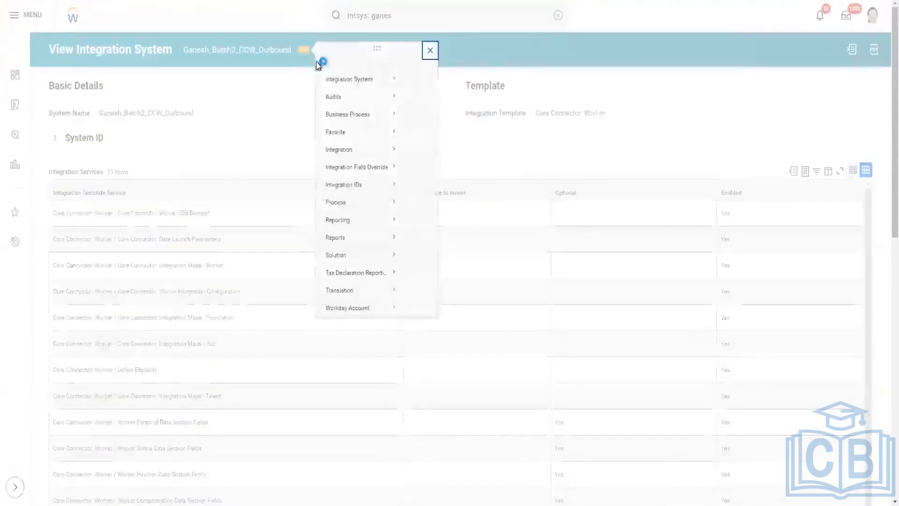
mouse_move(371, 82)
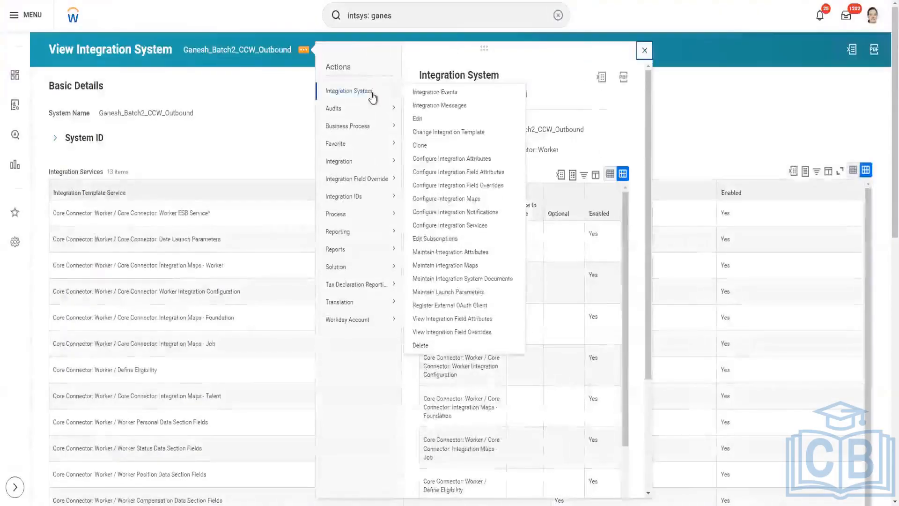
click(481, 186)
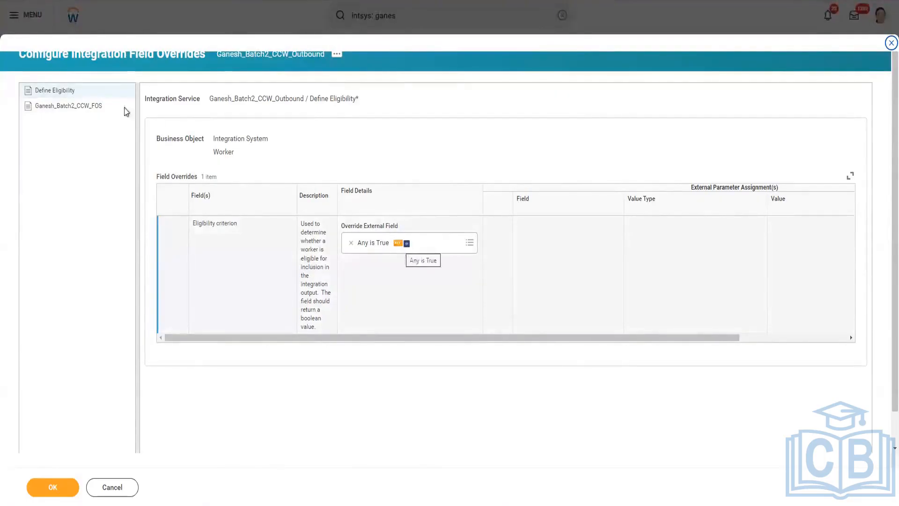
click(73, 107)
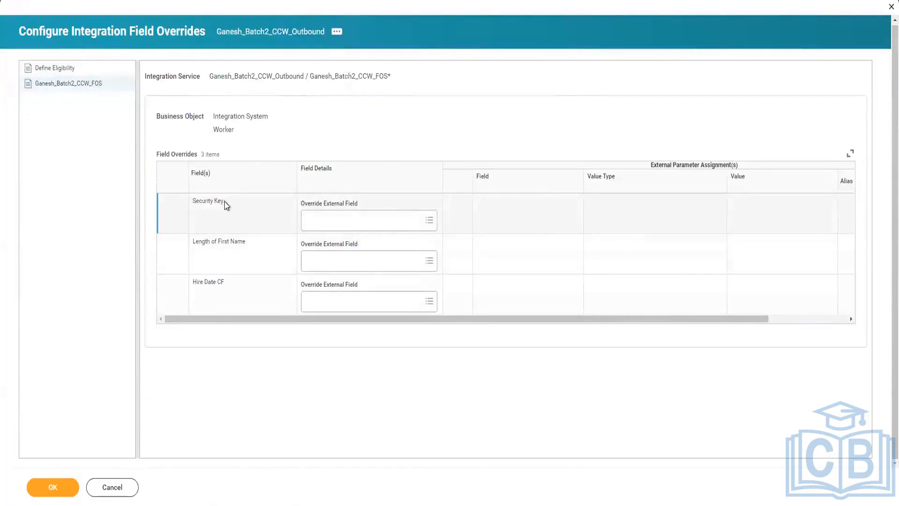
- Examine the Security Key, Length of First Name and Hire Date CF entries in the field overrides list
drag(227, 205, 192, 202)
drag(225, 241, 203, 269)
click(203, 269)
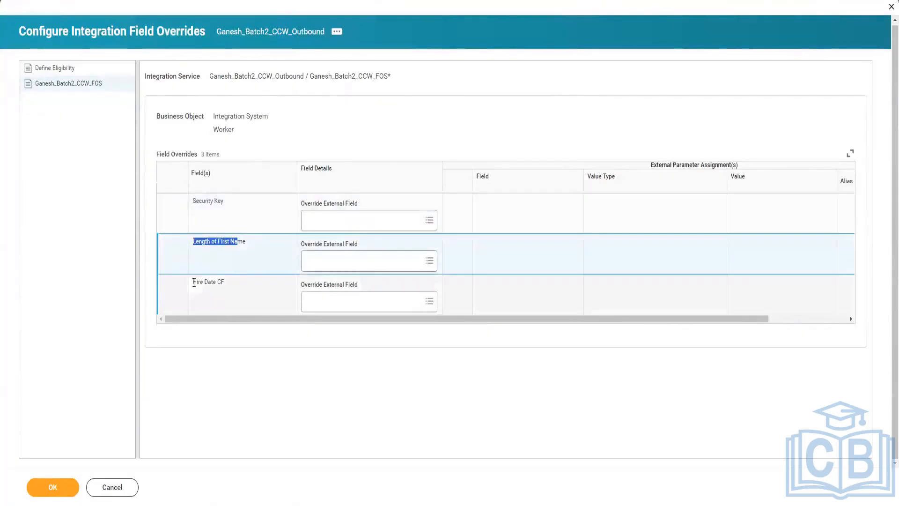
triple_click(227, 282)
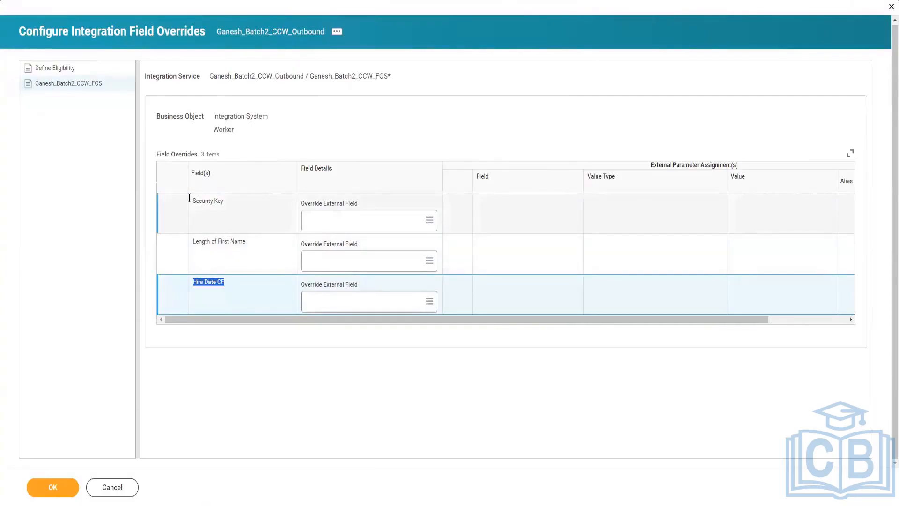
- Search the override external fields for the Security Key entry using "Cf securit" and browse the matching fields
drag(191, 200, 276, 221)
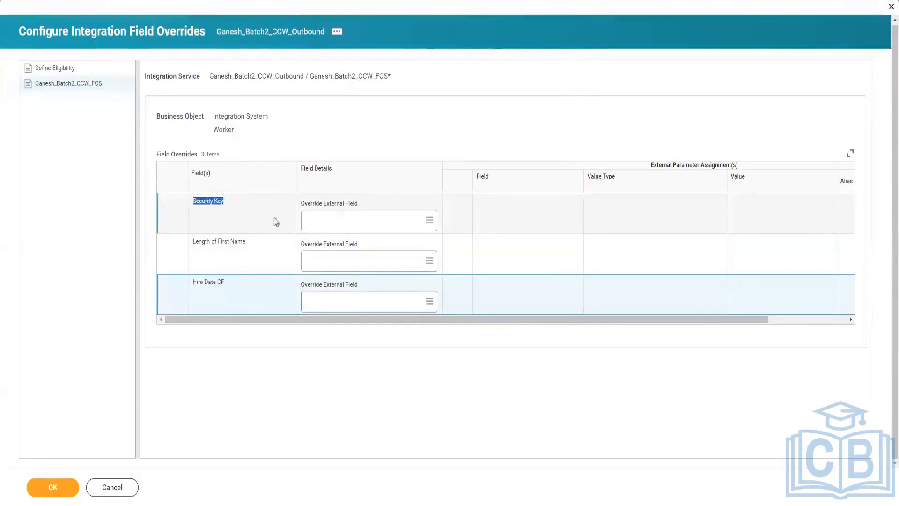
click(330, 218)
text(Cf )
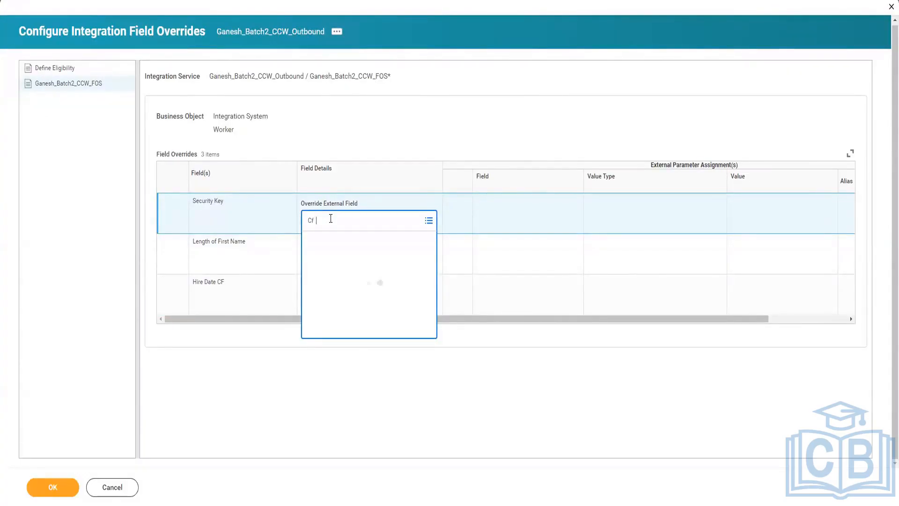
text(securit)
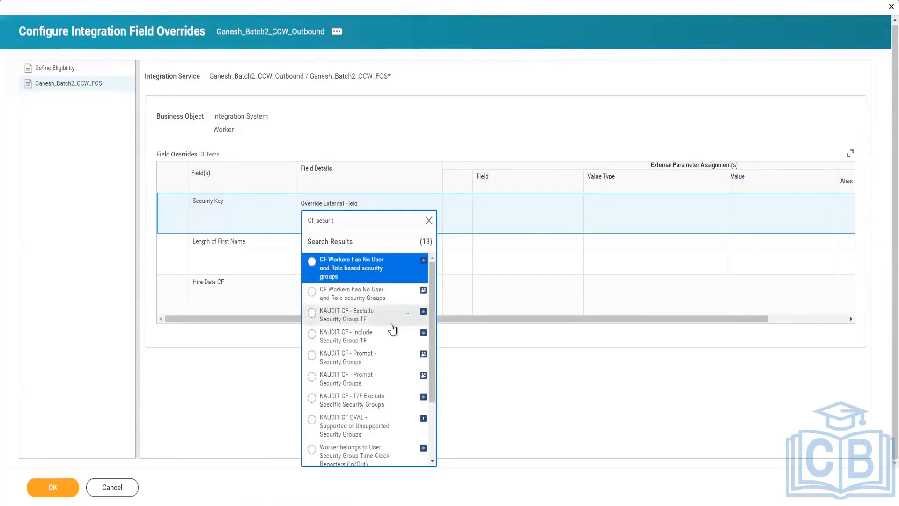
scroll(392, 329, down, 3)
scroll(392, 331, down, 2)
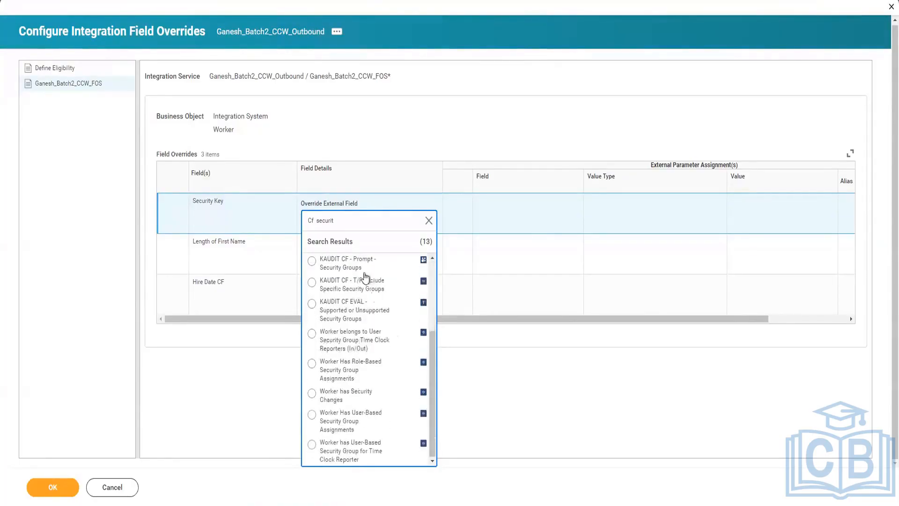
- Refine the Security Key override search to "Cf securit key" and leave the field empty
click(354, 220)
text(key)
key(Return)
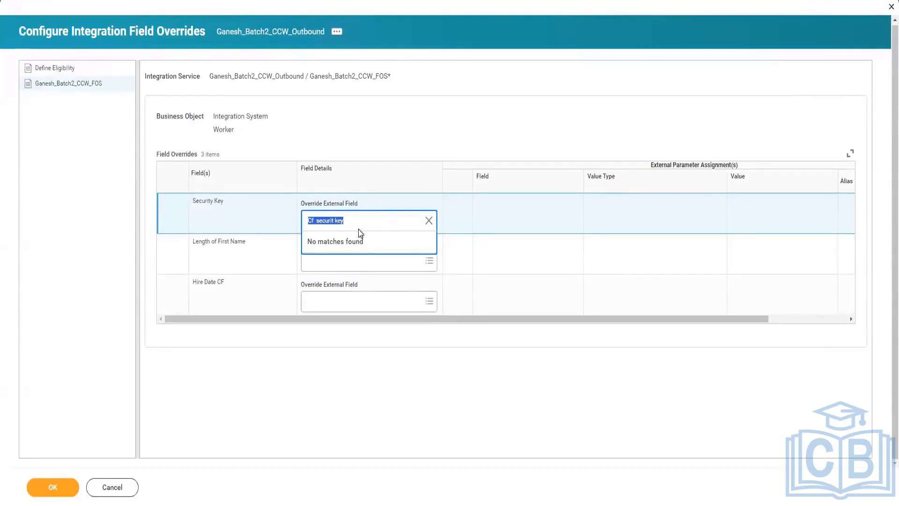
click(380, 218)
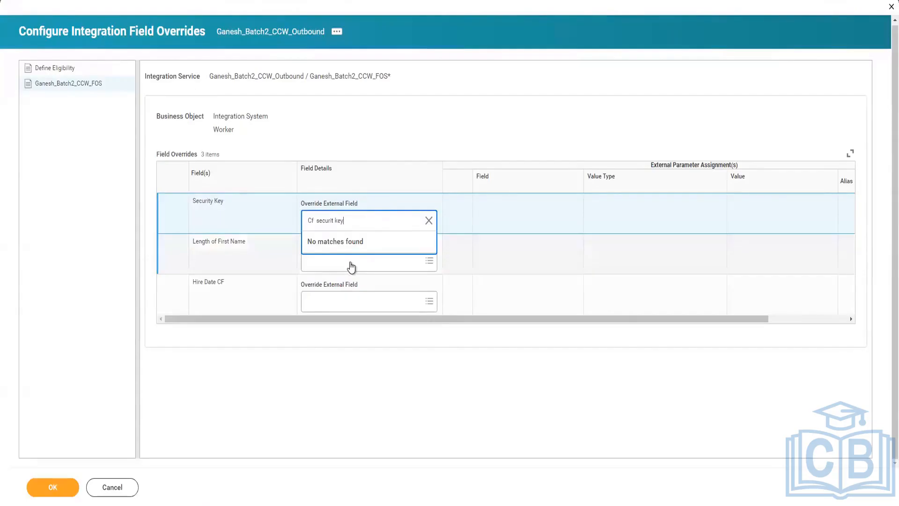
key(Return)
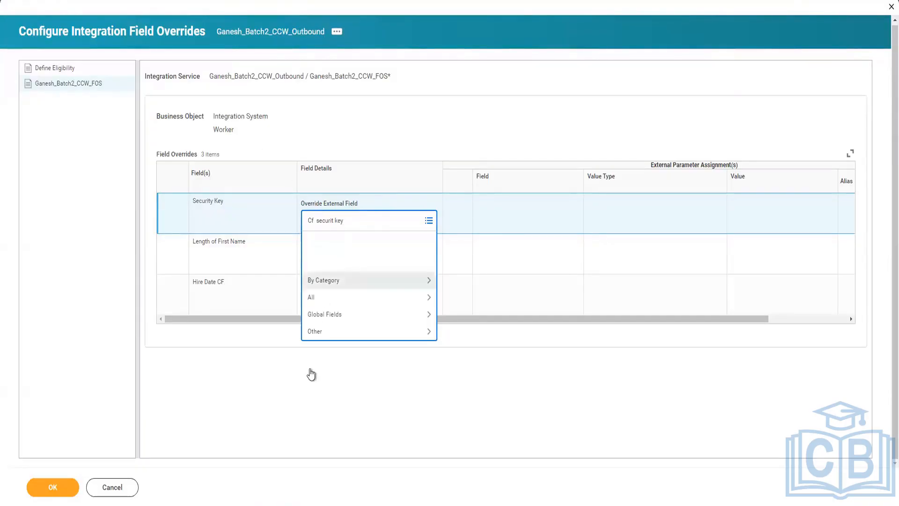
click(329, 331)
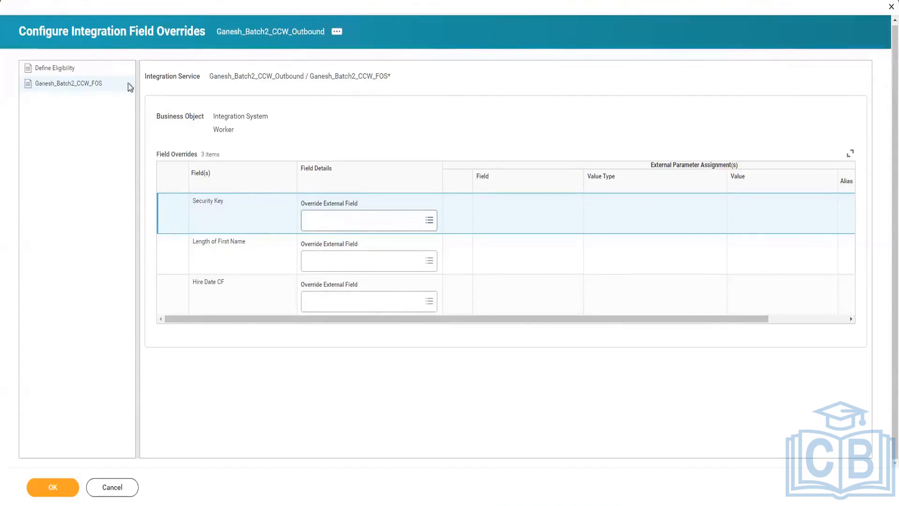
click(331, 221)
- Switch to Training Notes.txt in Notepad and add "- IS -> Configure Integration Field Override" below the Create New Field Override Service line
key(alt+Tab)
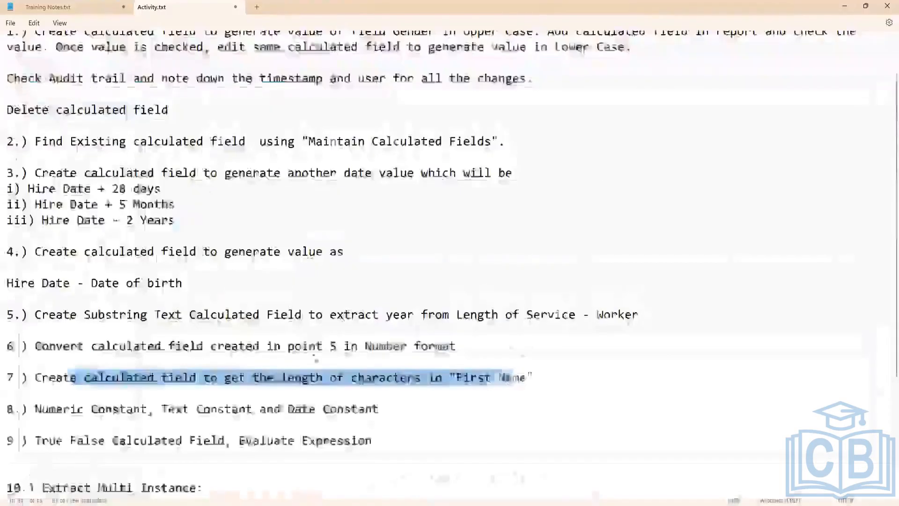
scroll(450, 253, down, 2)
key(ctrl+Tab)
click(772, 265)
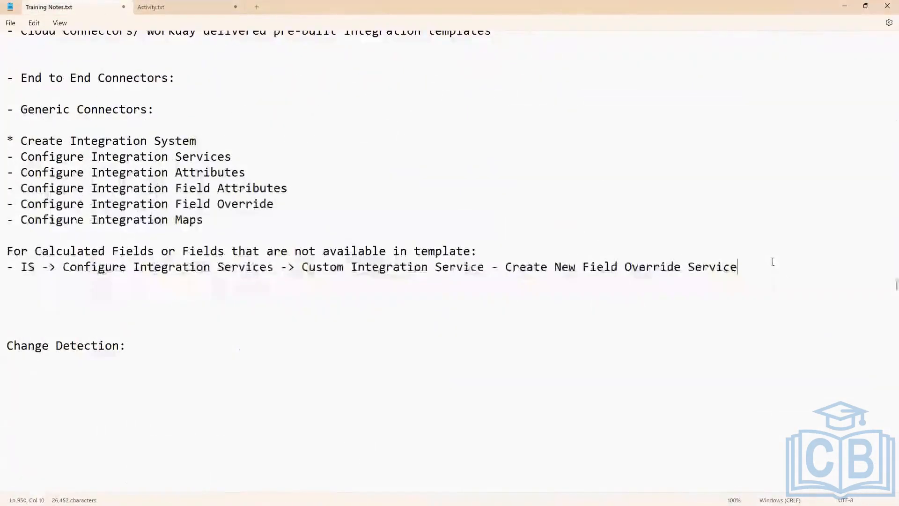
key(Return)
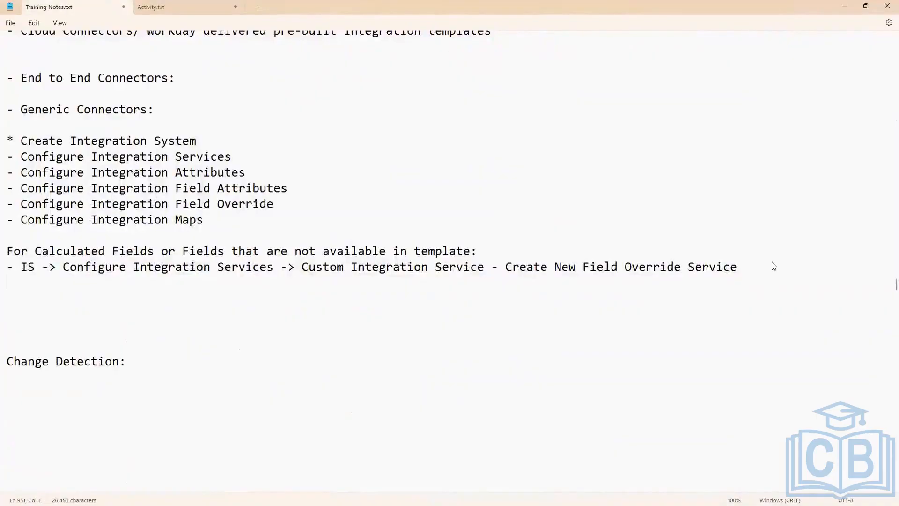
text(- IS -)
key(Return)
key(BackSpace)
text(> Configure I)
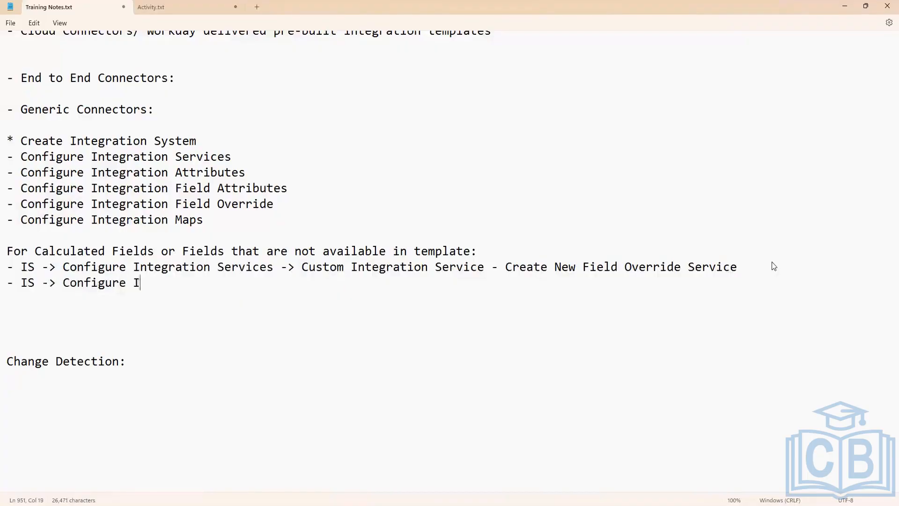
text(ntegration )
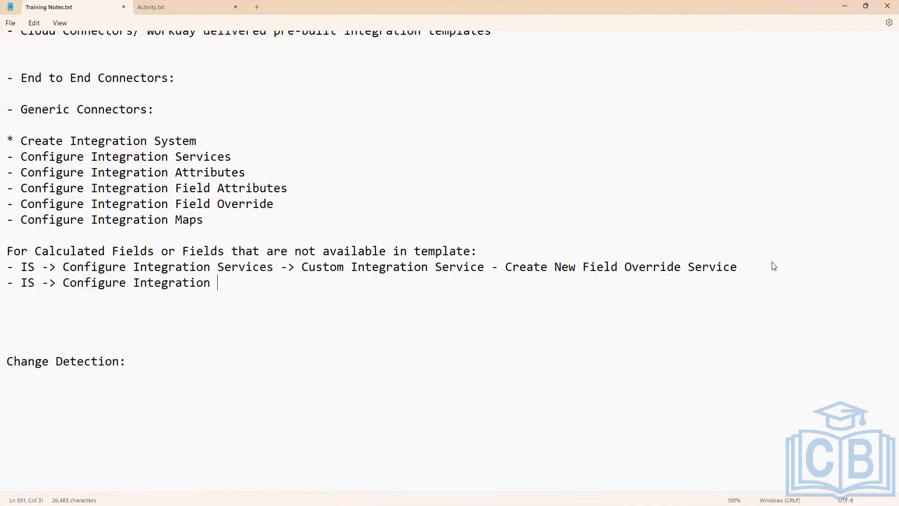
text(Field Override [])
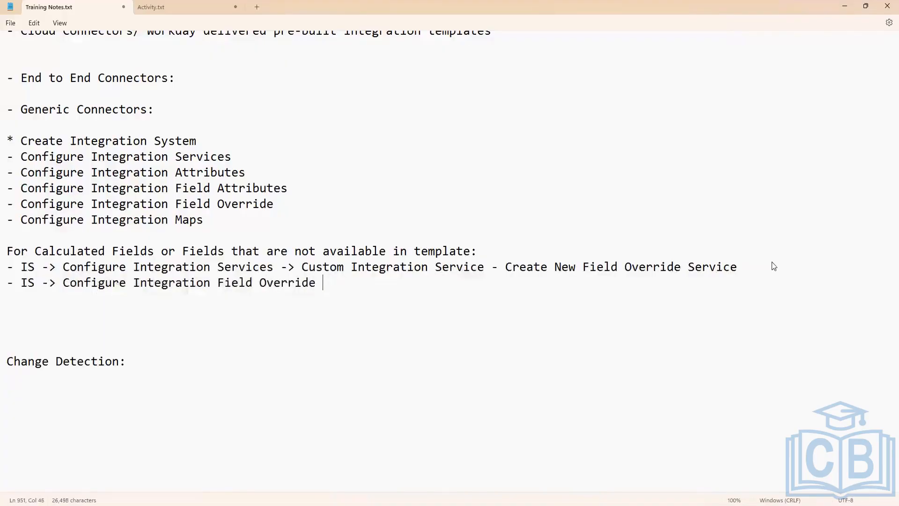
- Append "[to use CF or fields that are not present in template]" to the Field Override note and leave blank space below it
key(Left)
text(to use CF)
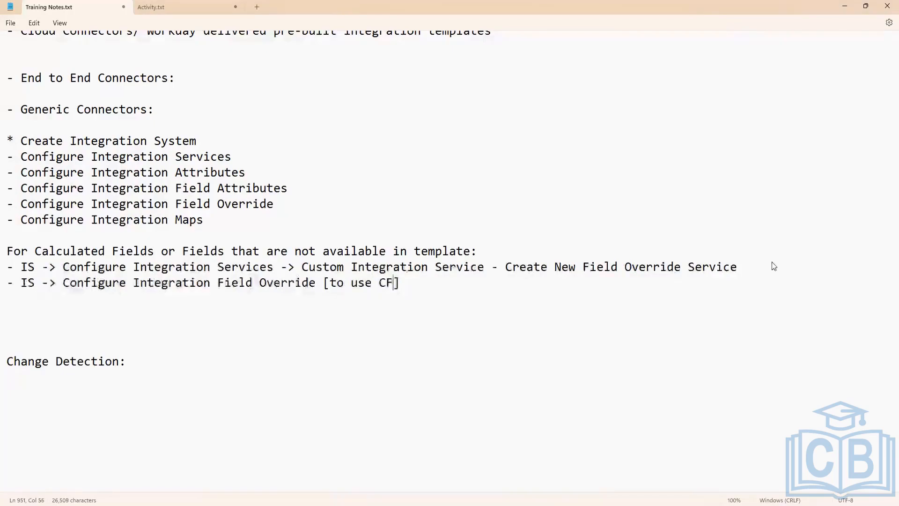
text( or fields )
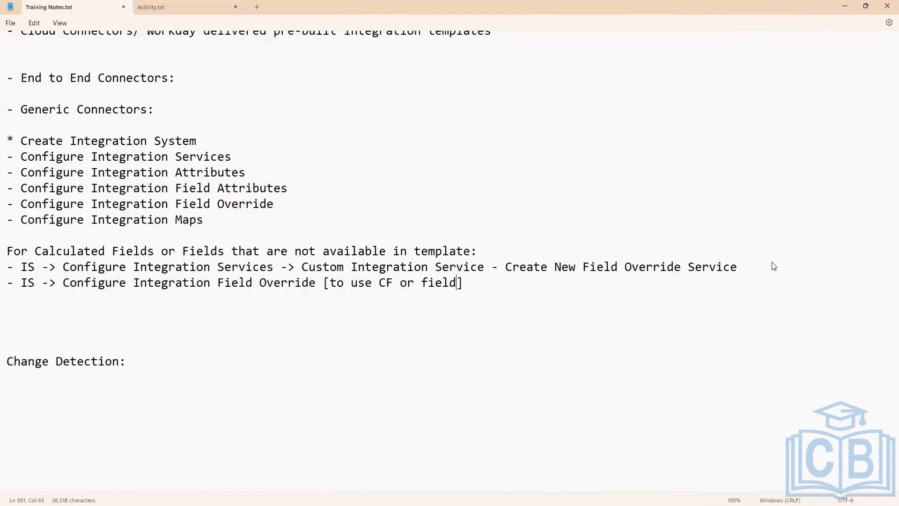
text(that are no)
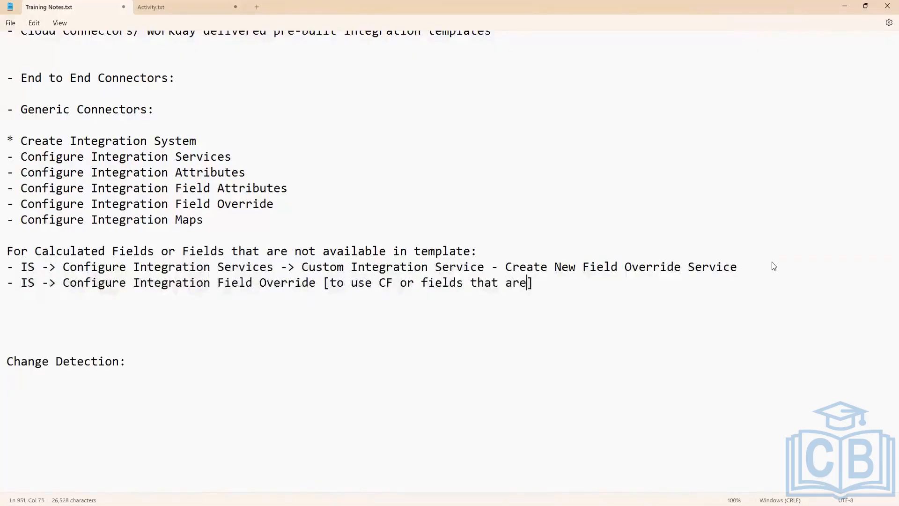
text(t present in)
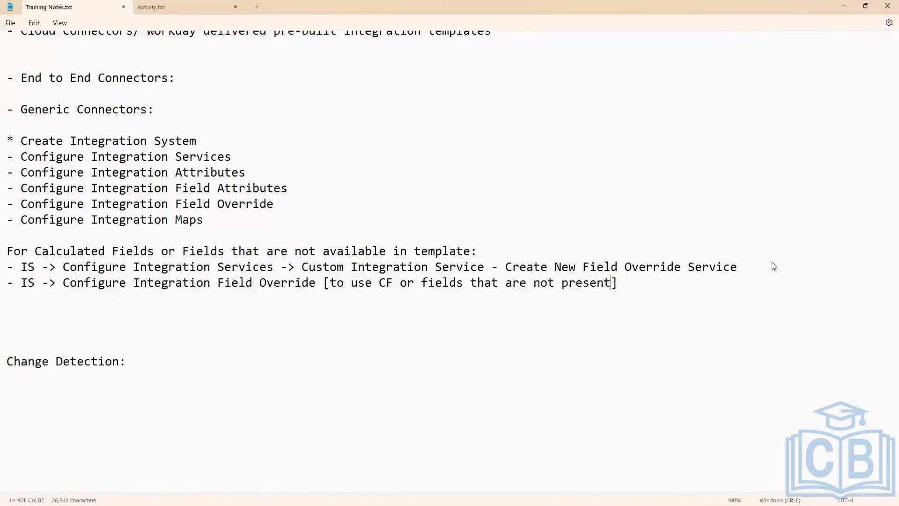
text( template)
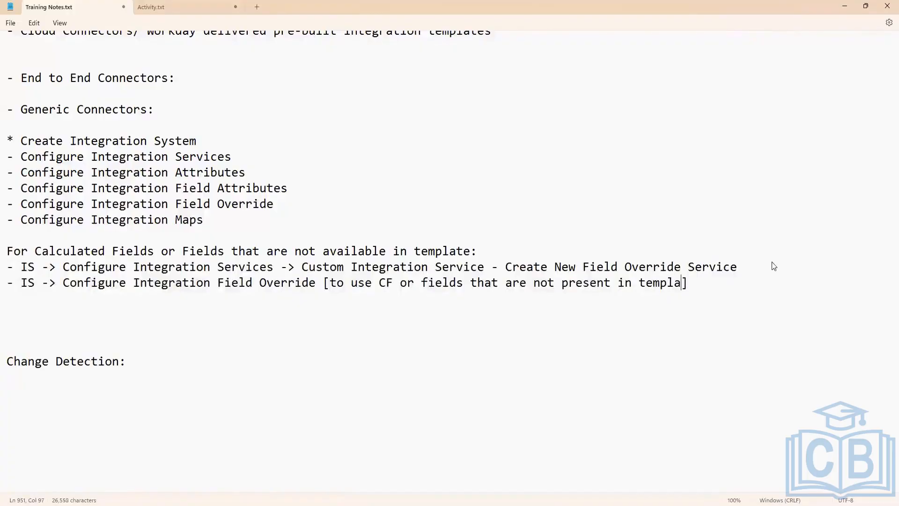
click(730, 283)
key(Return)
key(Return)
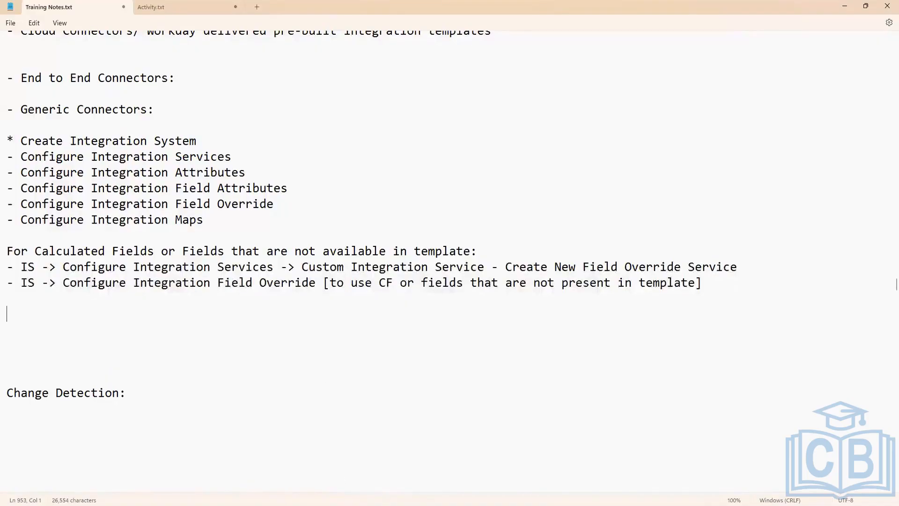
- Return to Workday, search "CF secu" for the Security Key override and assign the field Worker has Security Changes
key(alt+Tab)
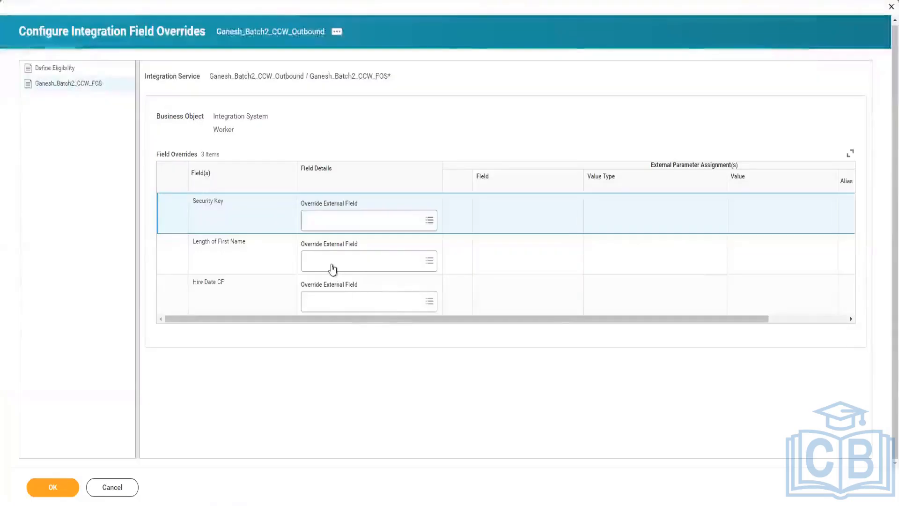
click(327, 219)
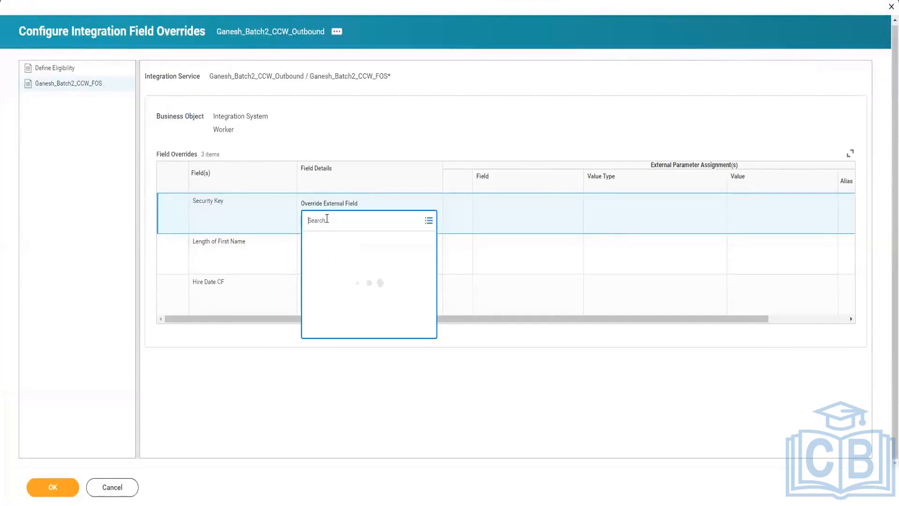
text(XF s)
text(ecu)
key(BackSpace)
text(C)
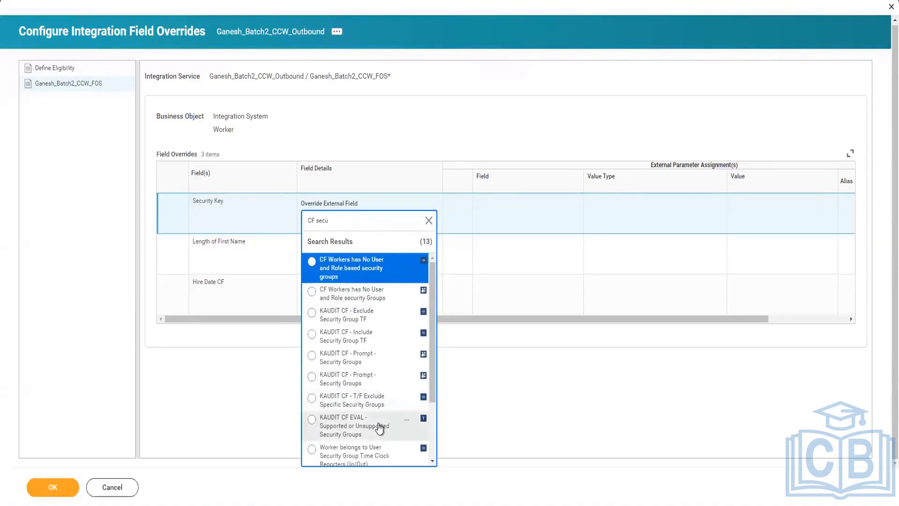
scroll(378, 424, down, 3)
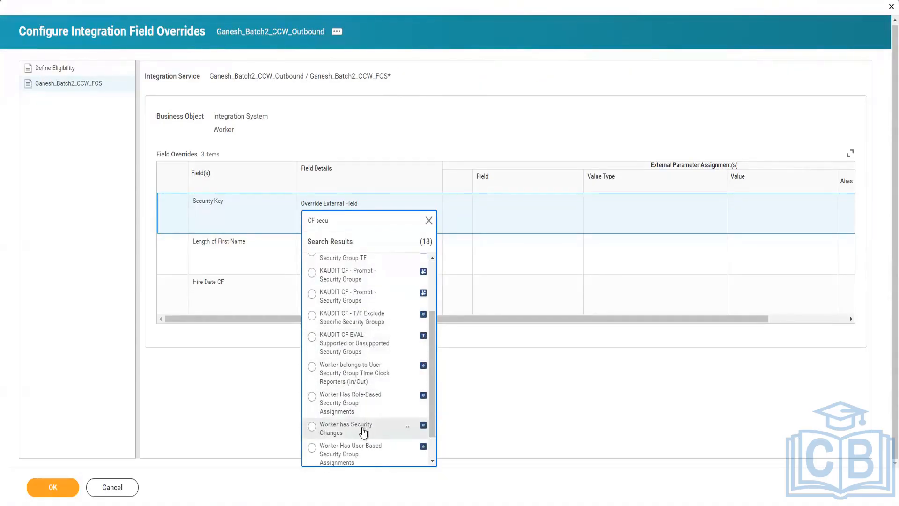
click(363, 429)
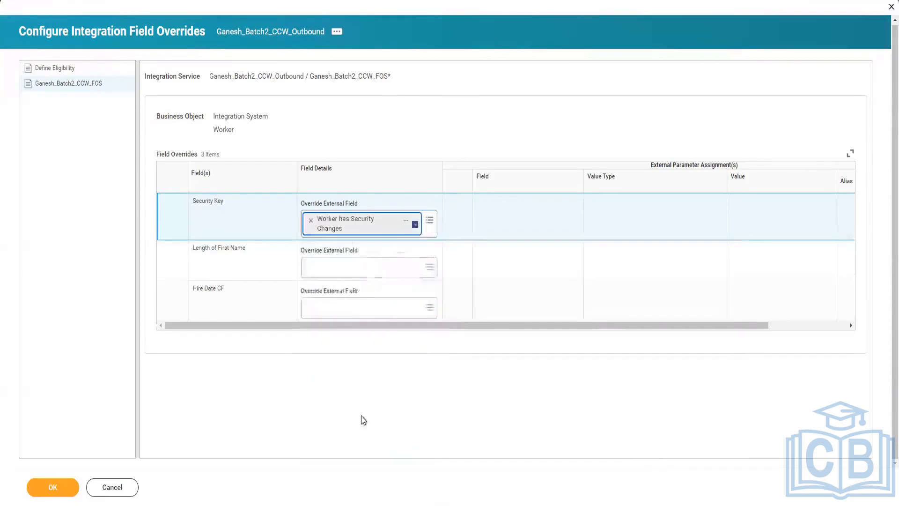
- Search "Cf len name" for the Length of First Name override and assign the calculated field CF_name length
click(341, 266)
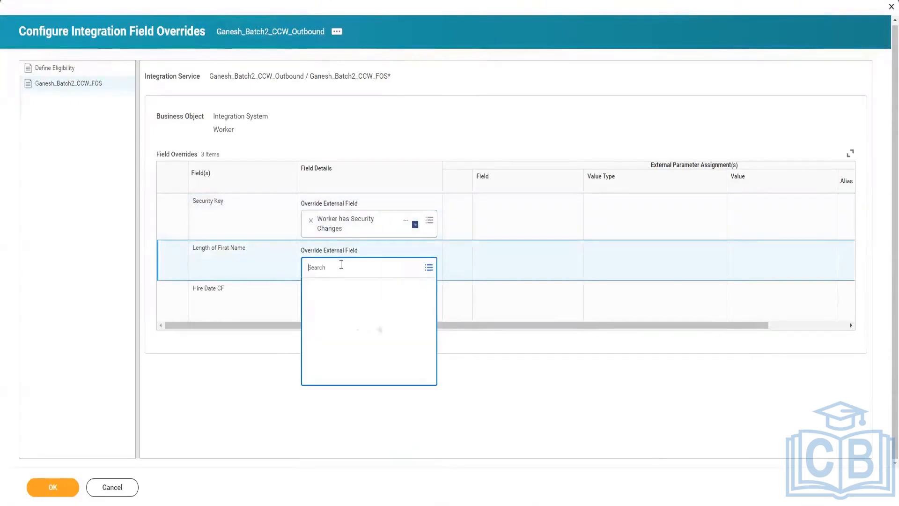
text(Cf leng)
key(BackSpace)
text(name)
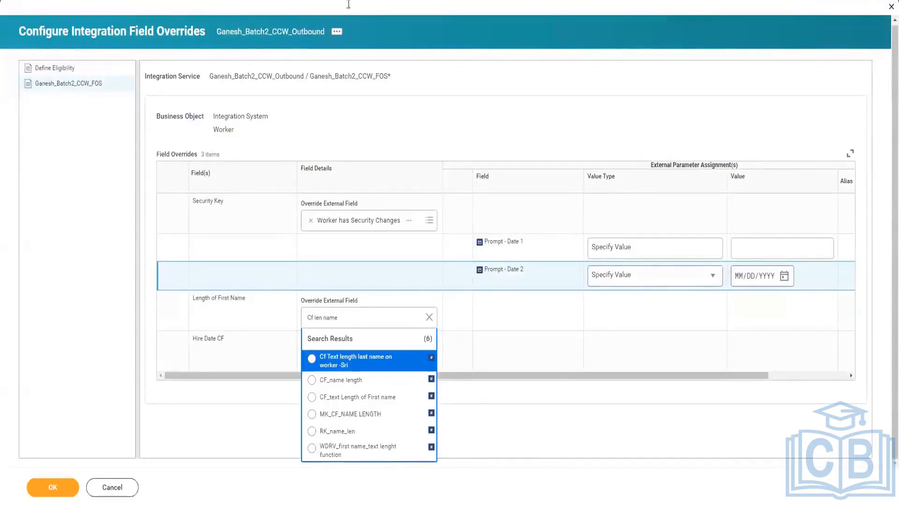
click(368, 385)
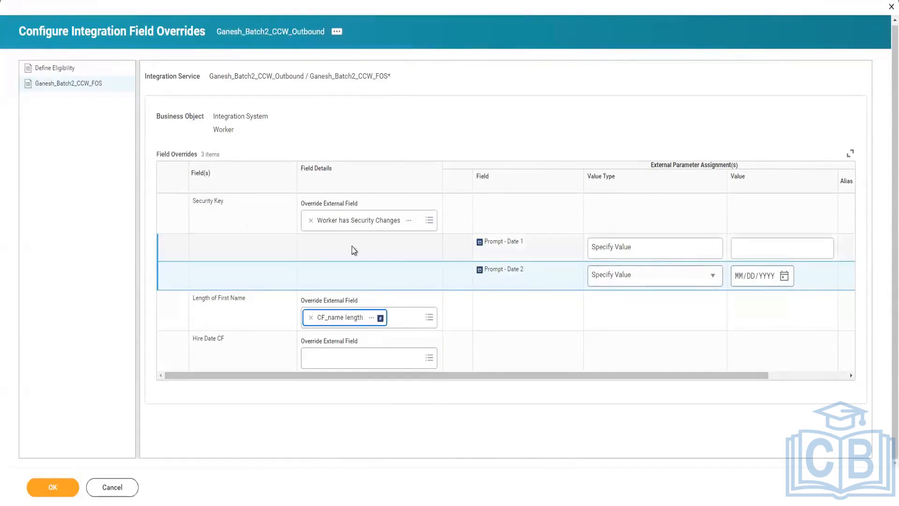
- Remove Worker has Security Changes from the Security Key override and leave that override empty
click(311, 220)
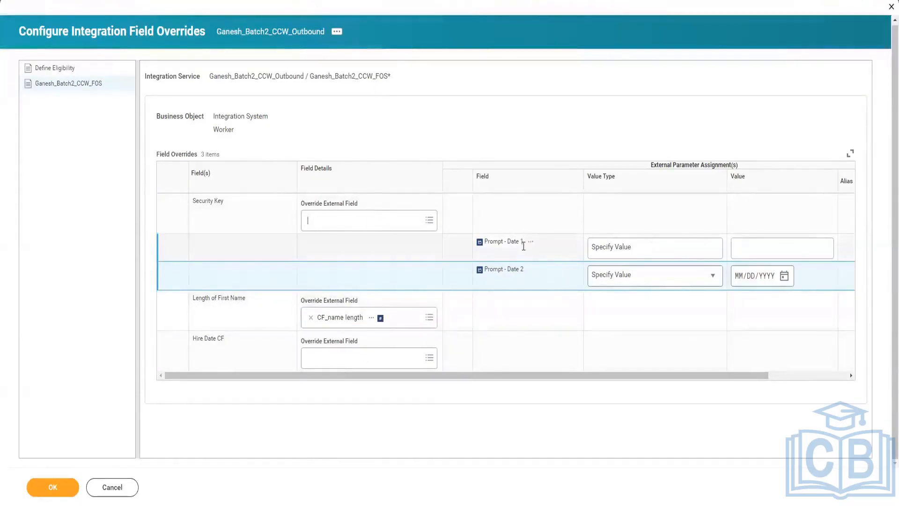
click(332, 228)
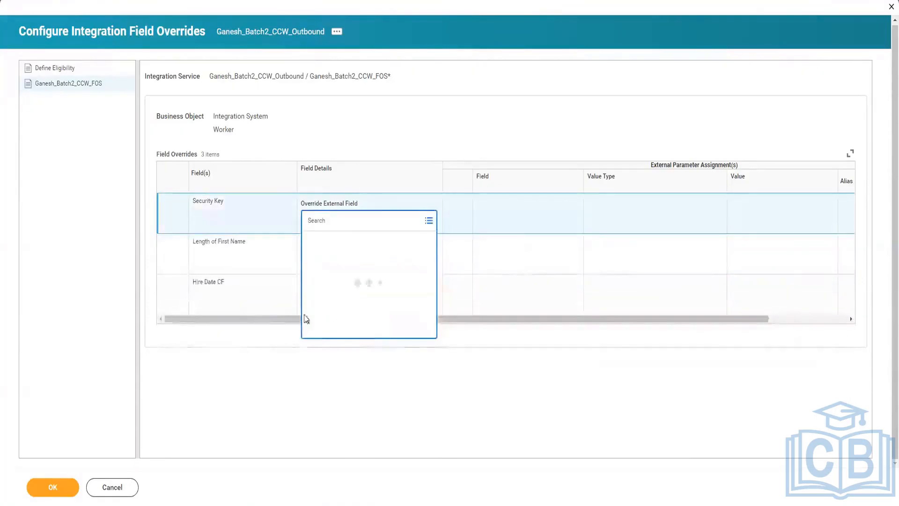
click(252, 354)
click(345, 305)
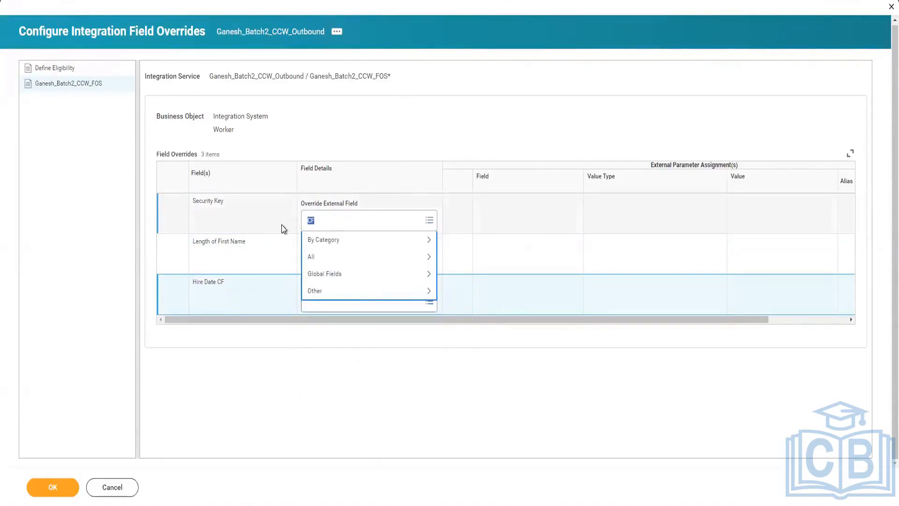
click(359, 380)
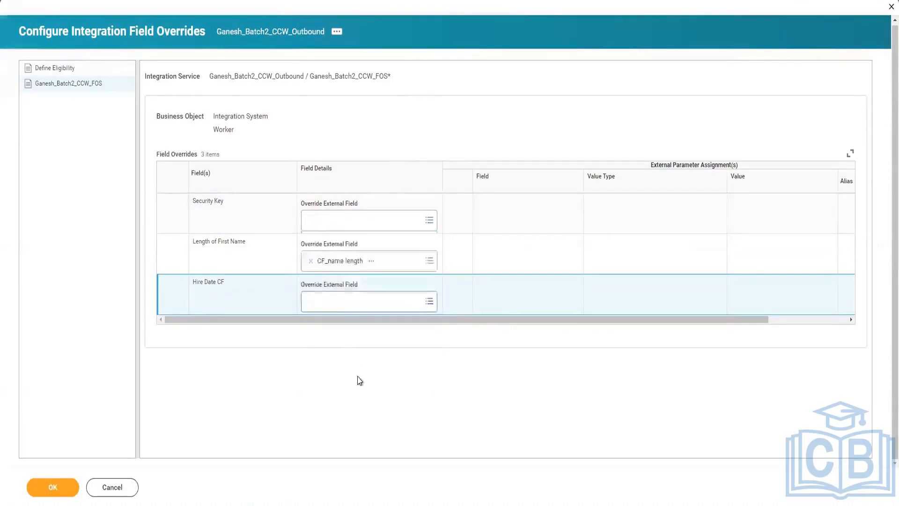
- Search "Cf hire date" for the Hire Date CF override and assign the field CF - Format Date - Worker Hire Date
click(333, 310)
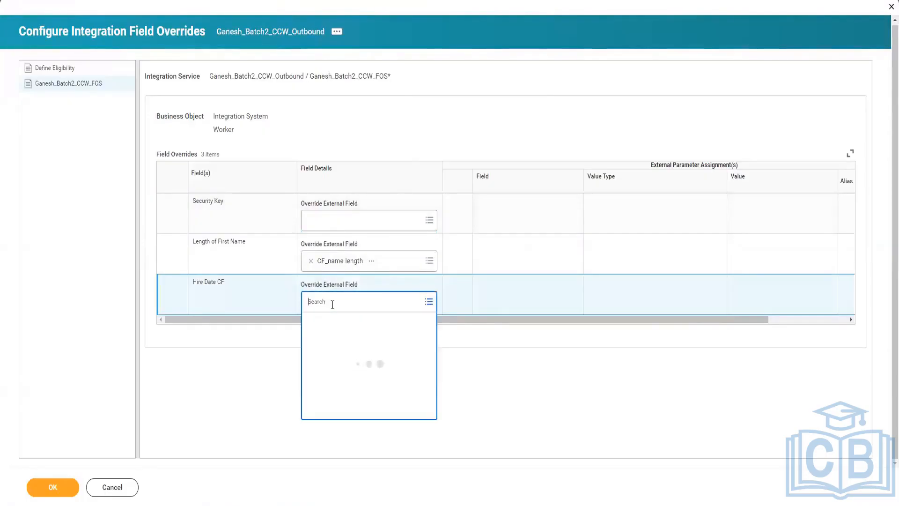
text(Cf hire date)
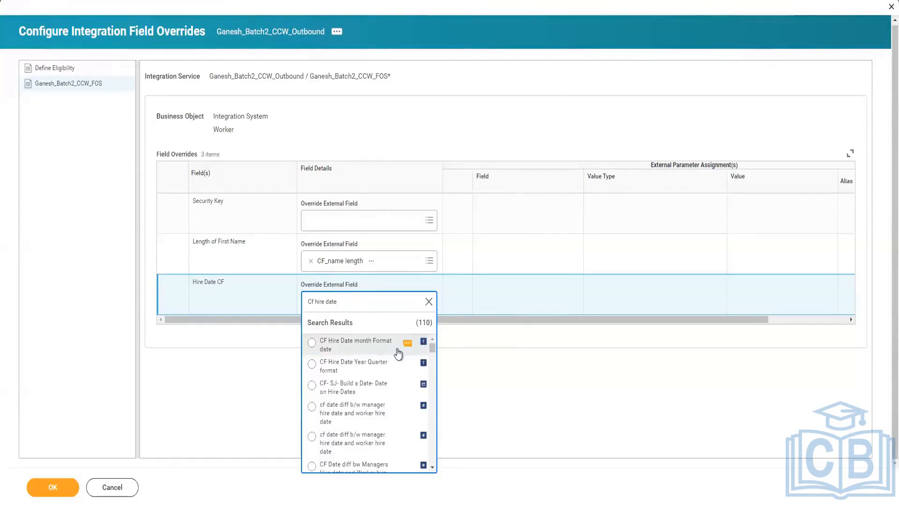
click(399, 351)
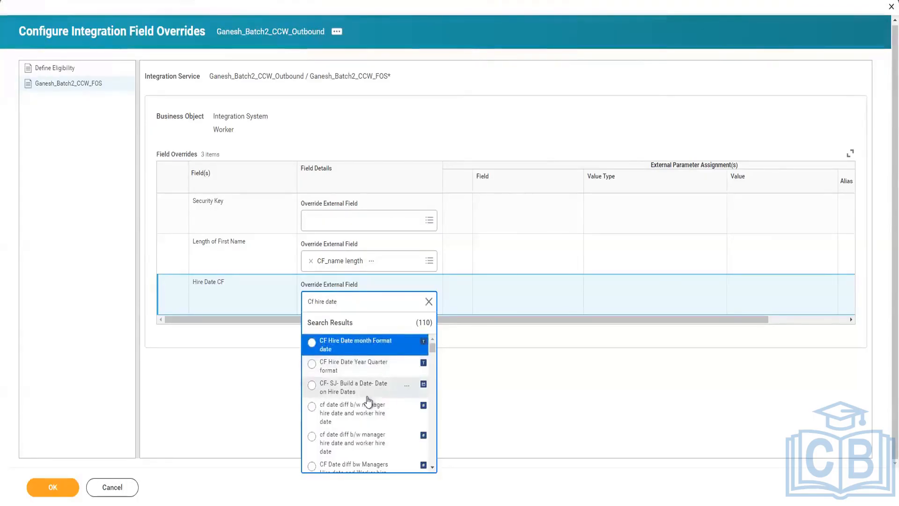
scroll(394, 407, down, 5)
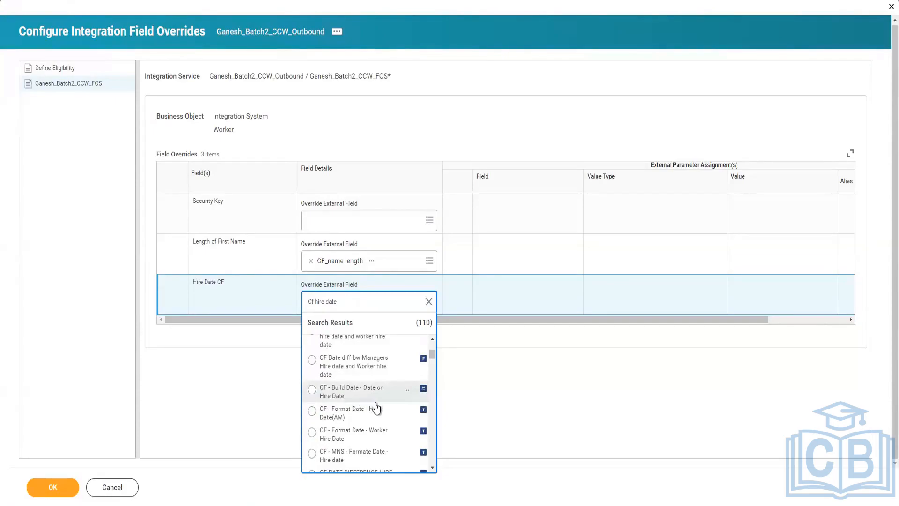
scroll(375, 408, down, 3)
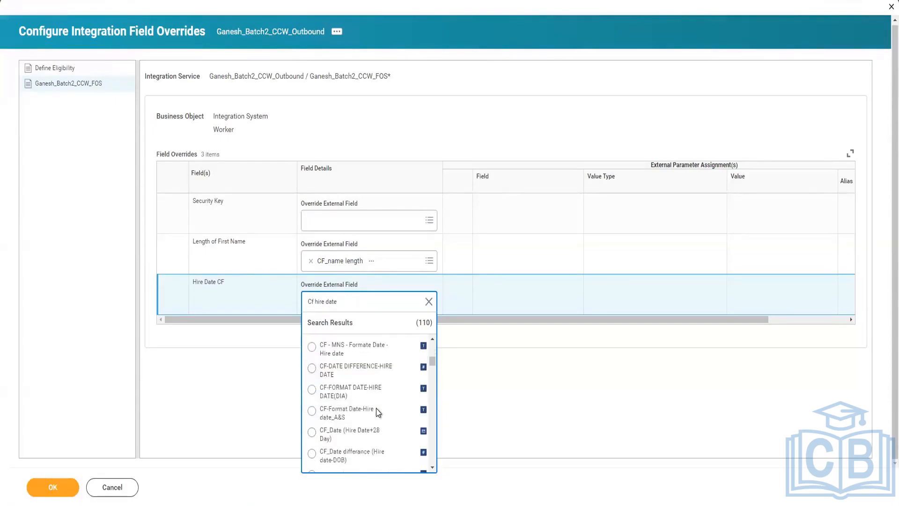
scroll(376, 408, up, 3)
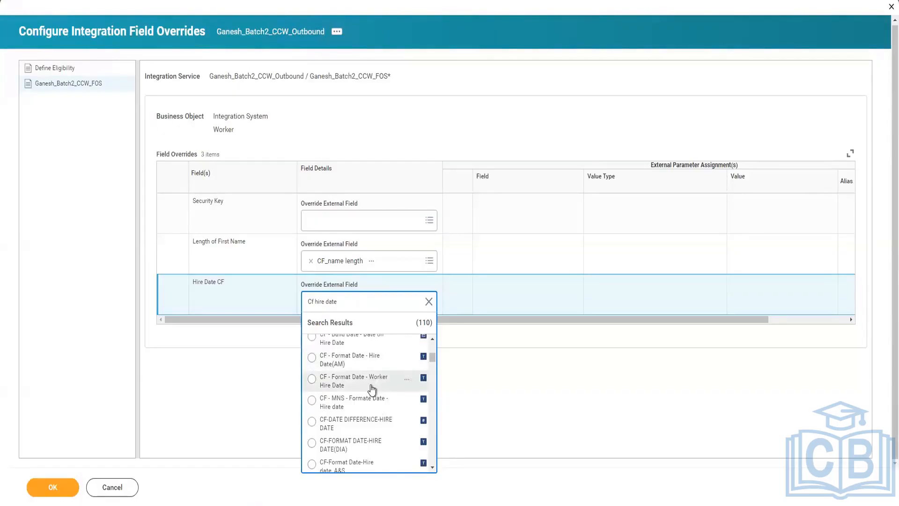
click(370, 386)
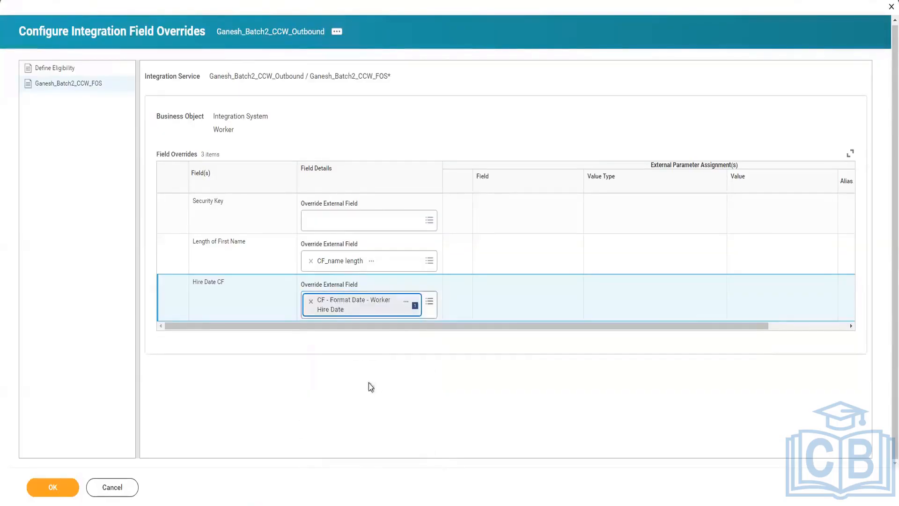
- Try to assign the CF TC text field on Global to the Security Key override, searching "CF" plus its creator's first name
click(350, 220)
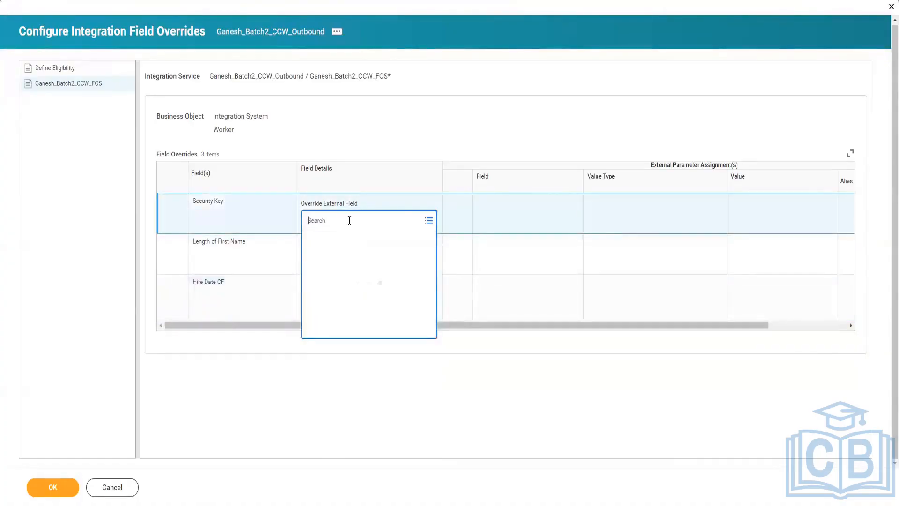
text(CF Ganesh)
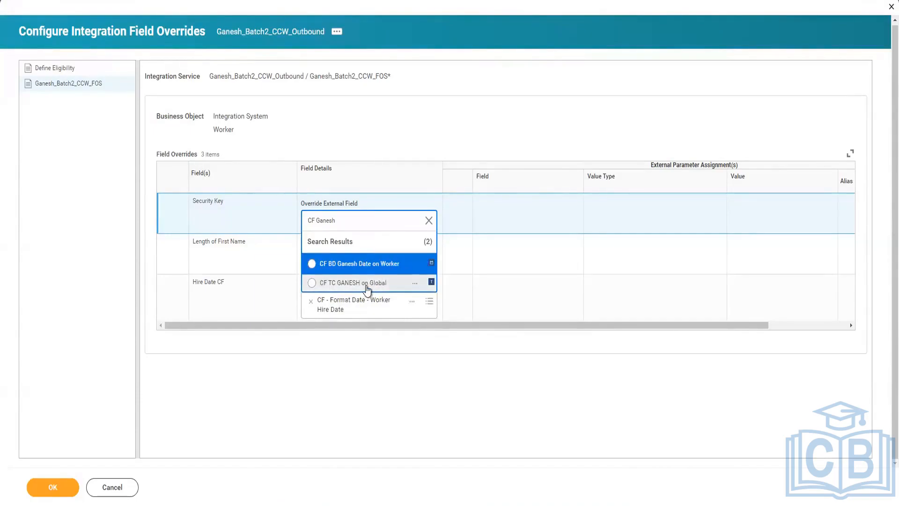
click(367, 287)
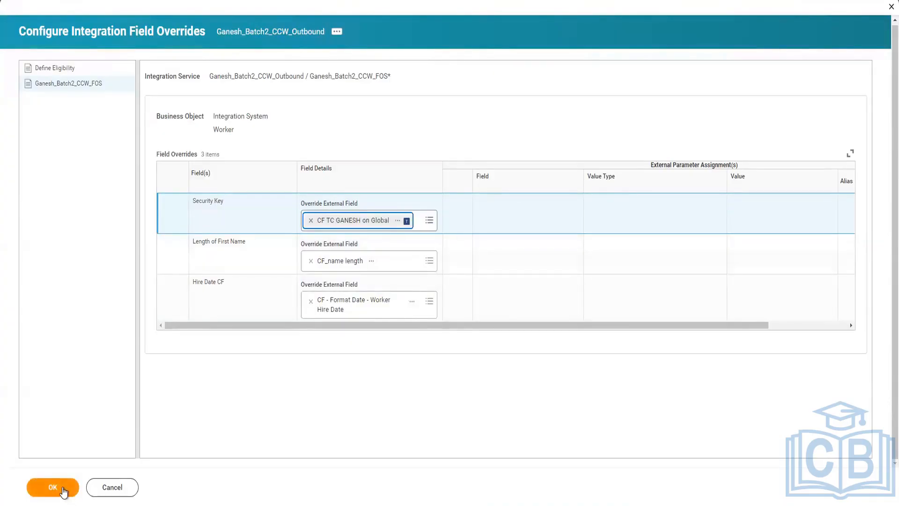
- Save the field overrides, review the custom override service's mappings, and finish the override configuration
click(63, 489)
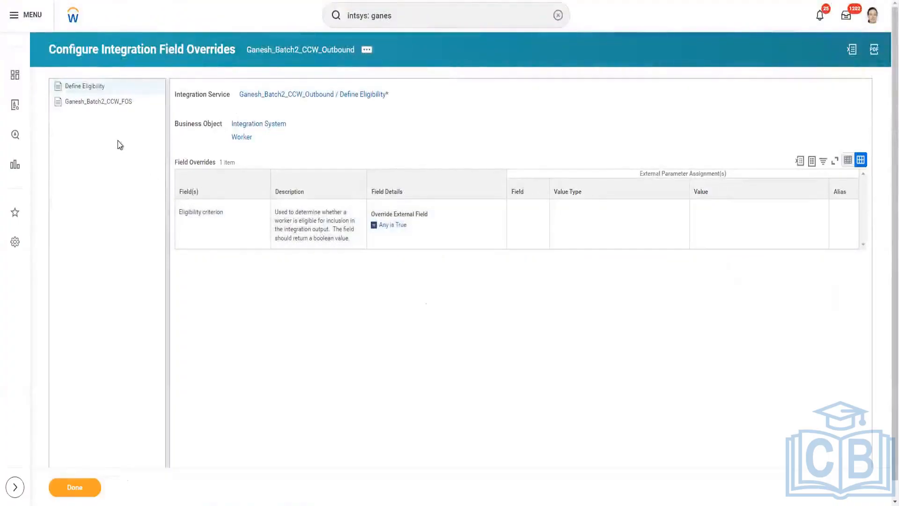
click(113, 104)
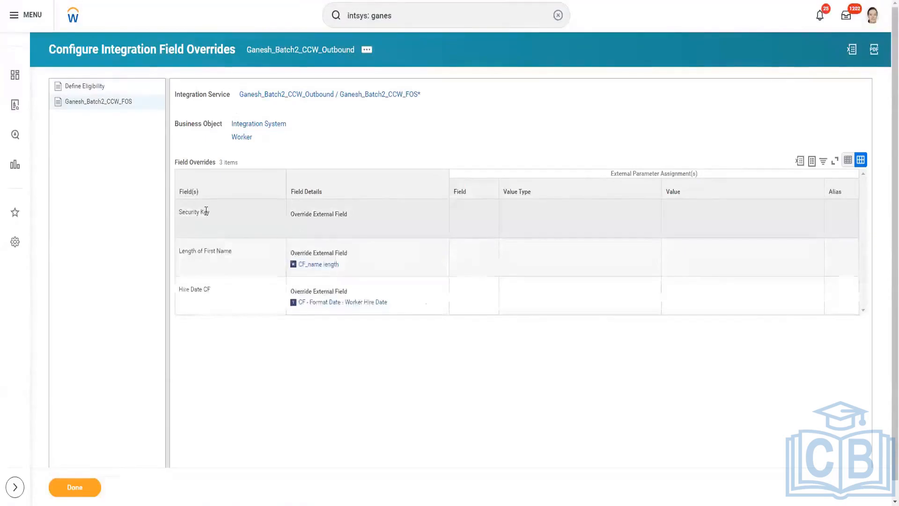
drag(209, 212, 184, 216)
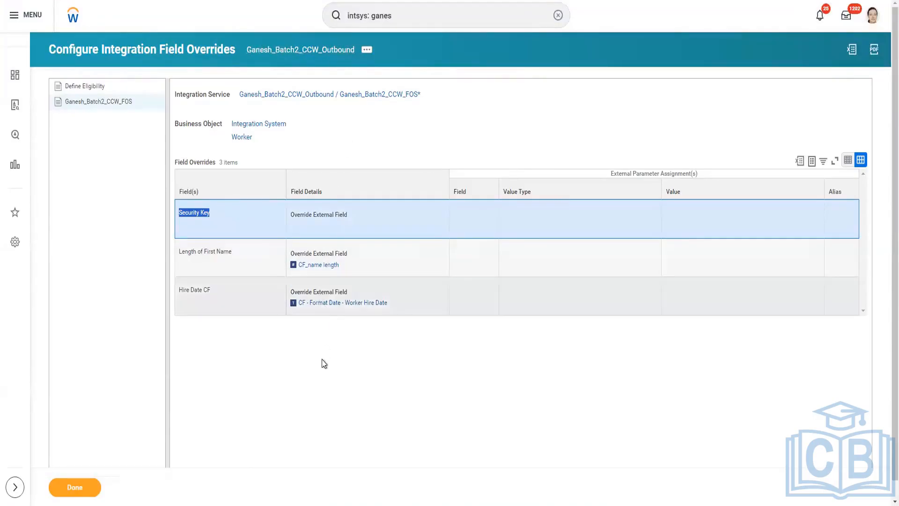
click(322, 360)
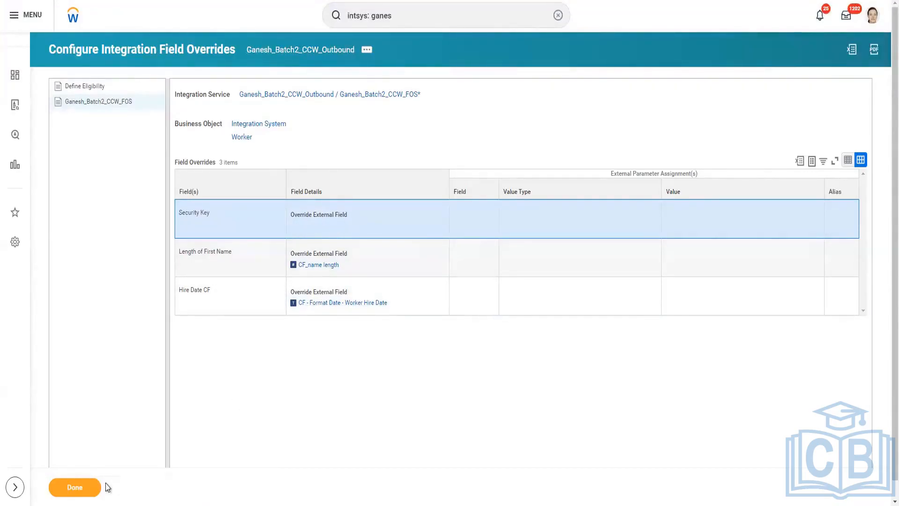
click(75, 489)
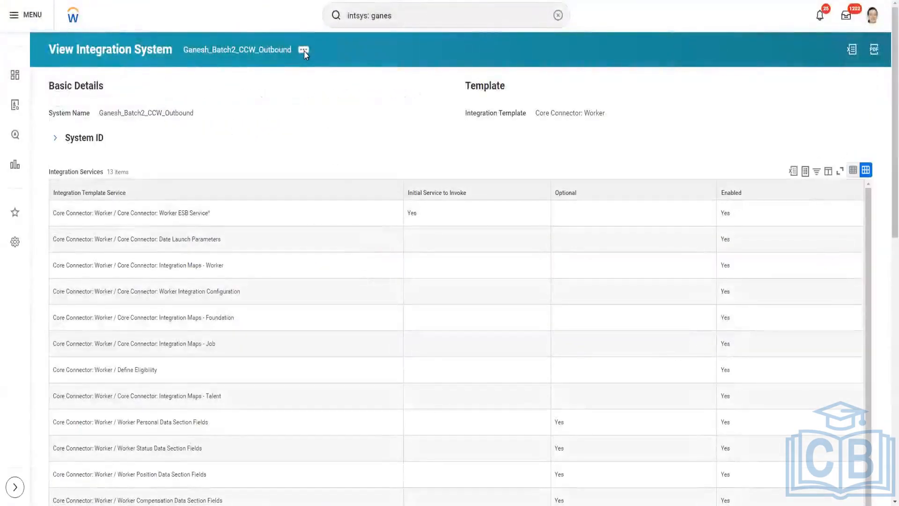
- Open the launch request for the outbound Core Connector: Worker integration system
click(303, 50)
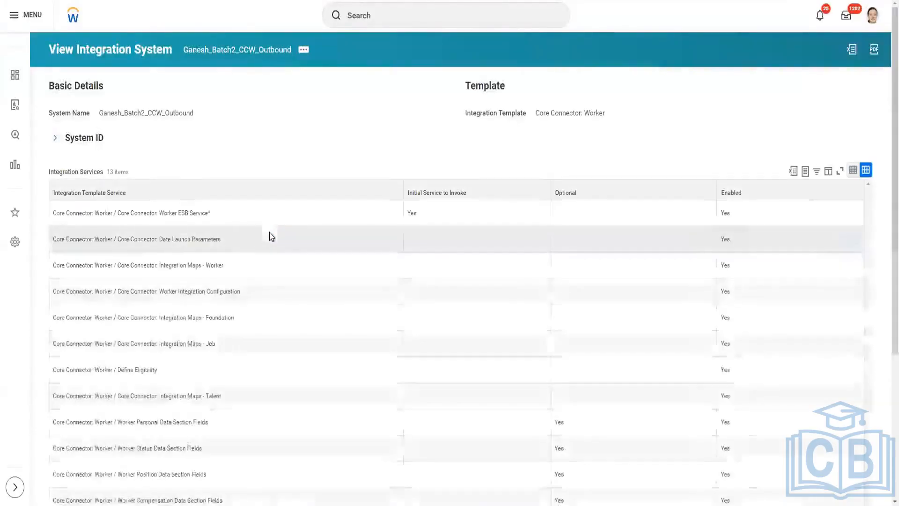
click(303, 51)
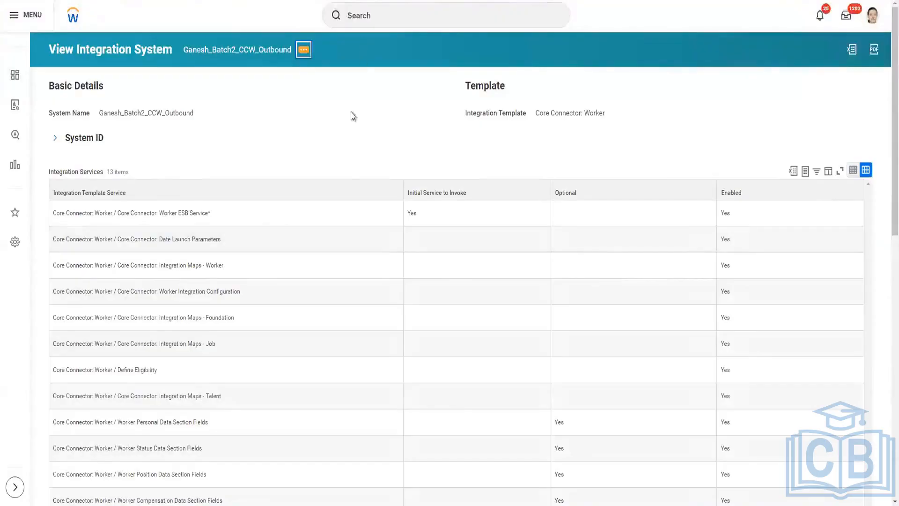
click(338, 186)
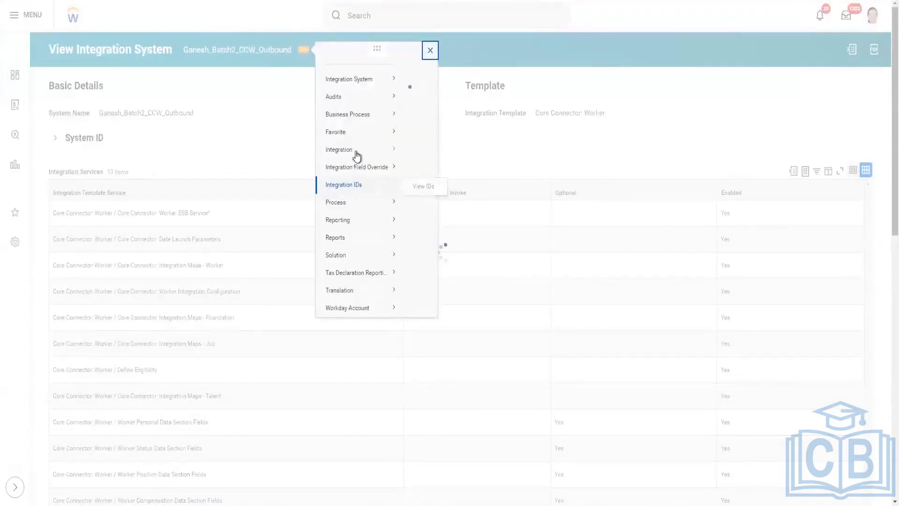
mouse_move(364, 169)
click(426, 165)
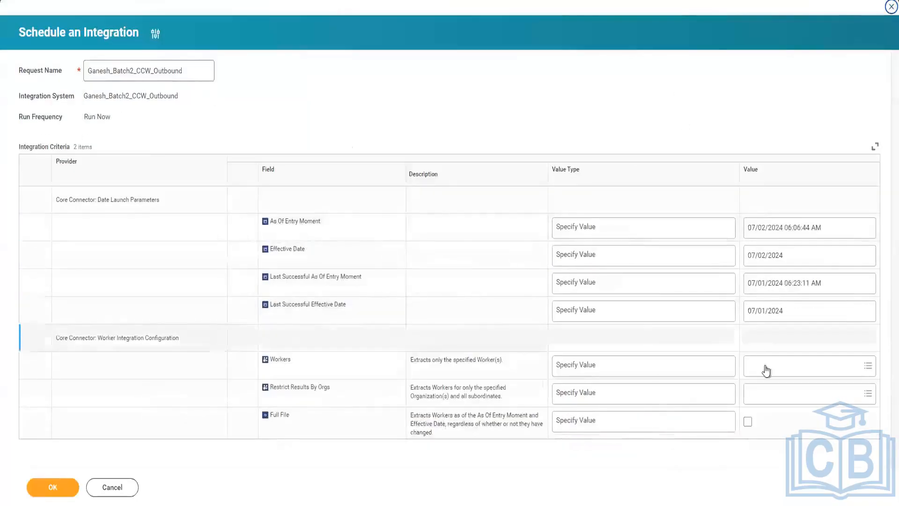
- Set Workers to the HR Service business administrator, the Global Support manager, the Program Management manager and the Human Resources manager on leave
click(760, 363)
text(jace)
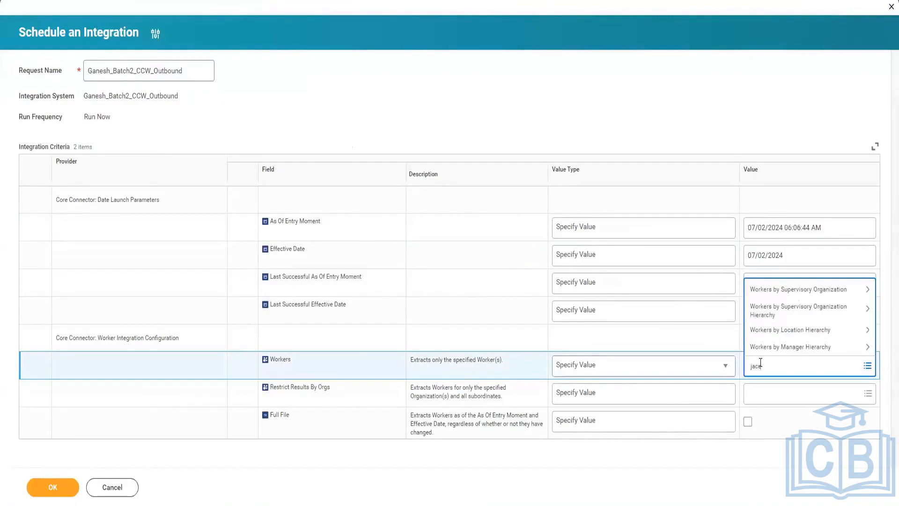
key(Return)
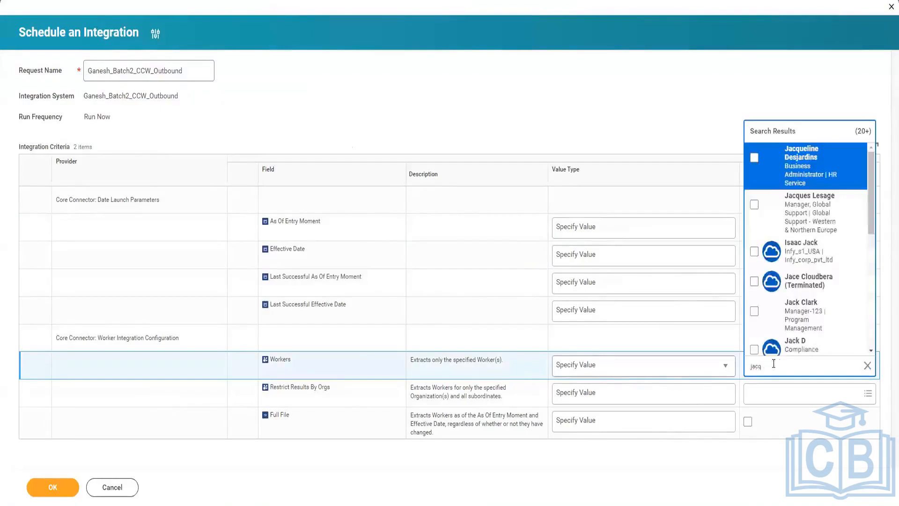
click(755, 158)
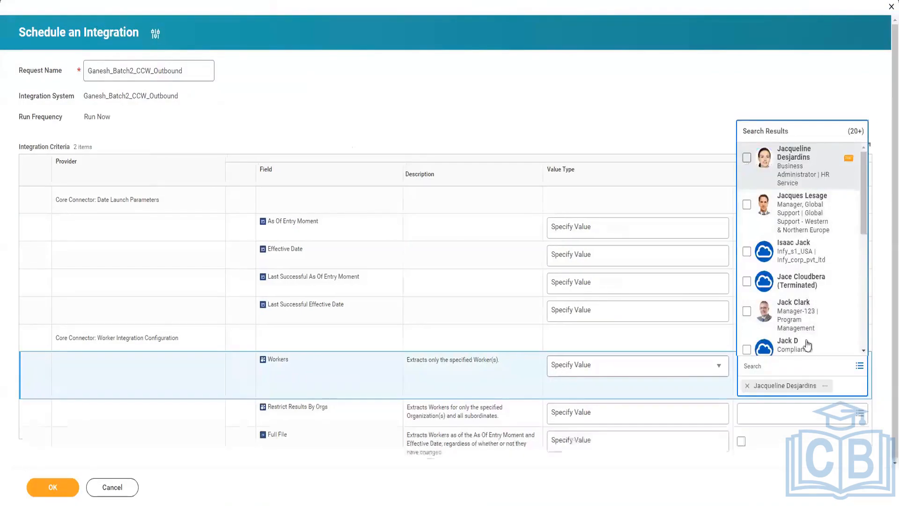
click(748, 206)
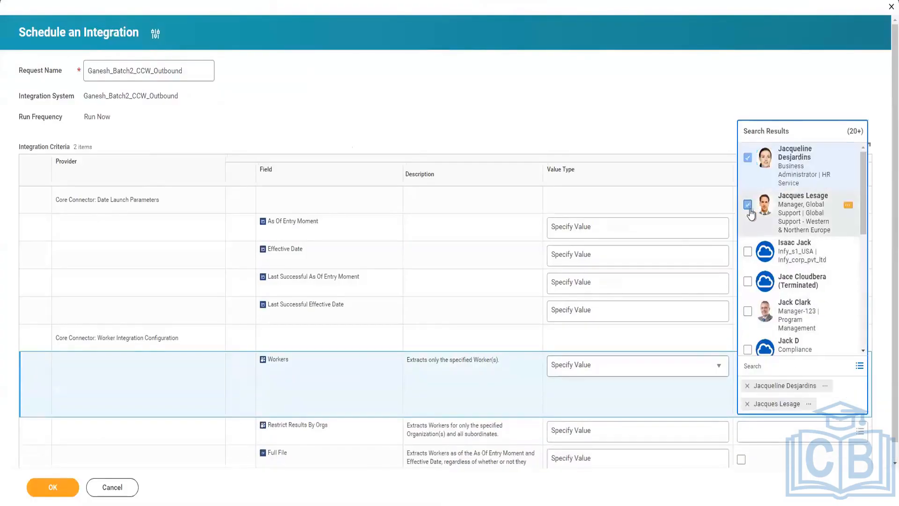
click(747, 311)
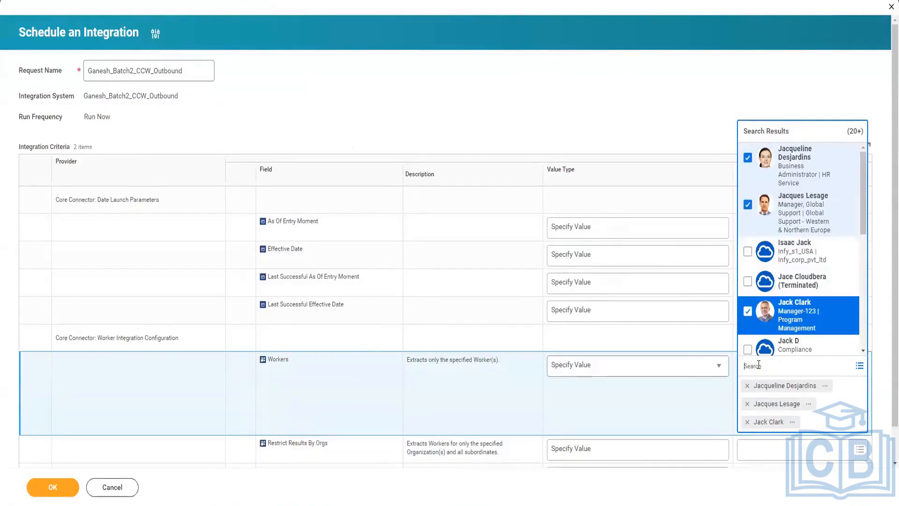
text(logan mc)
key(Return)
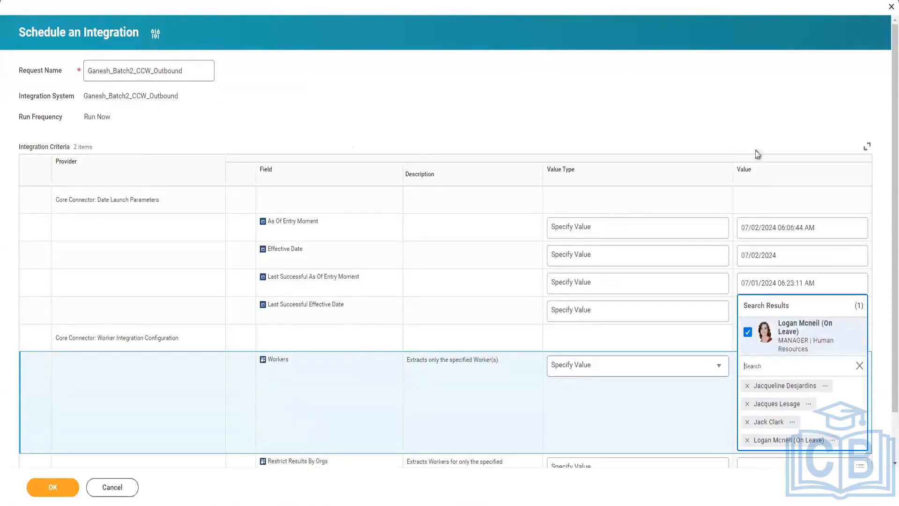
click(752, 108)
- Enable Full File in the integration criteria and submit the integration run
scroll(764, 103, down, 1)
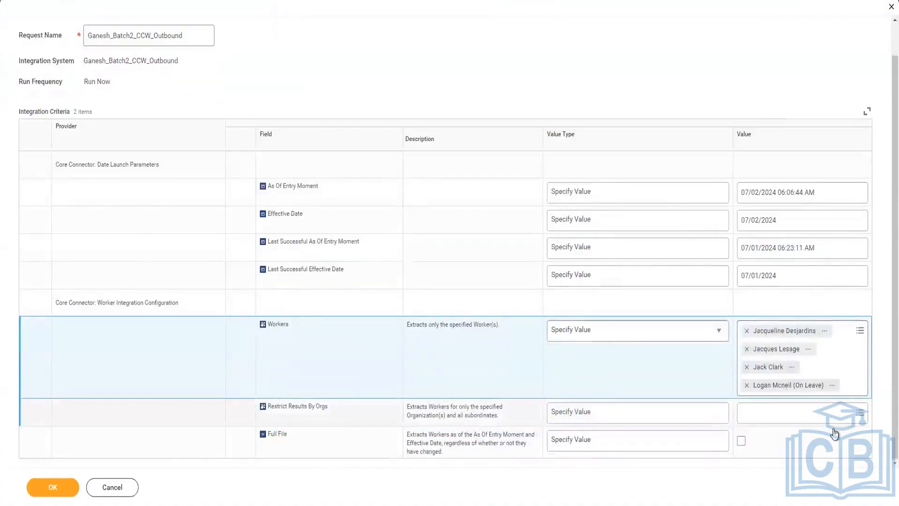
scroll(884, 343, up, 1)
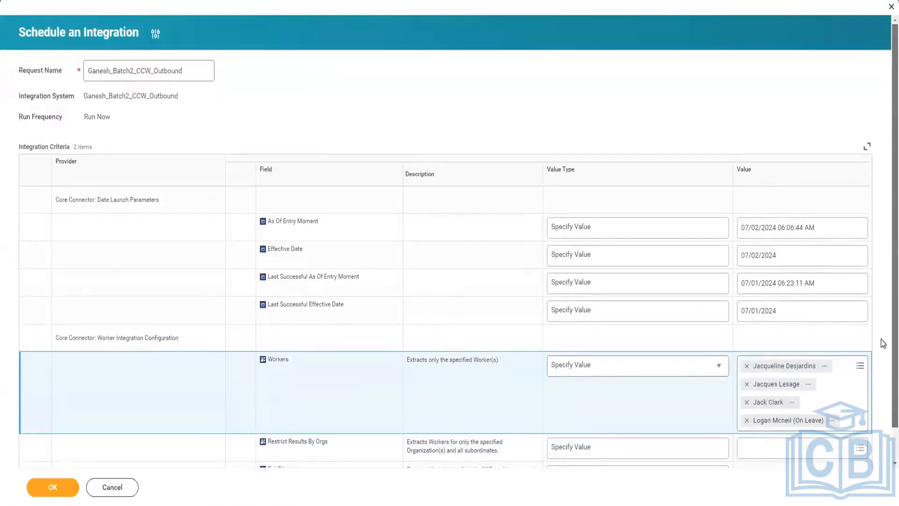
scroll(881, 408, down, 1)
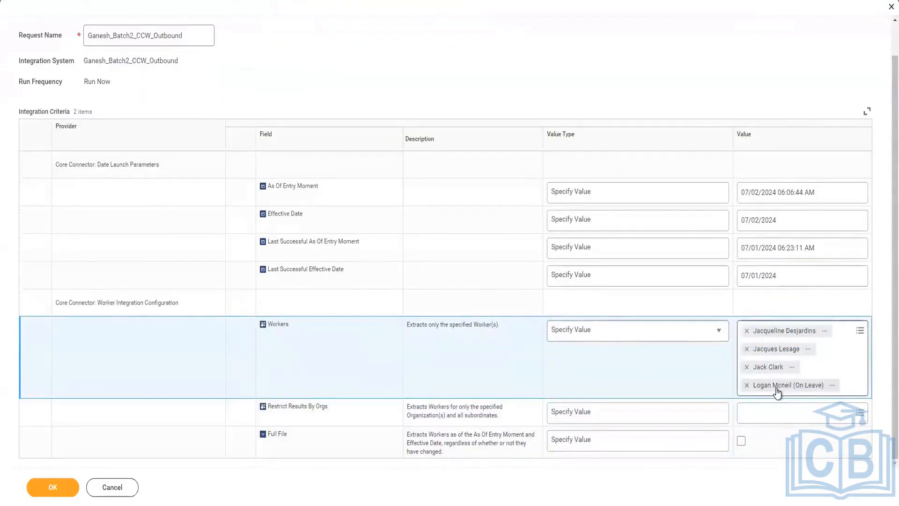
click(742, 440)
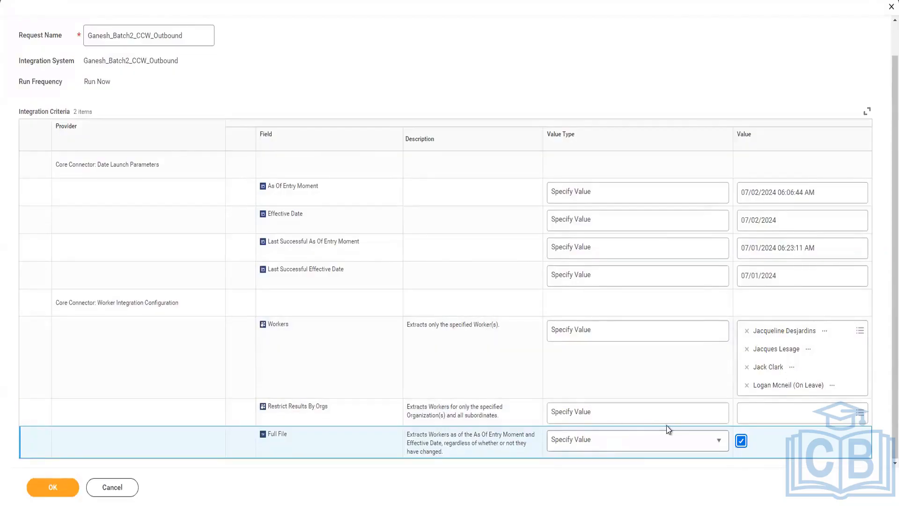
click(65, 487)
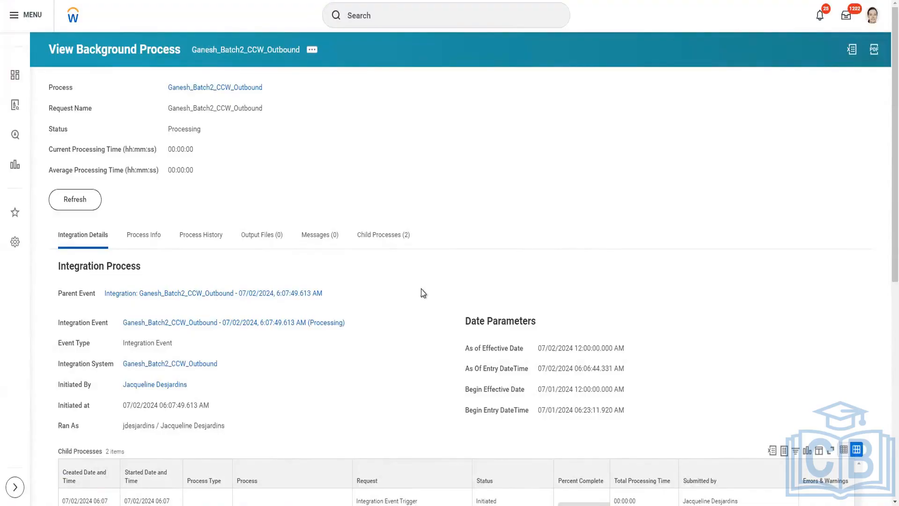
- Refresh the background process status, read the details of the reported error, and close them
click(85, 206)
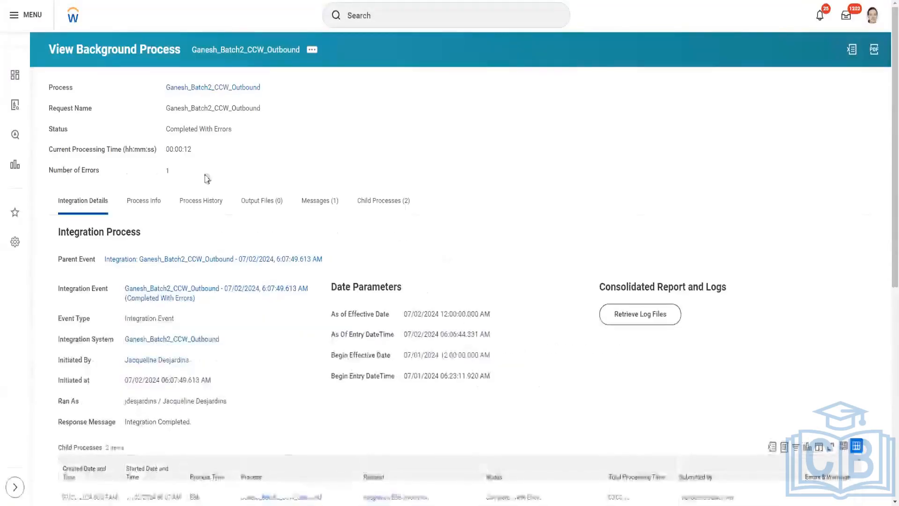
click(168, 172)
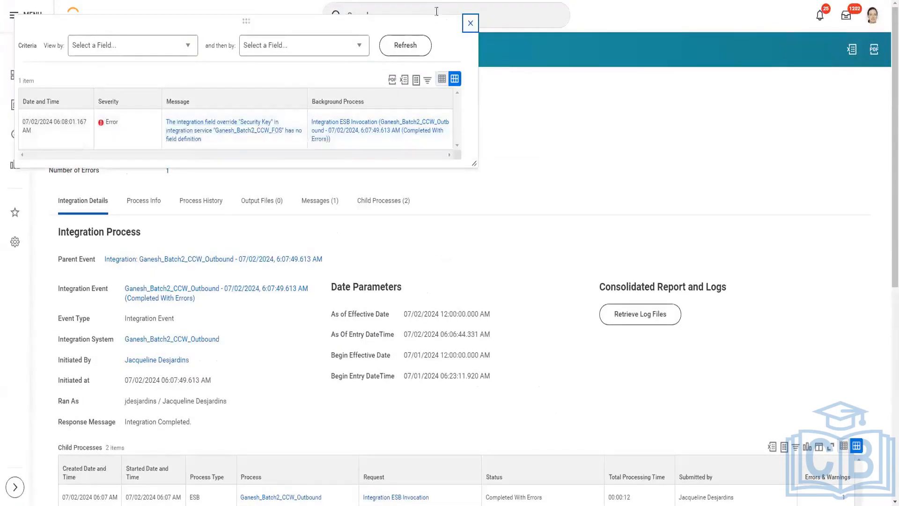
click(469, 24)
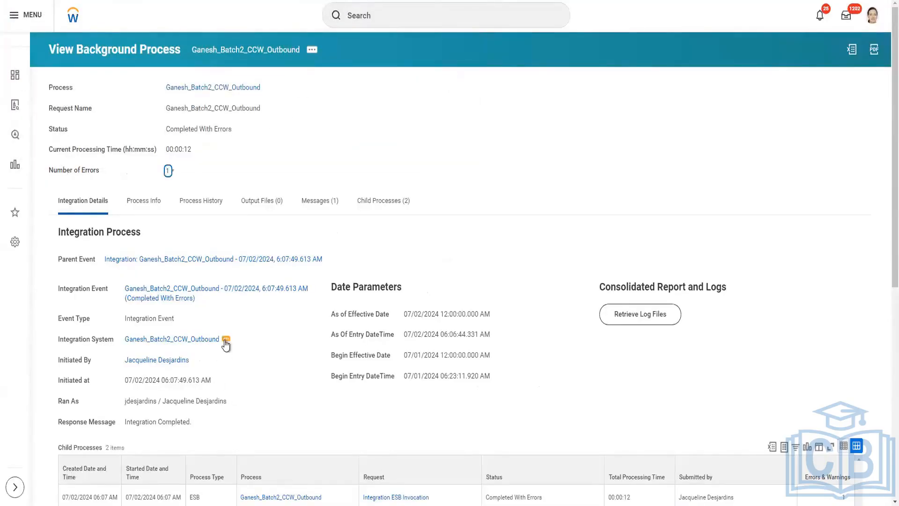
- Open the integration field override configuration of the outbound connector and select its custom field override service
click(225, 340)
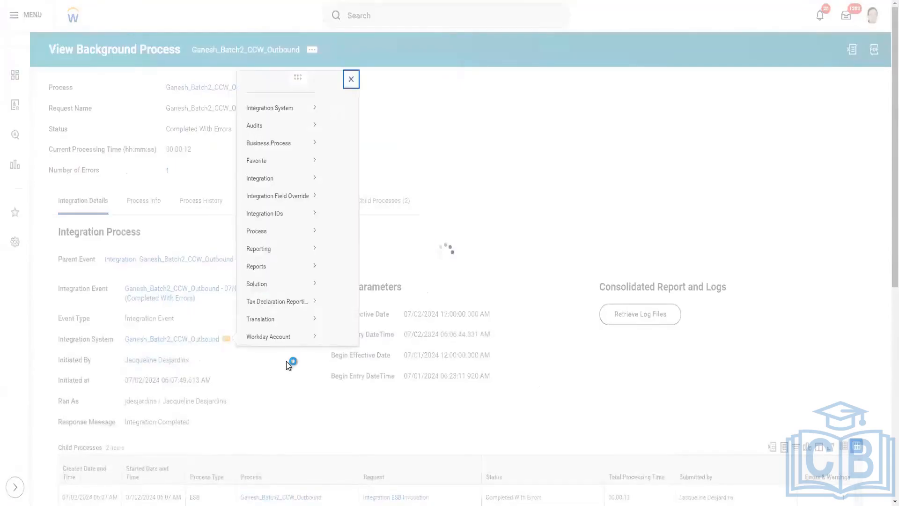
mouse_move(293, 63)
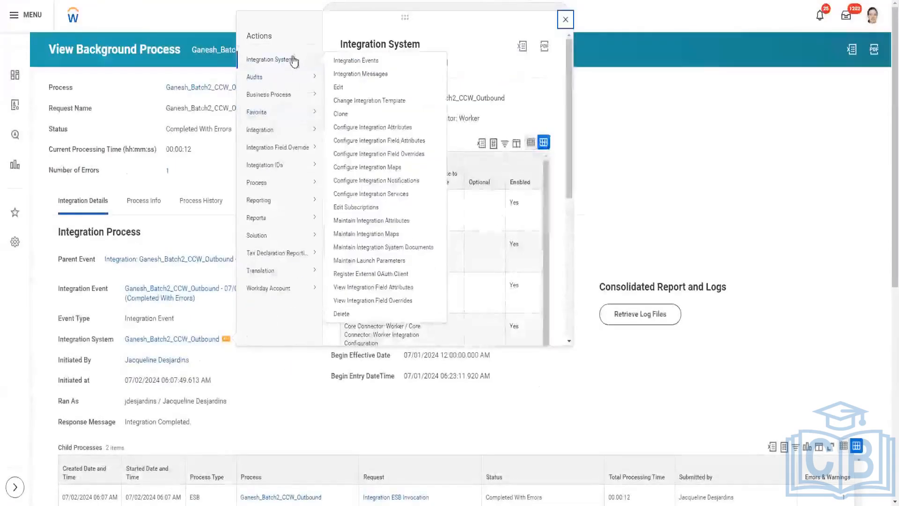
click(411, 158)
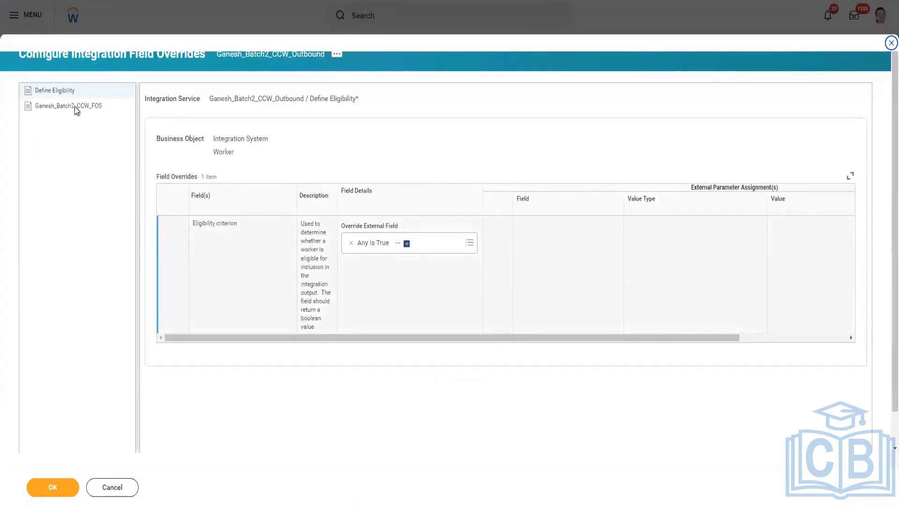
click(75, 105)
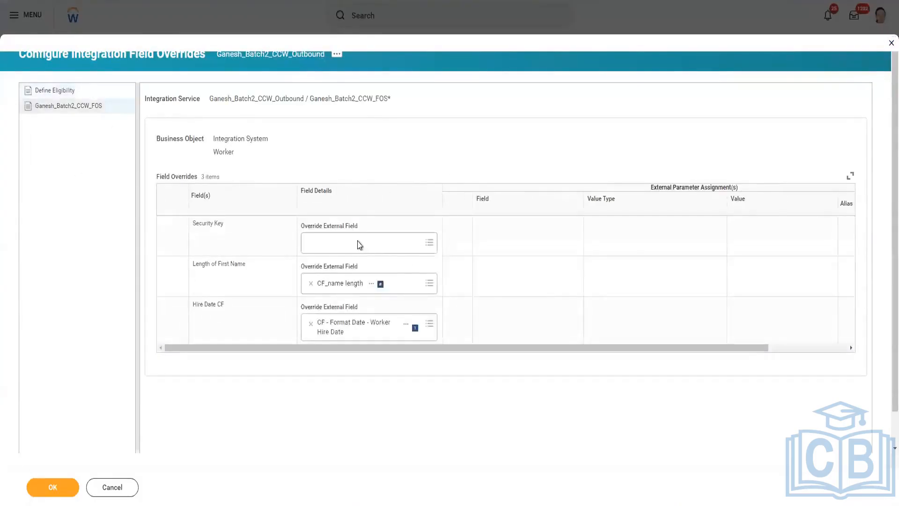
- Try to find an override external field for Security Key by searching on calculated field names
click(358, 243)
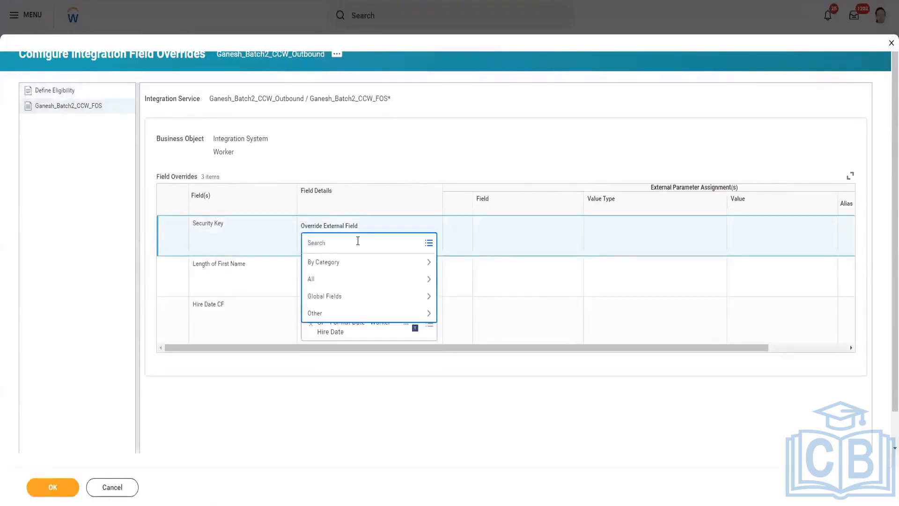
text(lucky)
key(Return)
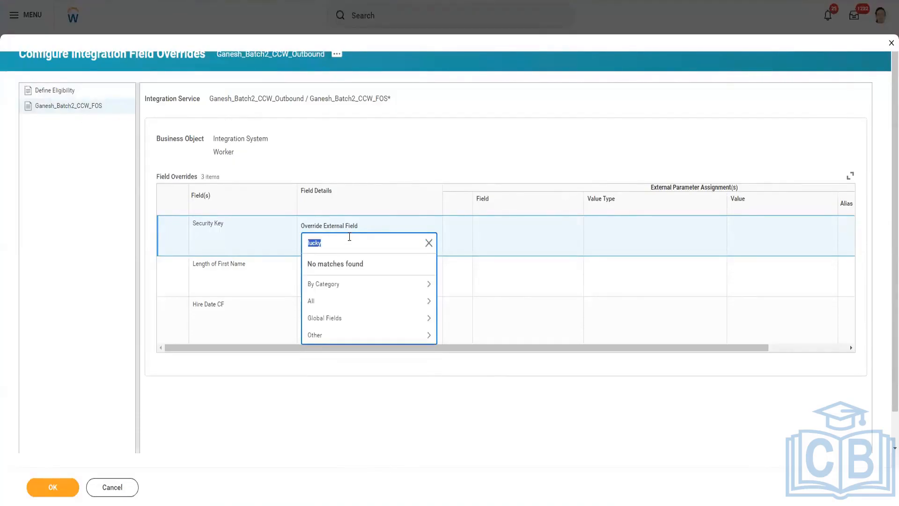
click(337, 245)
text(h)
text(_)
key(Return)
- Map Security Key to the CF TC text calculated field on Global, save the overrides, and check the service's mappings
click(347, 242)
key(ctrl+a)
text(gan)
key(Return)
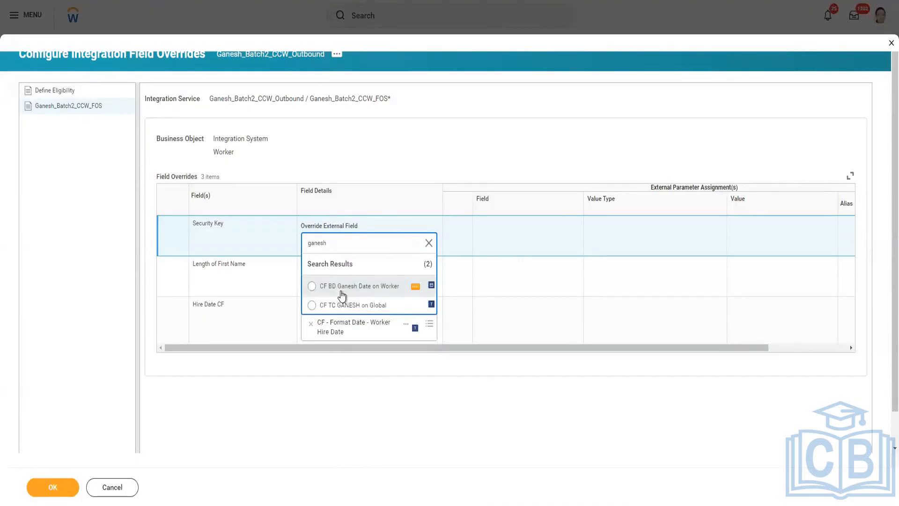
click(340, 291)
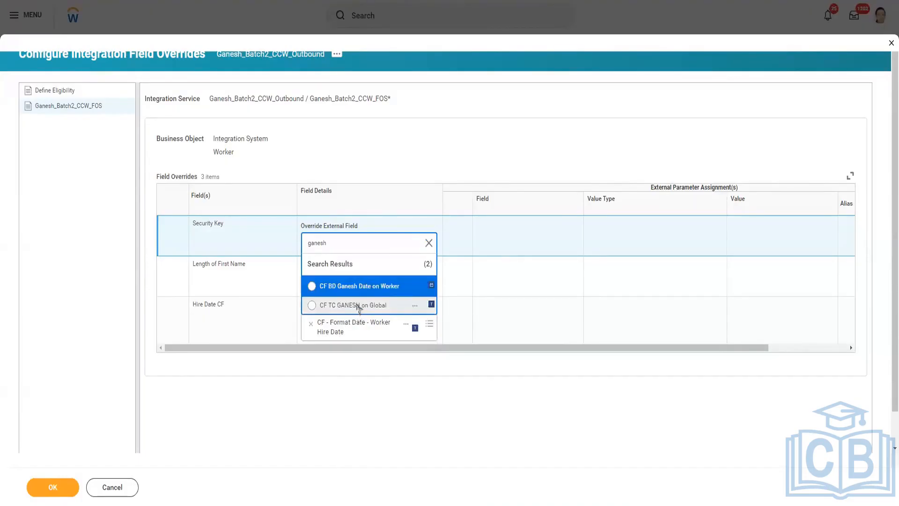
click(359, 306)
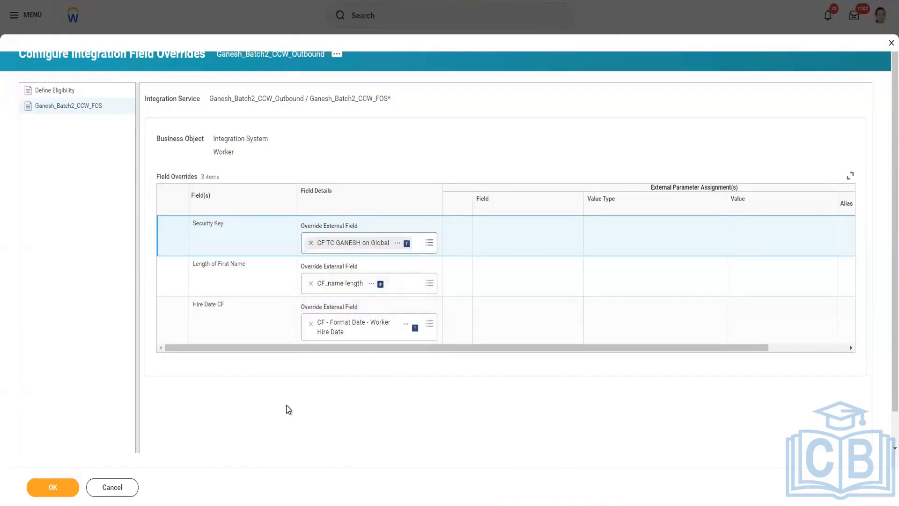
click(54, 496)
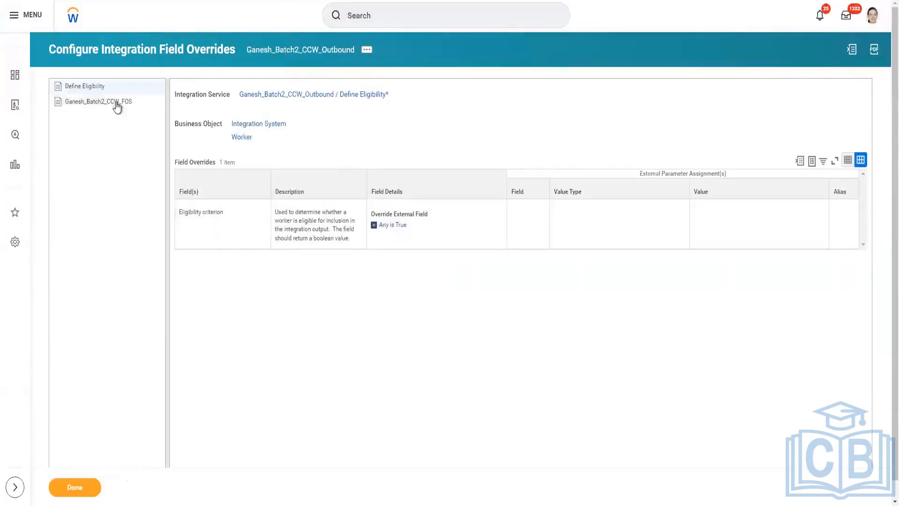
click(117, 107)
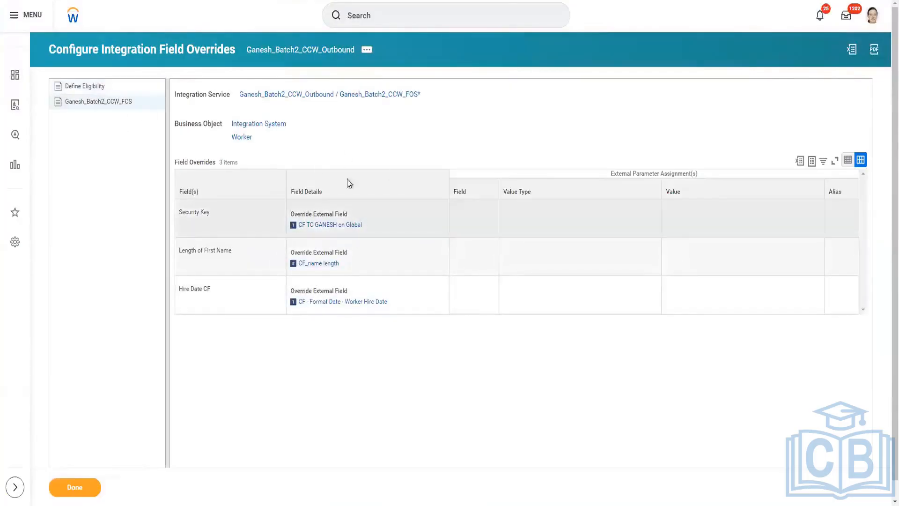
- List the integration events of the outbound Core Connector: Worker integration system
click(367, 50)
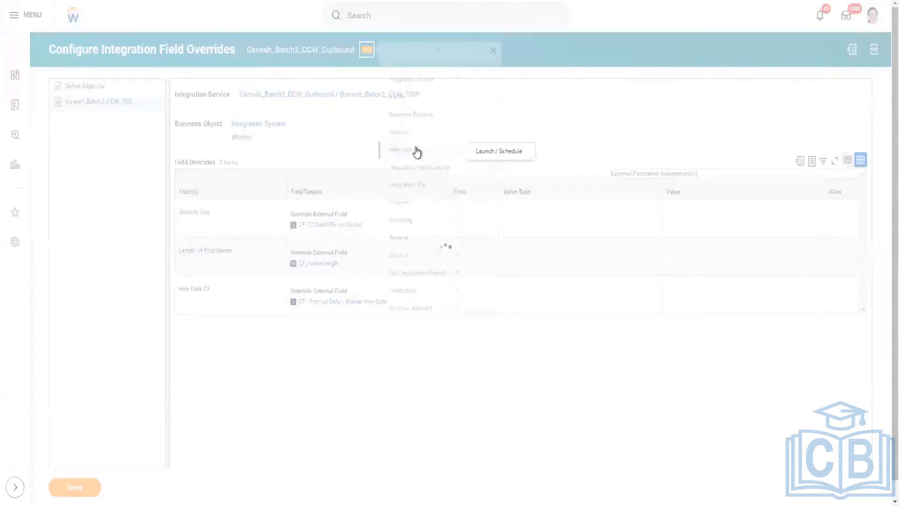
mouse_move(402, 90)
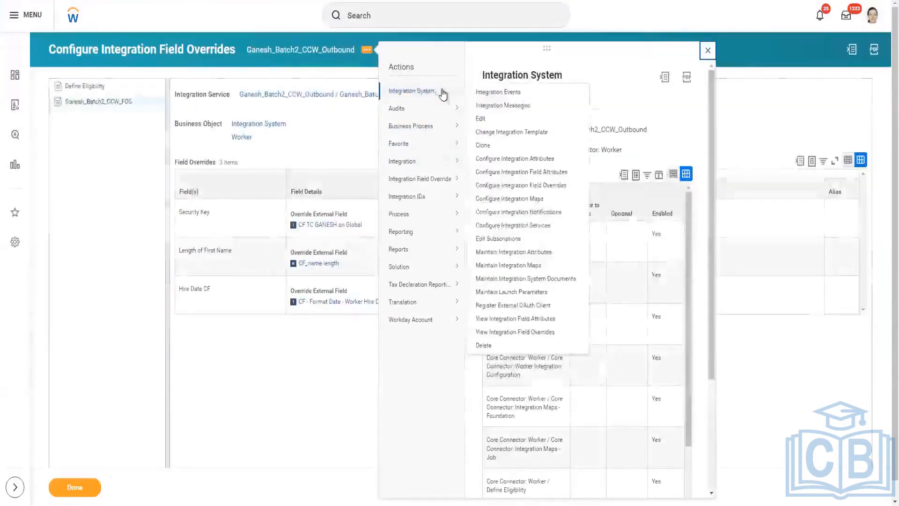
click(482, 92)
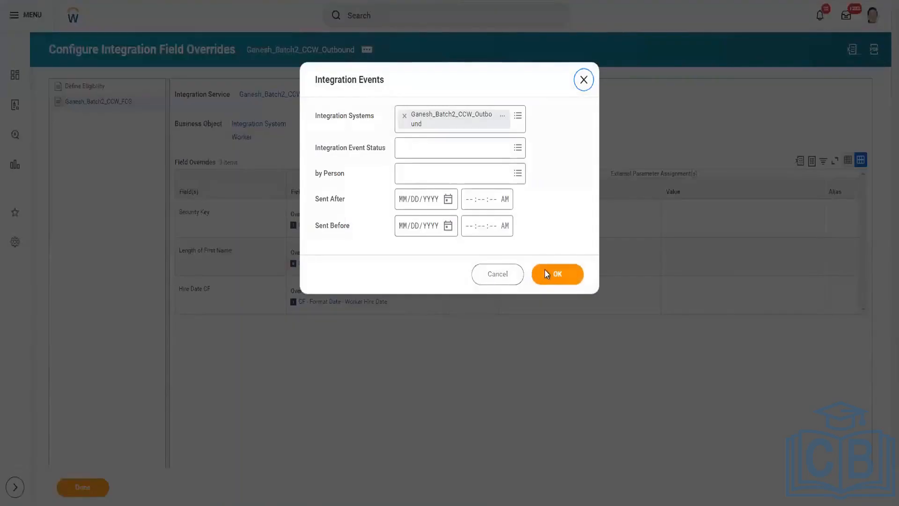
click(546, 273)
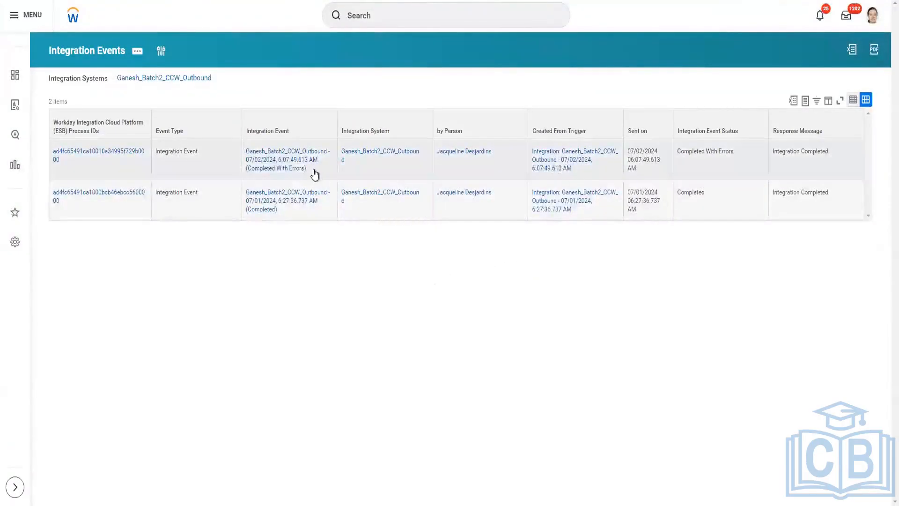
- Relaunch the 07/02/2024 integration event that completed with errors, keeping its existing launch criteria
click(392, 178)
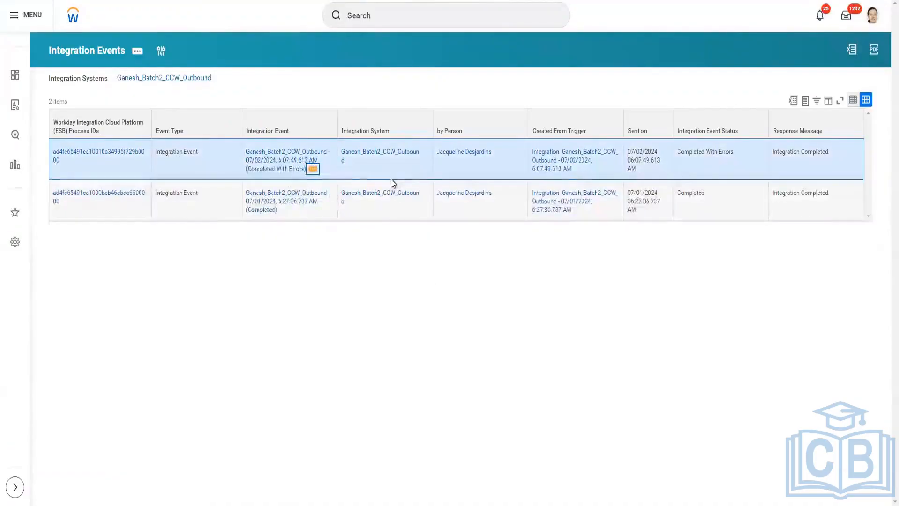
right_click(391, 178)
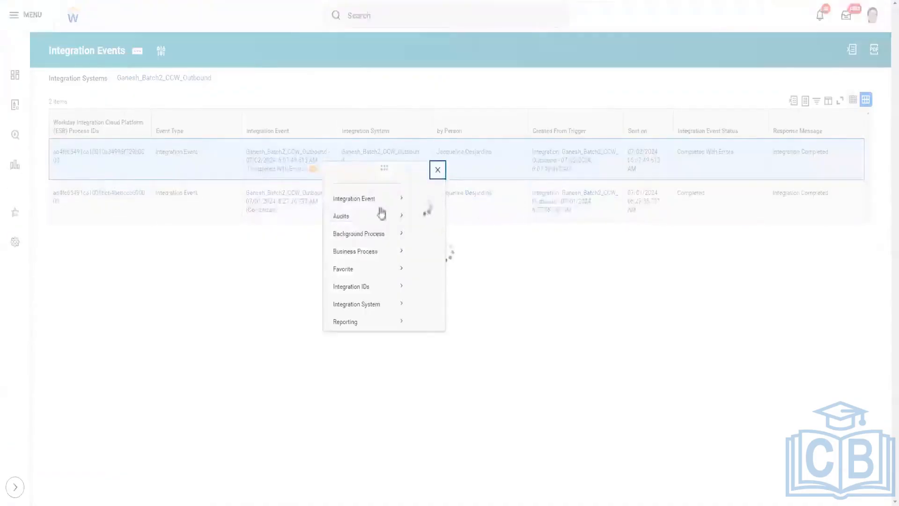
mouse_move(385, 215)
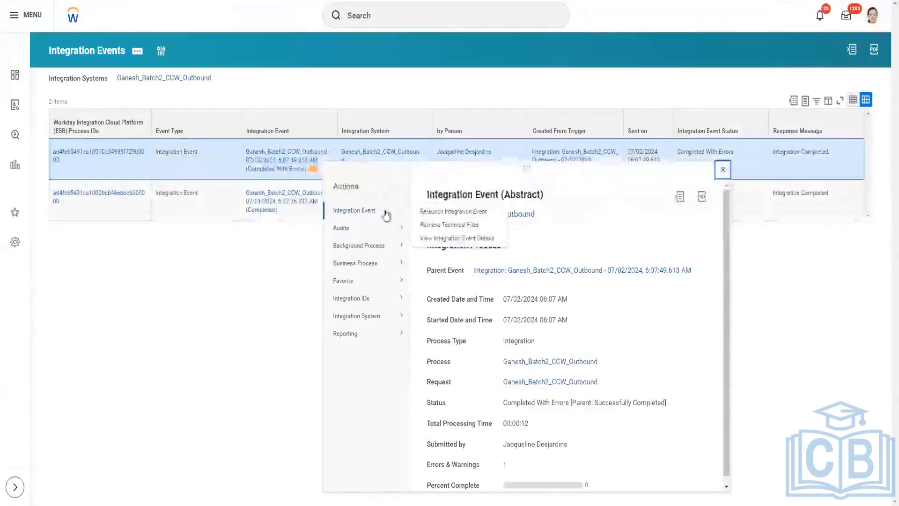
click(428, 213)
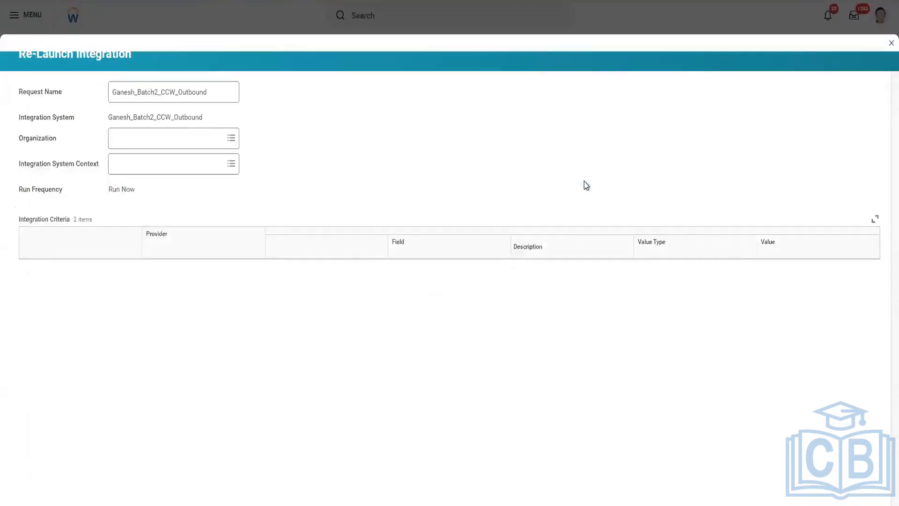
scroll(656, 187, down, 3)
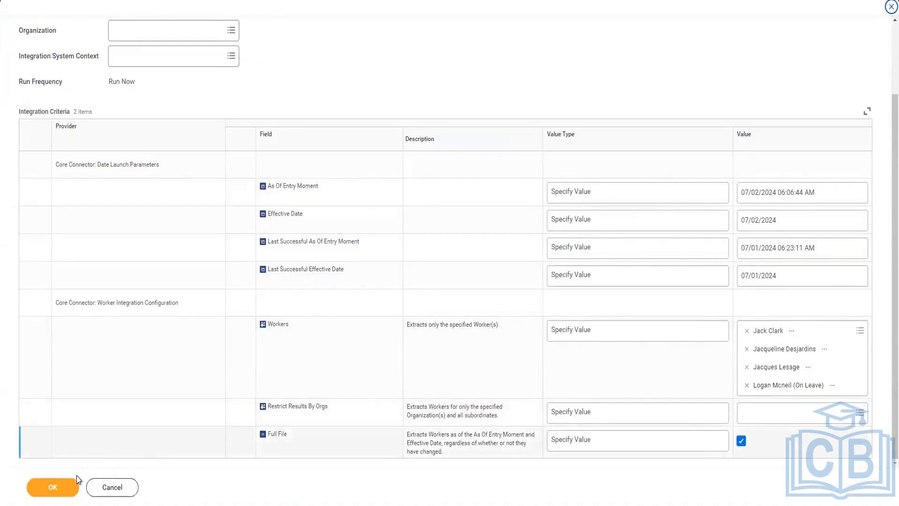
click(50, 492)
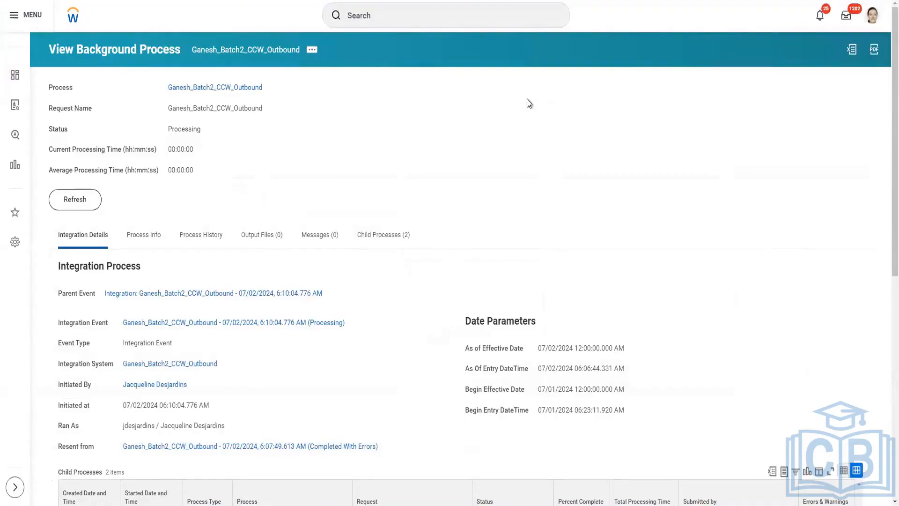
- Refresh the background process until the relaunched integration finishes processing
click(82, 203)
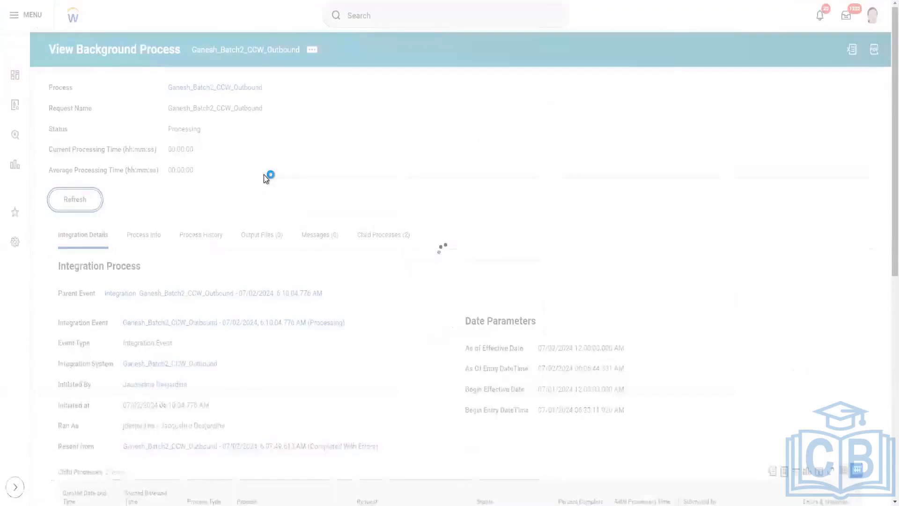
click(80, 203)
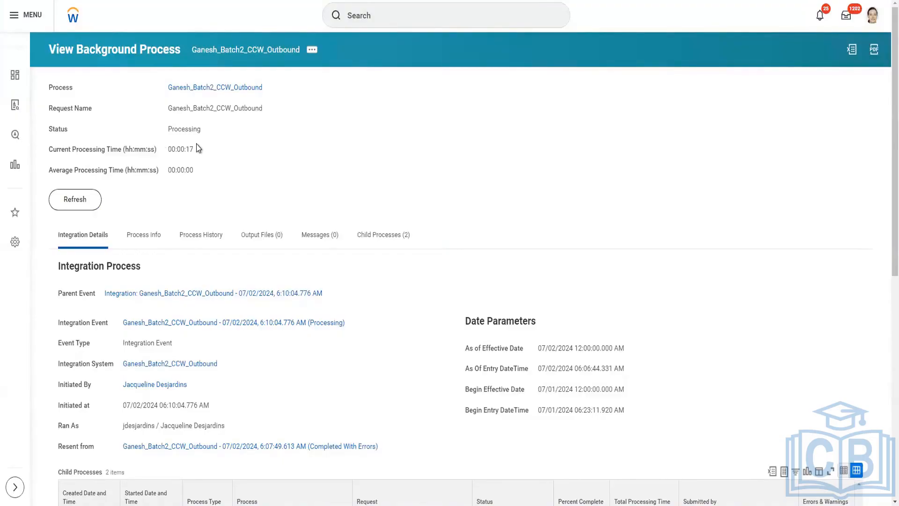
click(91, 200)
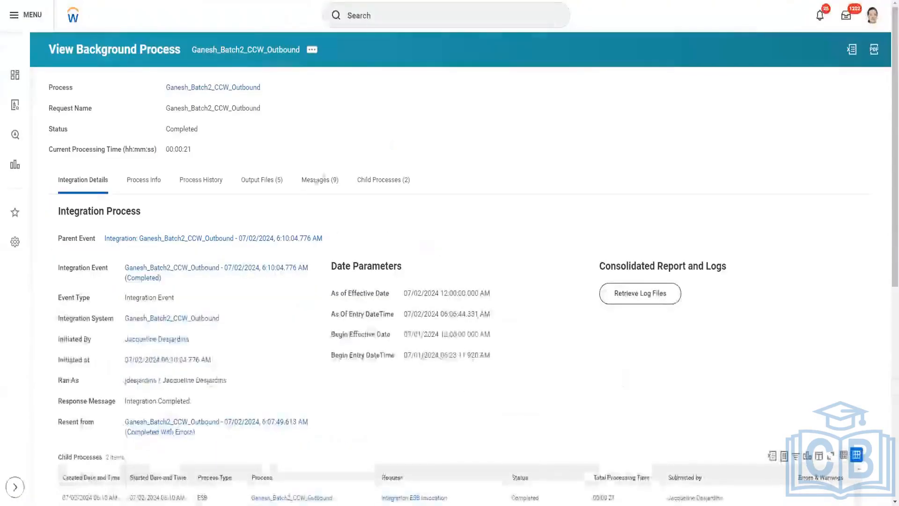
- Download output.xml, tagged Deliverable, from the run's output files and dismiss the report notification
click(273, 187)
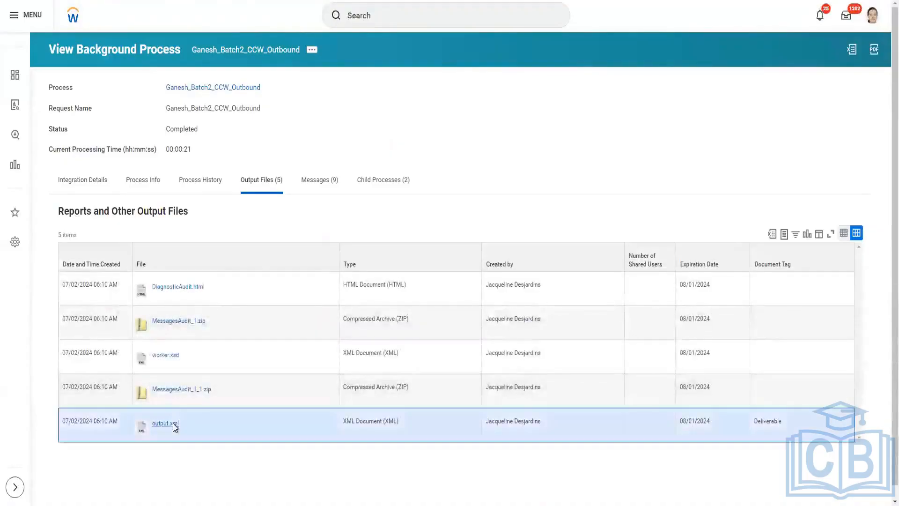
click(170, 423)
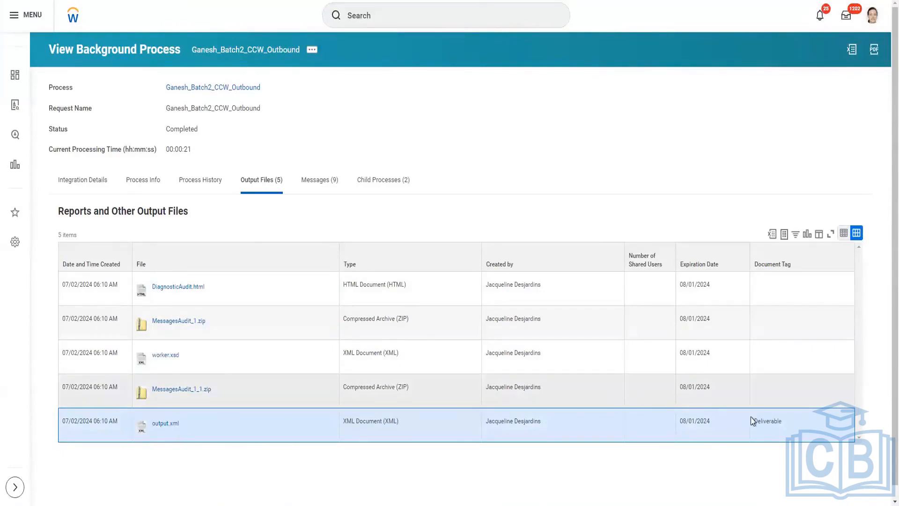
drag(753, 423, 782, 422)
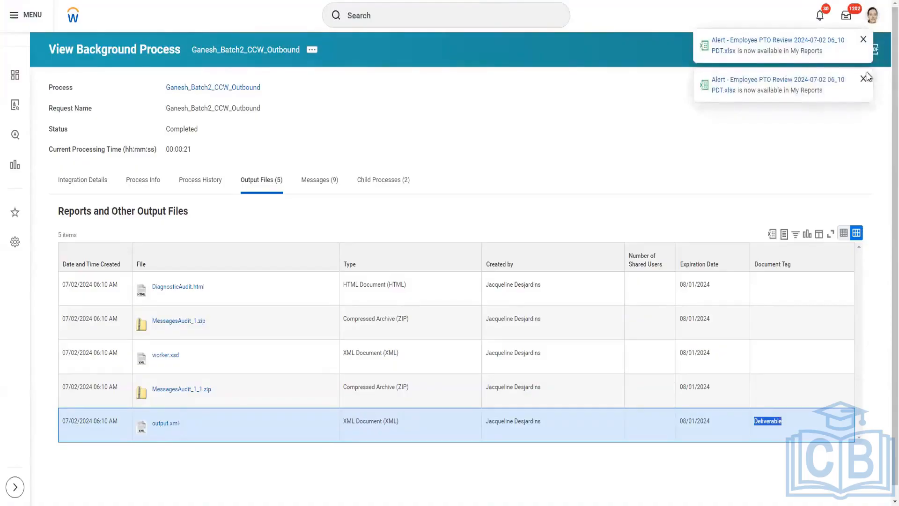
click(863, 41)
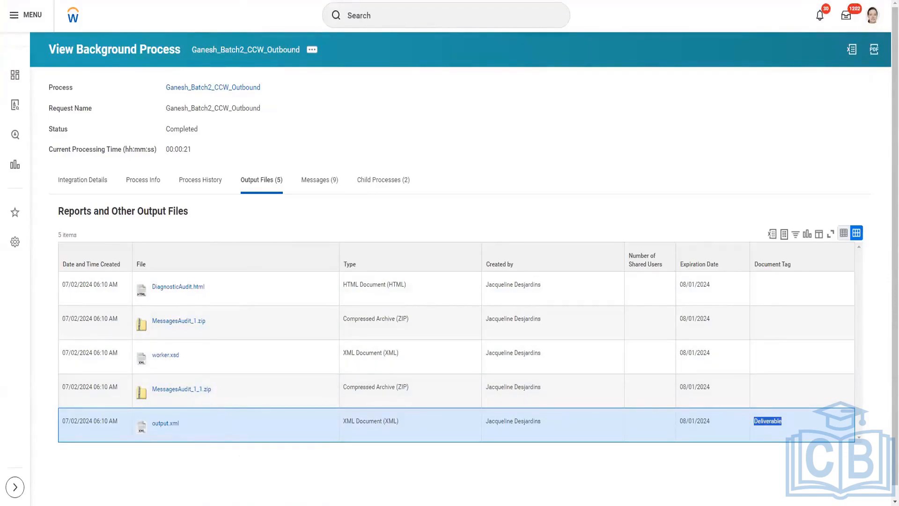
- Open the downloaded output (2) XML file and review the first worker's data, from the summary through the additional information
click(241, 463)
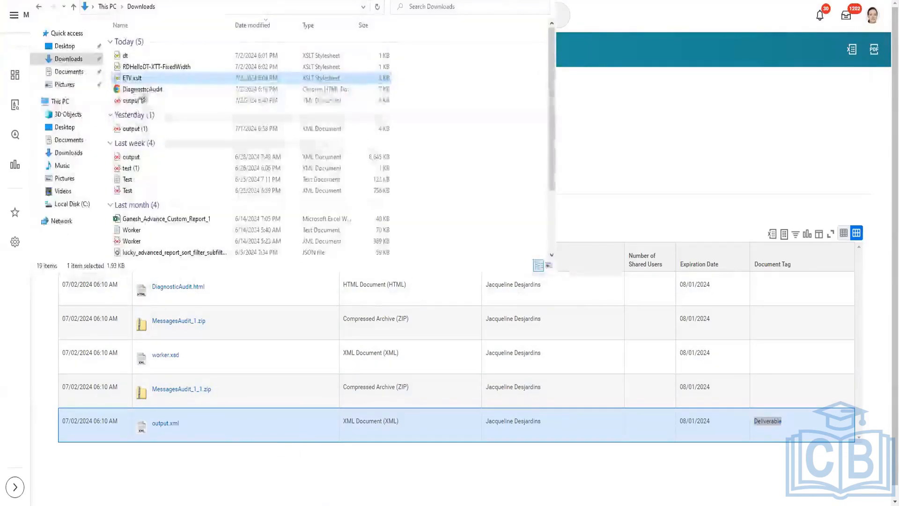
click(134, 100)
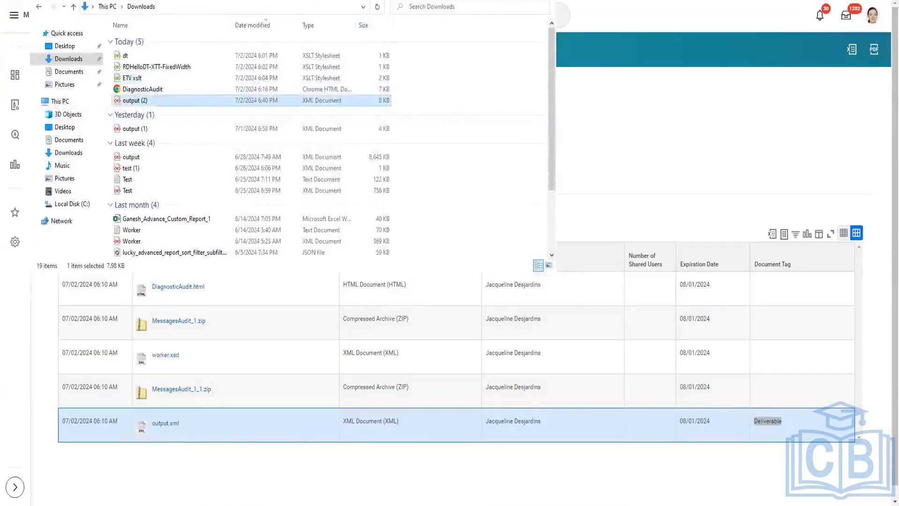
double_click(135, 100)
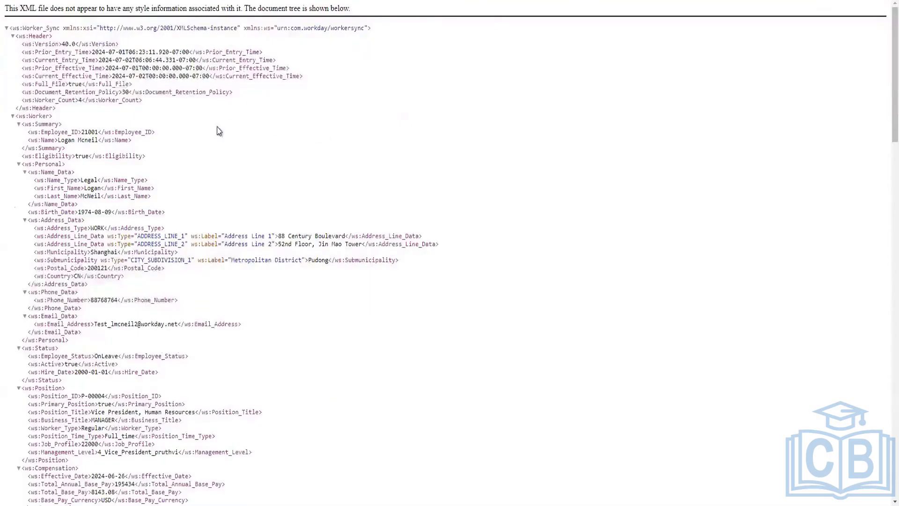
scroll(214, 112, down, 2)
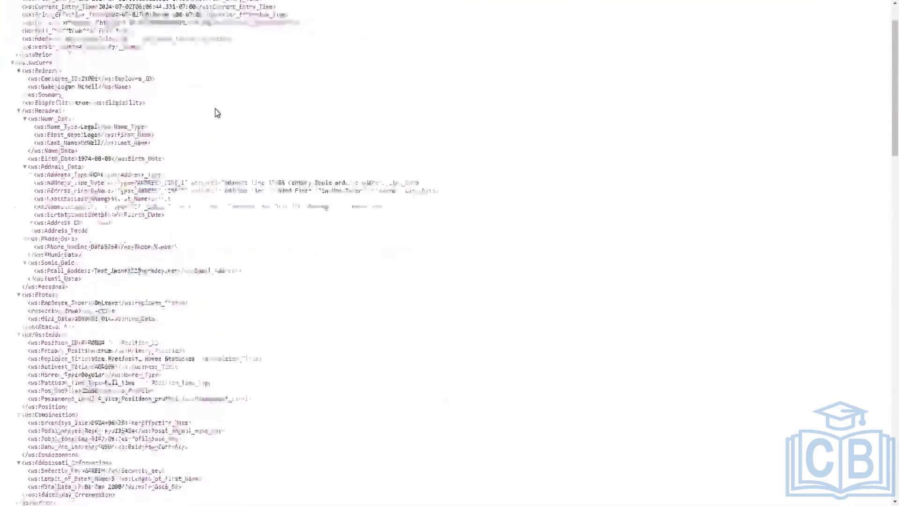
scroll(217, 113, down, 3)
scroll(217, 113, up, 3)
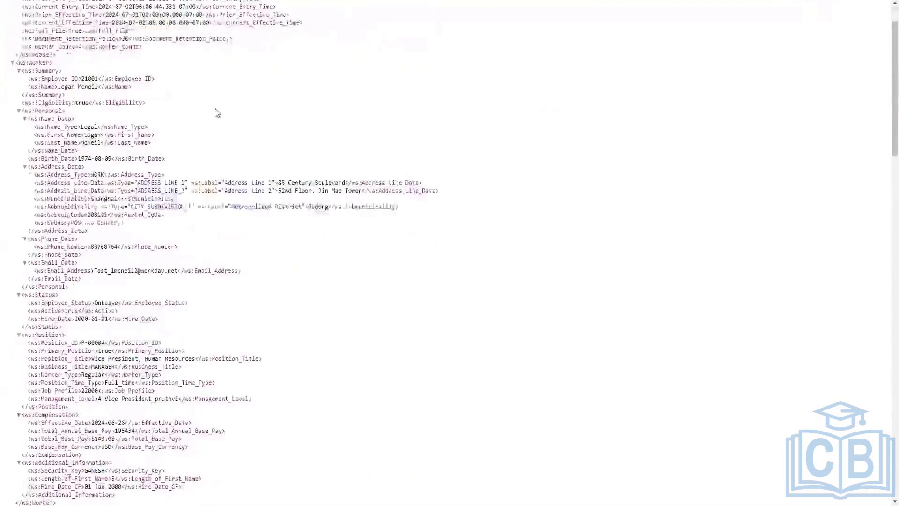
drag(35, 78, 103, 286)
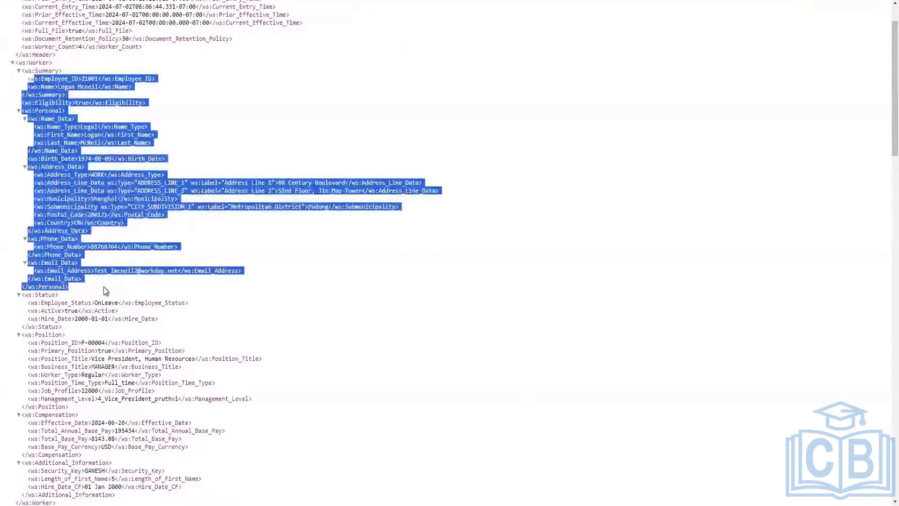
click(188, 232)
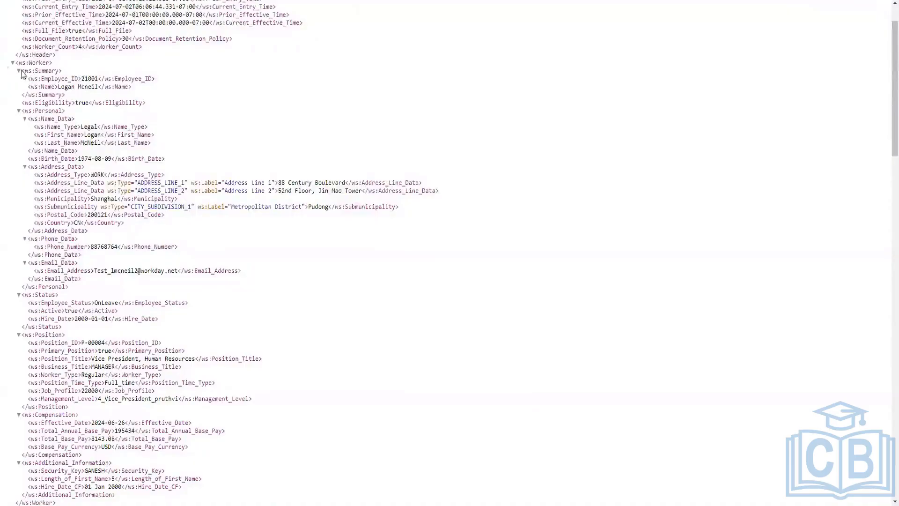
- Review the first worker's XML record and examine the Security_Key, Length_of_First_Name and Hire_Date_CF fields under Additional_Information
drag(24, 71, 80, 270)
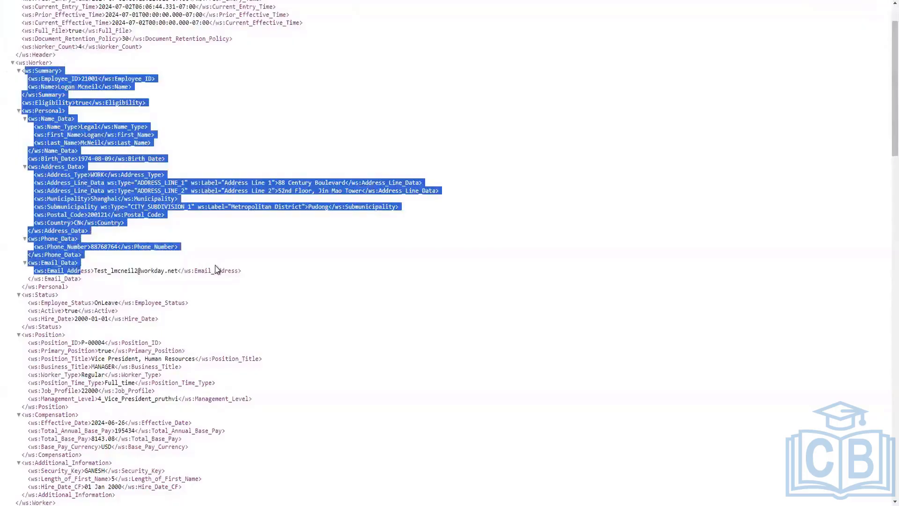
scroll(216, 271, up, 2)
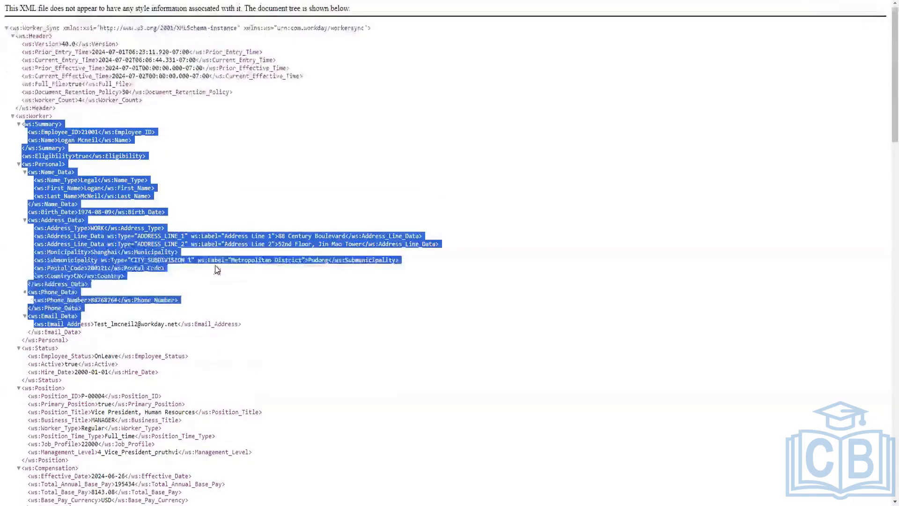
scroll(216, 270, down, 4)
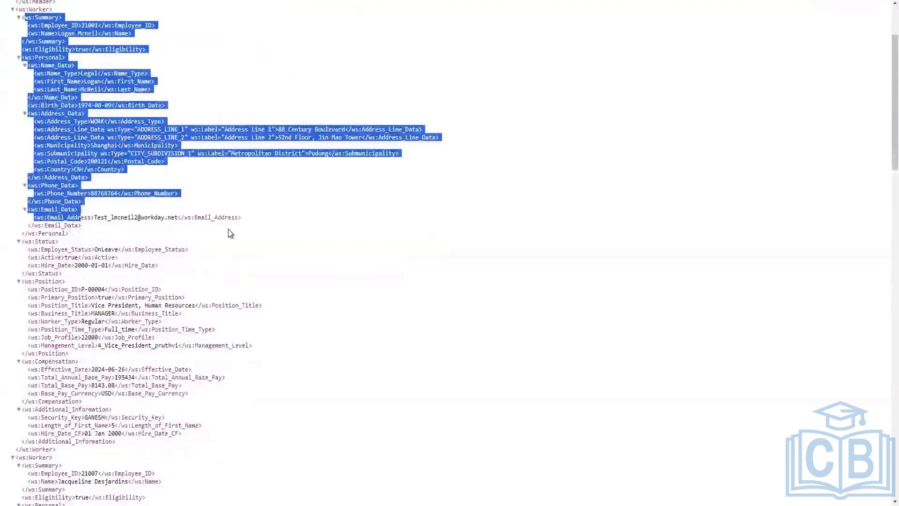
scroll(229, 231, down, 2)
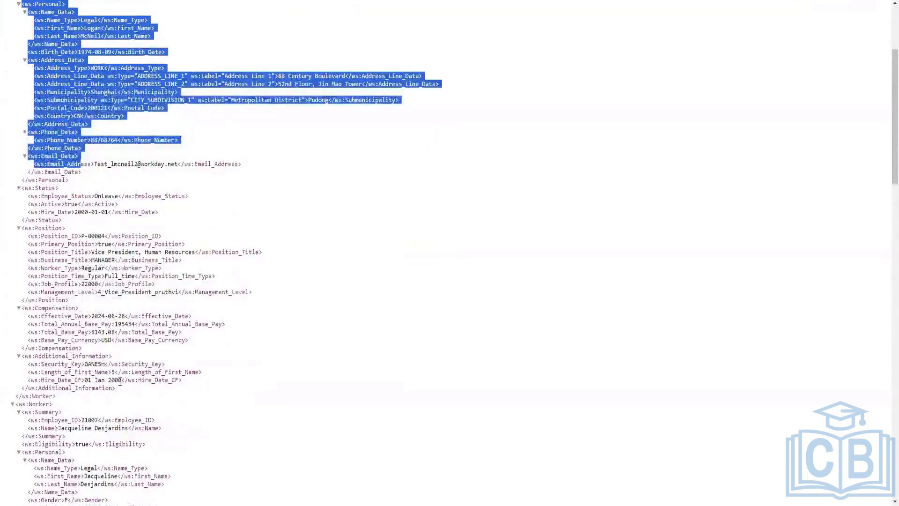
drag(114, 388, 17, 357)
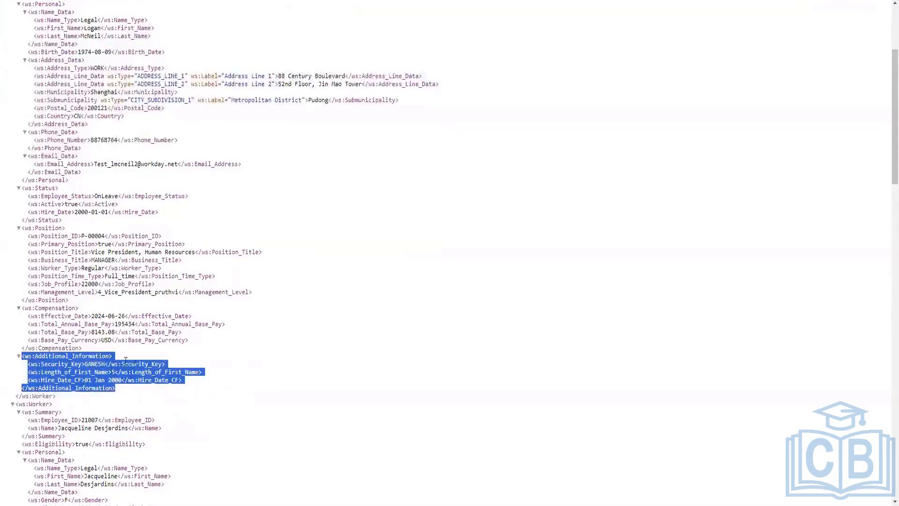
click(43, 357)
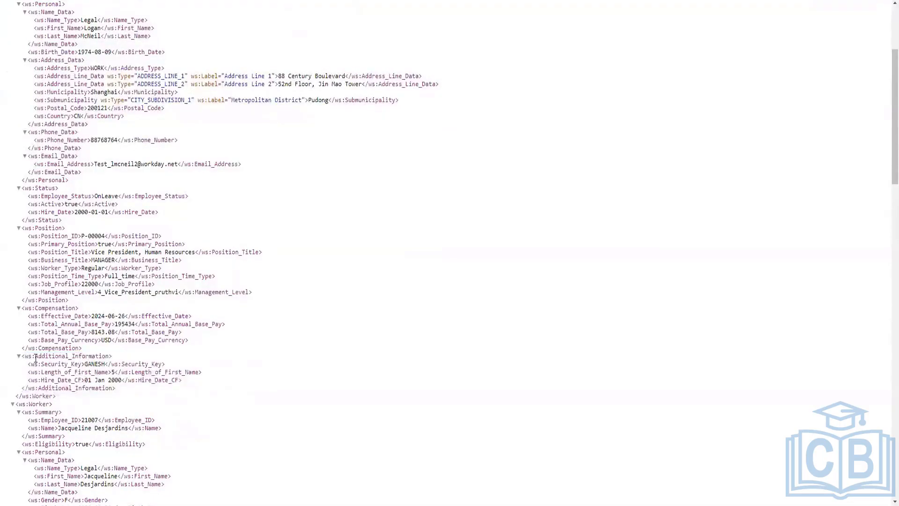
drag(24, 357, 111, 355)
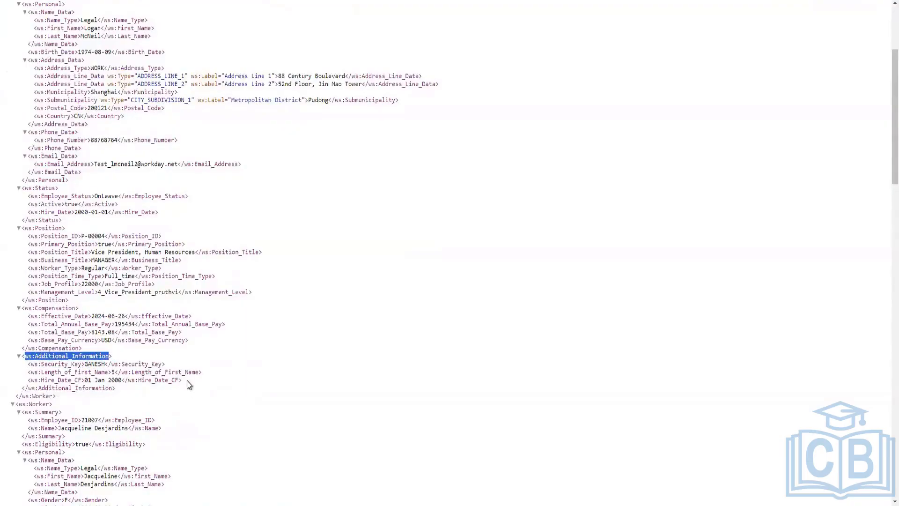
drag(187, 380, 21, 364)
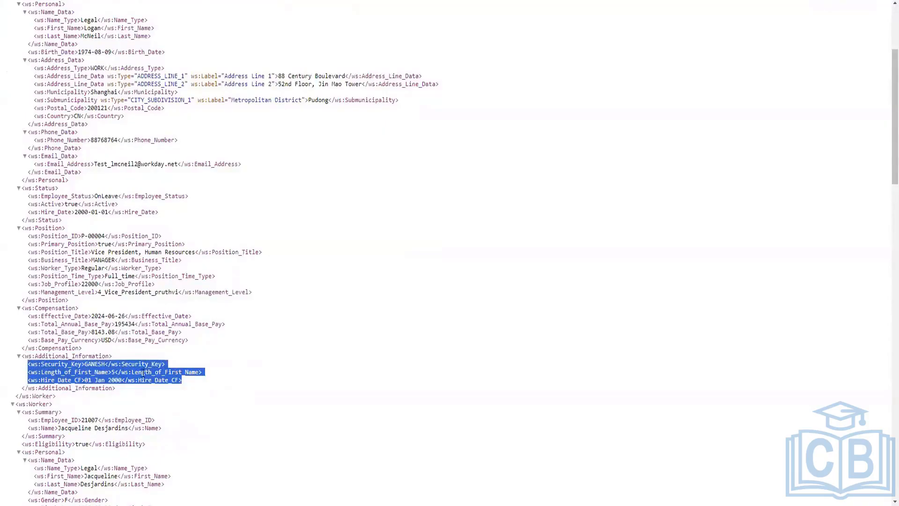
click(157, 386)
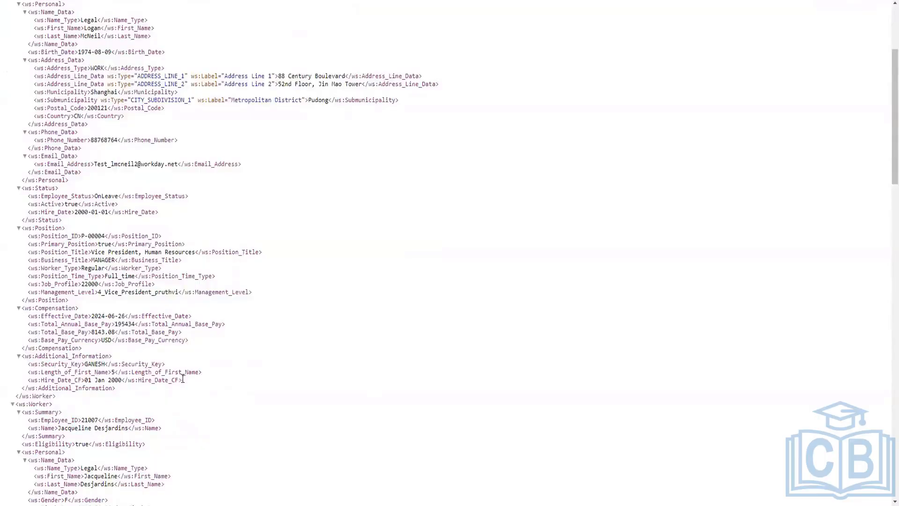
drag(184, 379, 27, 365)
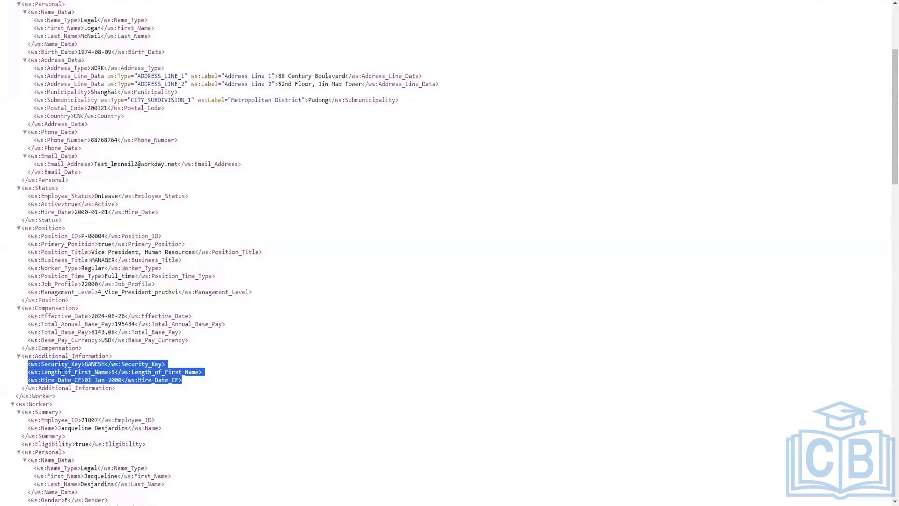
- Examine the first worker's opening and closing Additional_Information tags and the custom fields they enclose
scroll(330, 260, down, 3)
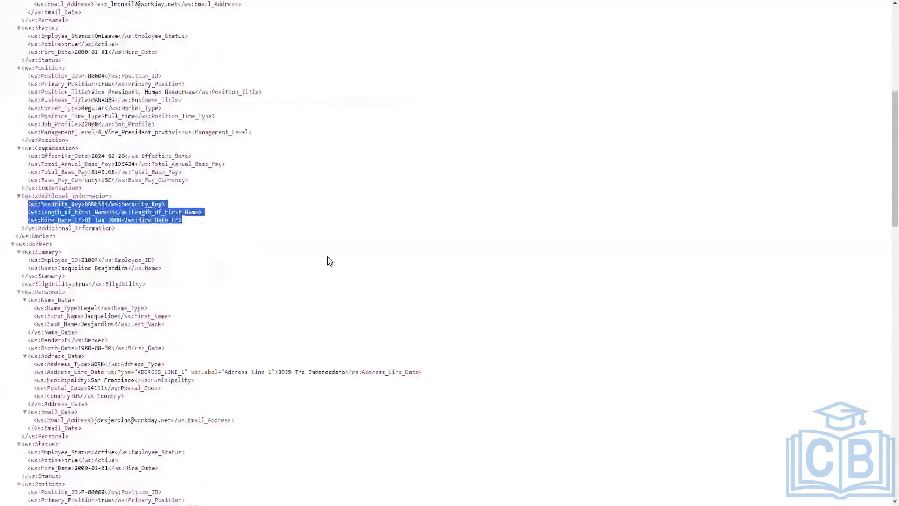
drag(156, 232, 11, 196)
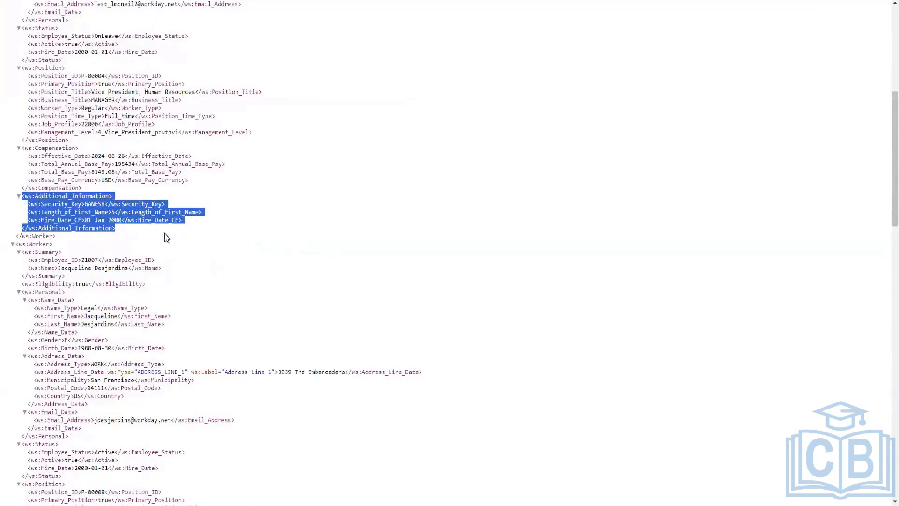
click(112, 227)
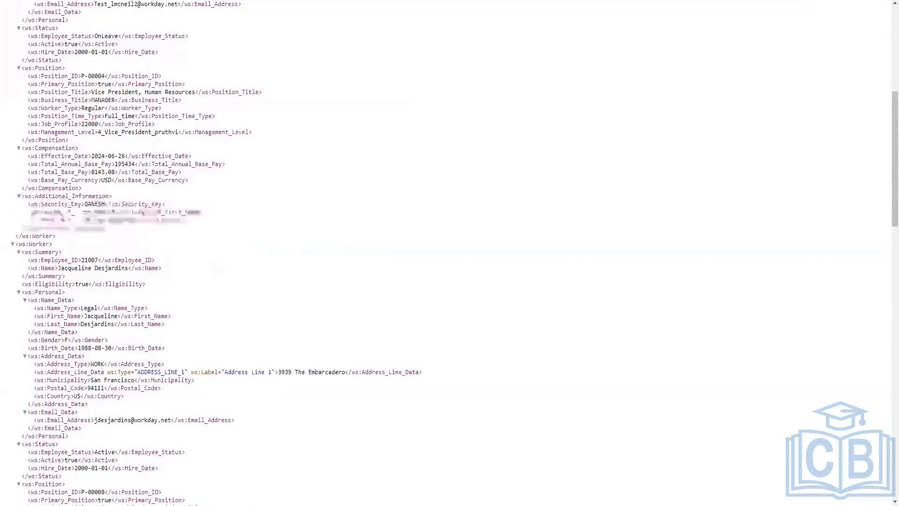
drag(112, 228, 31, 225)
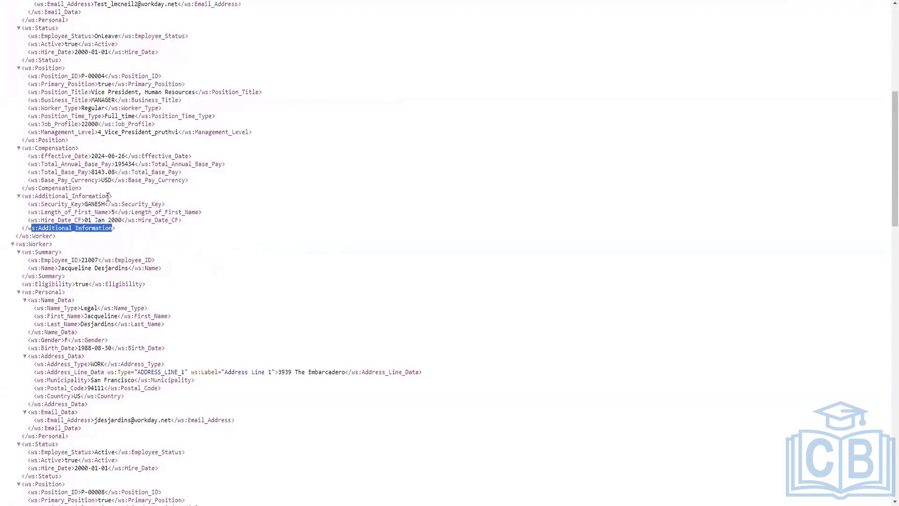
click(63, 195)
double_click(24, 195)
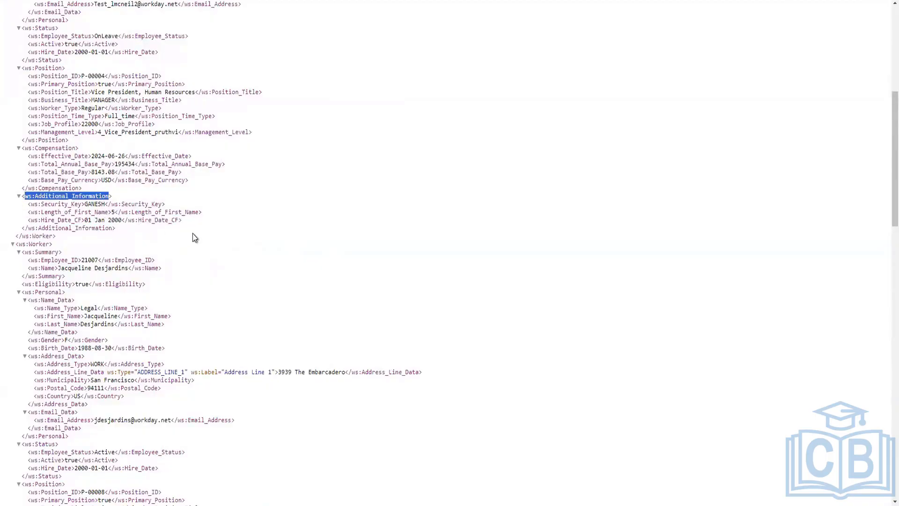
drag(190, 221, 168, 220)
drag(91, 227, 26, 208)
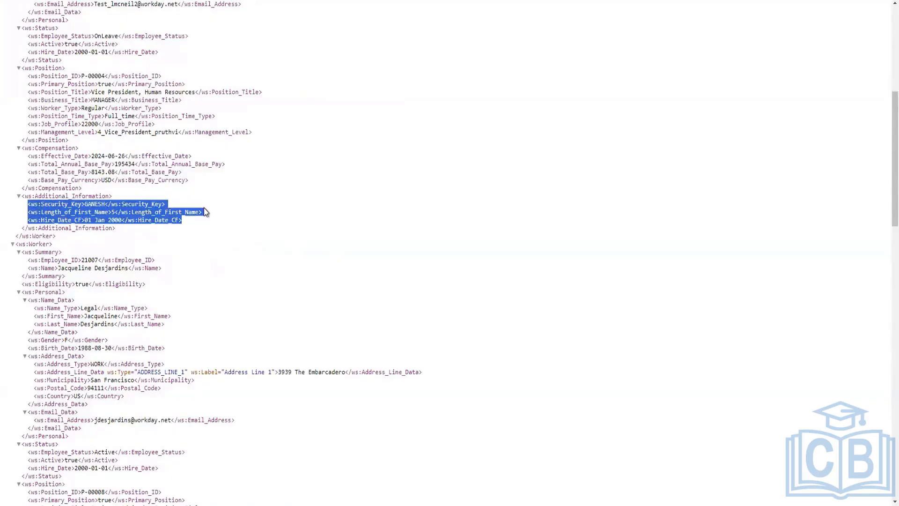
click(222, 237)
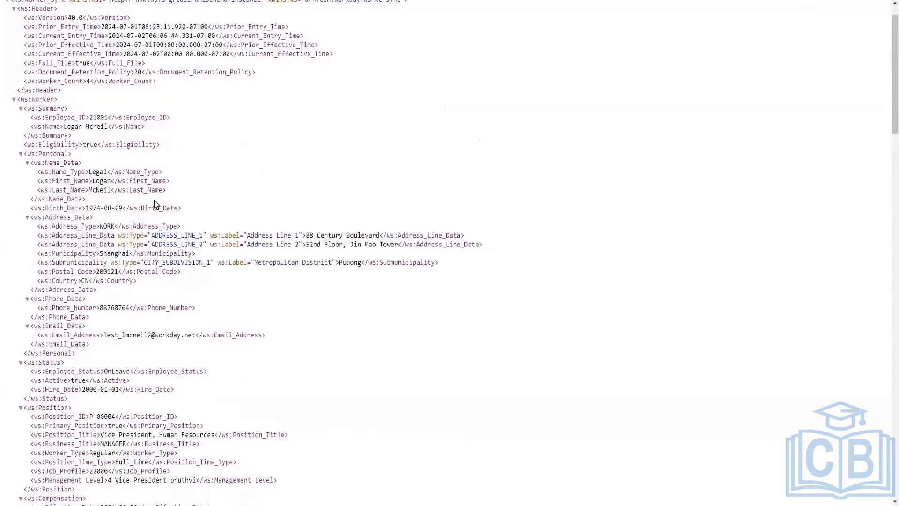
- Collapse the first worker's Personal, Status, Position and Compensation sections, keeping the Worker element expanded
click(14, 101)
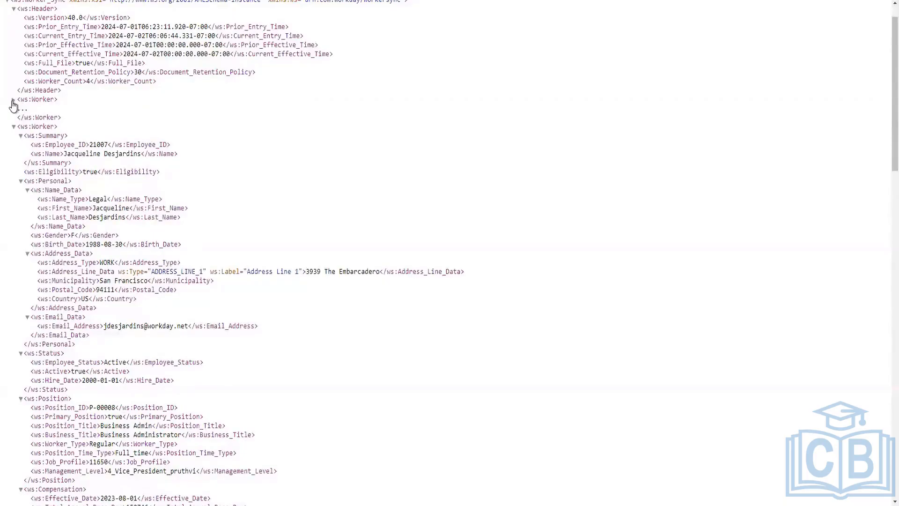
click(13, 101)
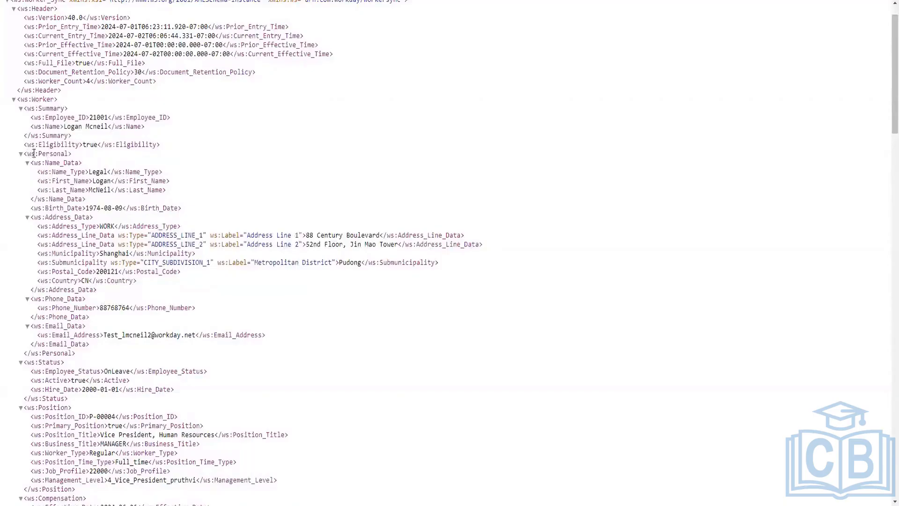
drag(27, 153, 65, 153)
click(21, 155)
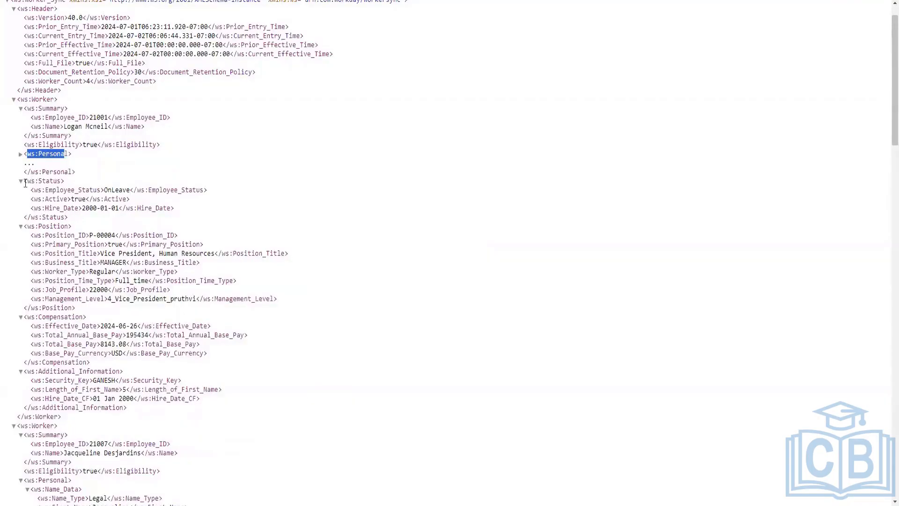
drag(25, 183, 61, 182)
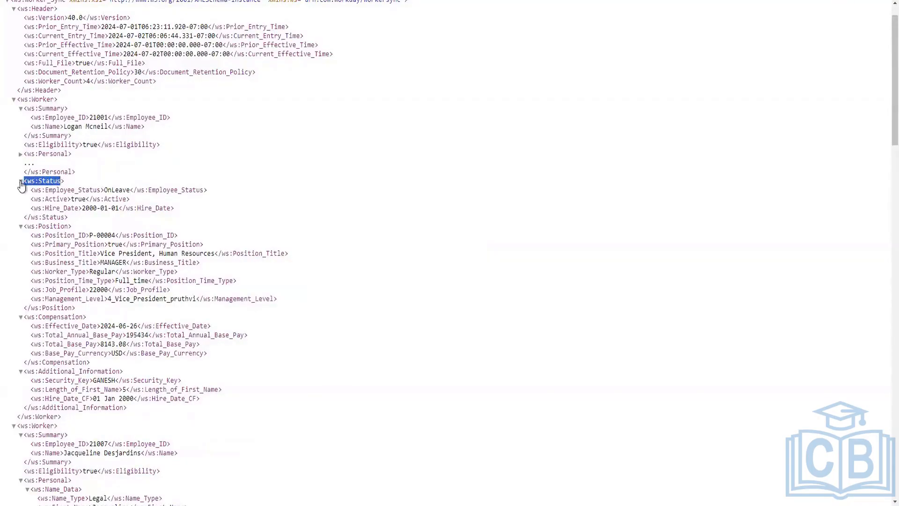
click(21, 181)
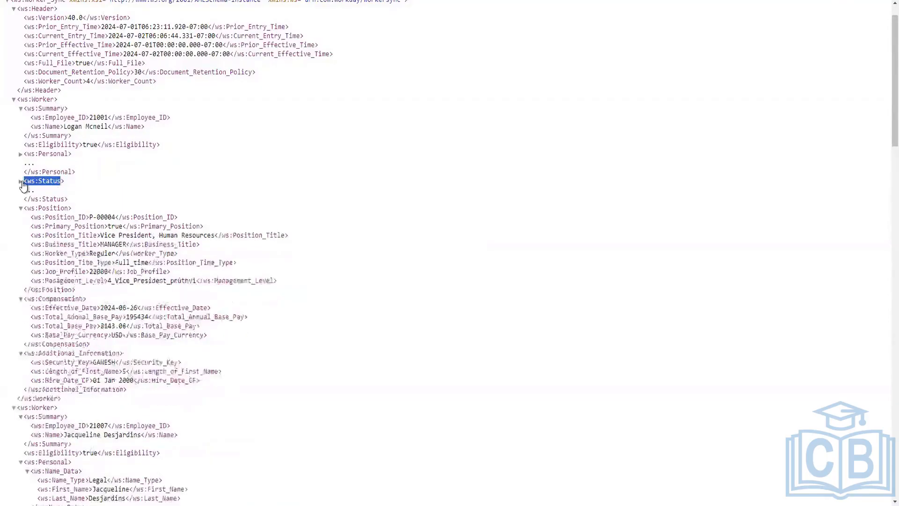
drag(31, 208, 64, 209)
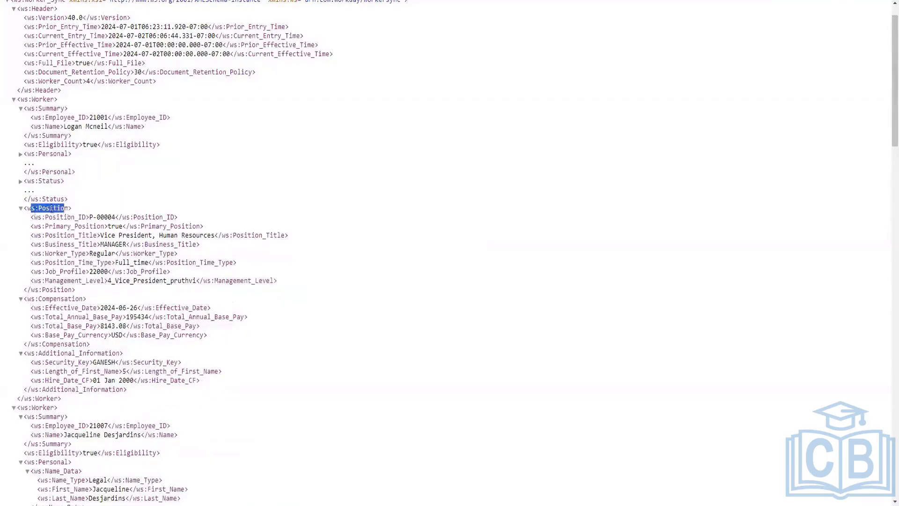
click(20, 209)
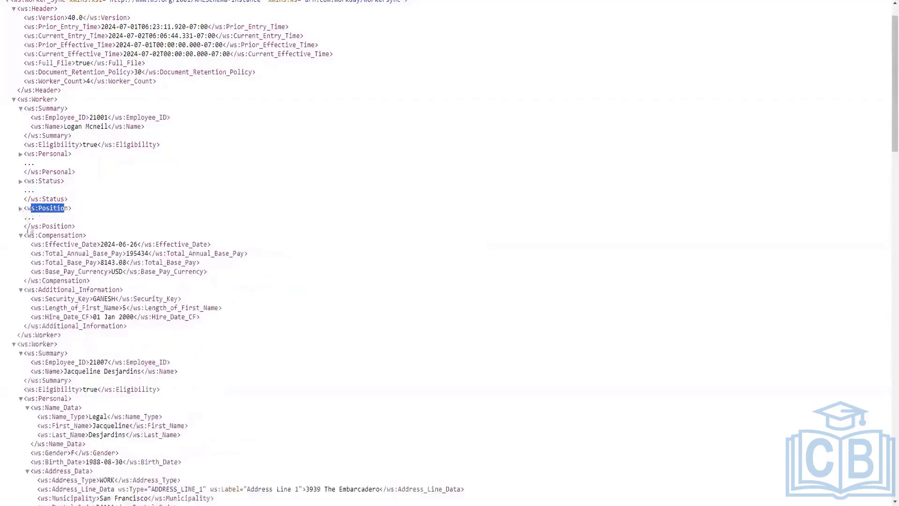
drag(31, 235, 79, 235)
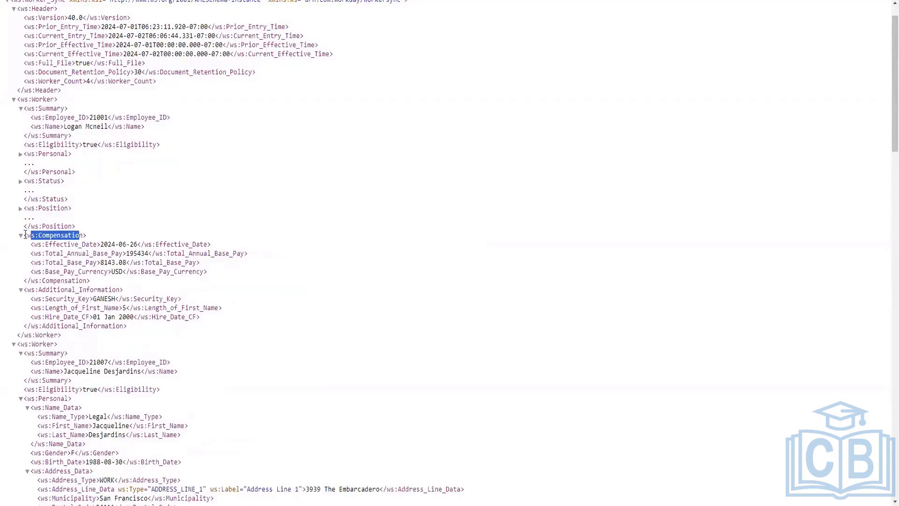
click(25, 235)
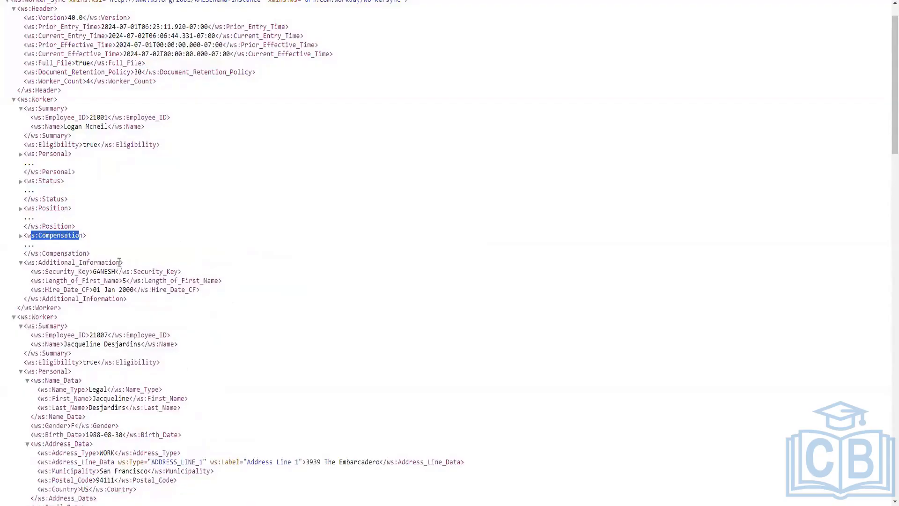
- Examine the first worker's Additional_Information section, collapsing it and expanding it again
drag(120, 262, 27, 264)
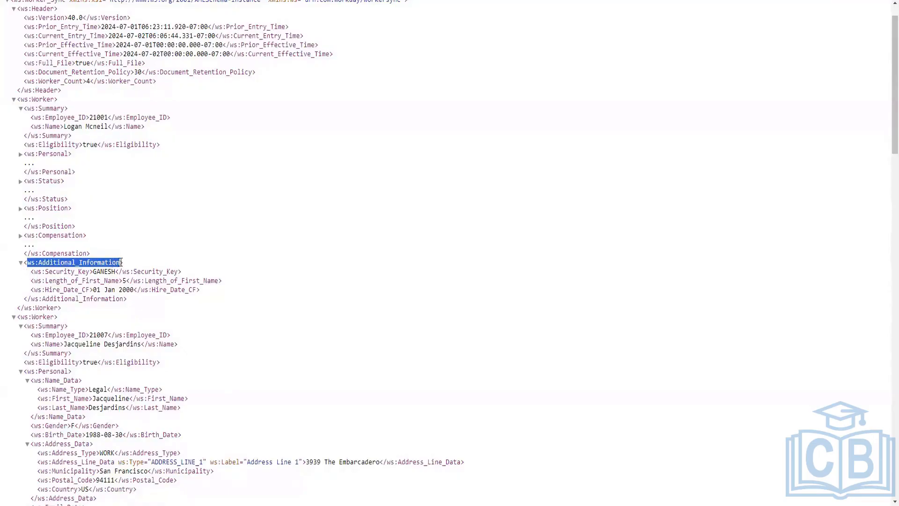
click(121, 263)
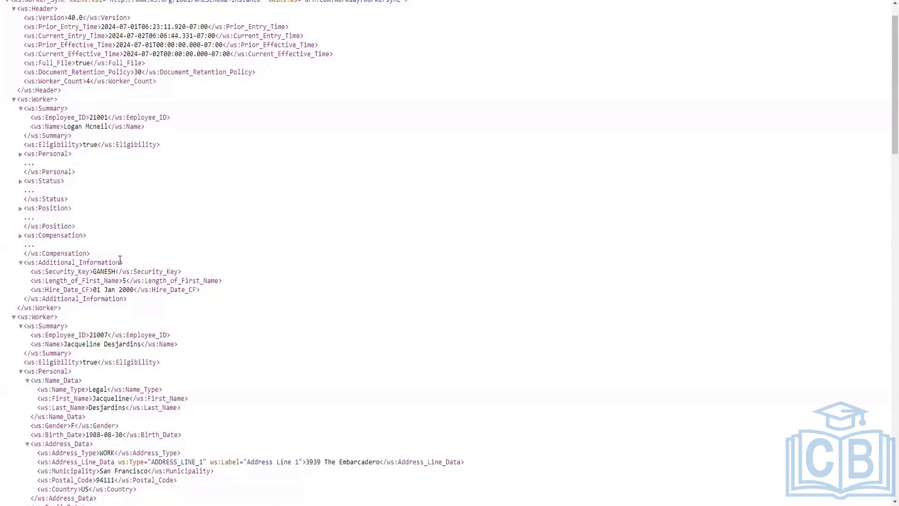
drag(120, 262, 27, 263)
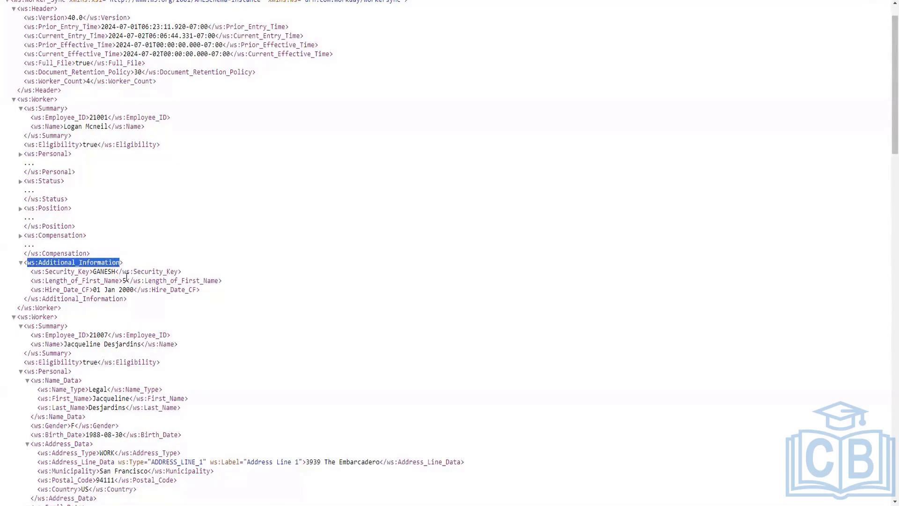
click(20, 263)
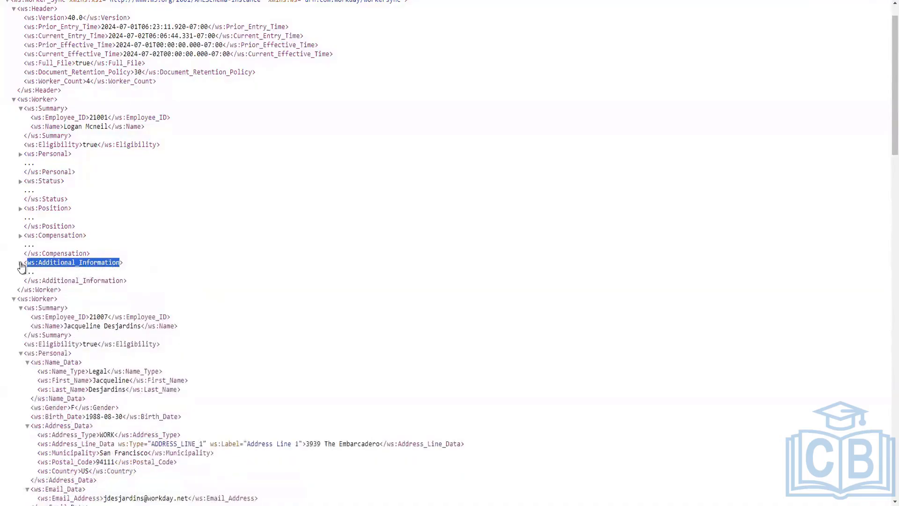
click(21, 263)
click(114, 285)
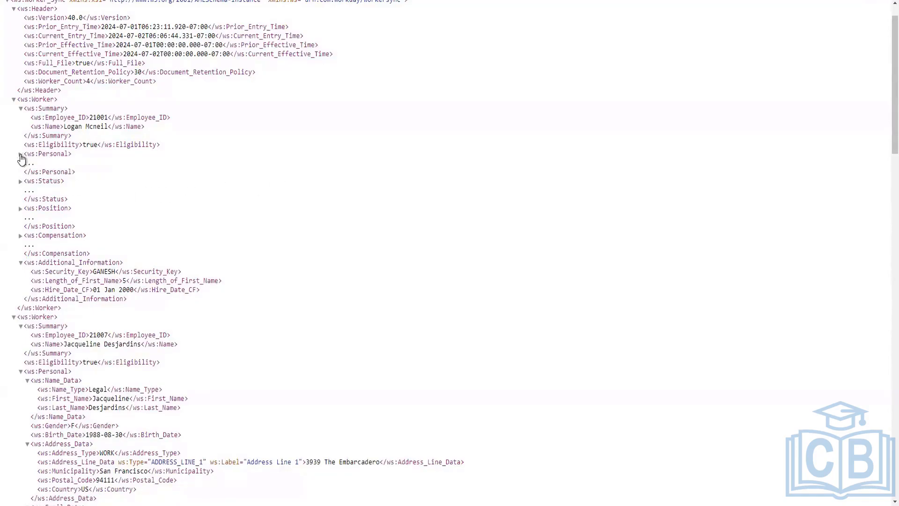
- Expand the first worker's Personal section and compare its name data with the Additional_Information fields
click(20, 155)
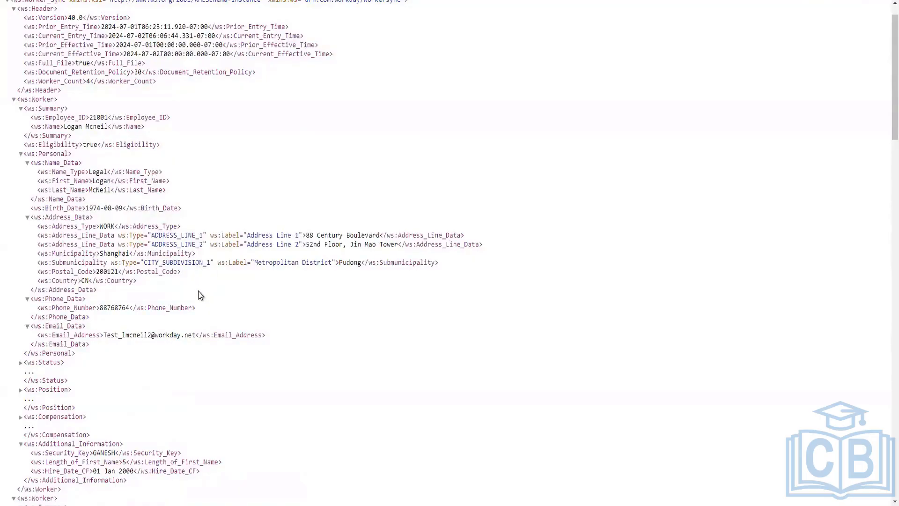
scroll(199, 295, up, 1)
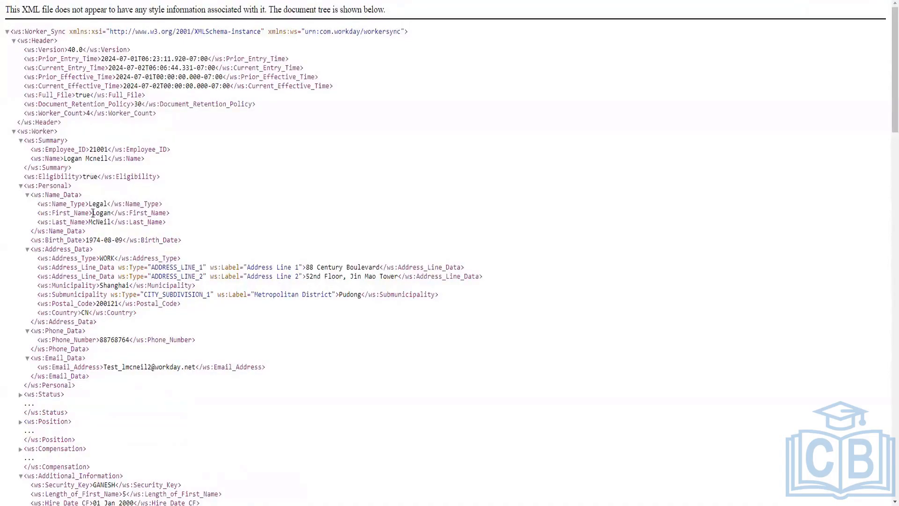
scroll(91, 206, down, 5)
double_click(61, 271)
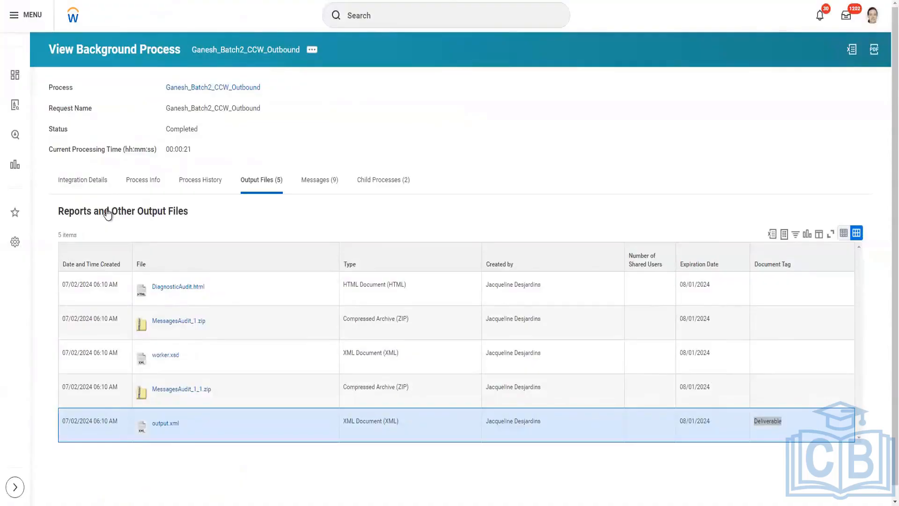
- Open the service configuration for the integration system shown in the completed background process's integration details
click(94, 184)
scroll(552, 201, down, 3)
scroll(551, 214, down, 5)
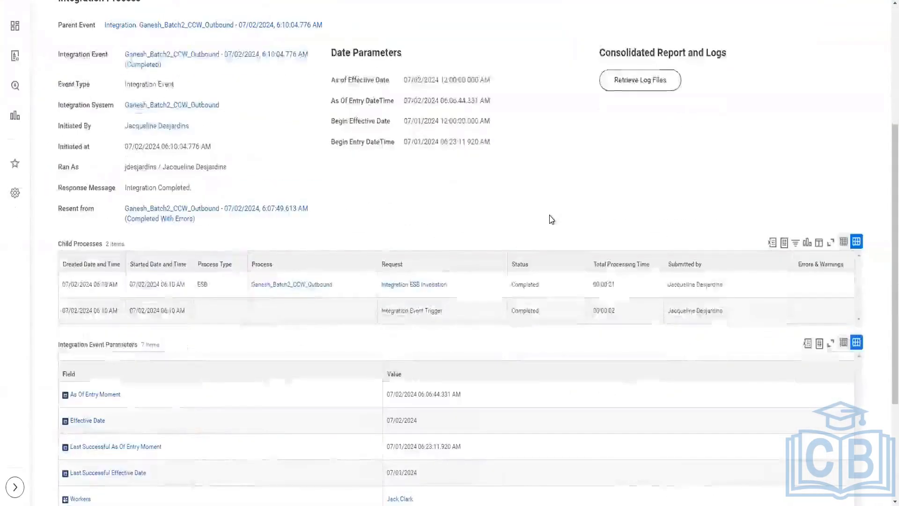
scroll(549, 221, up, 6)
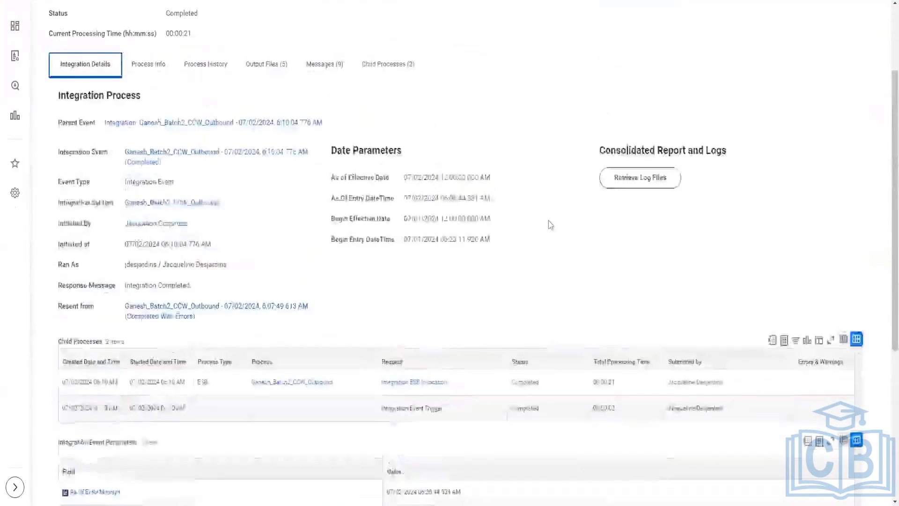
click(313, 52)
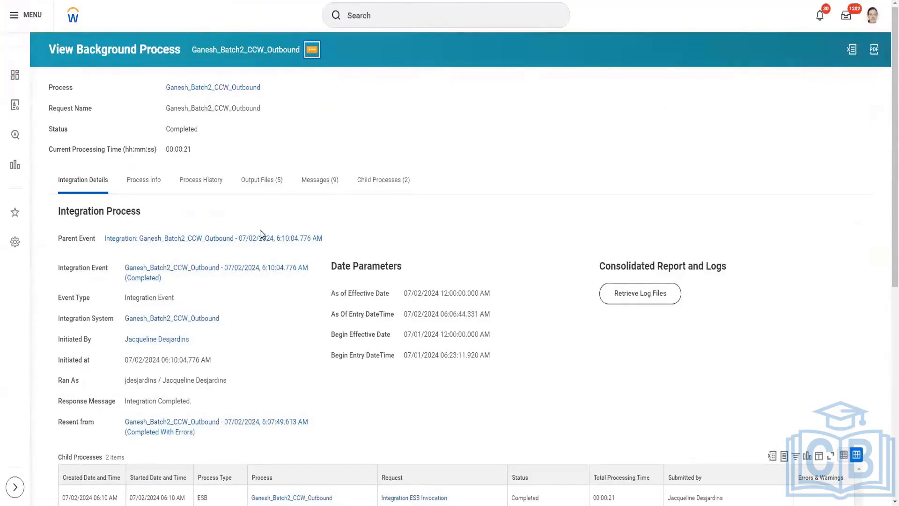
click(226, 321)
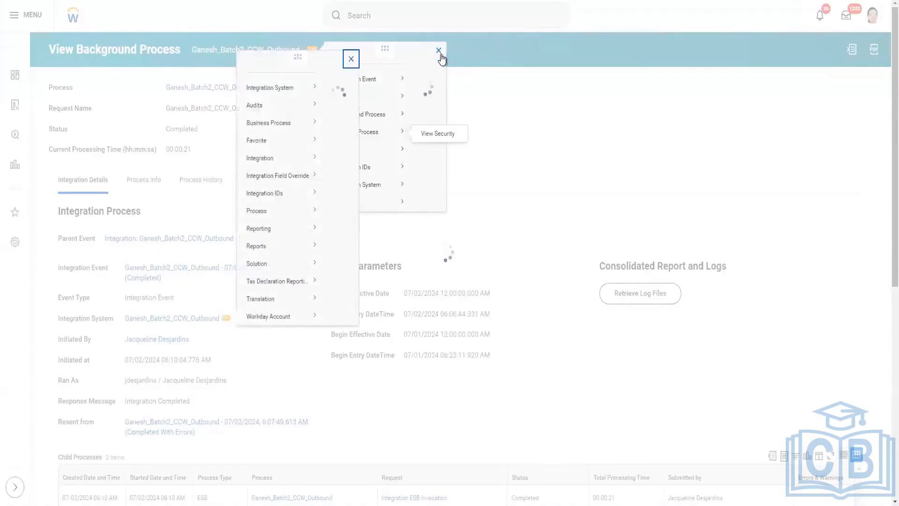
mouse_move(311, 89)
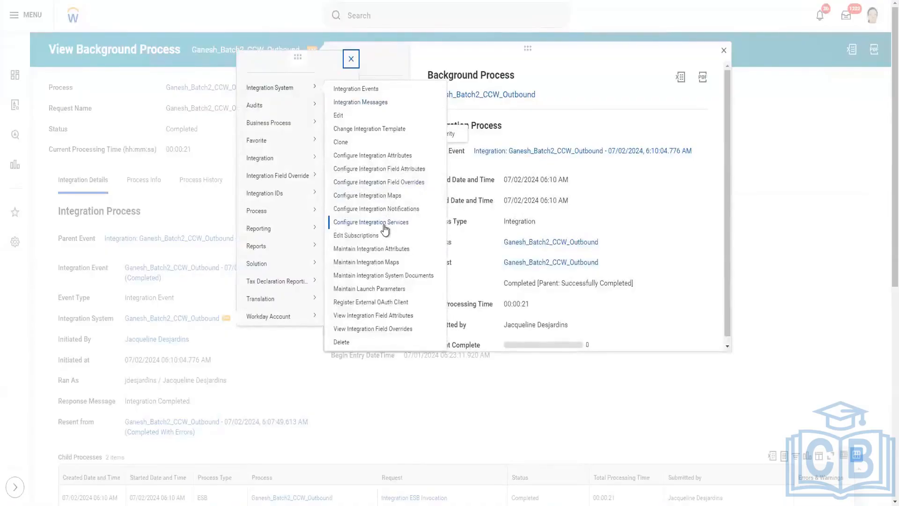
click(384, 224)
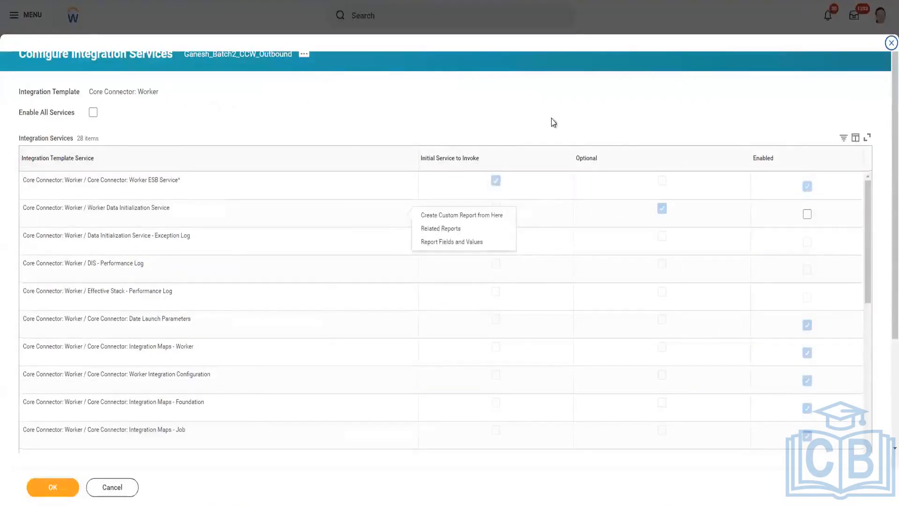
- Enable the Core Connector: Worker Filename Sequence Generator service and save the integration services
scroll(645, 106, down, 3)
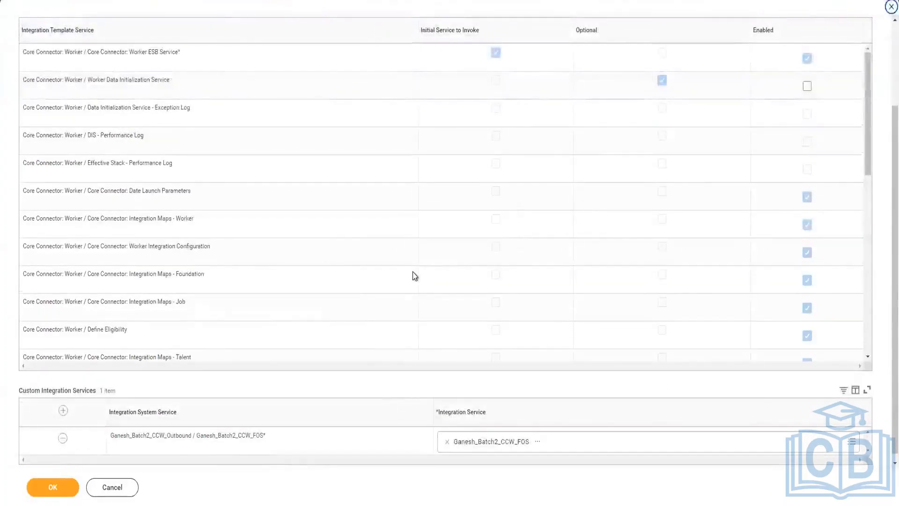
click(412, 271)
scroll(701, 191, down, 2)
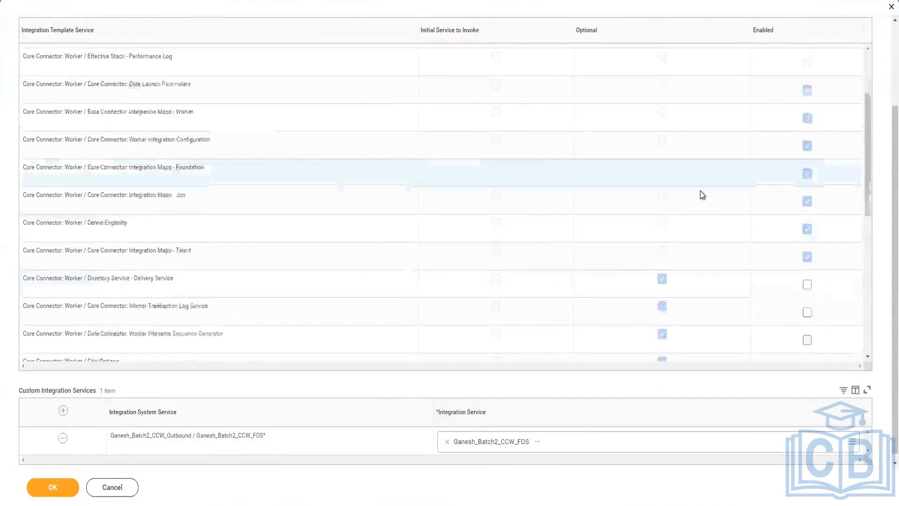
scroll(702, 199, down, 2)
scroll(702, 199, down, 1)
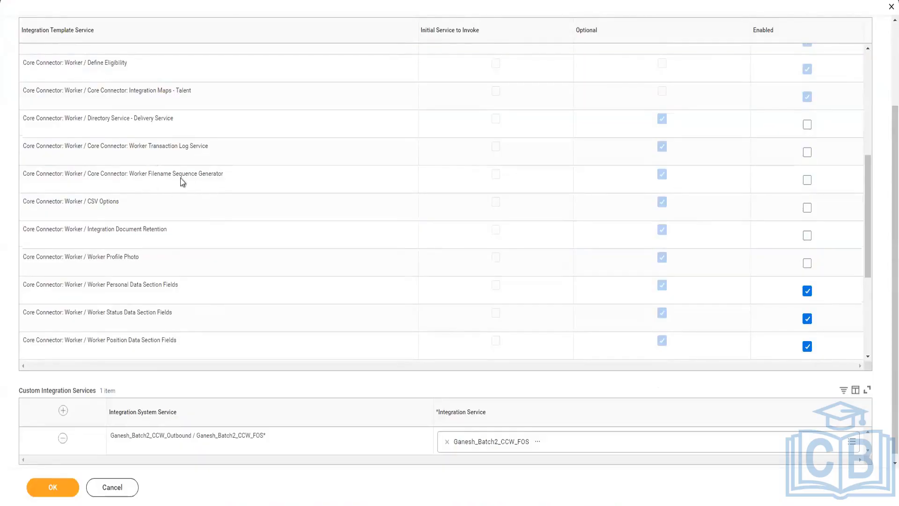
click(807, 181)
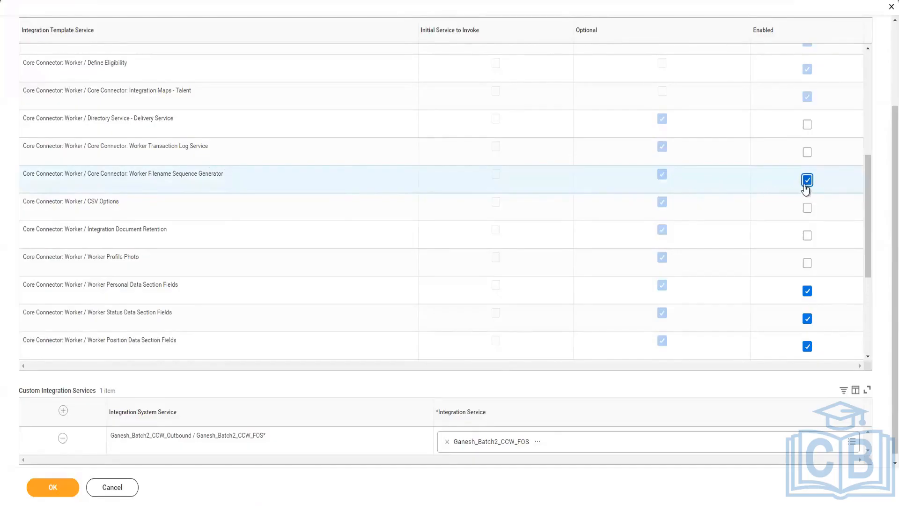
click(53, 488)
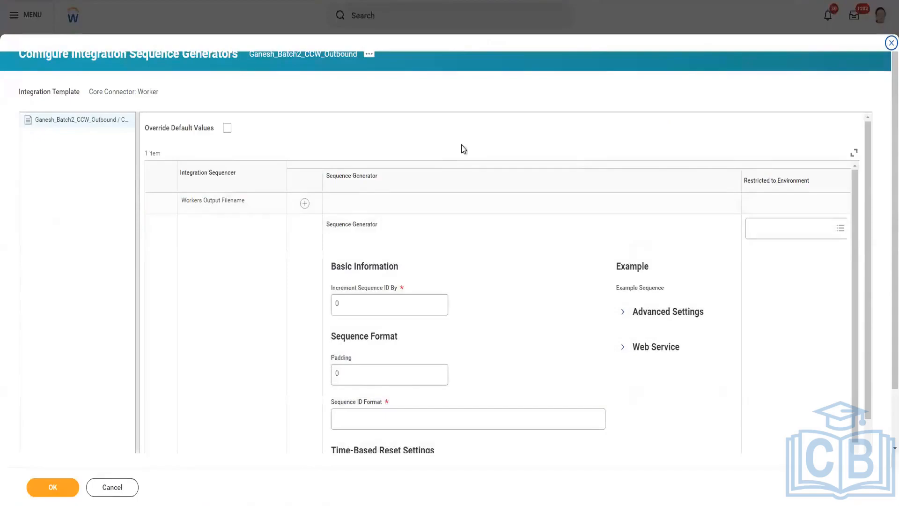
- Set the Workers Output Filename sequence to increment by 1 with the Sequence ID Format Worker_Data_[dd][MM][yyyy].xml
scroll(461, 149, down, 1)
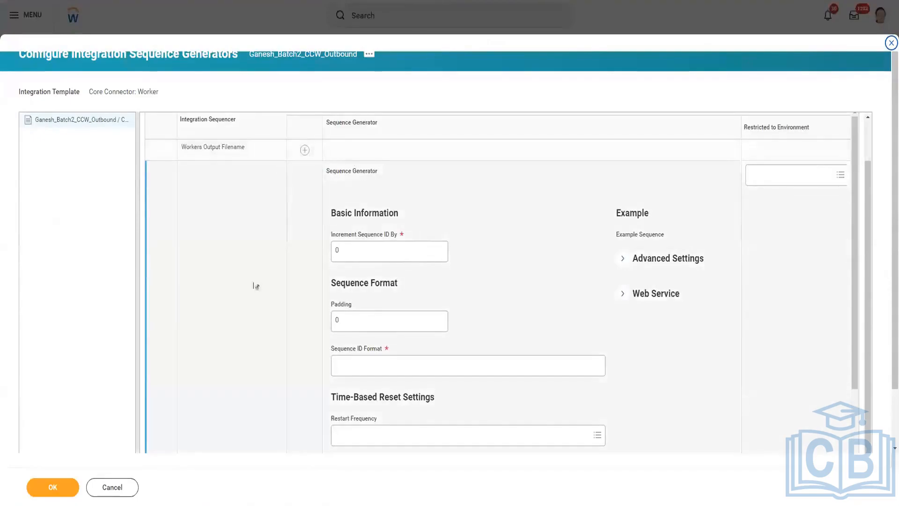
click(359, 253)
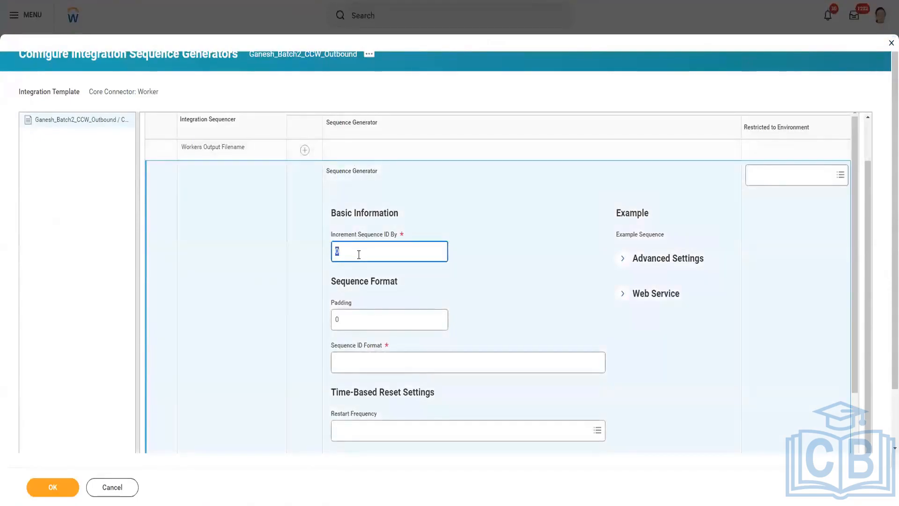
text(1)
click(358, 371)
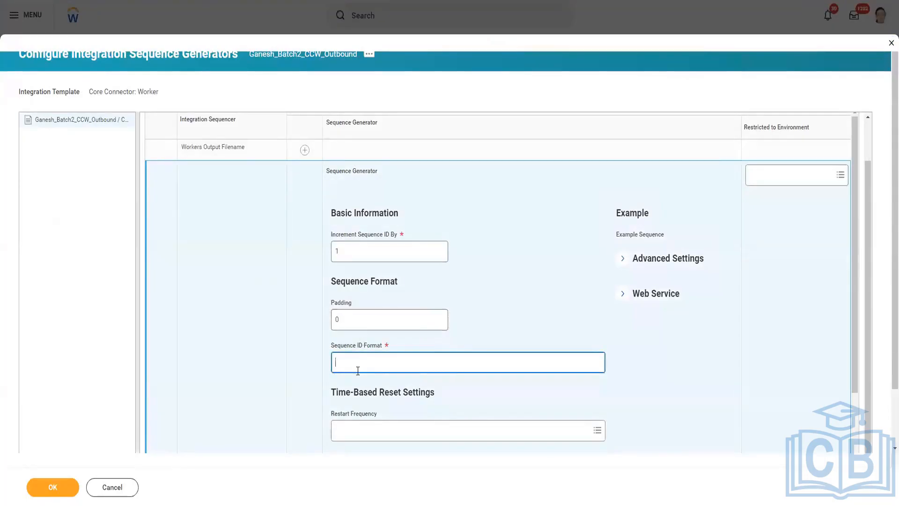
text(Work)
text(er_Data)
text(_[dd][MM)
text(][yyy)
text(y].)
text(xs)
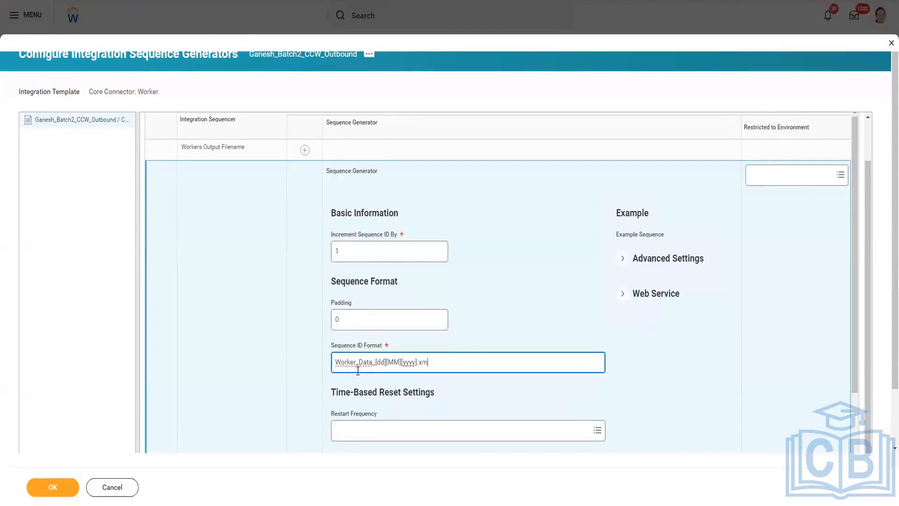
click(227, 305)
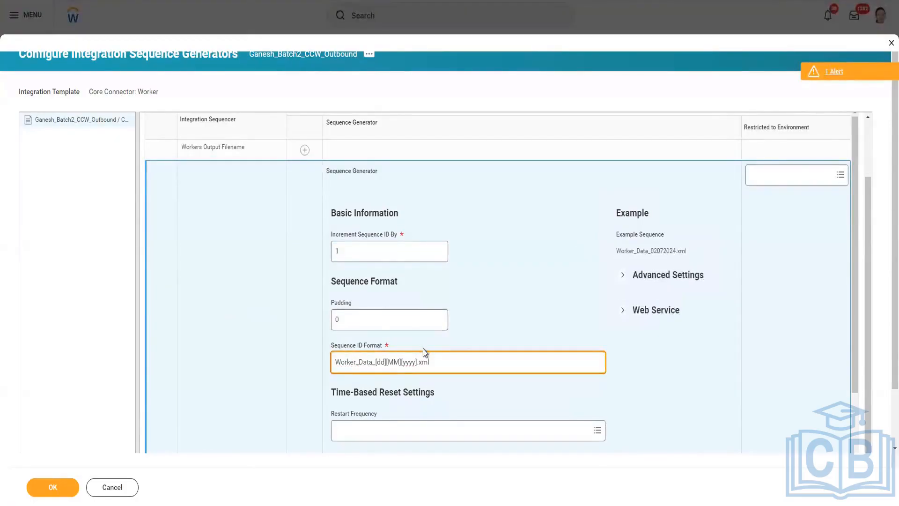
- Review the alert on the Sequence ID Format and save the Workers Output Filename sequence generator
scroll(423, 350, down, 3)
click(834, 71)
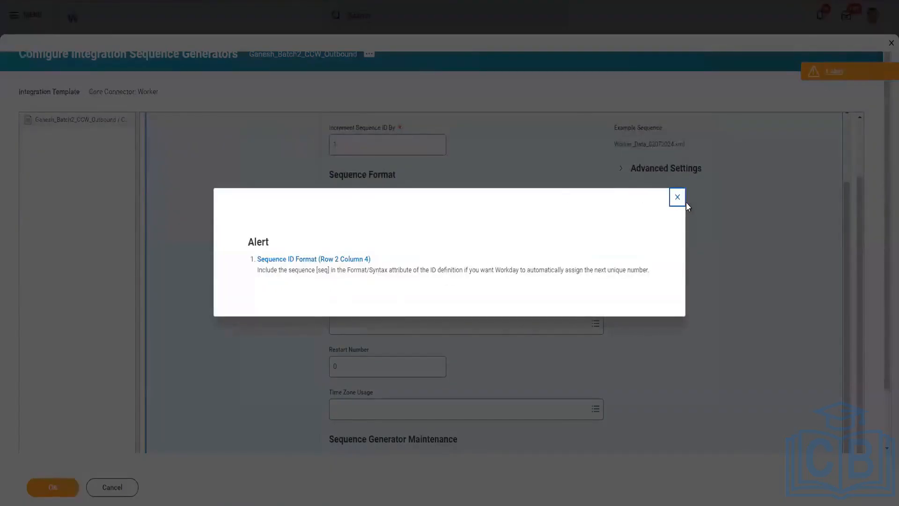
click(187, 399)
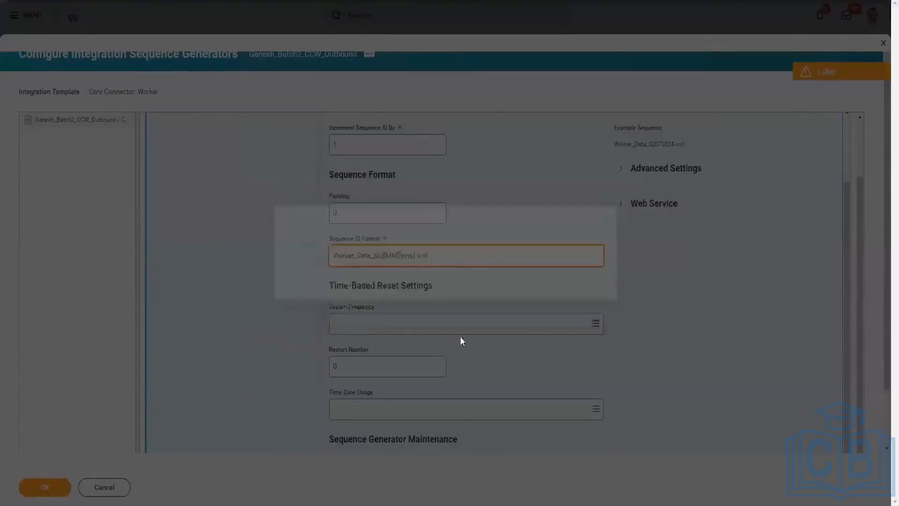
scroll(445, 367, down, 4)
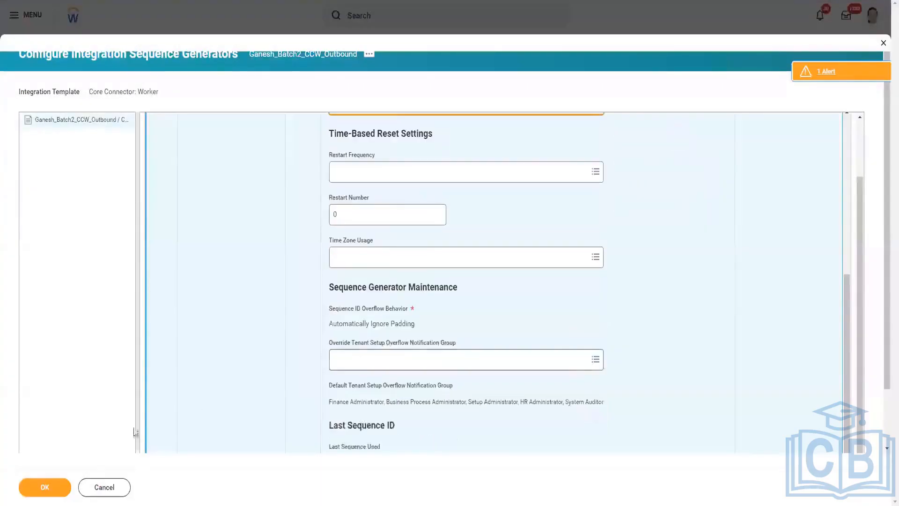
click(66, 487)
scroll(467, 371, up, 2)
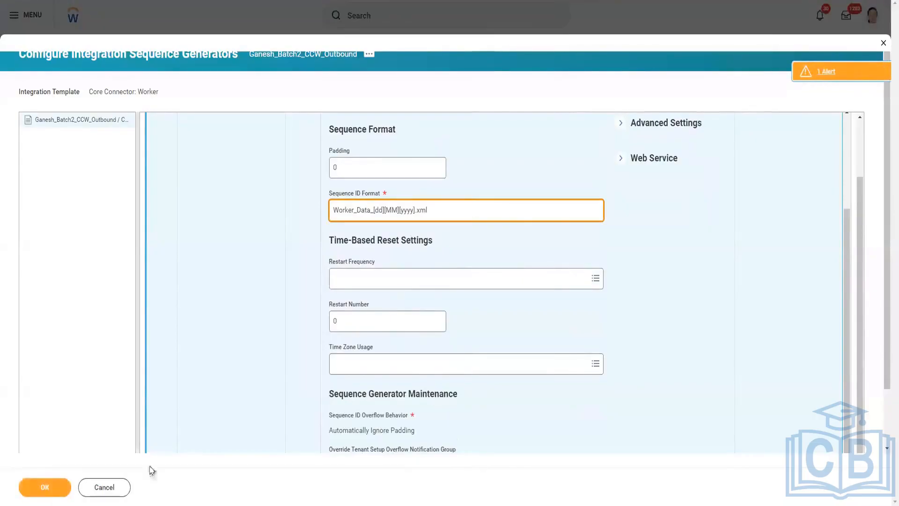
click(42, 487)
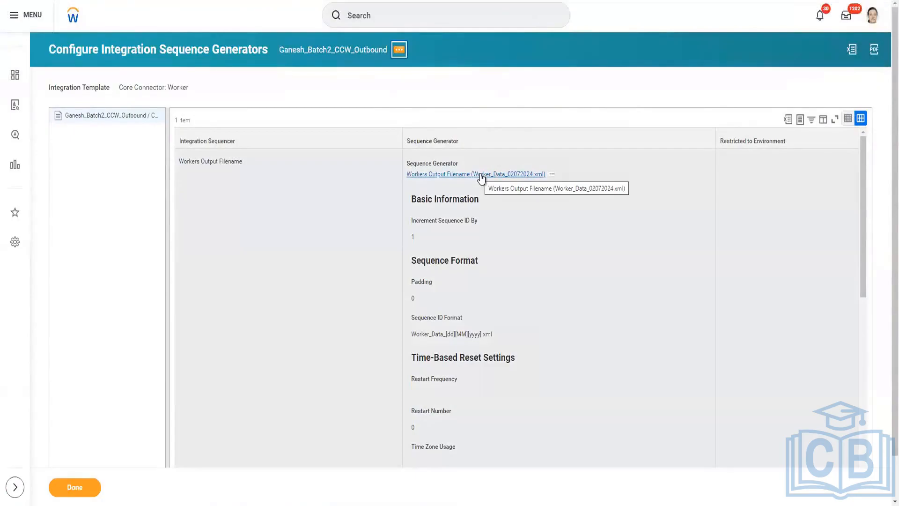
right_click(475, 180)
mouse_move(476, 181)
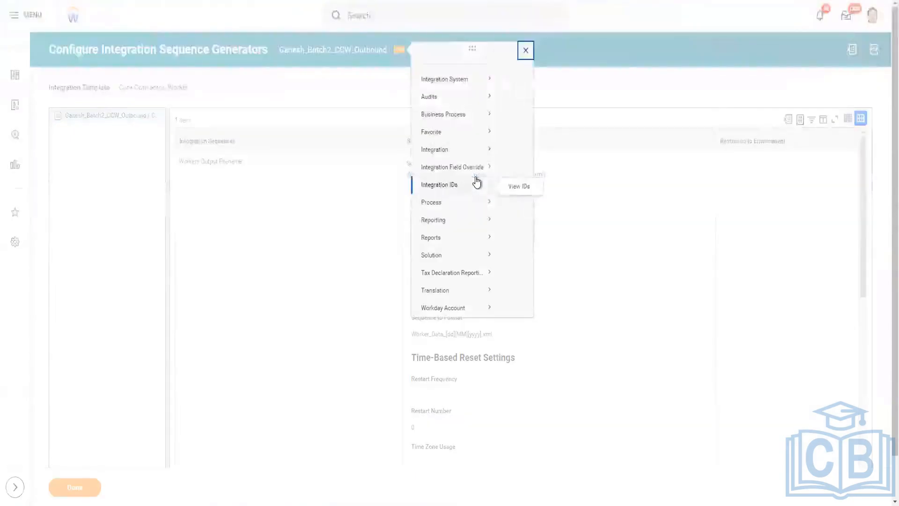
mouse_move(471, 160)
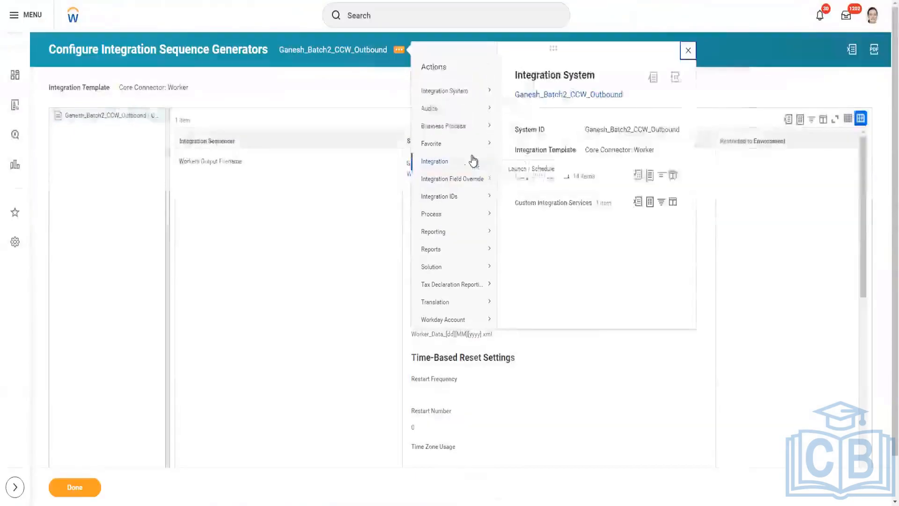
click(526, 166)
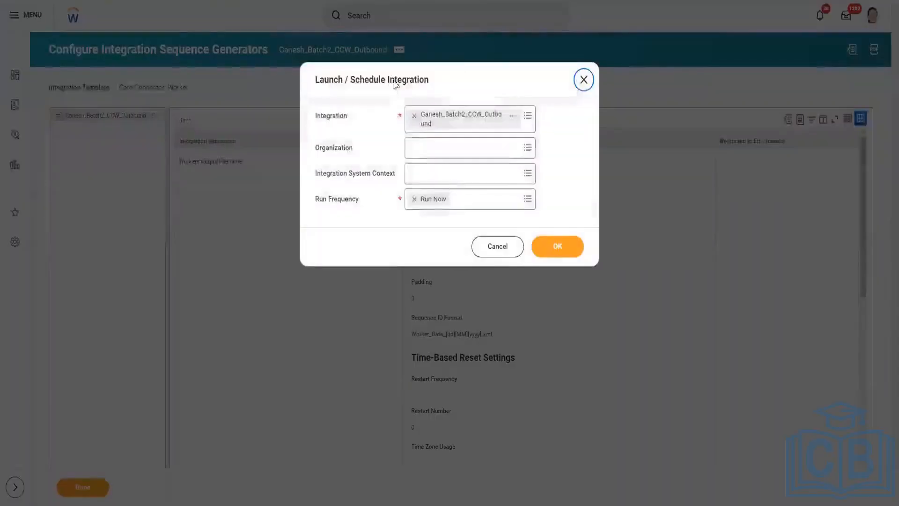
click(500, 253)
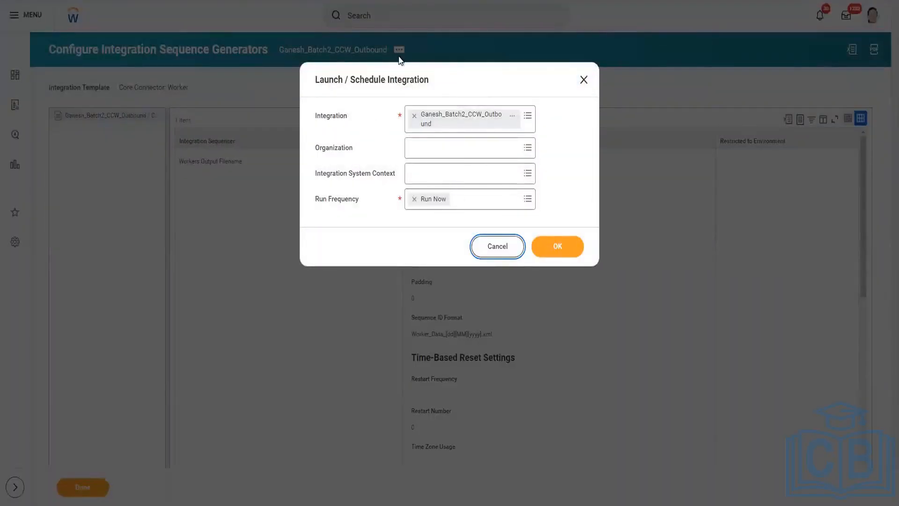
- Reopen the integration's sequence generator configuration, read the Sequence ID Format alert and save the configuration again
click(571, 277)
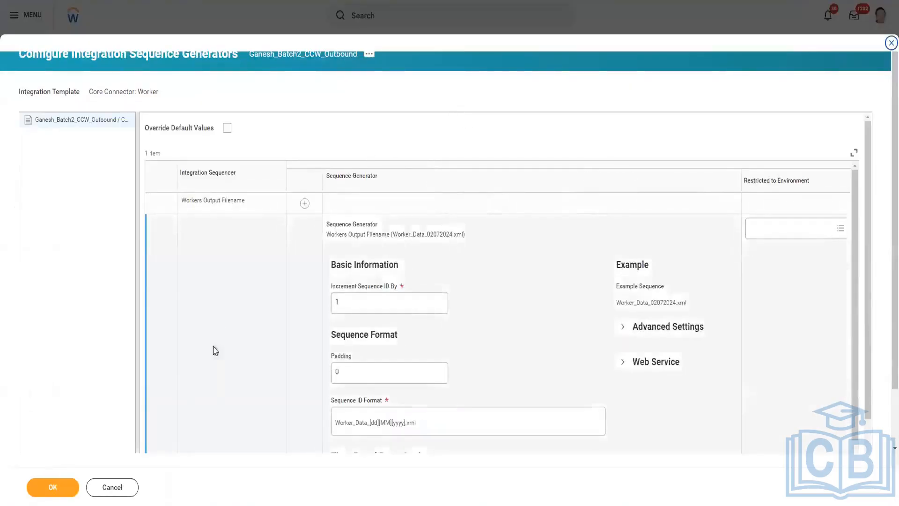
click(61, 490)
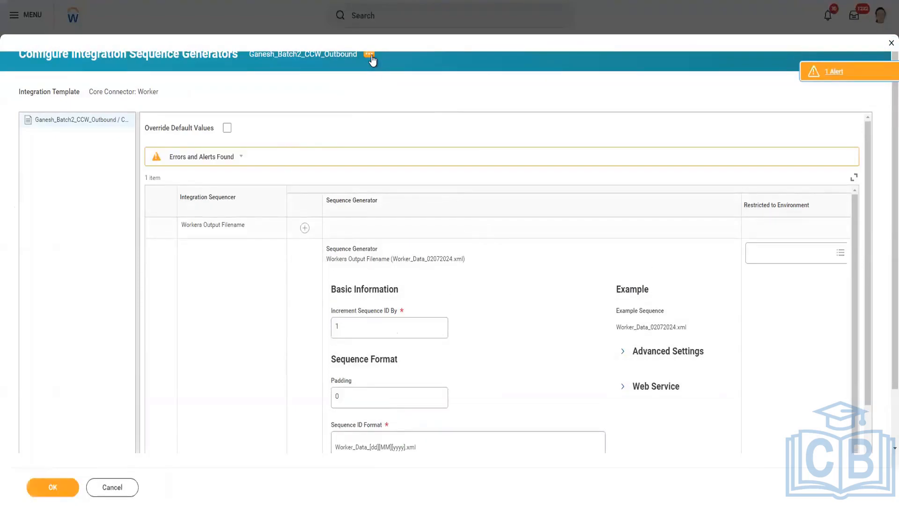
click(234, 158)
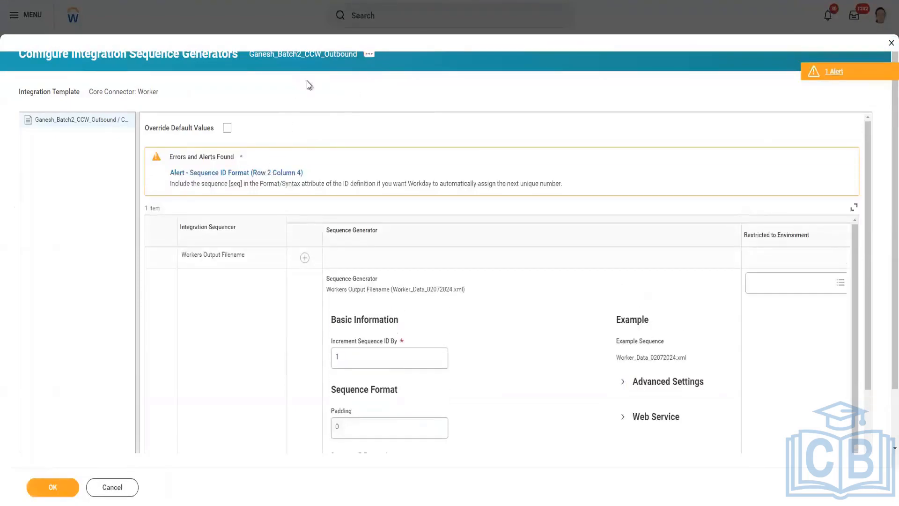
click(65, 489)
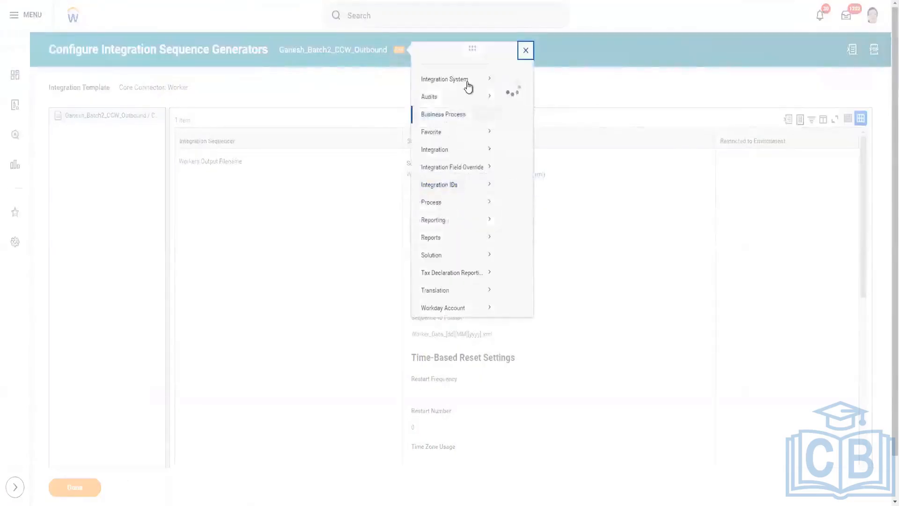
- Re-launch the most recent completed run from the integration system's event list using its existing criteria, and refresh the process status
mouse_move(468, 86)
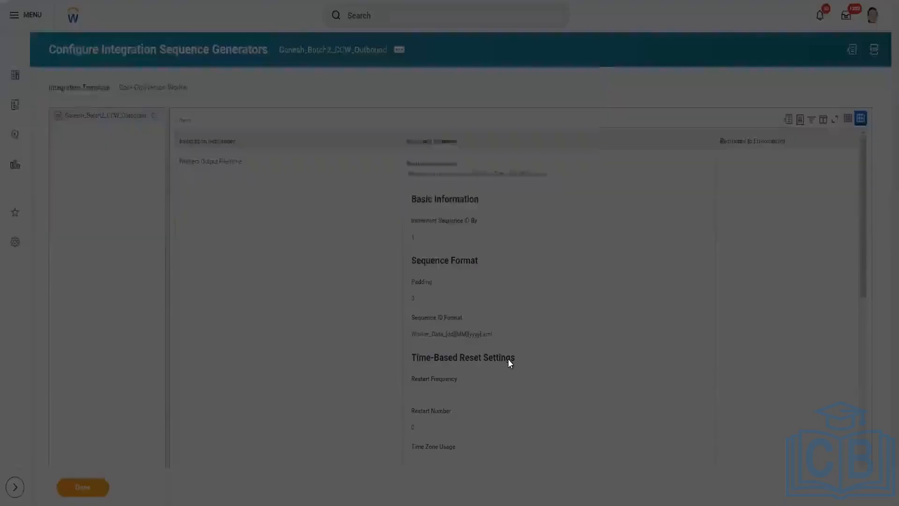
click(545, 280)
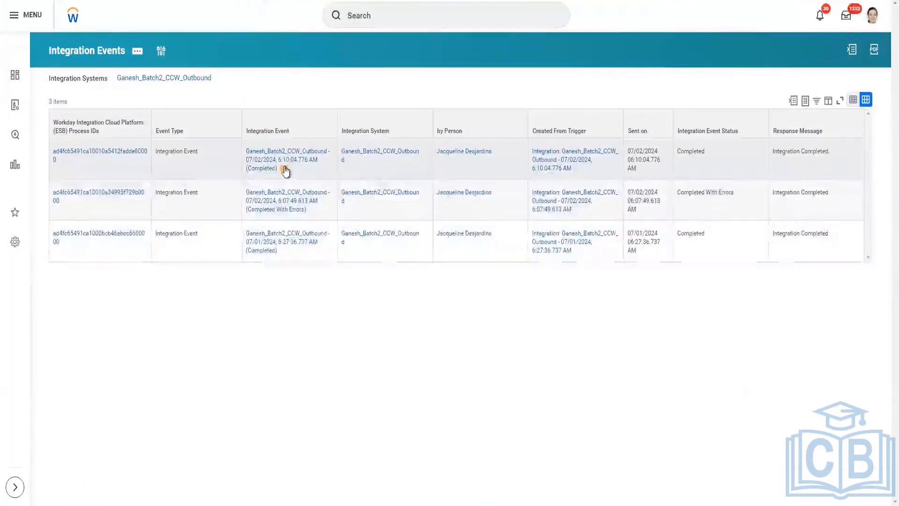
click(285, 171)
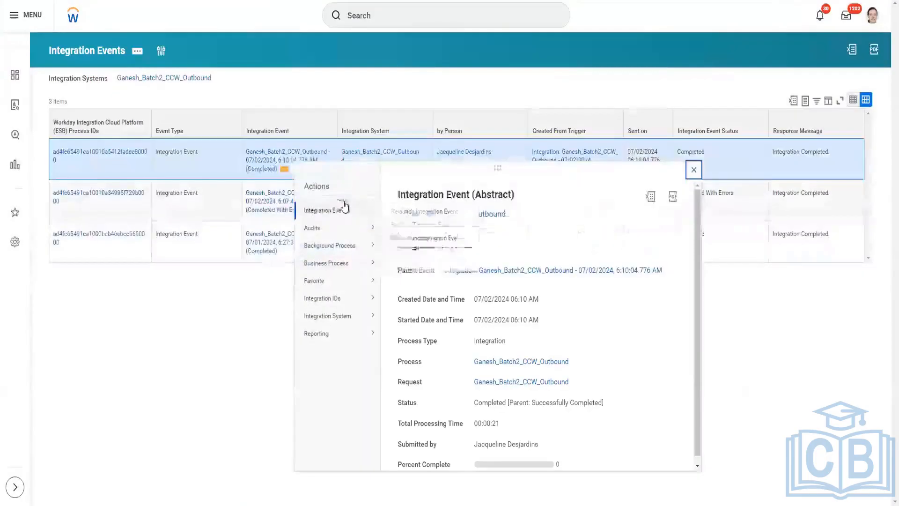
mouse_move(344, 211)
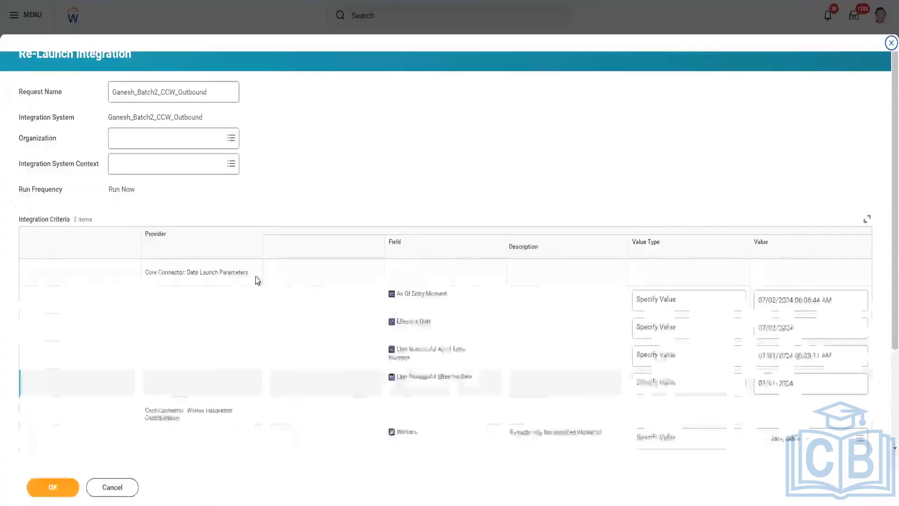
click(55, 490)
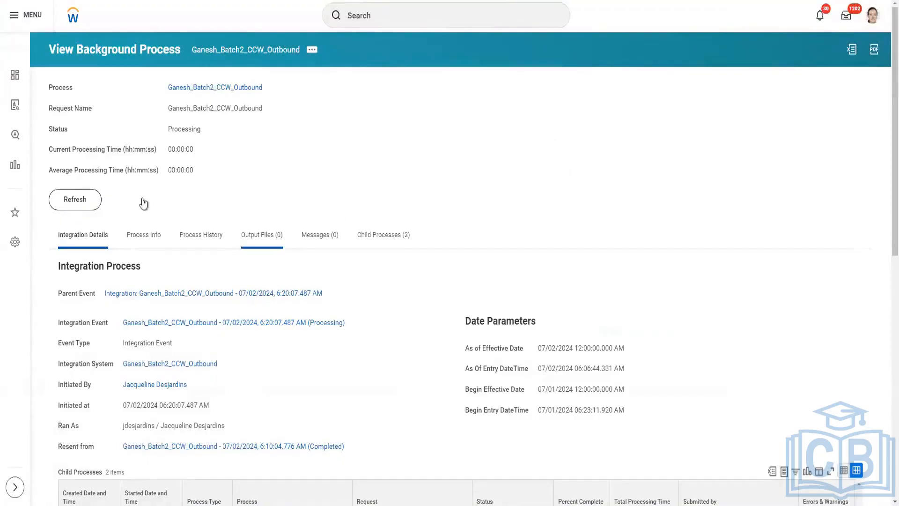
click(93, 204)
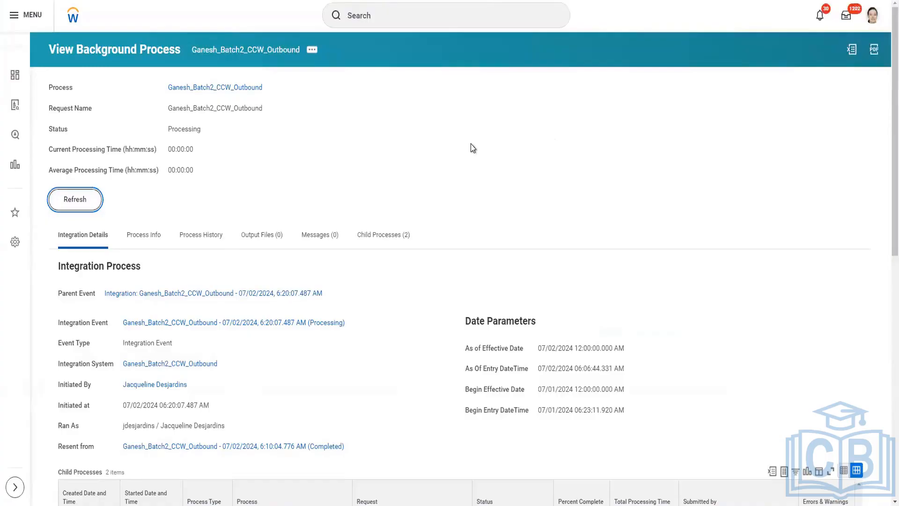
- Refresh the background process until the integration run finishes and view its output files to check the generated XML filename
click(93, 204)
click(83, 202)
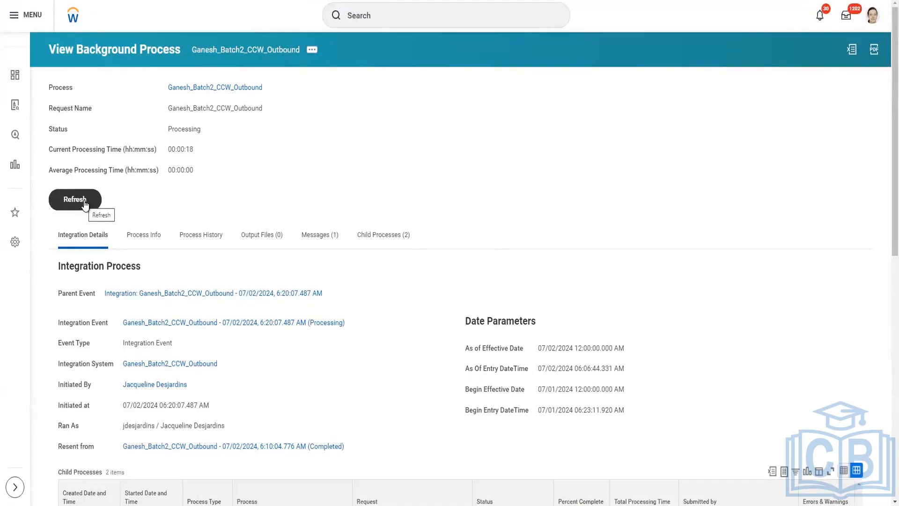
click(85, 202)
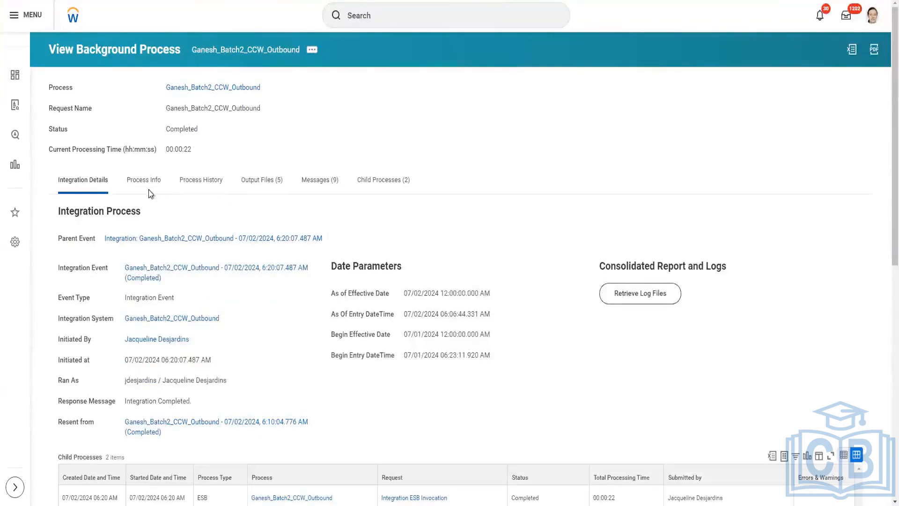
click(265, 182)
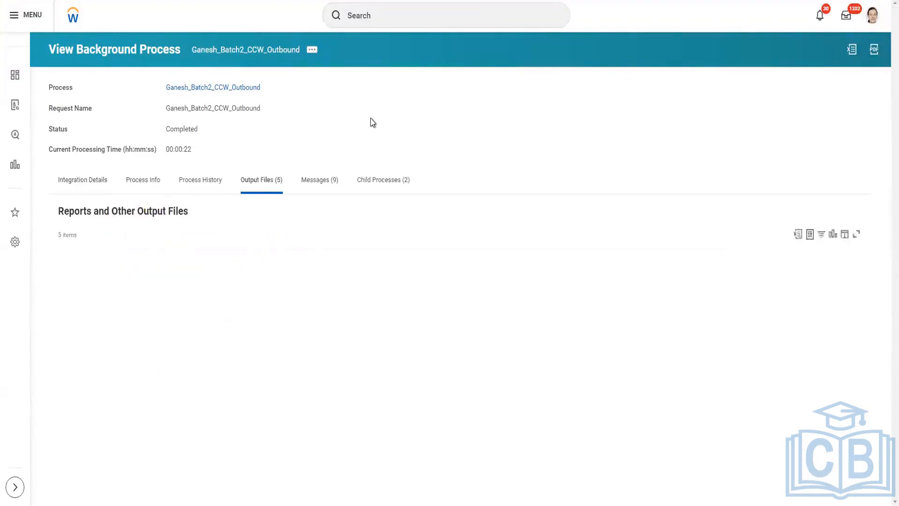
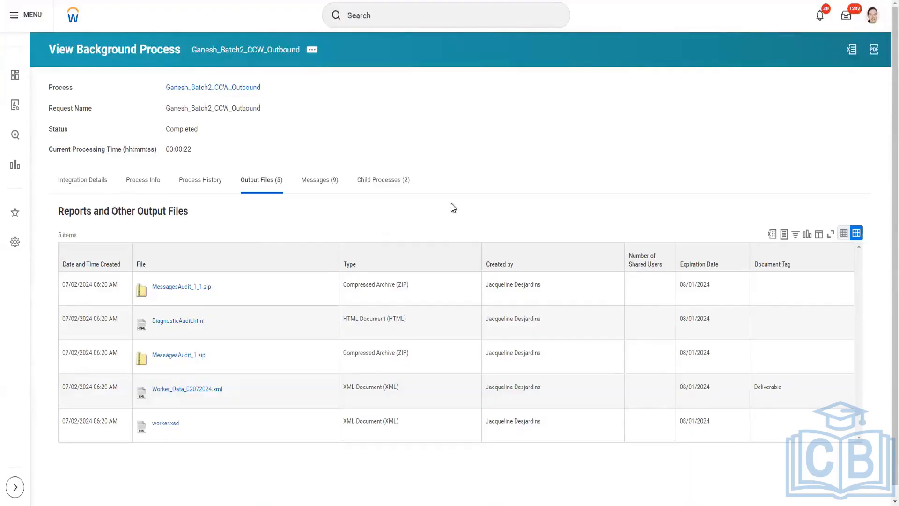
scroll(472, 206, down, 1)
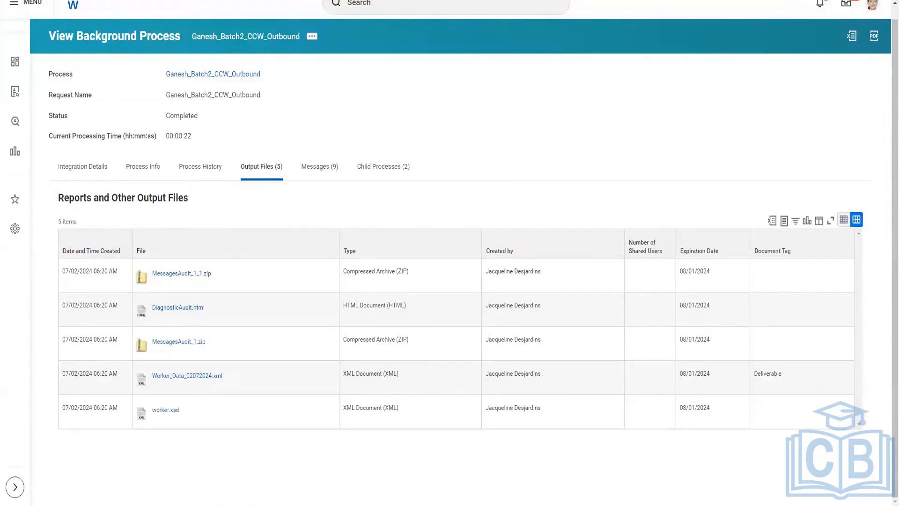
- Switch to Training Notes.txt in Notepad and add the line "- Configure Integration Sequence Generator []" below the field override notes
key(alt+Tab)
text(- C)
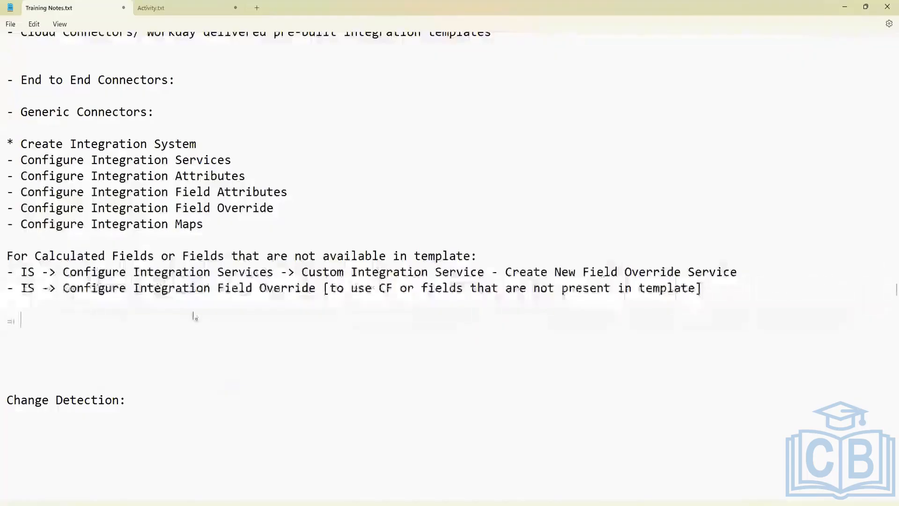
text(onfigure )
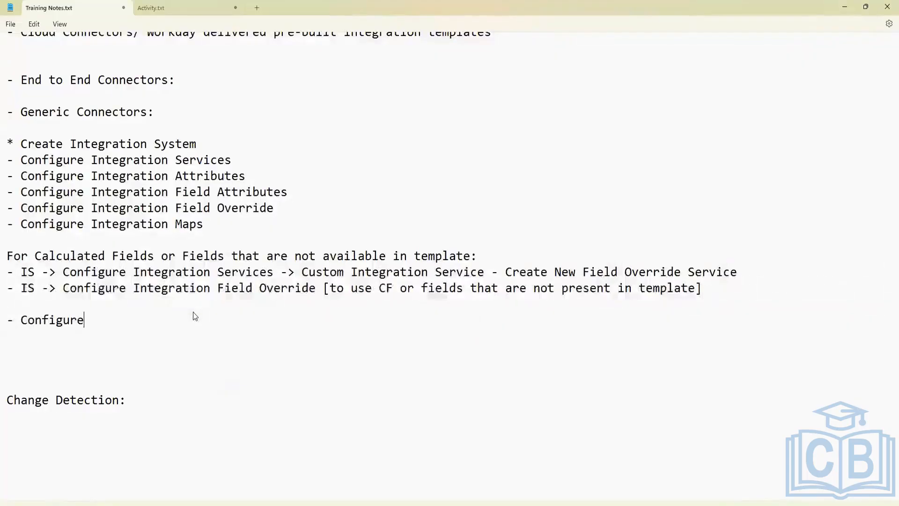
text(Integrati)
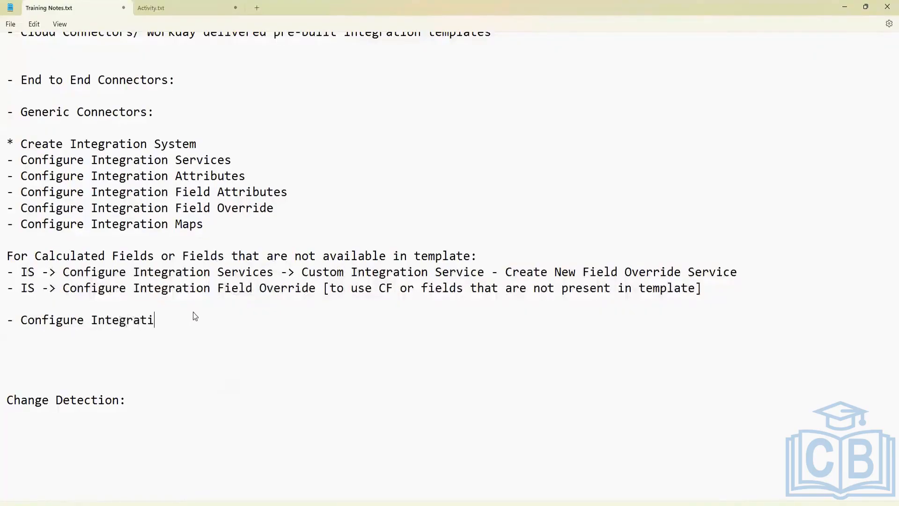
text(on Sequence Gene)
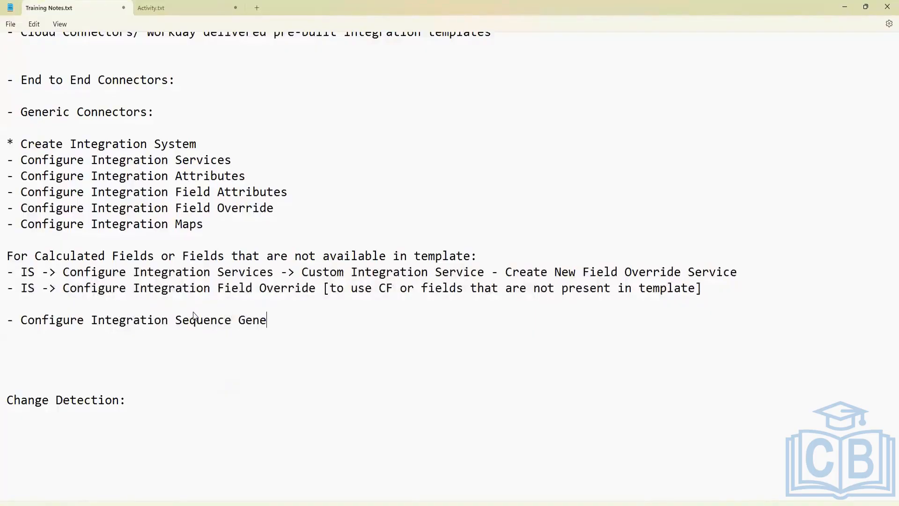
text(rator [])
key(Left)
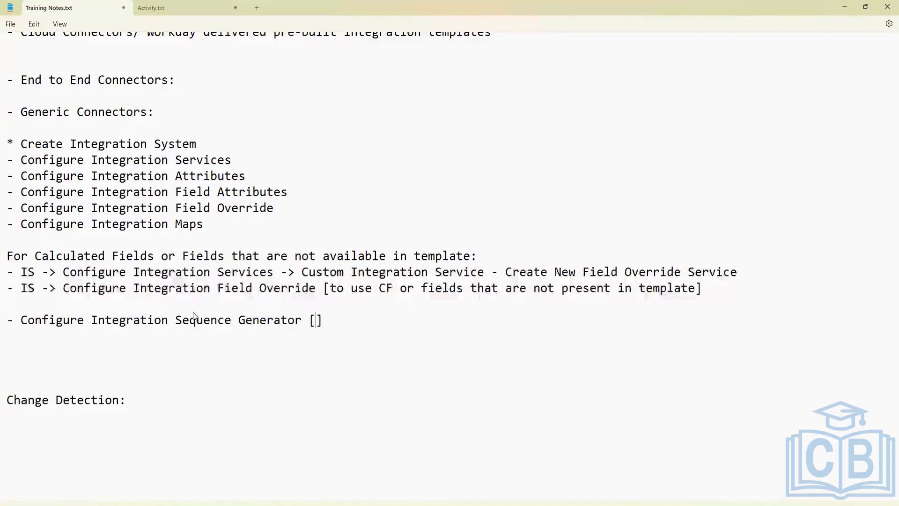
- Fill the brackets after Configure Integration Sequence Generator with the remark "Optional - Available only when you"
text(Option)
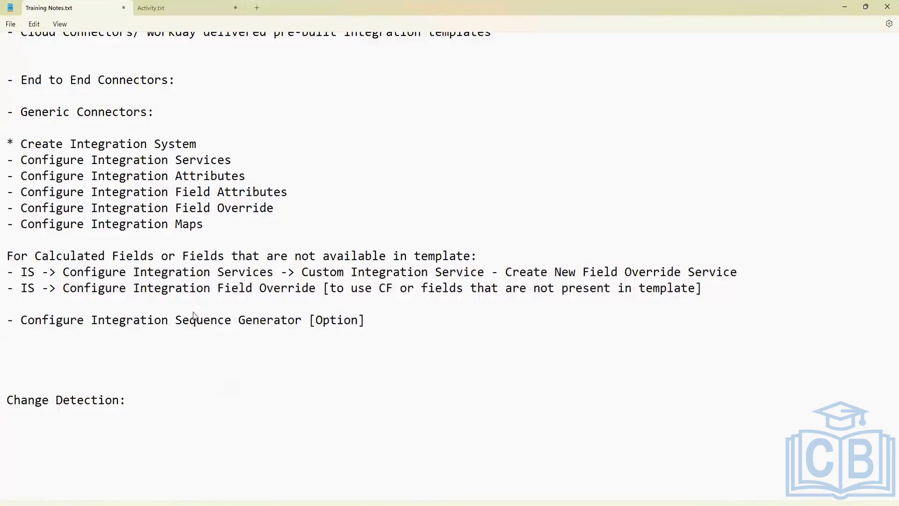
text(al - Available onl)
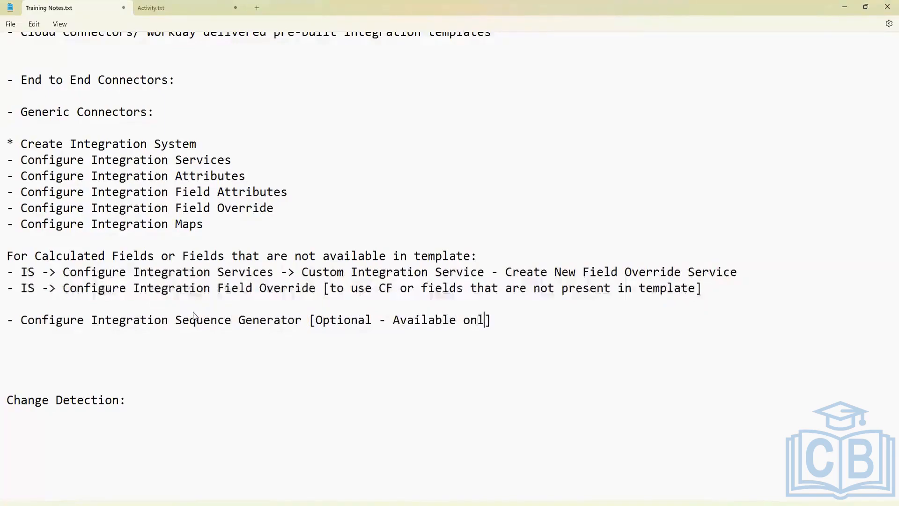
text(y when you sel)
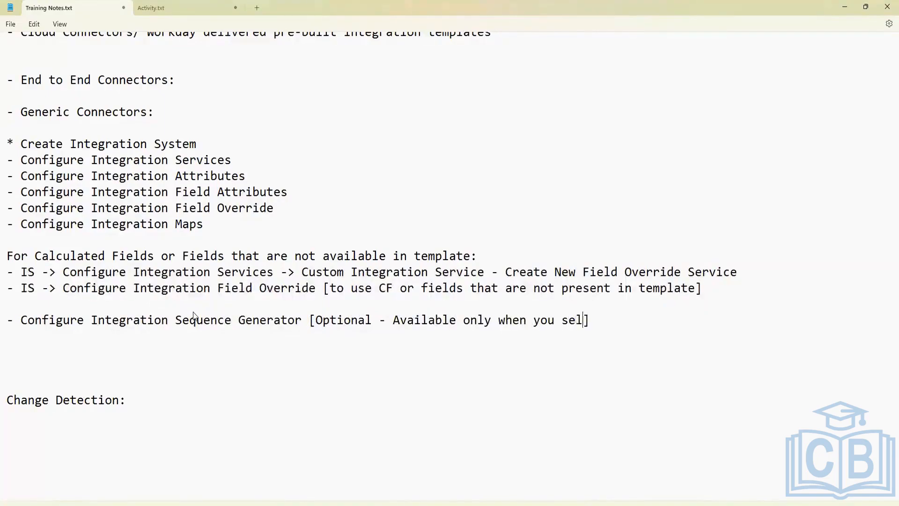
text(ect )
text(Seq)
key(BackSpace)
key(BackSpace)
key(BackSpace)
key(BackSpace)
key(BackSpace)
key(BackSpace)
key(BackSpace)
key(BackSpace)
key(BackSpace)
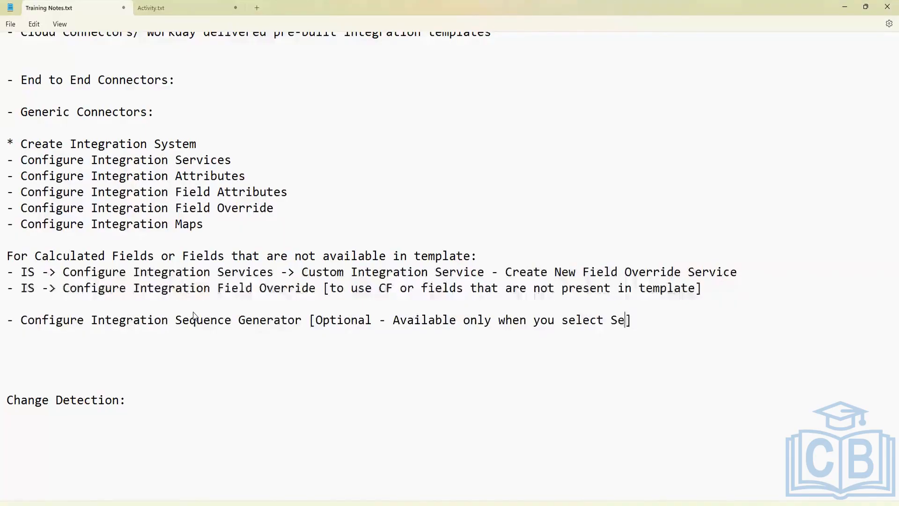
key(BackSpace)
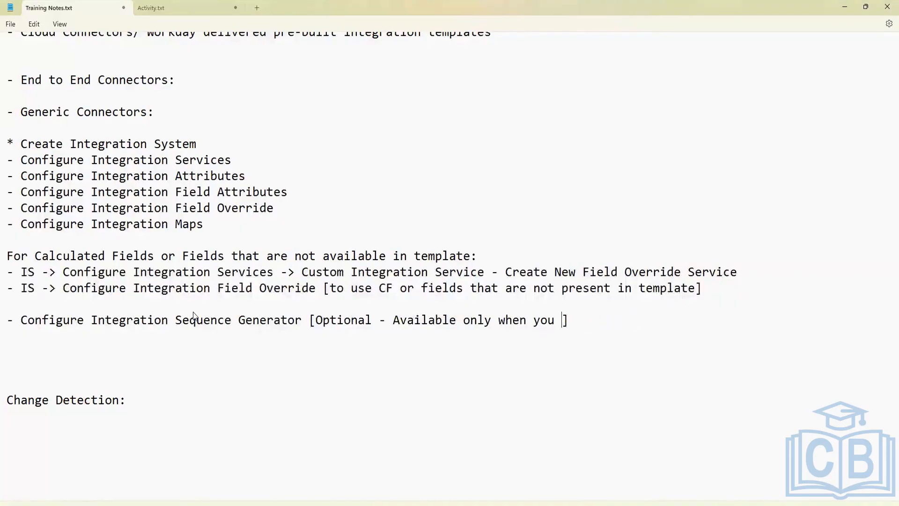
- Complete the sequence generator note so it reads "[Optional - Available only when you enable sequence generator service]"
text(Ena)
key(BackSpace)
key(BackSpace)
key(BackSpace)
text(enable sequence gene)
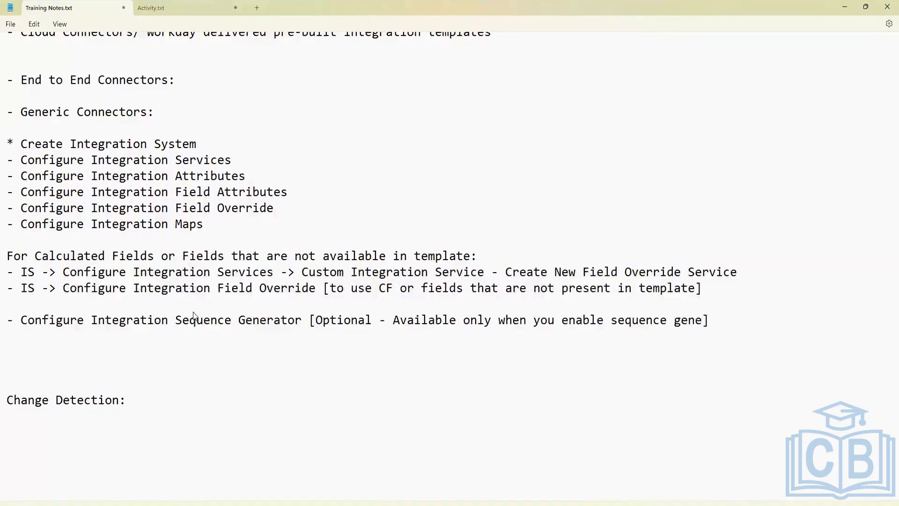
text(rator service)
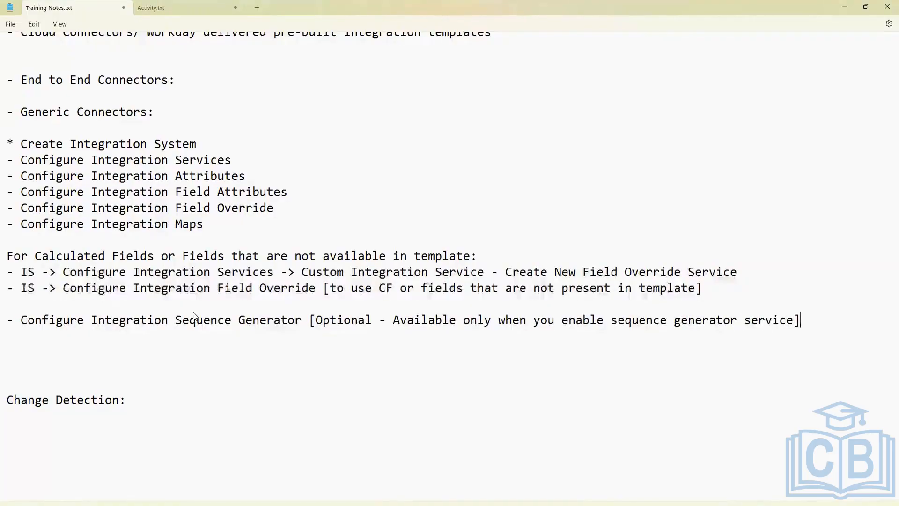
- Add the line "- Configure Transaction Logs" below the sequence generator note, separated by a blank line
key(Return)
key(Return)
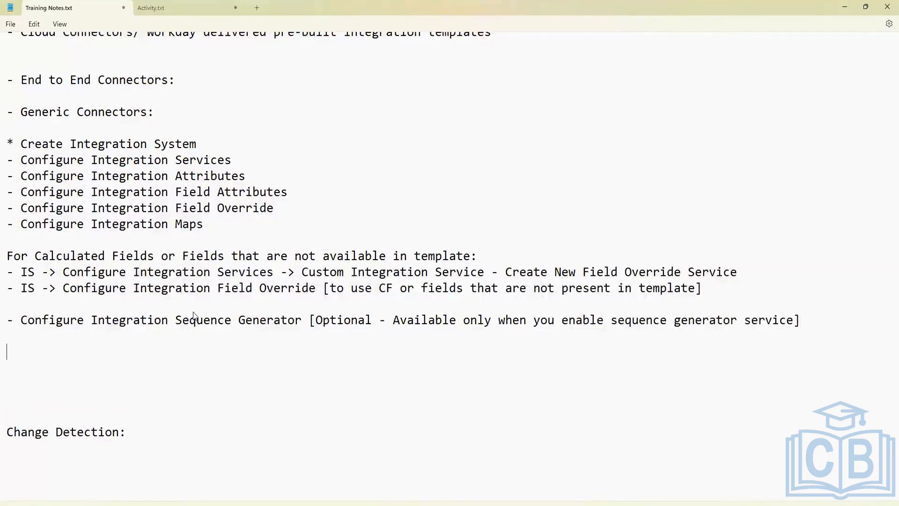
text(- Configure )
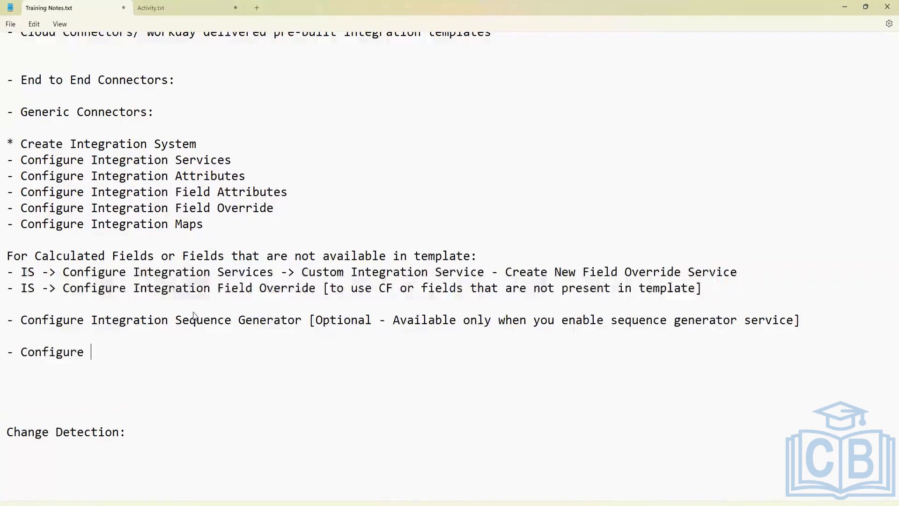
text(Transactions L)
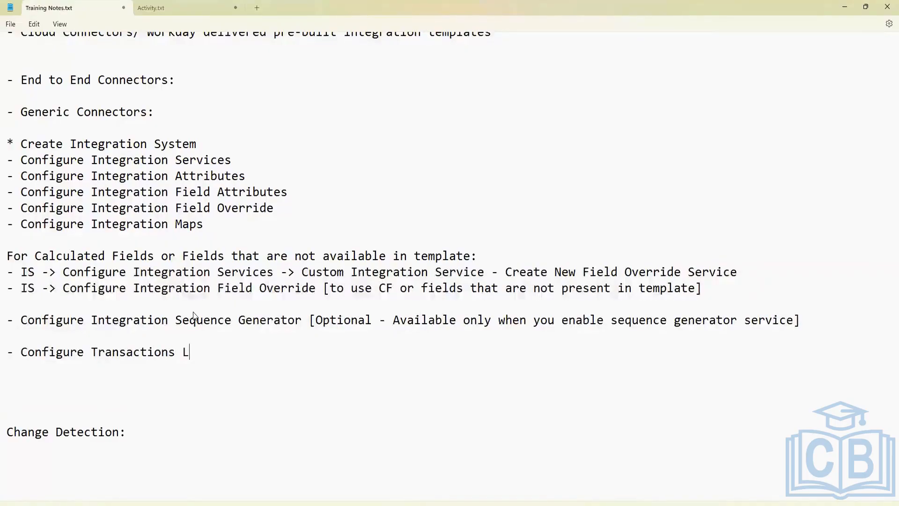
key(BackSpace)
key(BackSpace)
key(BackSpace)
text(Logs)
- Add a "Change Detection:" heading below the transaction logs line, with blank lines around it
key(Return)
key(Return)
key(Return)
key(Up)
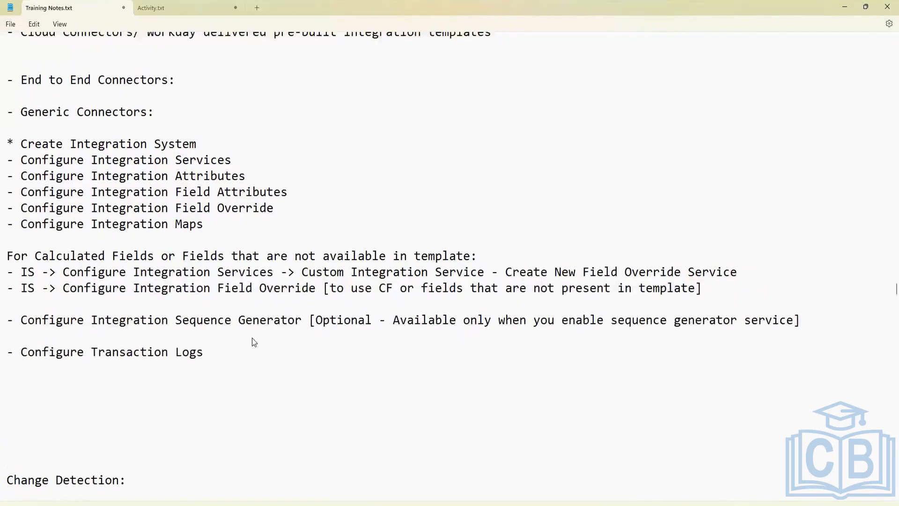
text(Change Deta)
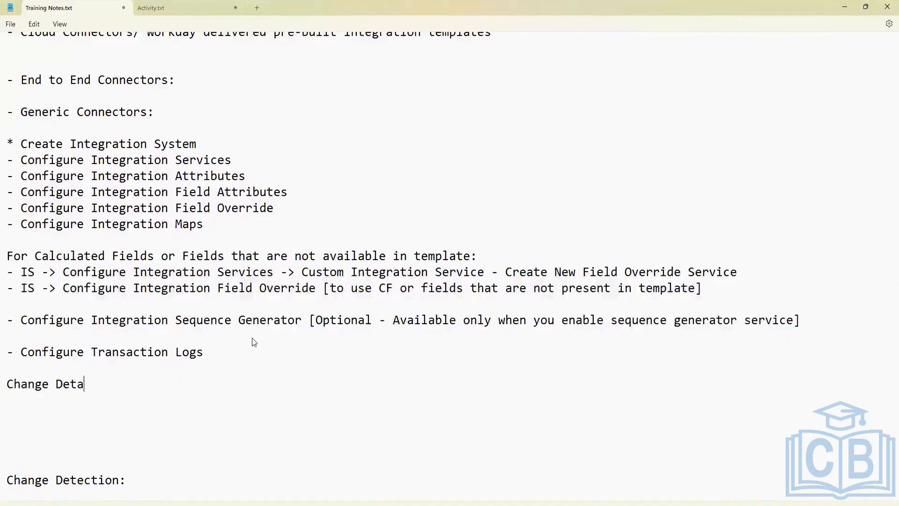
key(BackSpace)
text(ection:)
key(Return)
key(Return)
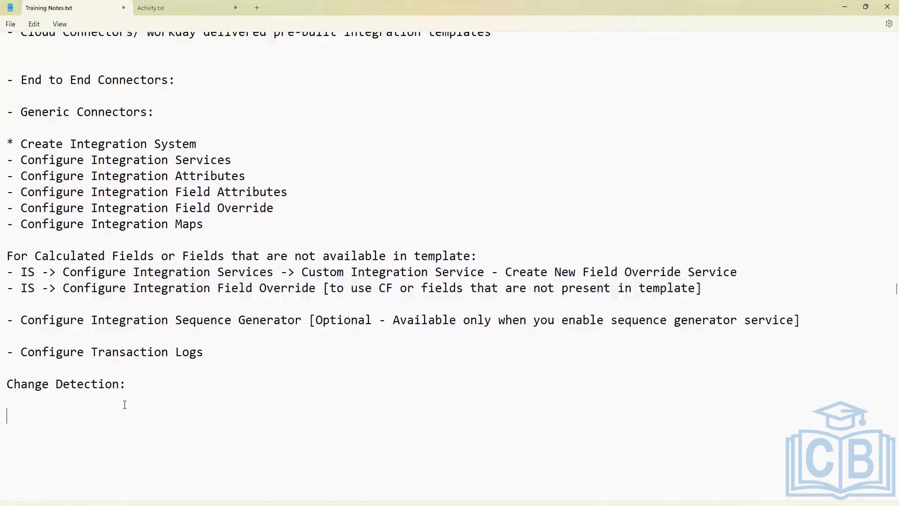
- Switch to Workday and review the Integration Details of the completed Batch2 CCW outbound background process
scroll(123, 405, down, 2)
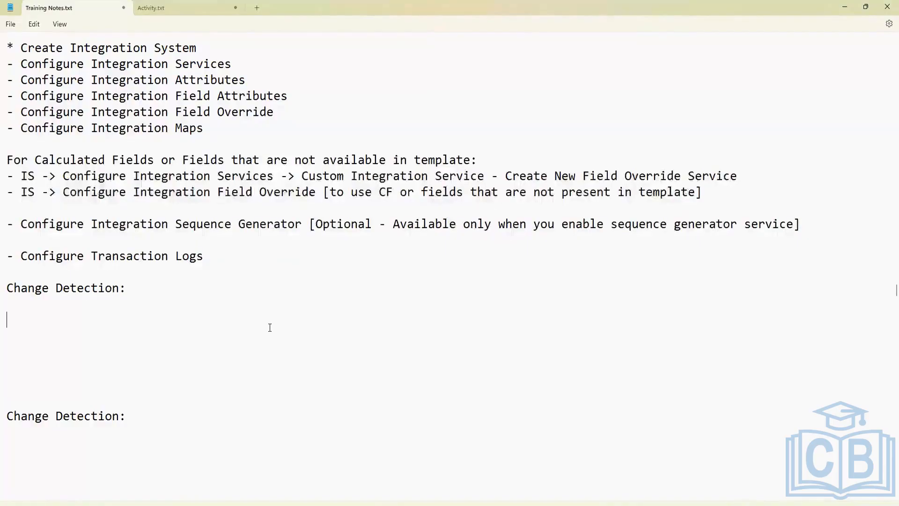
scroll(254, 344, down, 1)
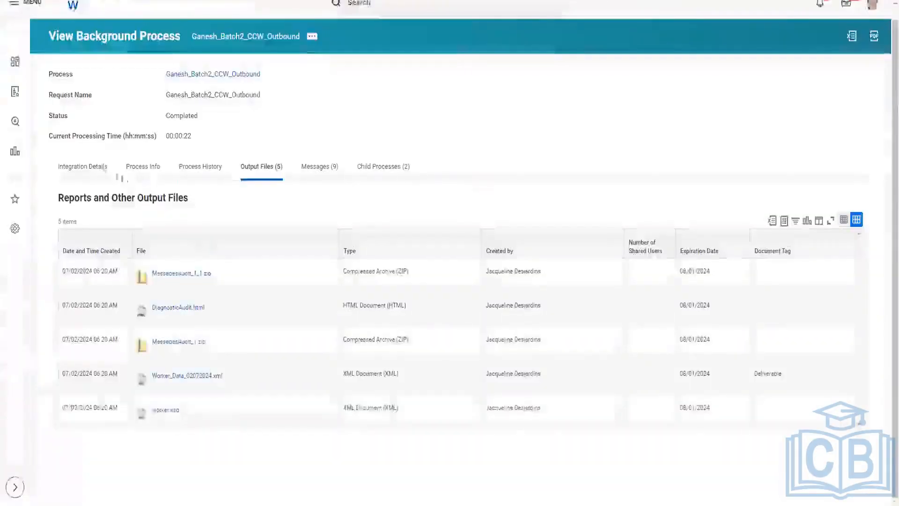
scroll(331, 330, down, 3)
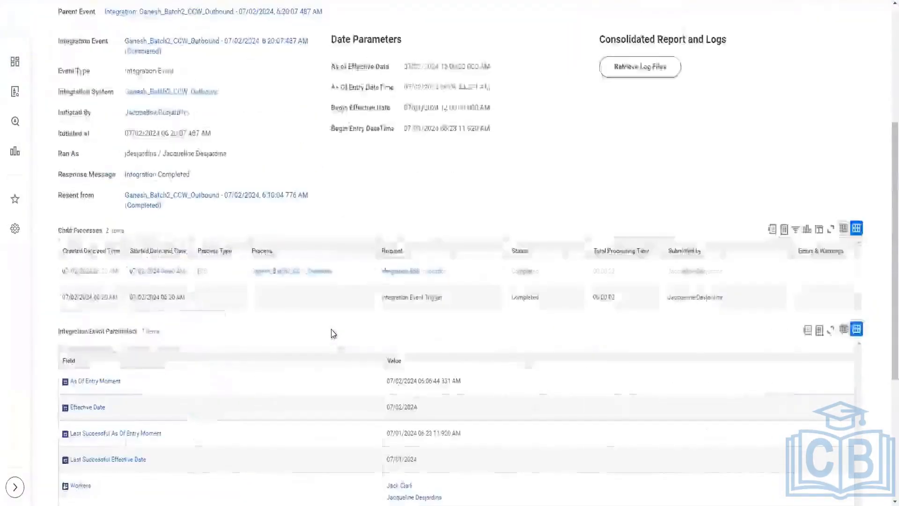
scroll(333, 333, up, 3)
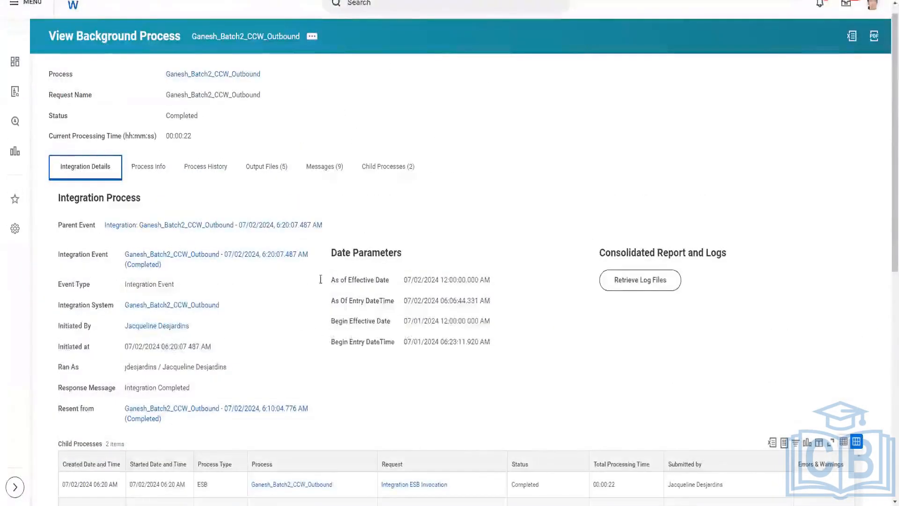
- Open the launch parameters for the process's integration system with the run frequency Run Now
click(226, 305)
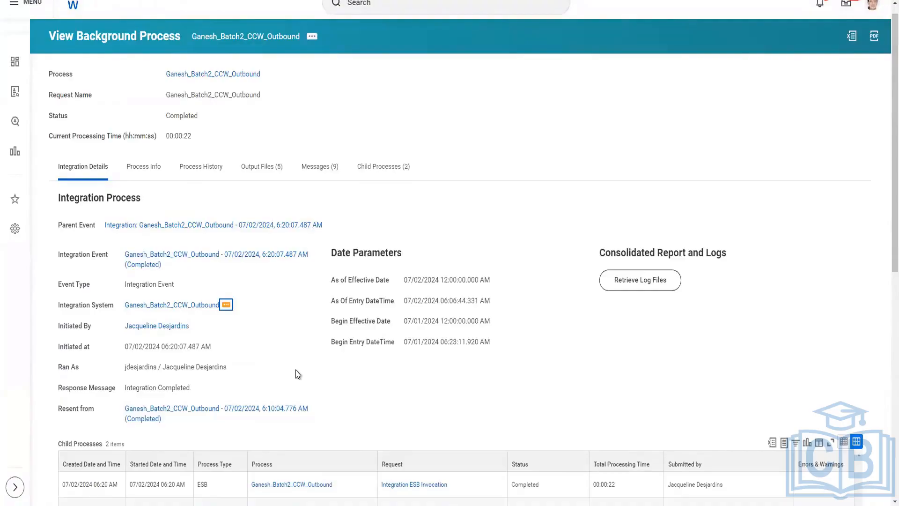
key(Return)
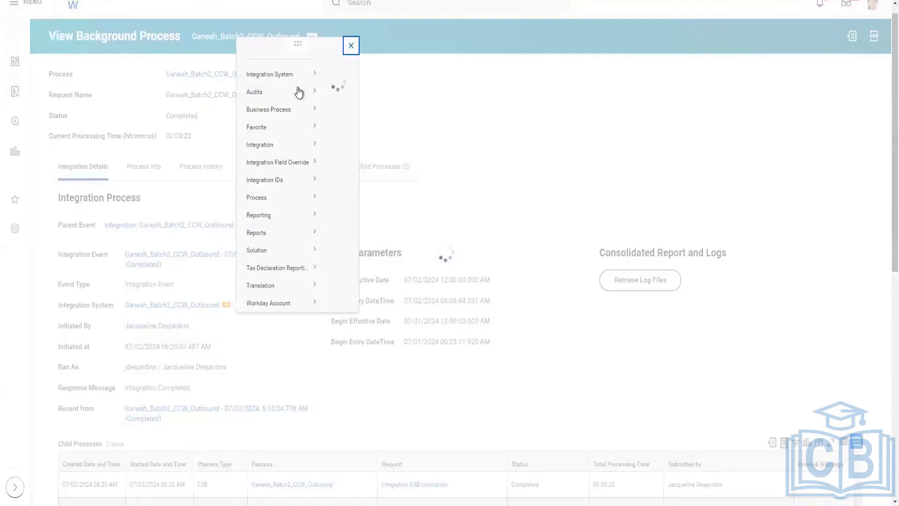
mouse_move(297, 61)
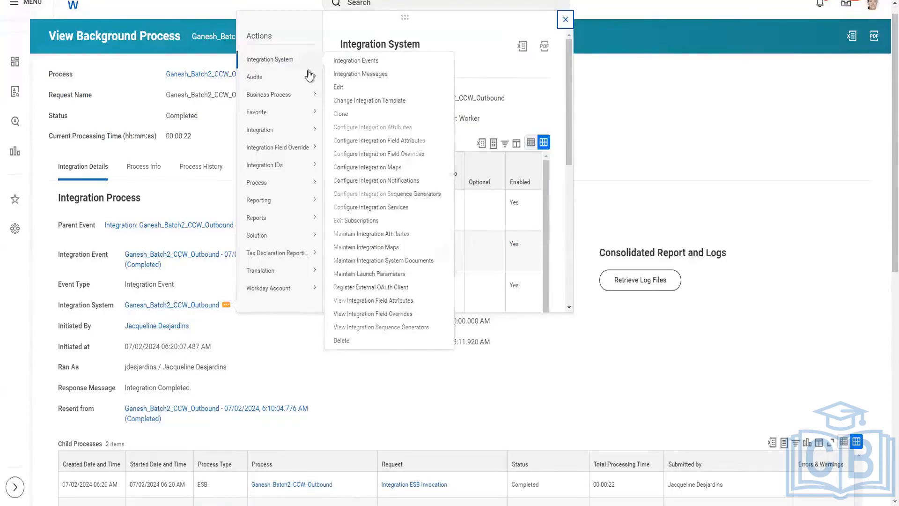
mouse_move(297, 133)
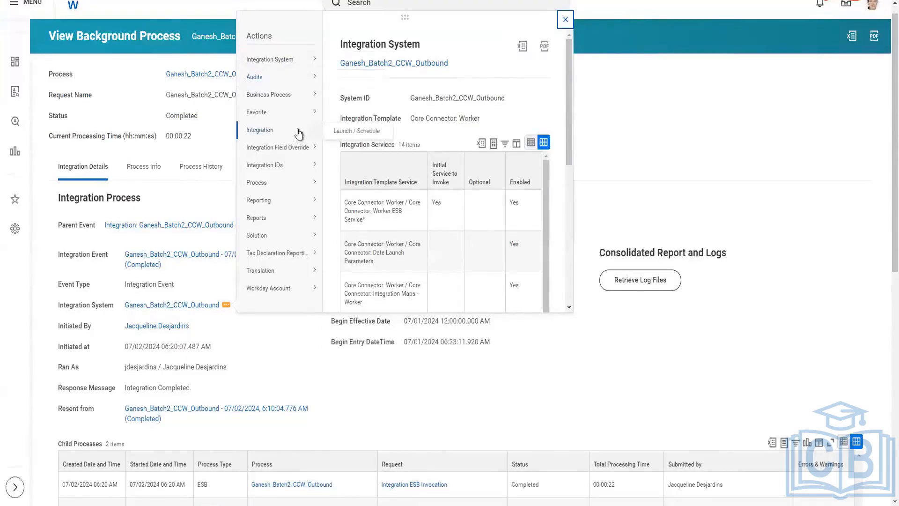
click(359, 133)
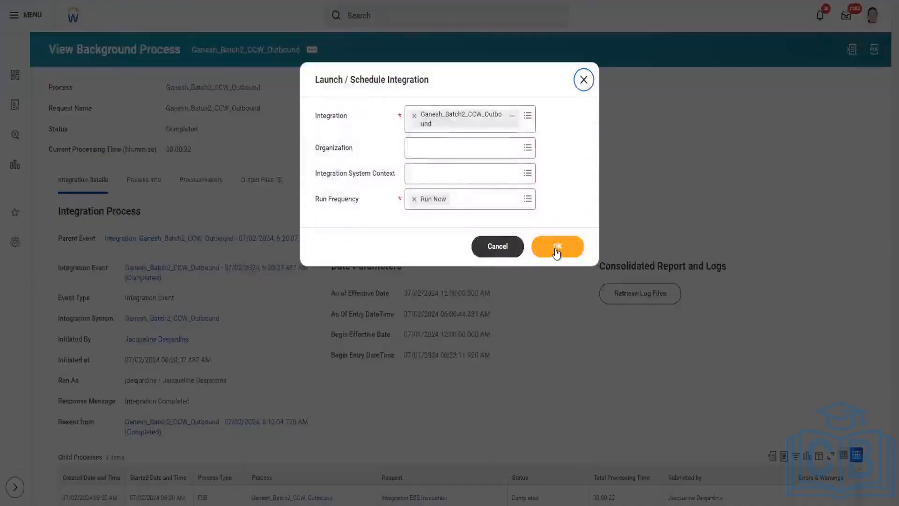
click(556, 248)
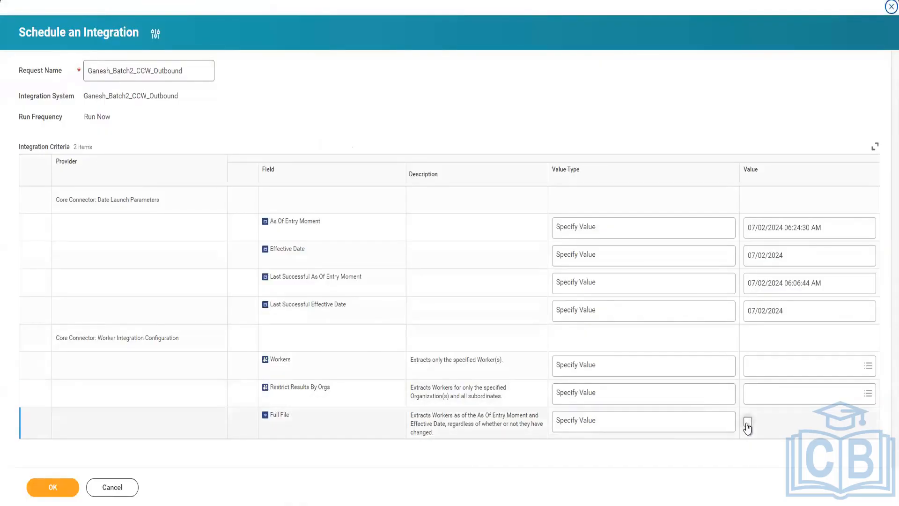
- Examine the Full File value type options and the date launch parameters, then cancel the scheduled launch
click(724, 428)
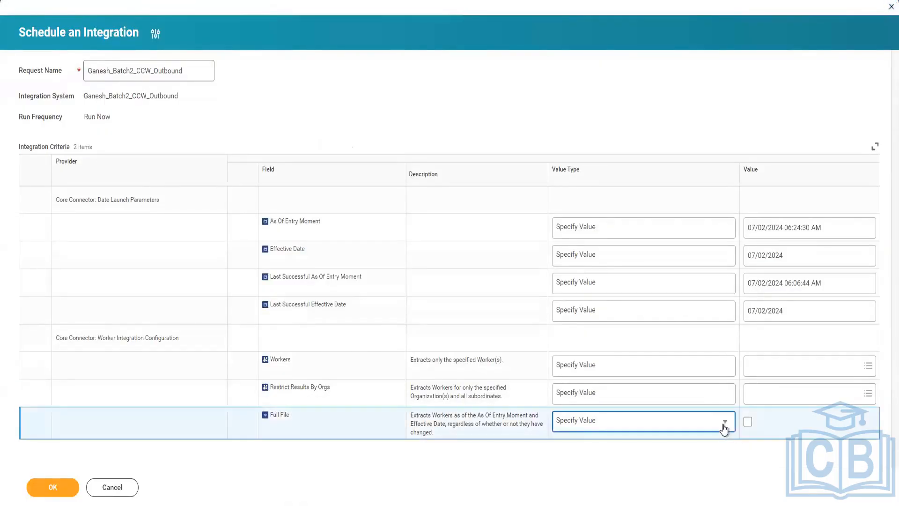
click(725, 428)
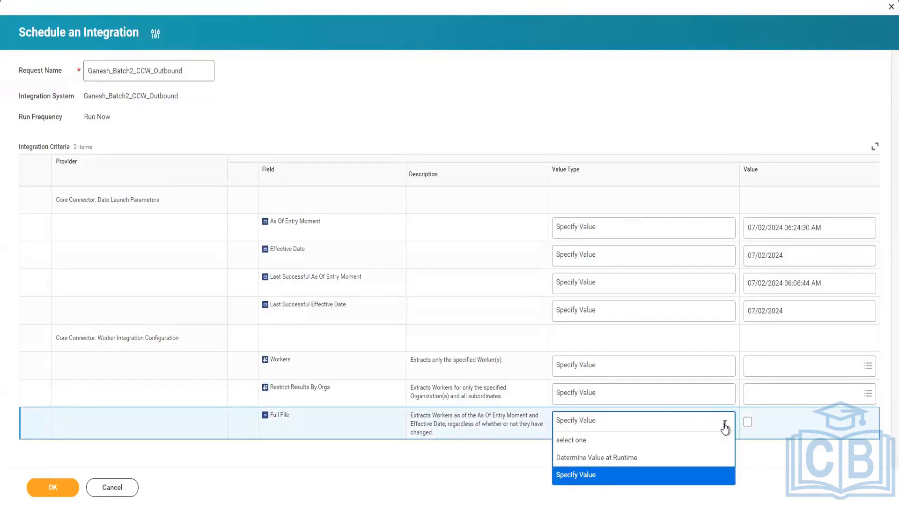
click(749, 434)
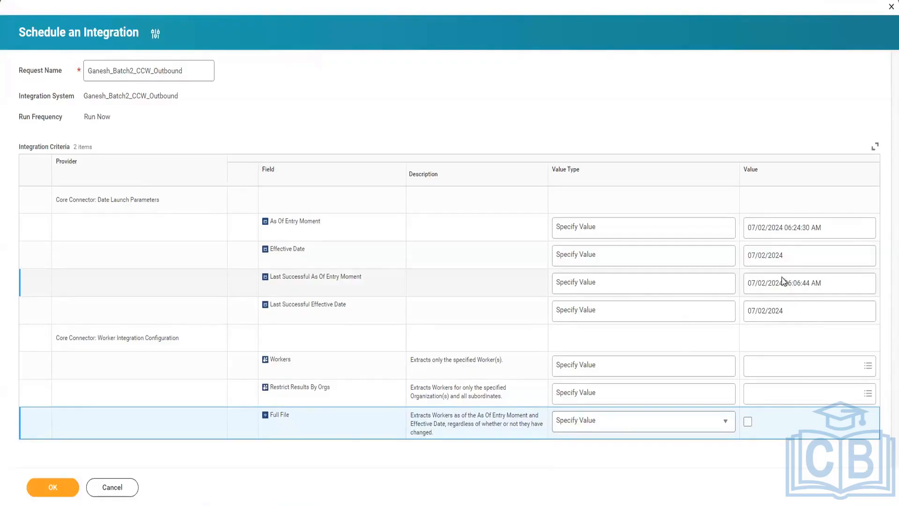
click(775, 304)
click(681, 126)
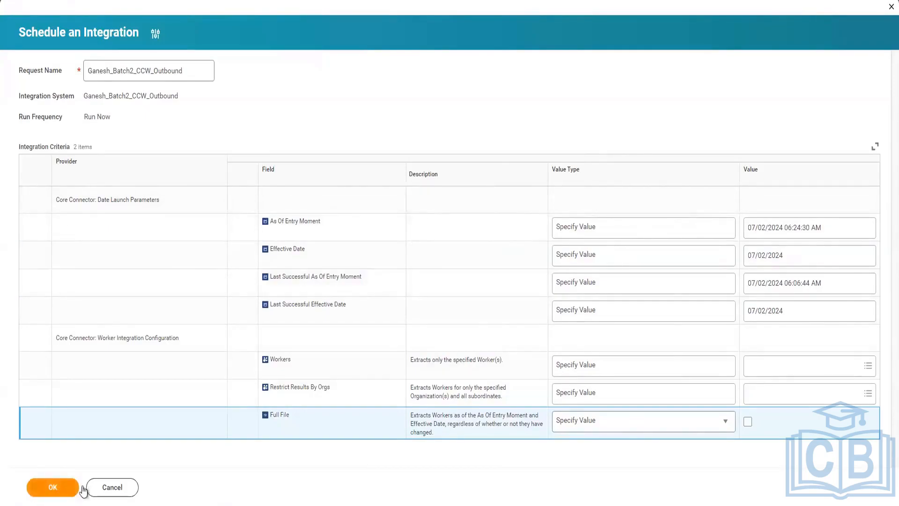
click(118, 487)
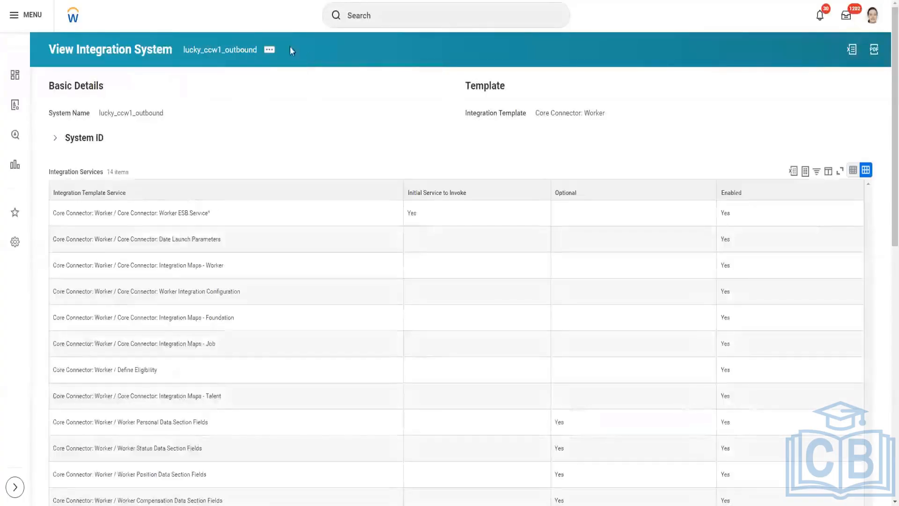
- Search for the manager by name and open the Contact section of the worker profile
click(391, 20)
text(logan)
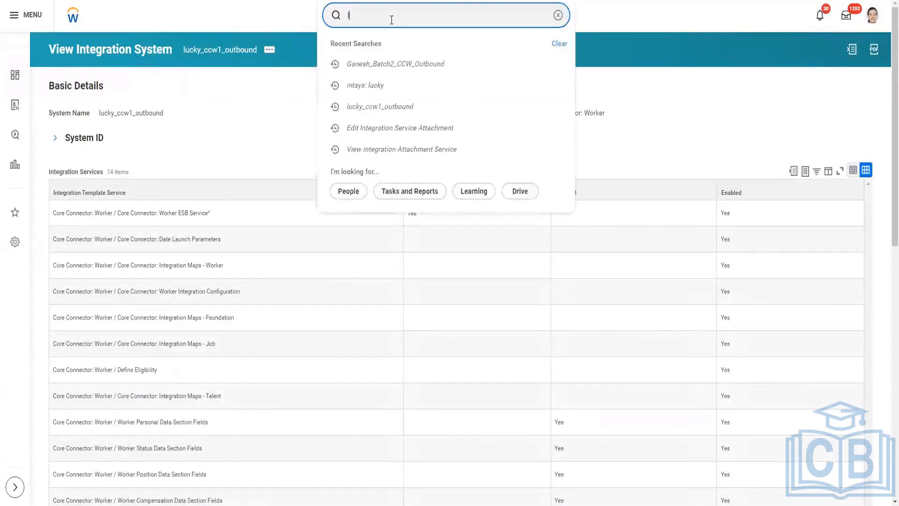
text( mc)
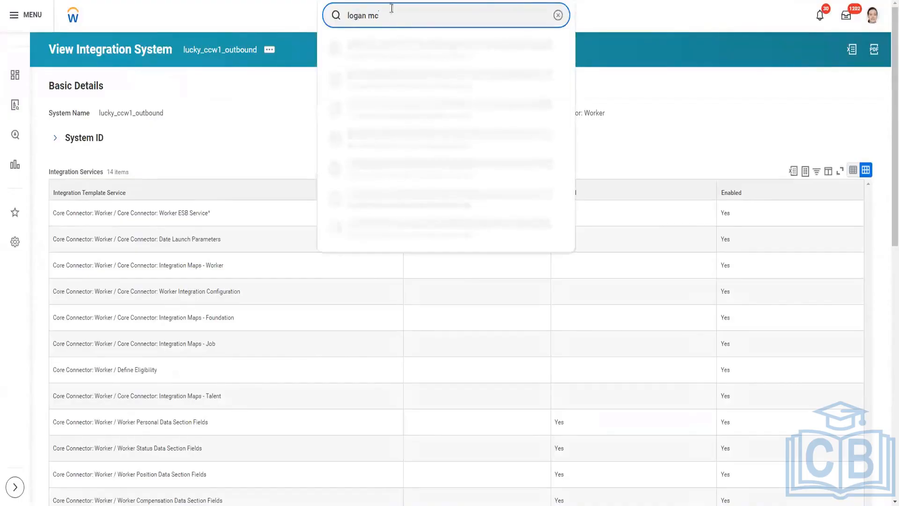
click(393, 54)
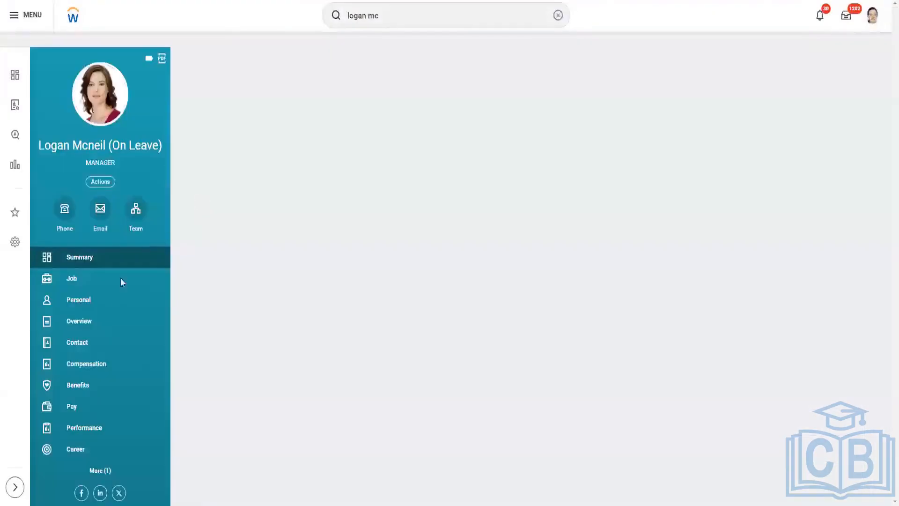
click(103, 348)
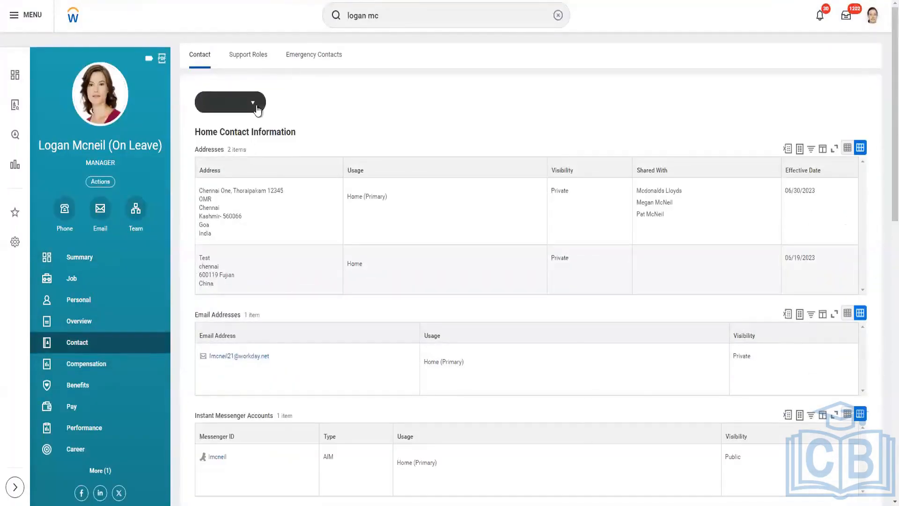
- Review the contact edit options and the manager's home and work contact information
click(257, 109)
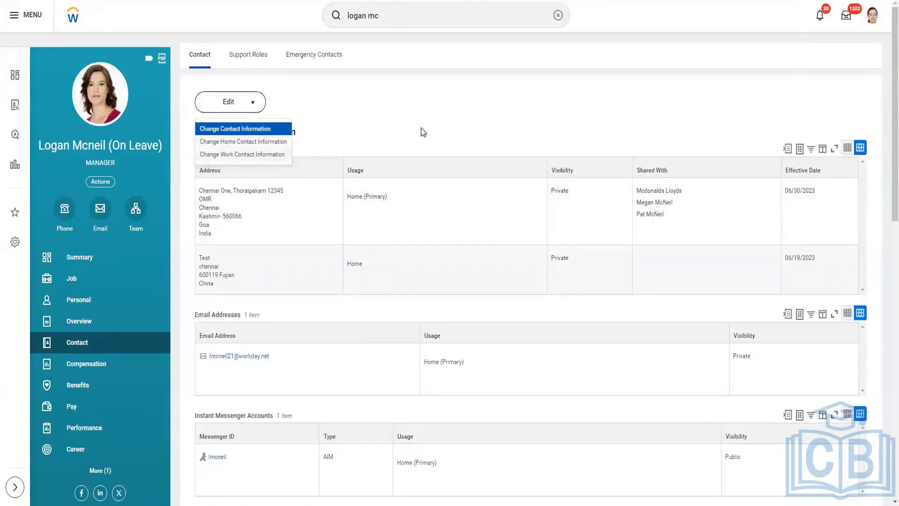
click(421, 128)
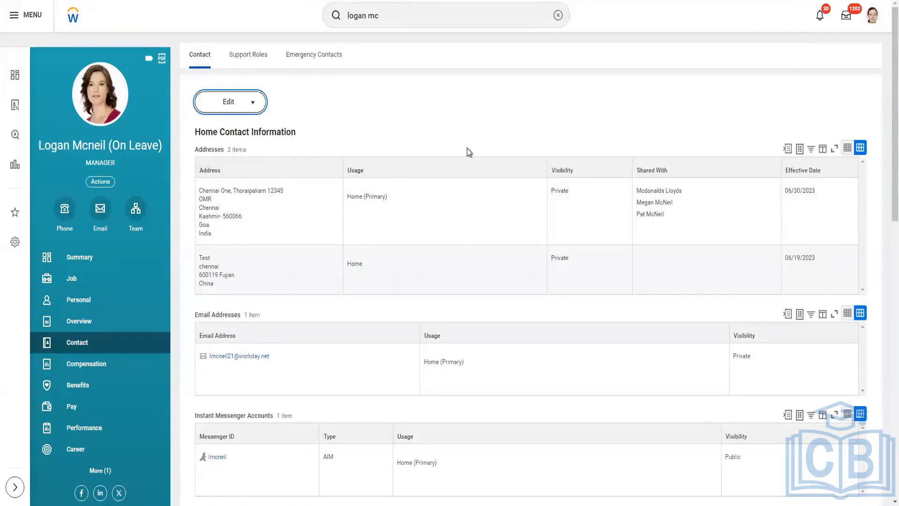
scroll(468, 150, down, 5)
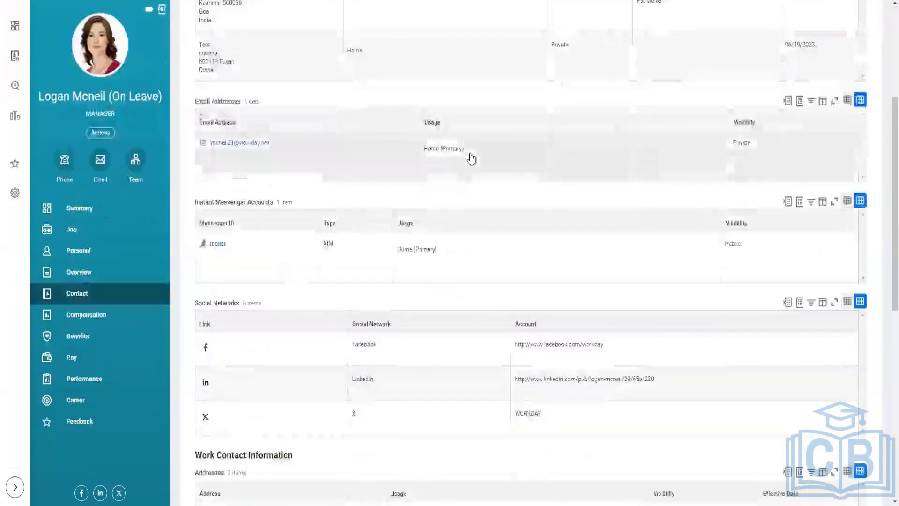
scroll(472, 160, down, 7)
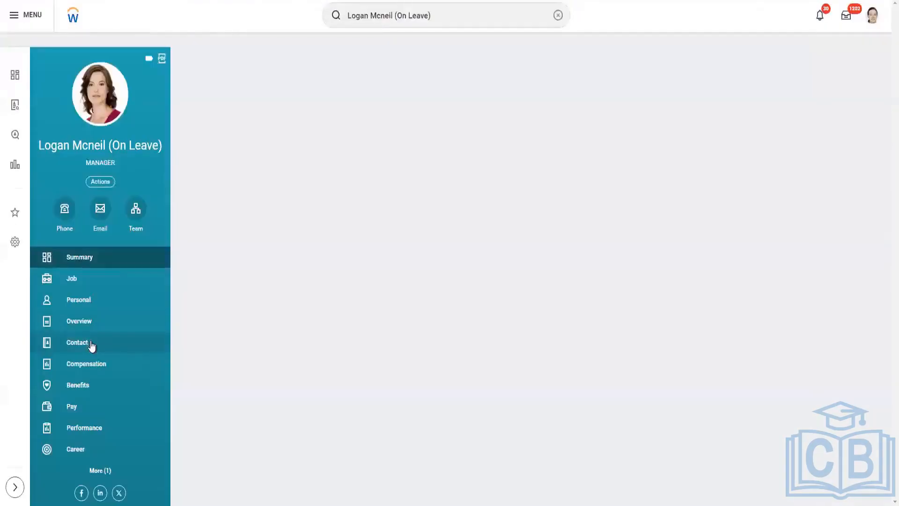
- Open the manager's Contact section again and start Change Work Contact Information
click(90, 344)
click(210, 66)
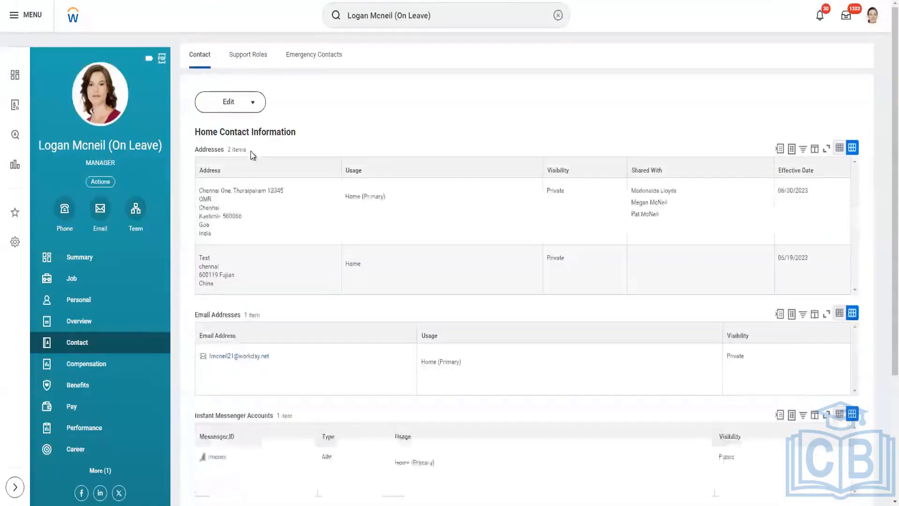
click(230, 103)
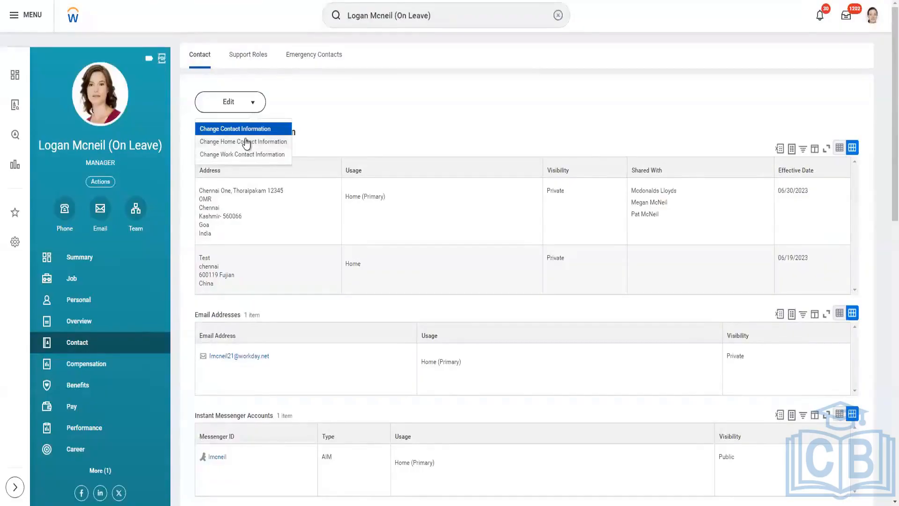
click(244, 155)
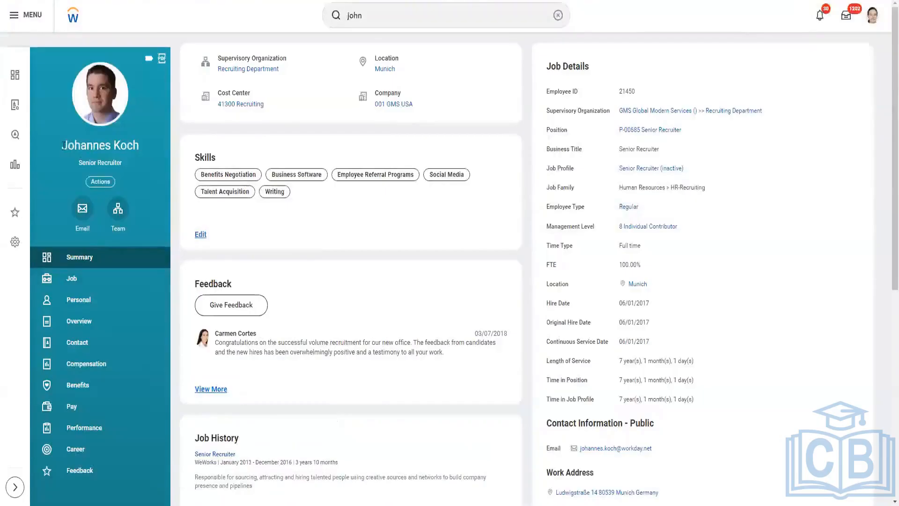
- Open the worker's Contact section and review its edit options and the home and work contact information
drag(63, 145, 139, 145)
click(82, 343)
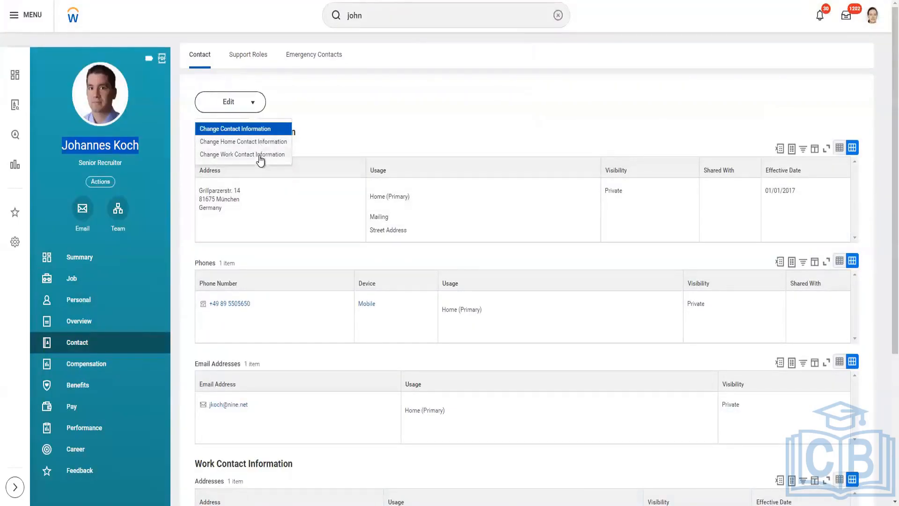
click(387, 122)
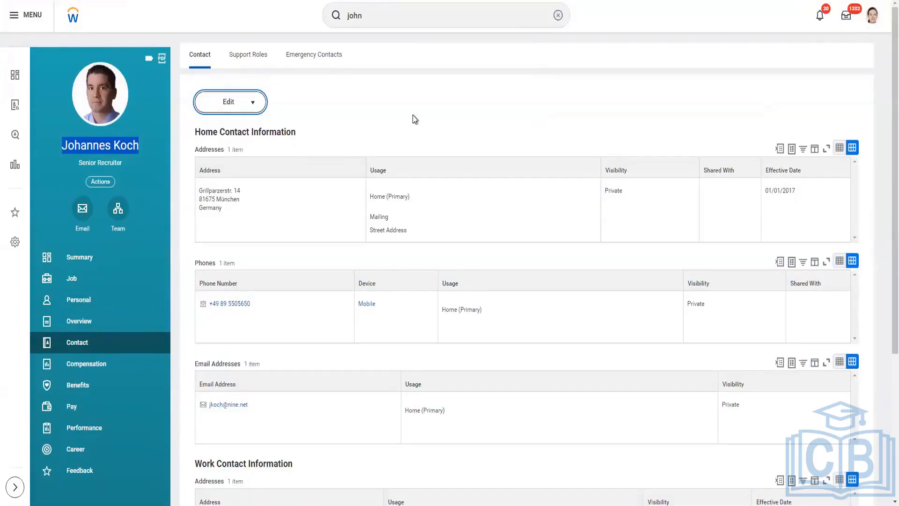
scroll(440, 99, down, 5)
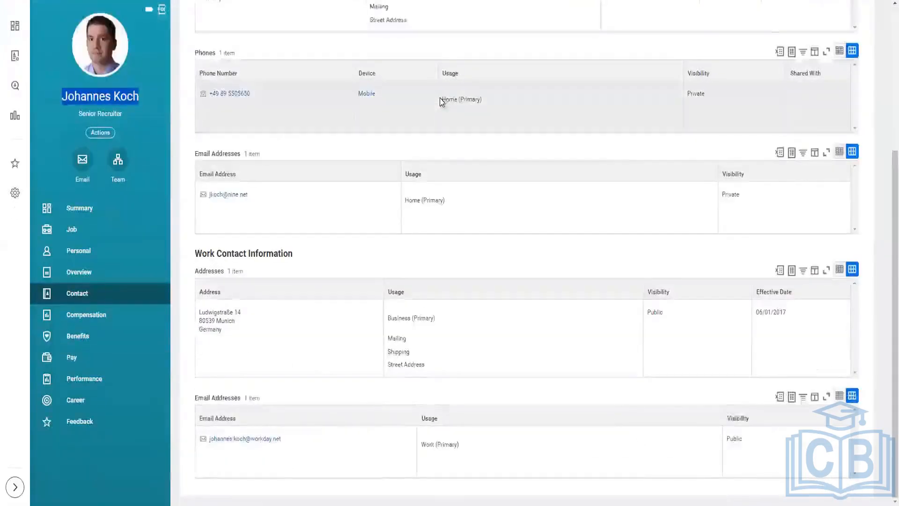
scroll(439, 99, up, 5)
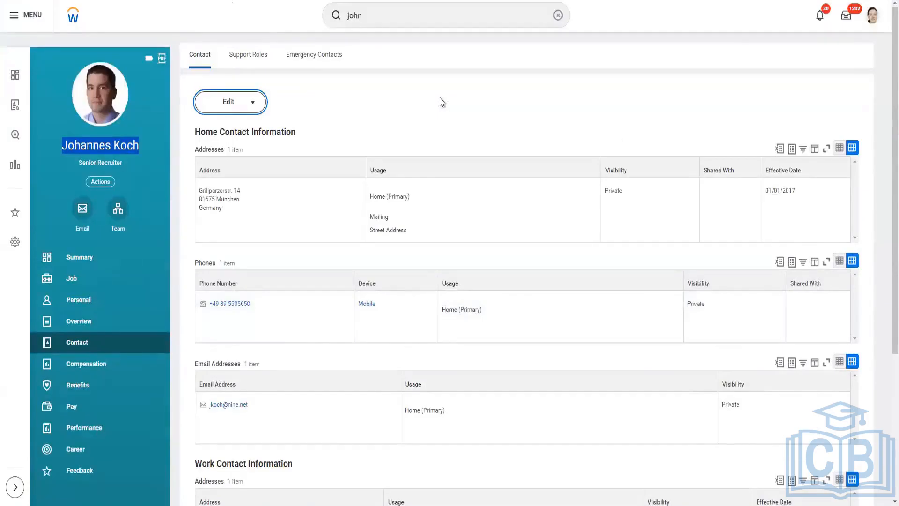
scroll(440, 97, down, 3)
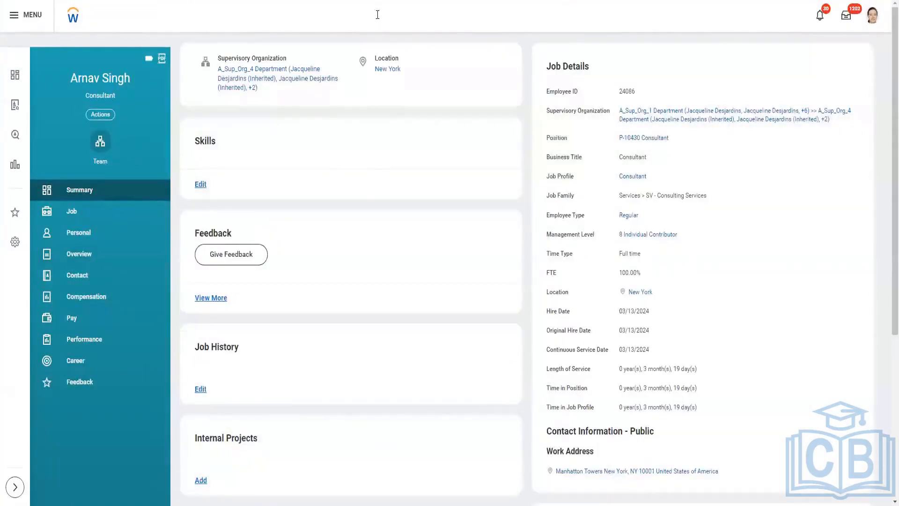
- Search for the manager by first name and open the Personal section of the worker profile
click(377, 14)
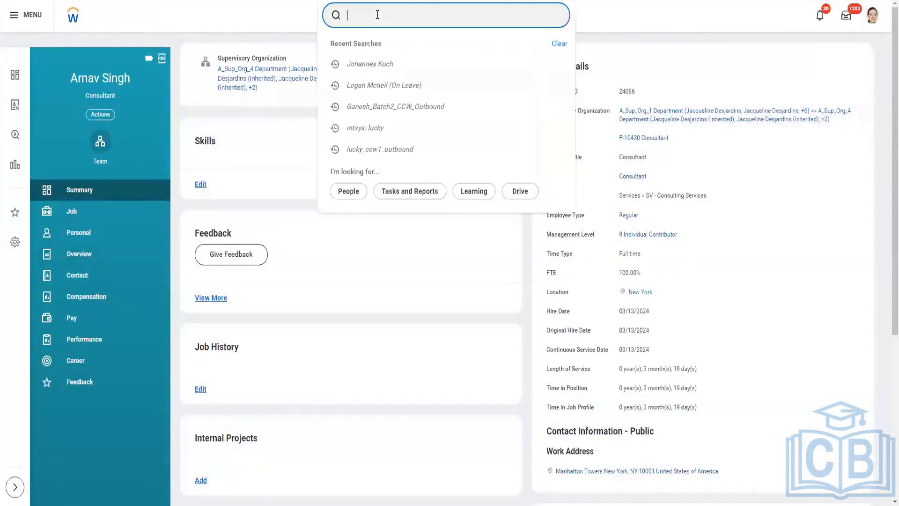
text(john)
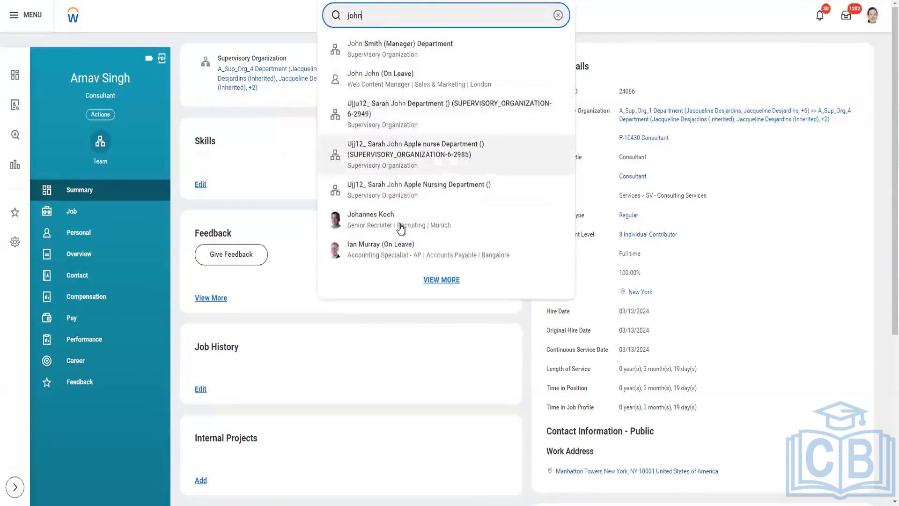
key(Escape)
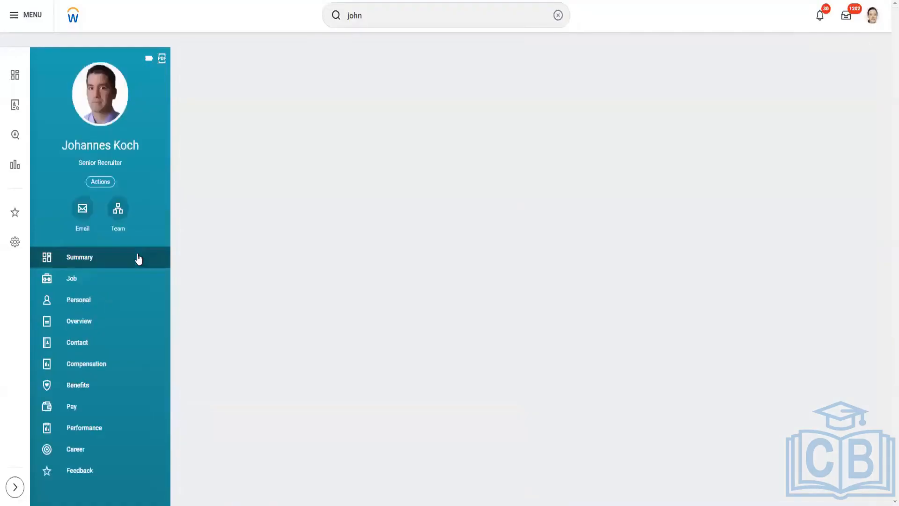
click(89, 302)
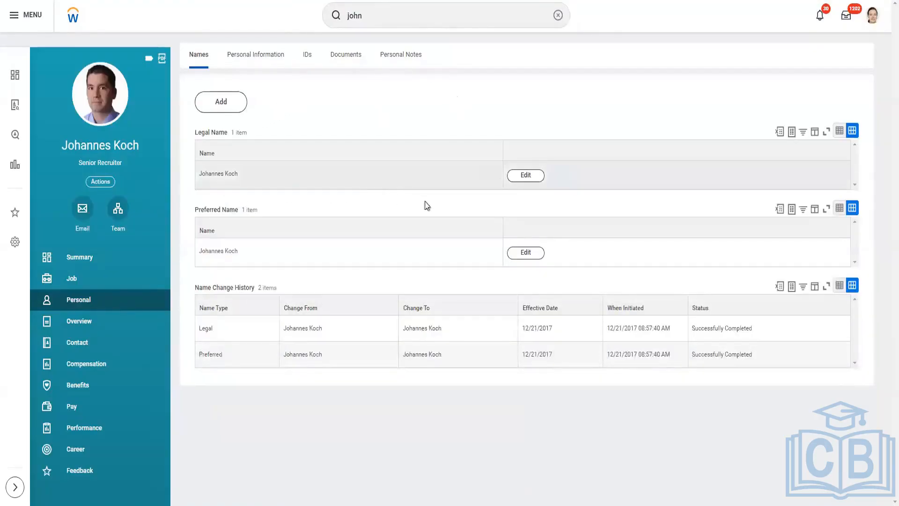
- Stop using the legal name as preferred name, add a second given name, append Batch2 to the family name, and submit the preferred name change
click(527, 255)
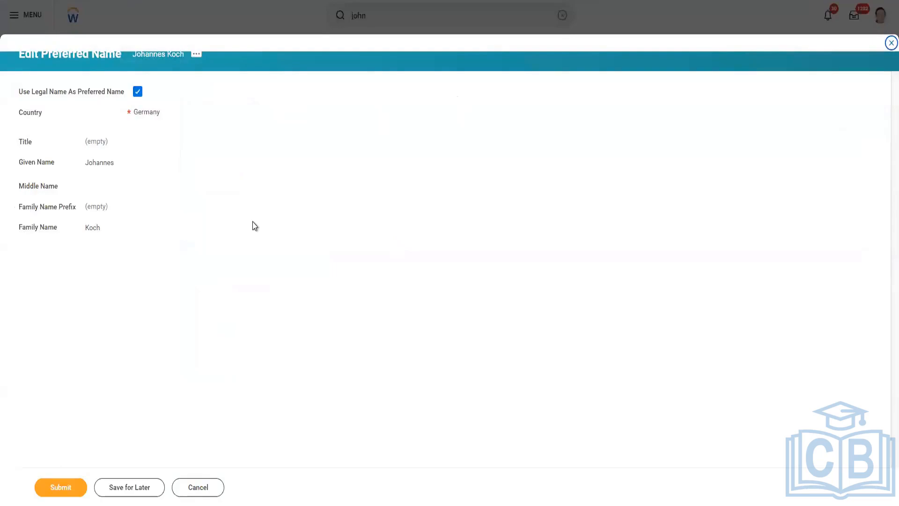
click(138, 92)
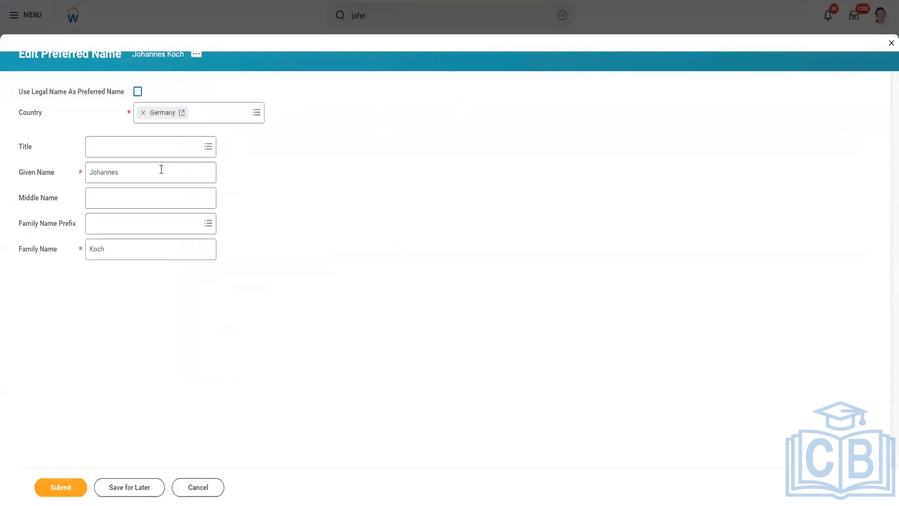
click(153, 175)
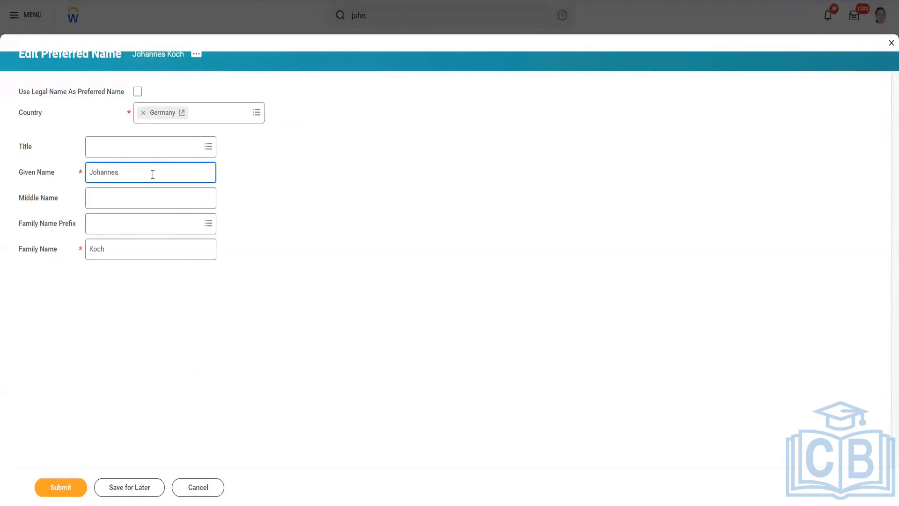
text(Ganesh)
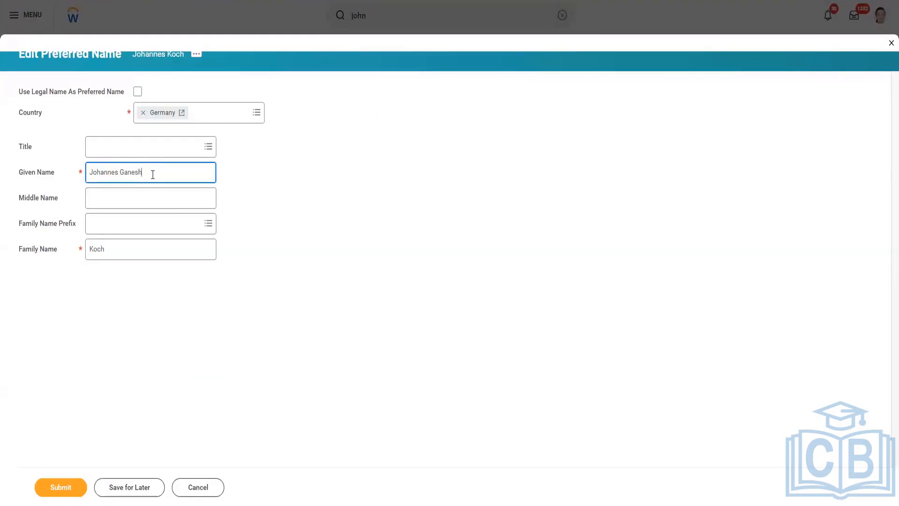
click(138, 250)
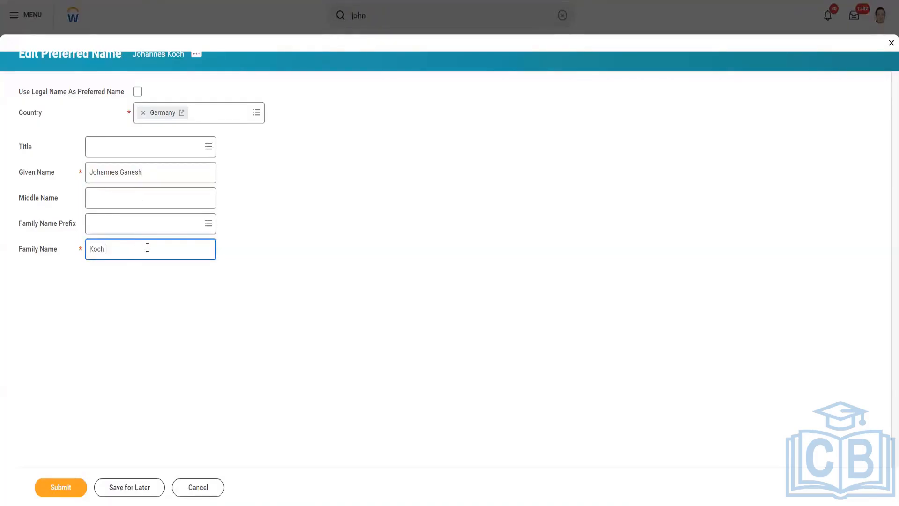
text(Batch2)
click(70, 490)
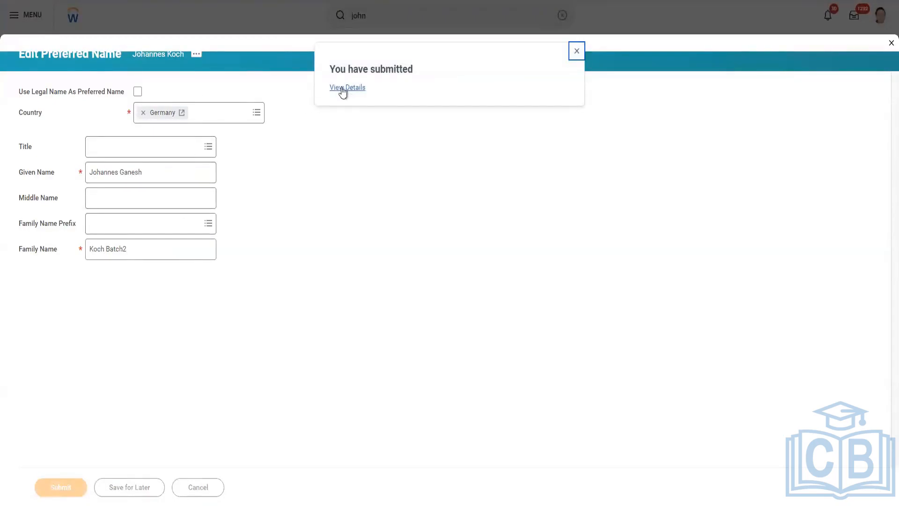
- View the details of the submitted preferred name change and open the linked person record
click(342, 89)
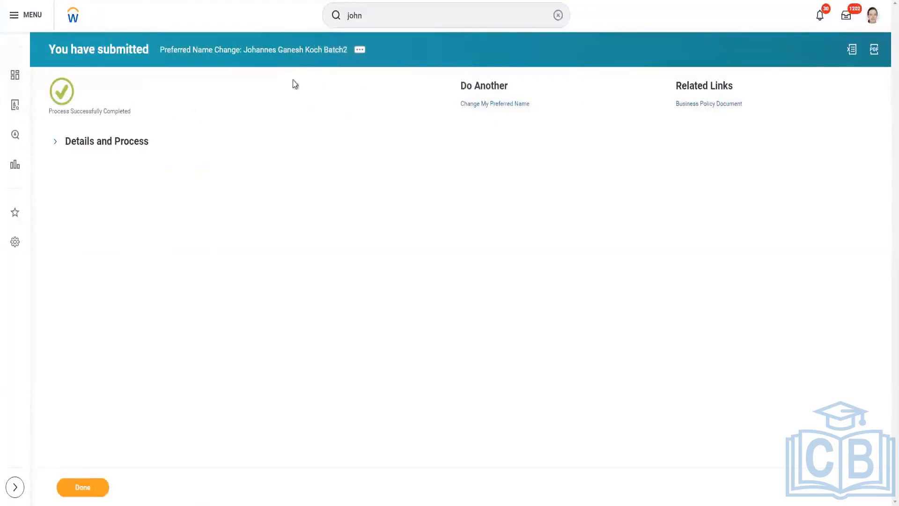
click(55, 143)
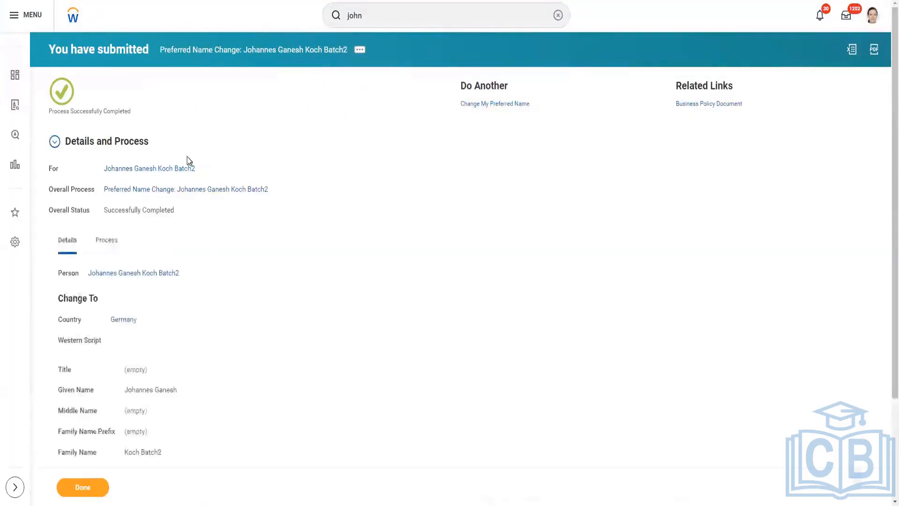
click(142, 275)
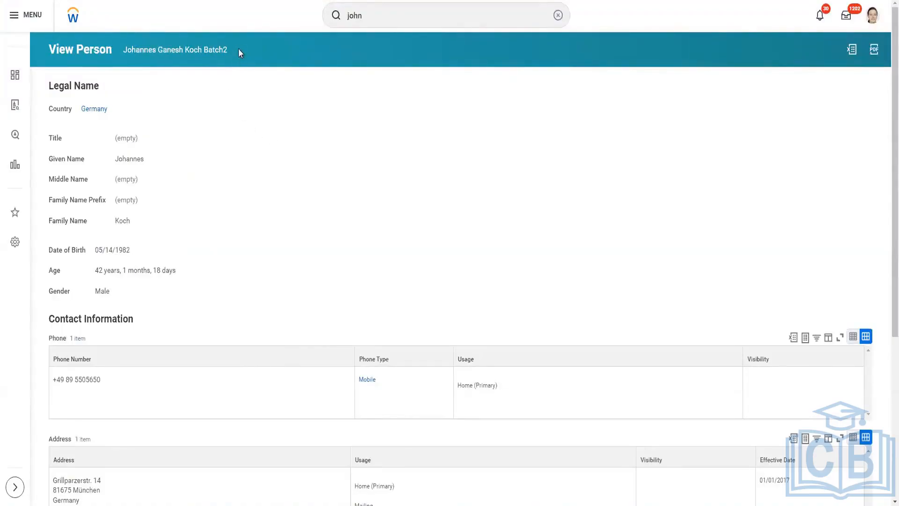
- Examine the person record's legal name and contact information and its available related actions
mouse_move(239, 52)
scroll(359, 211, down, 4)
scroll(361, 212, up, 4)
click(239, 50)
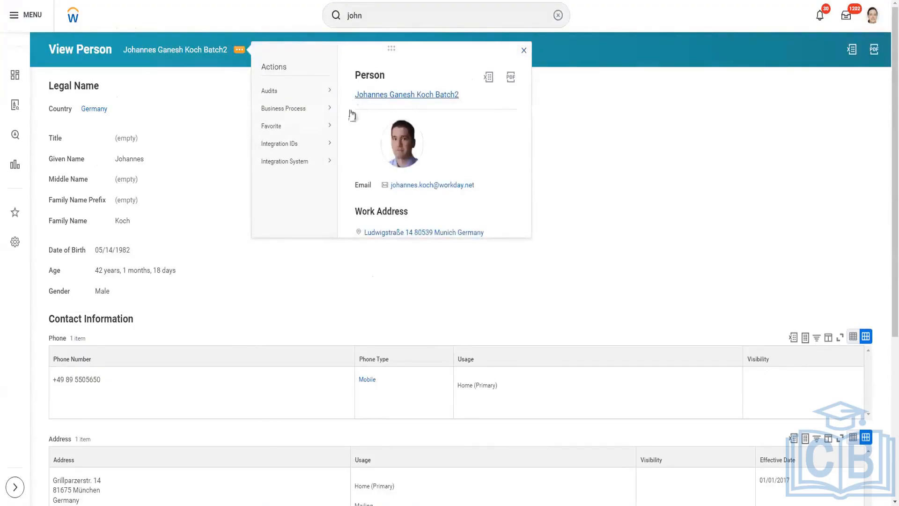
mouse_move(290, 133)
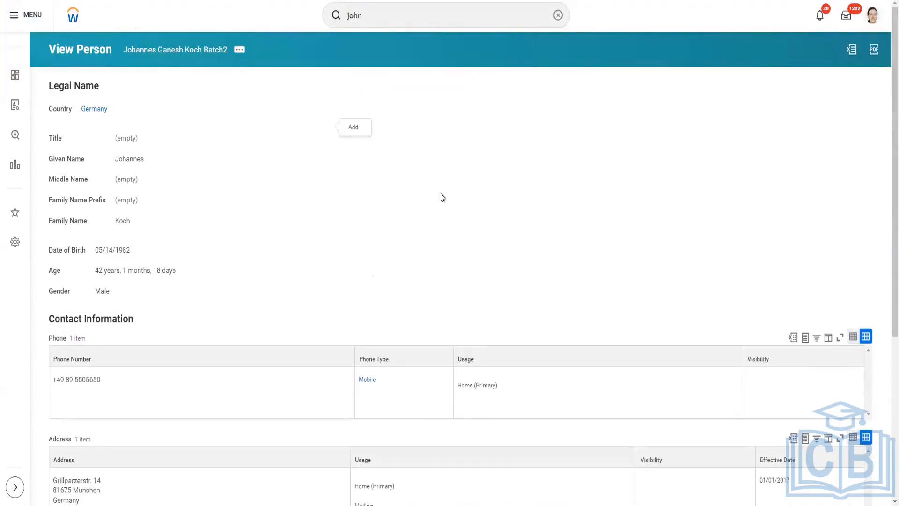
scroll(441, 195, down, 5)
scroll(444, 188, up, 5)
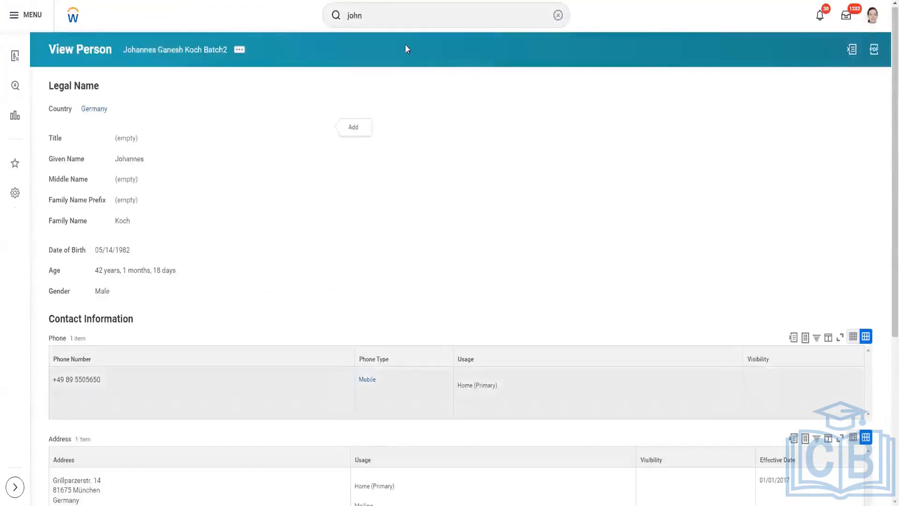
- Search for the worker under the new preferred name and open the Job section of the profile
click(393, 21)
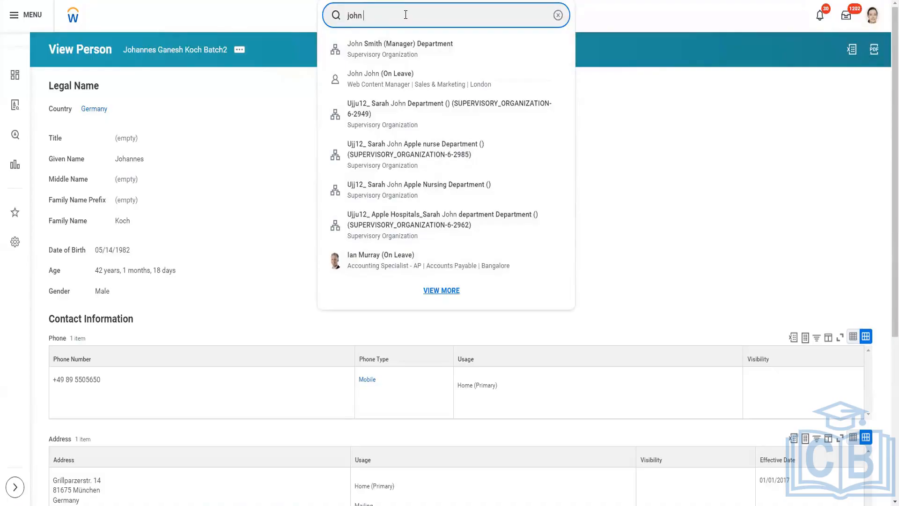
text(gane)
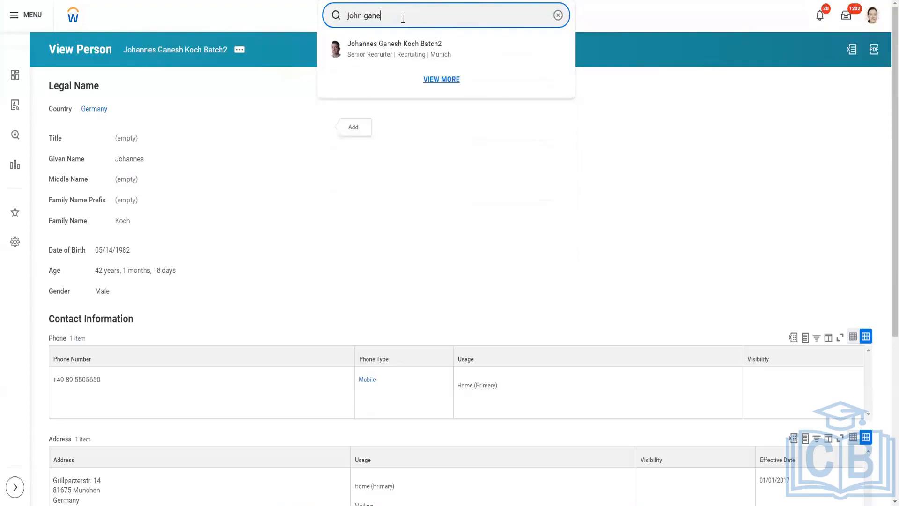
click(416, 55)
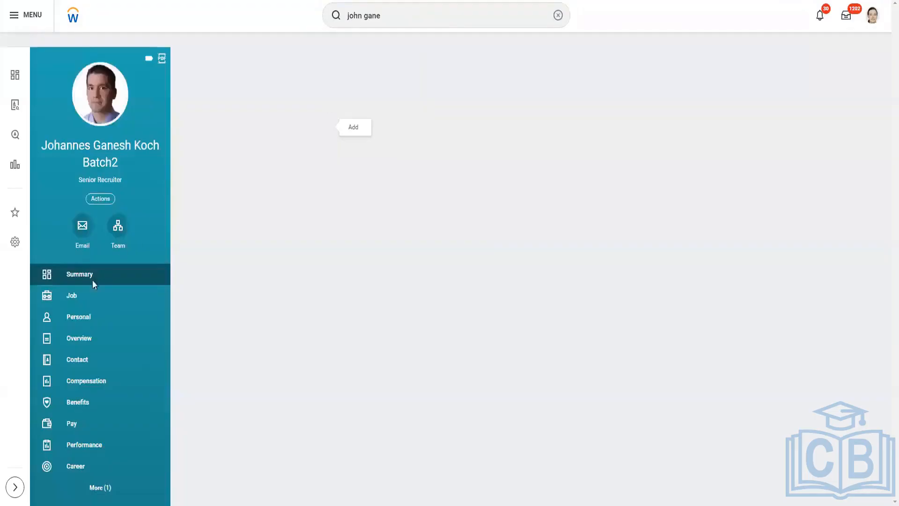
click(77, 307)
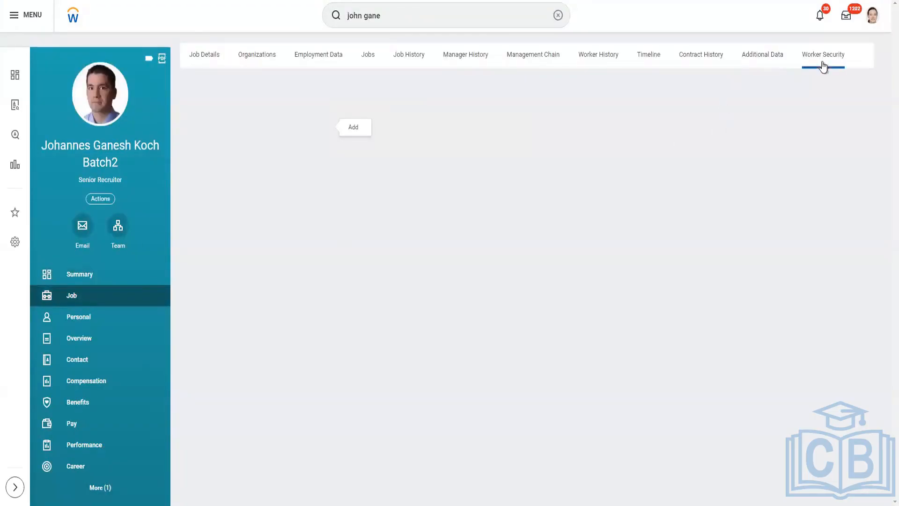
- Open the Worker History and sort it by Completed On in descending order to review the latest business processes
click(598, 51)
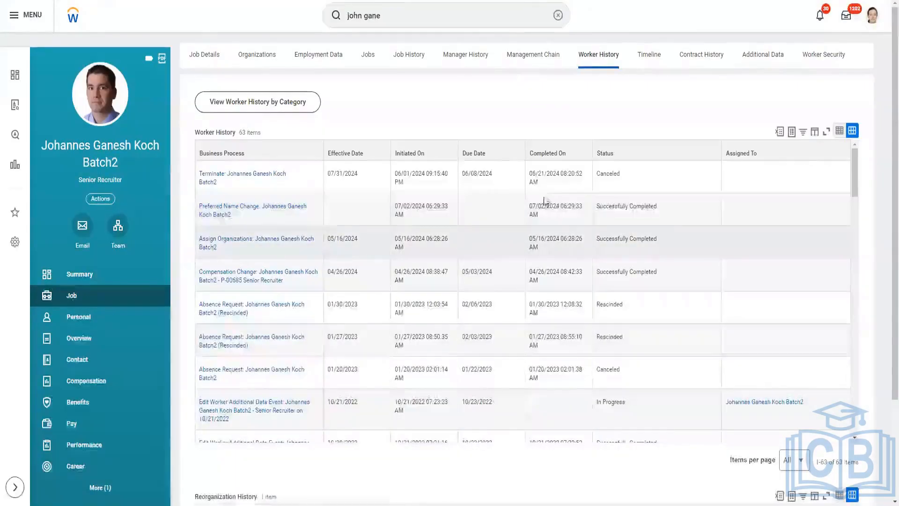
click(548, 150)
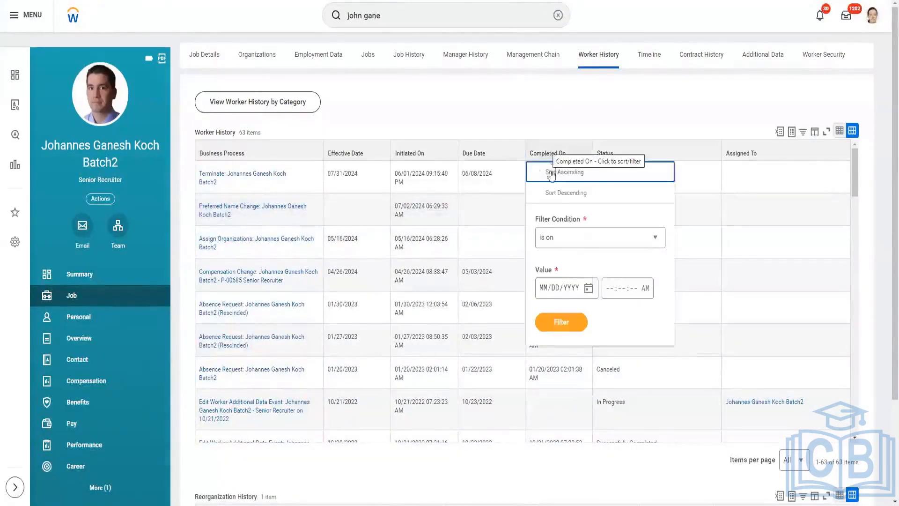
click(554, 193)
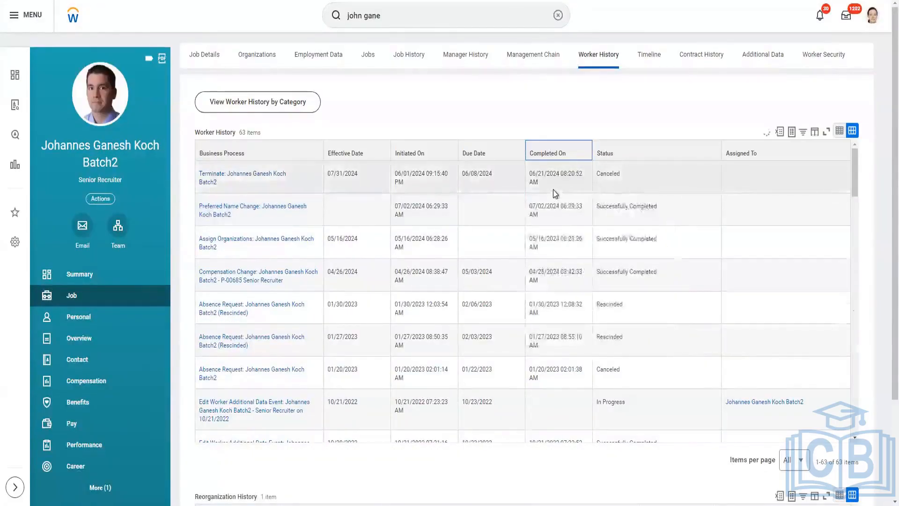
scroll(554, 187, down, 3)
scroll(264, 370, up, 1)
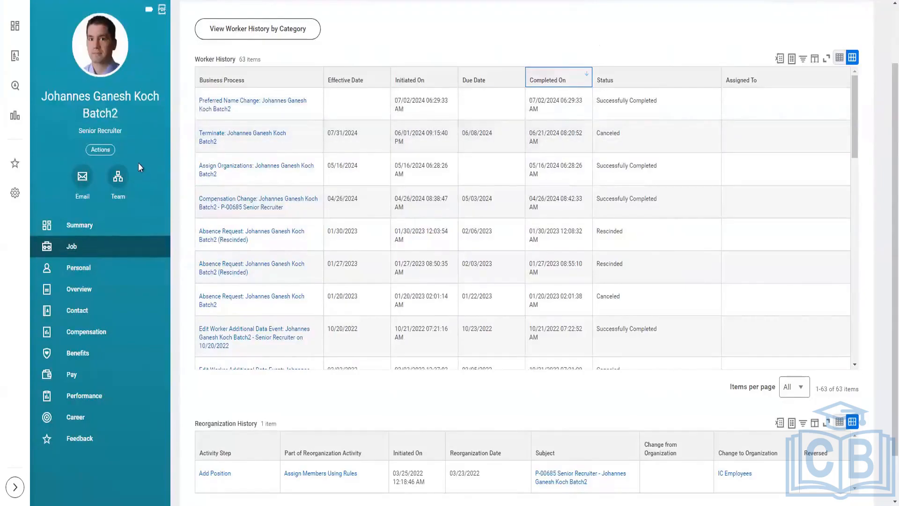
scroll(300, 246, up, 2)
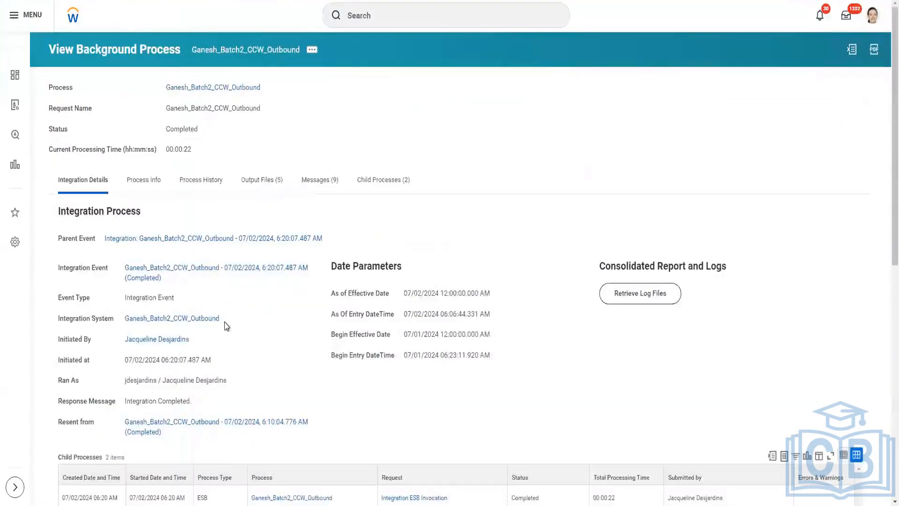
- Launch the Ganesh_Batch2_CCW_Outbound integration from its related actions with the Run Now frequency and open its launch parameters
mouse_move(226, 323)
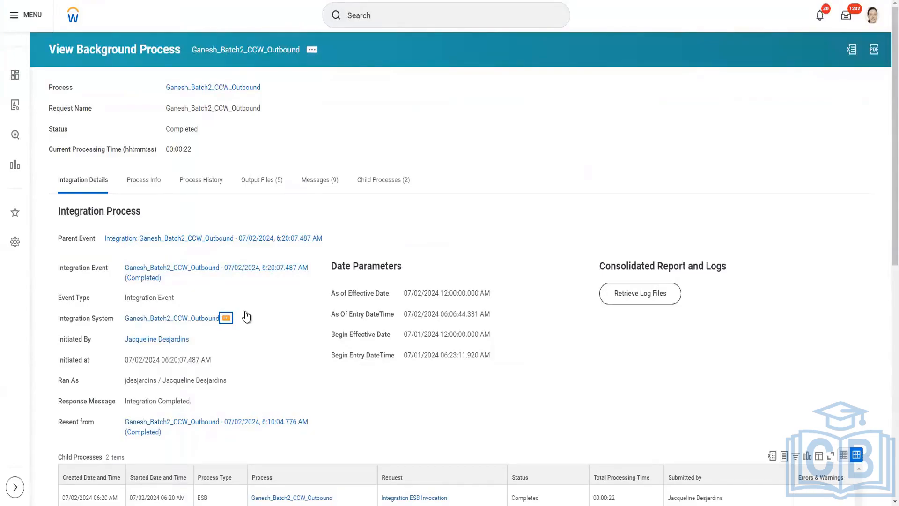
click(248, 316)
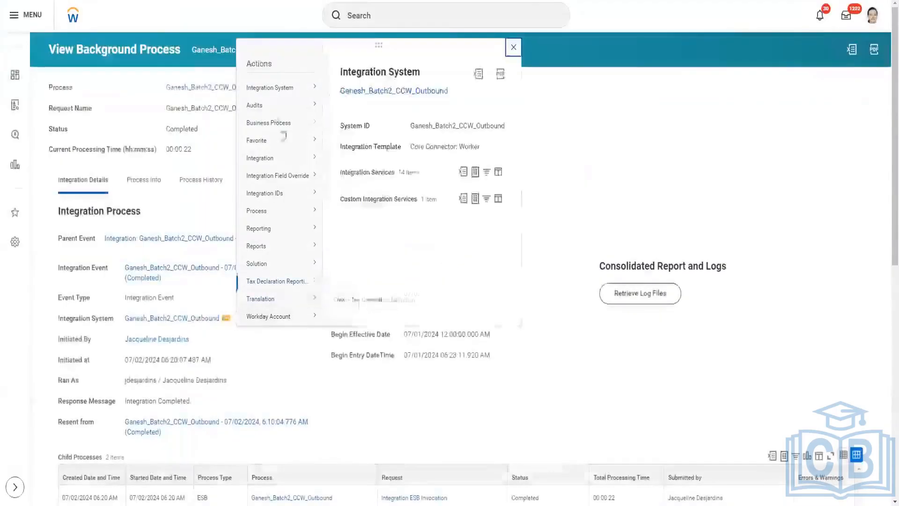
mouse_move(288, 162)
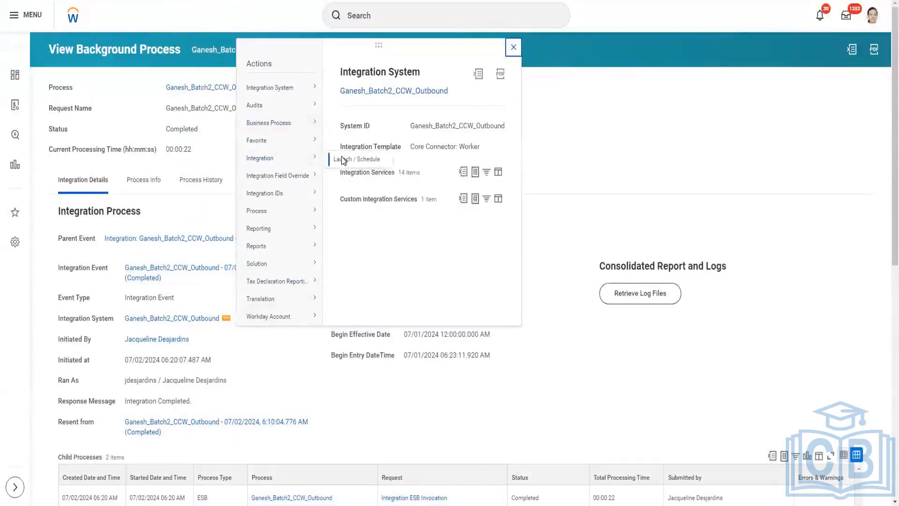
click(644, 199)
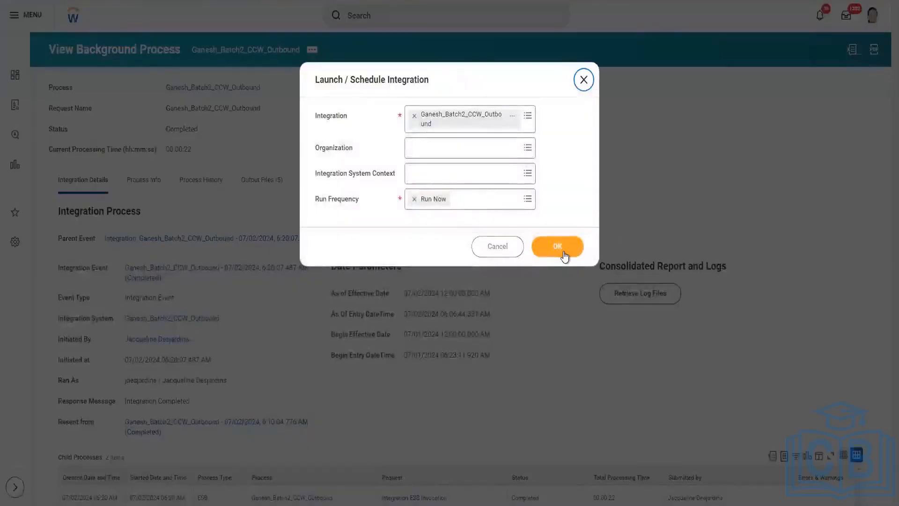
click(565, 256)
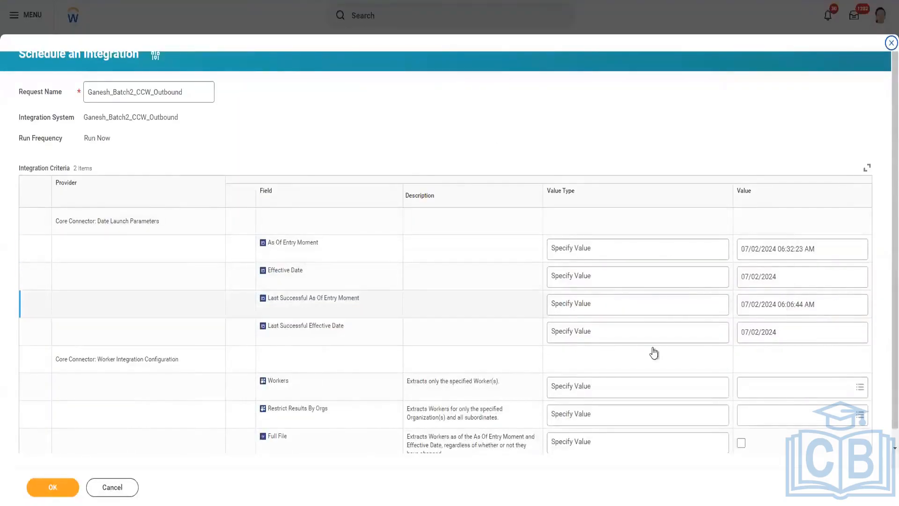
- Run Ganesh_Batch2_CCW_Outbound with the prefilled date launch parameters and refresh the background process to follow its status
click(53, 487)
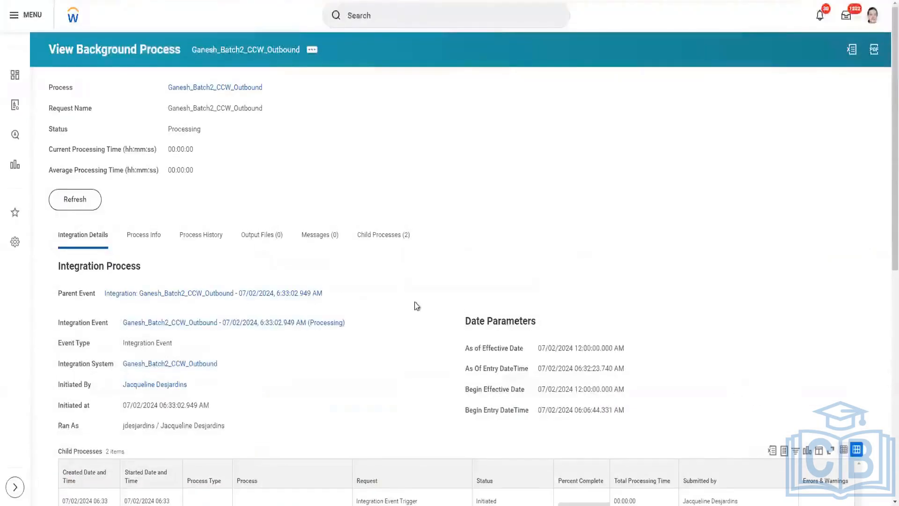
scroll(580, 323, down, 2)
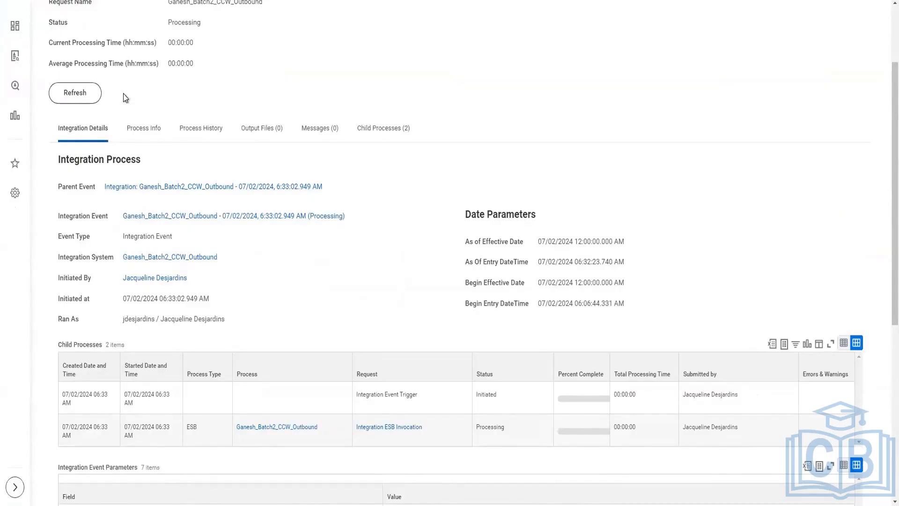
click(79, 95)
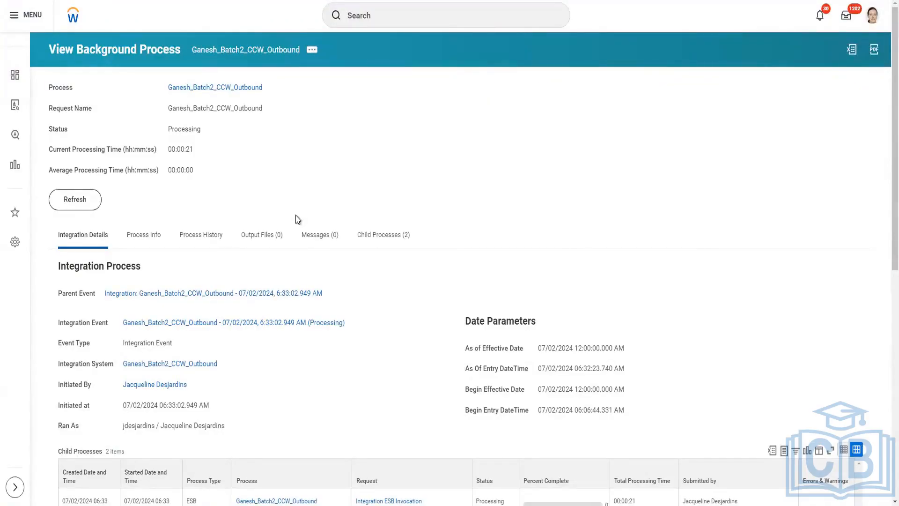
click(75, 199)
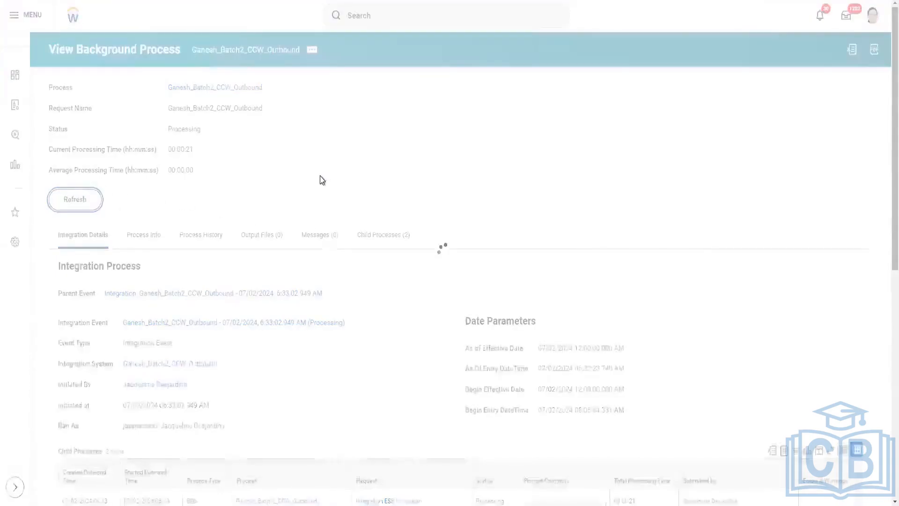
scroll(333, 189, down, 5)
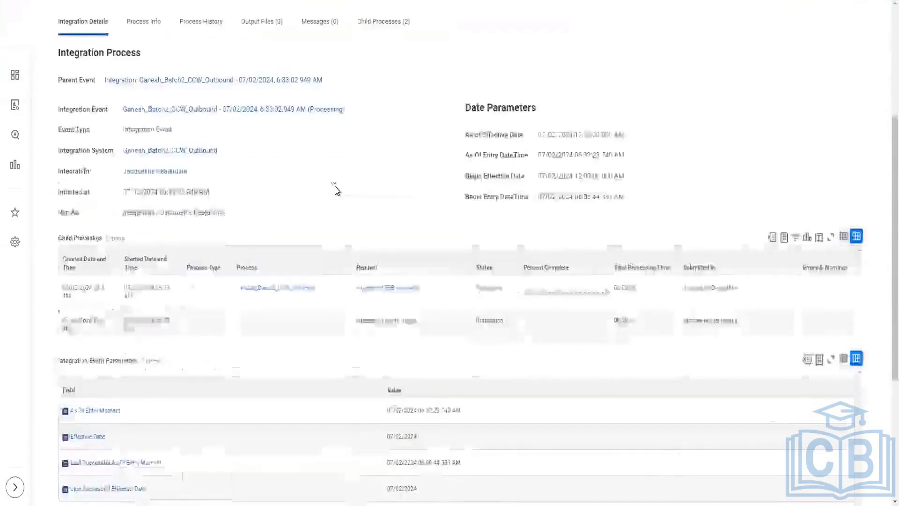
scroll(282, 179, up, 3)
click(75, 146)
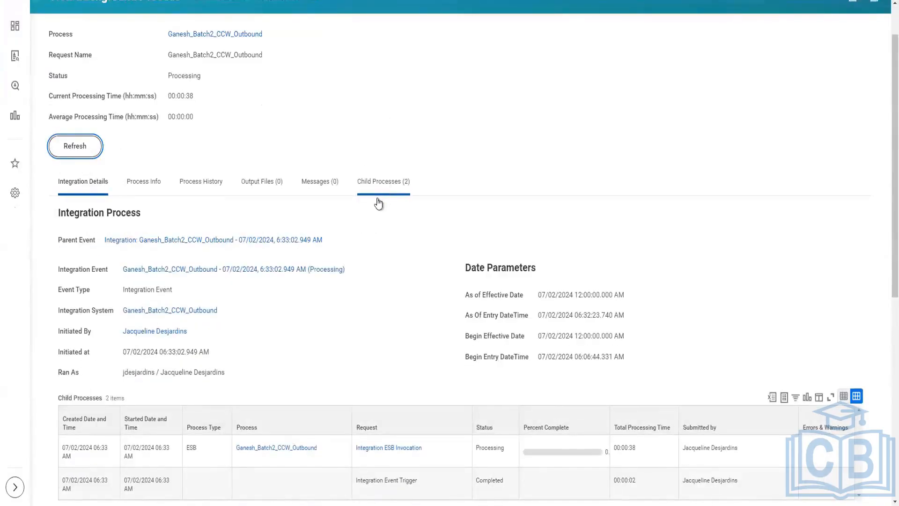
scroll(378, 203, up, 1)
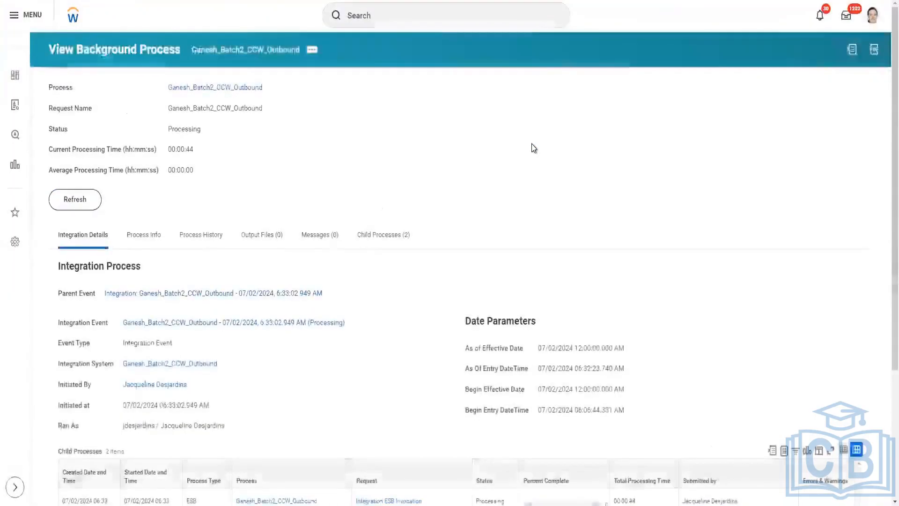
- Review the run's child processes, integration event parameters and generated sequences, and refresh the process status
scroll(411, 237, down, 2)
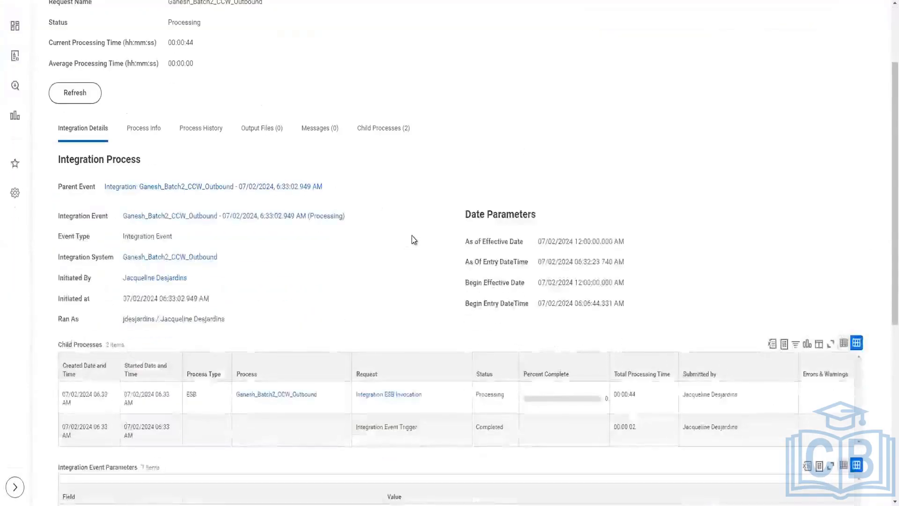
scroll(412, 239, down, 2)
scroll(342, 488, down, 4)
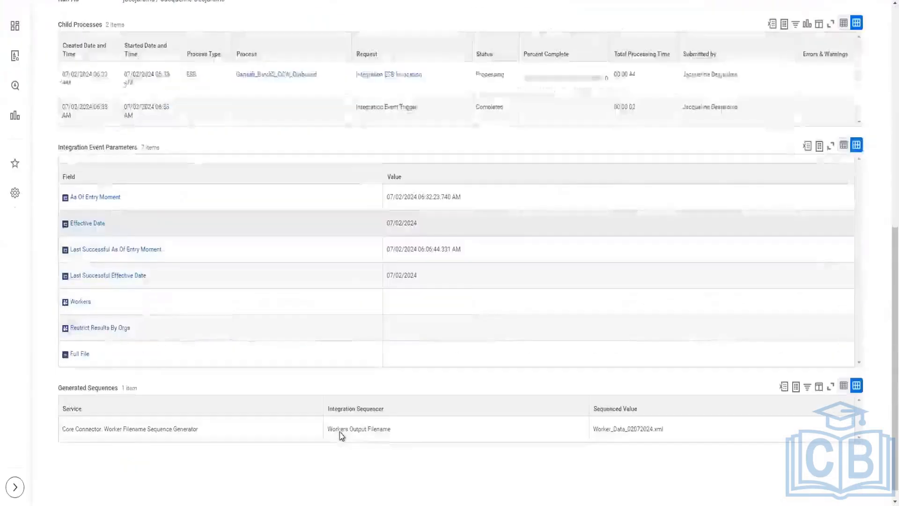
scroll(331, 434, up, 5)
scroll(104, 70, up, 2)
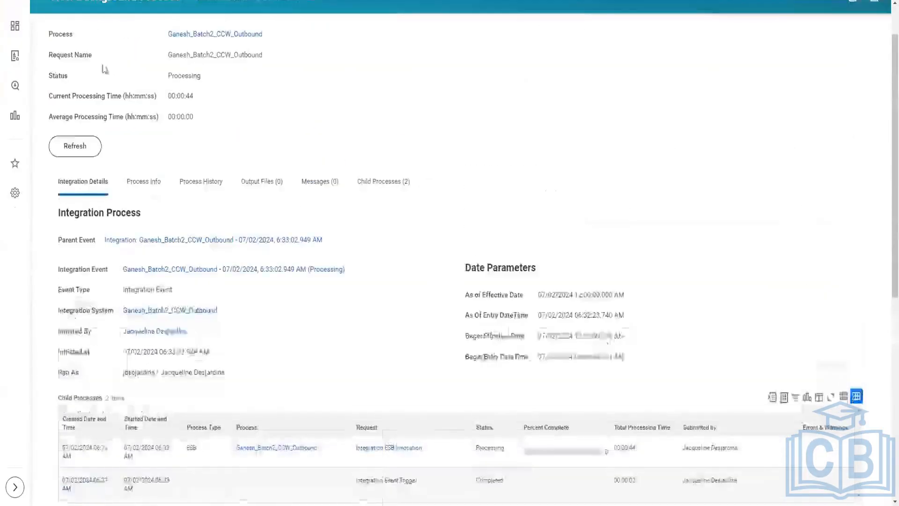
click(94, 153)
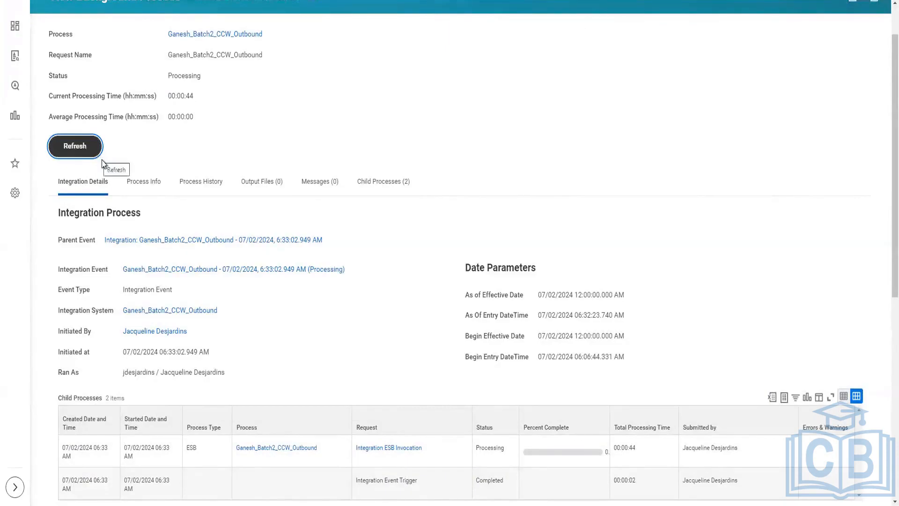
click(96, 156)
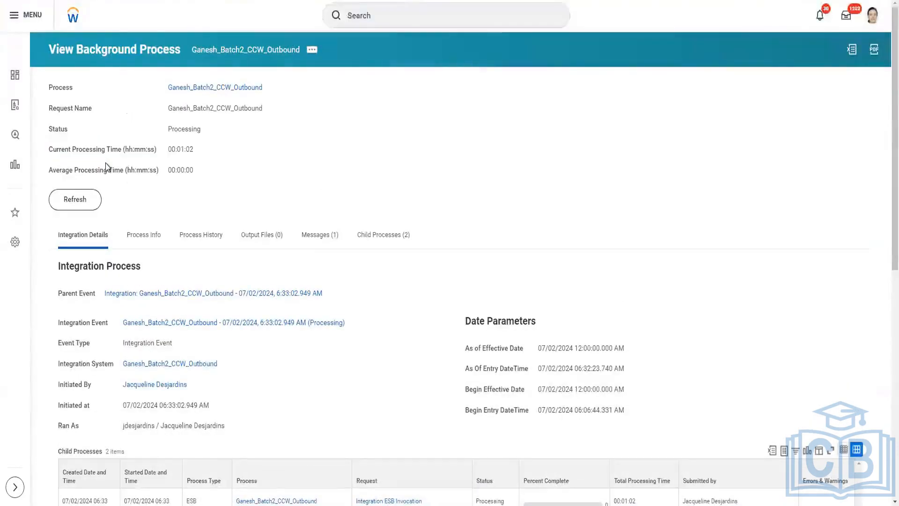
- Refresh the background process repeatedly to check its percent complete and open the list of output files
scroll(580, 428, down, 1)
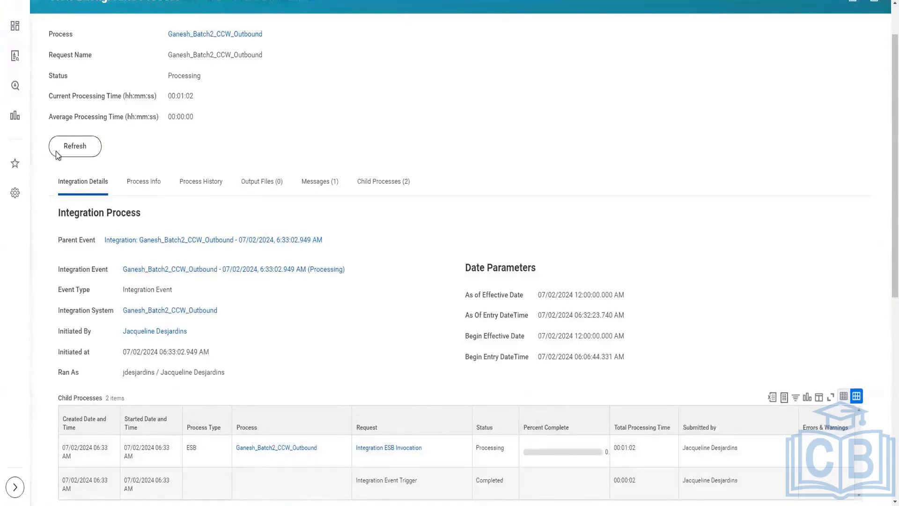
click(74, 147)
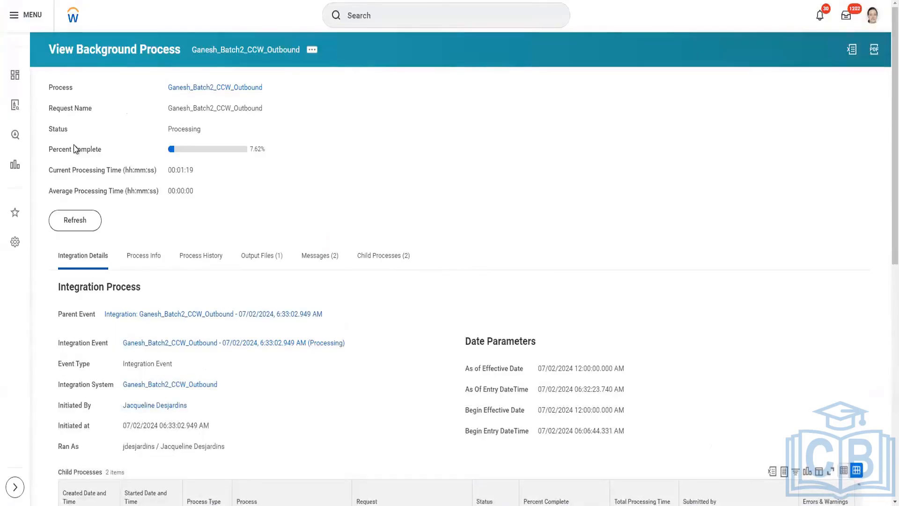
scroll(538, 214, down, 3)
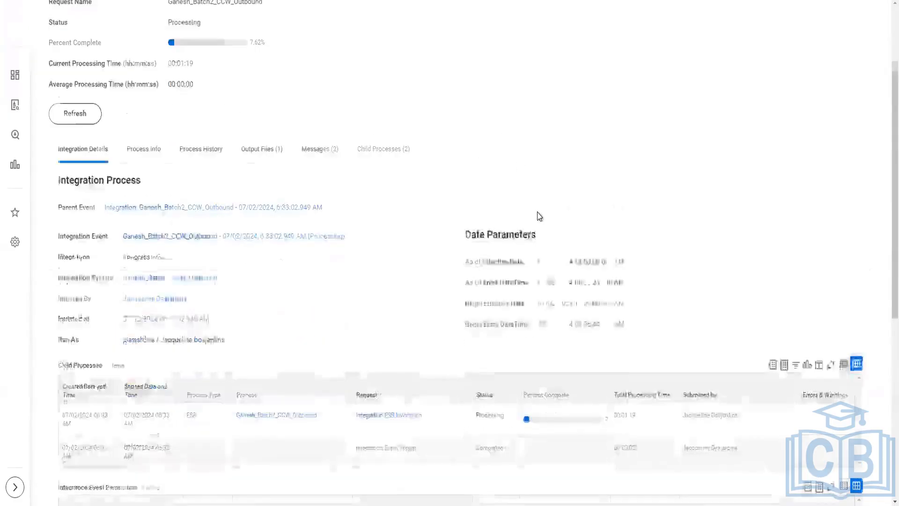
scroll(158, 182, up, 2)
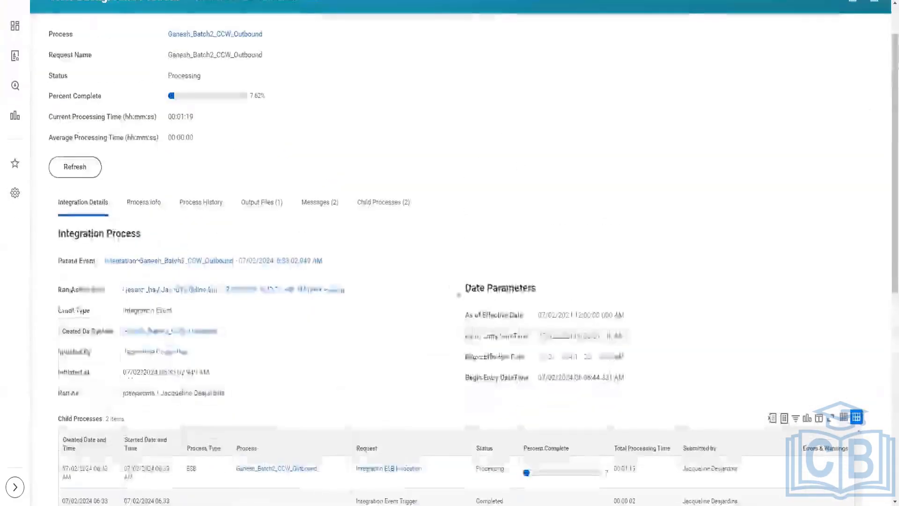
click(72, 176)
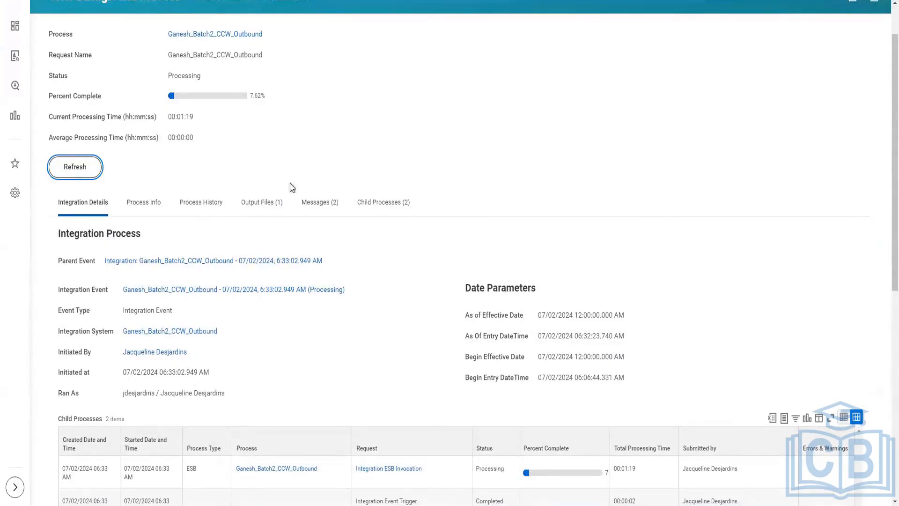
click(217, 208)
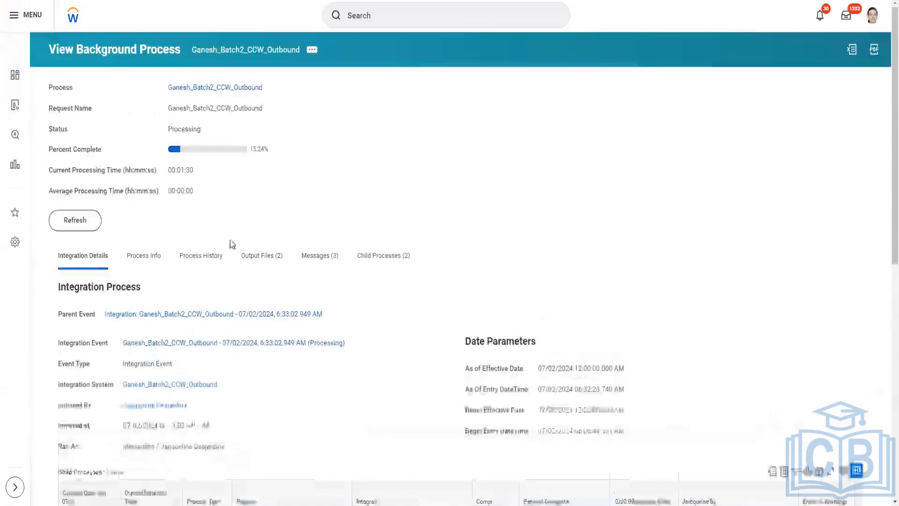
click(269, 262)
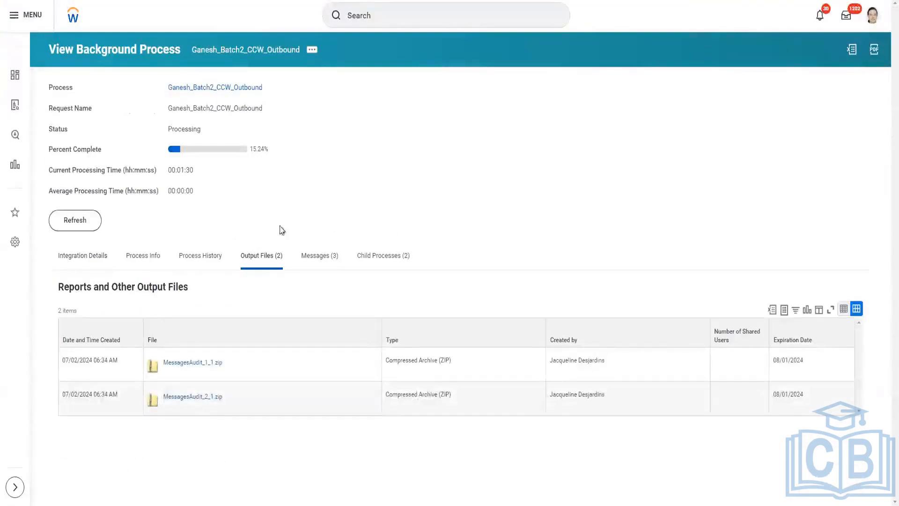
- Refresh the process and check the child processes' progress and the date parameters in the integration details
click(89, 226)
click(78, 229)
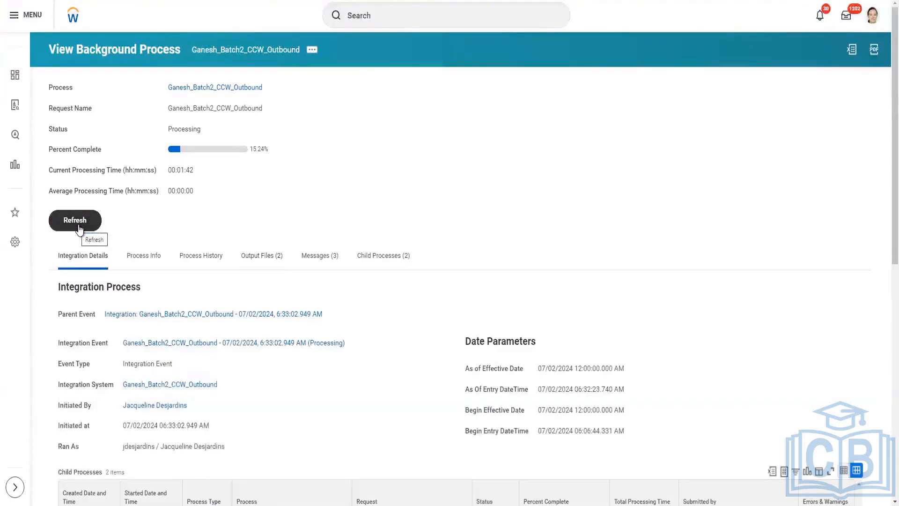
scroll(499, 215, down, 3)
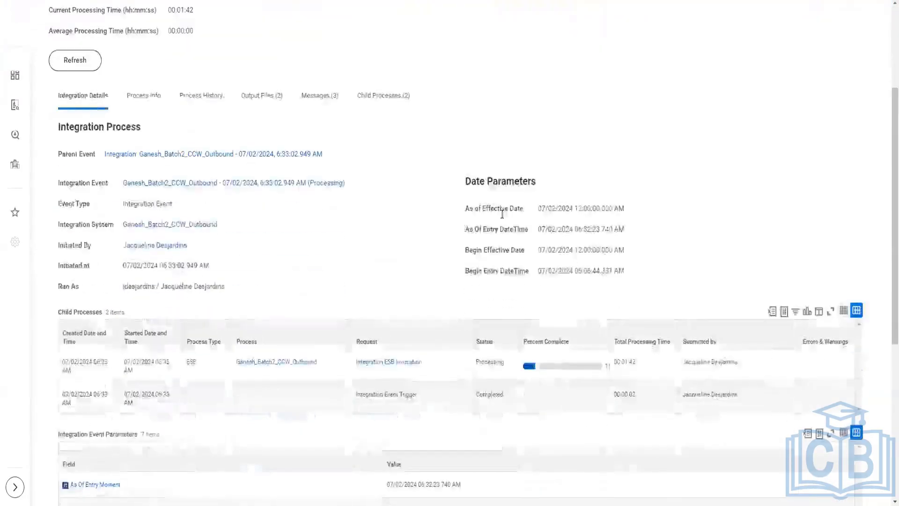
scroll(384, 256, down, 2)
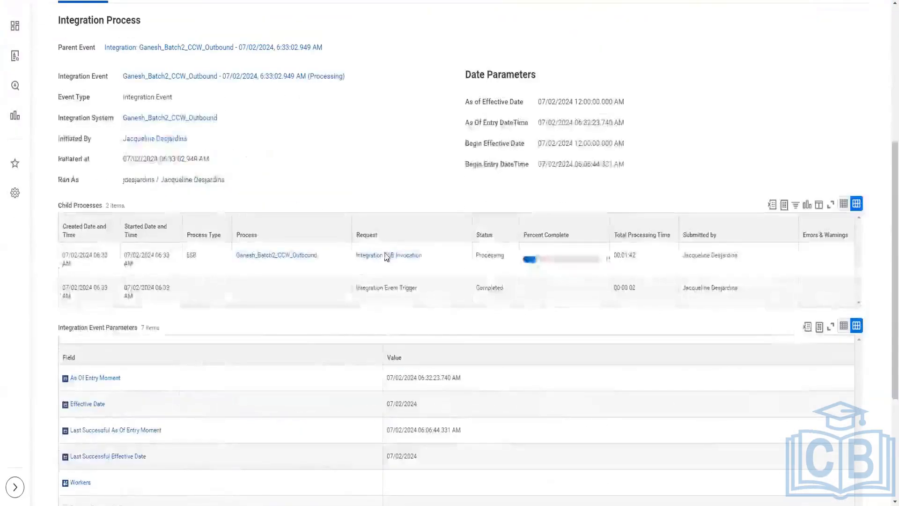
scroll(361, 286, up, 4)
scroll(361, 286, up, 1)
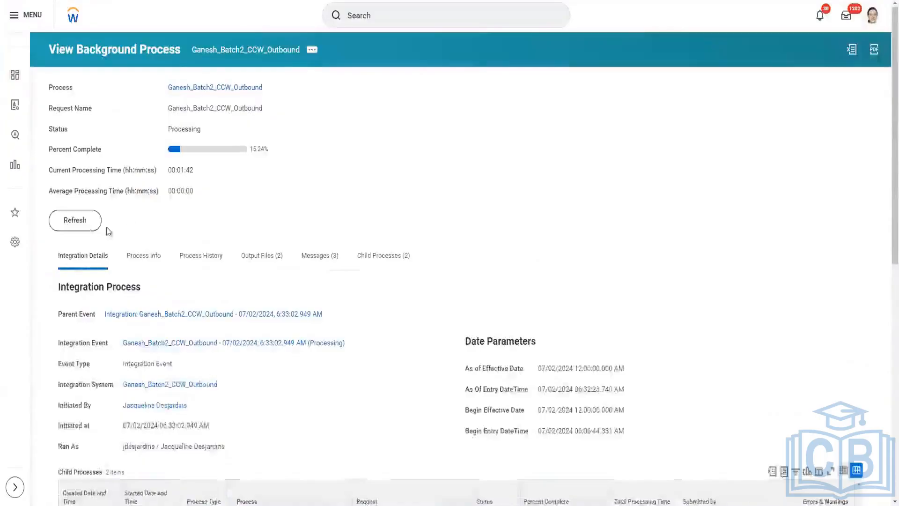
click(68, 223)
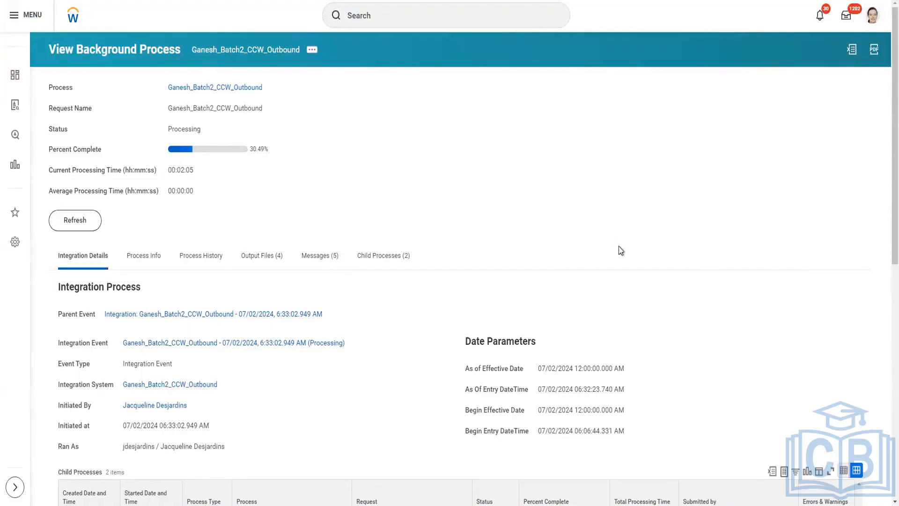
- Refresh the run and look through its generated output files
click(84, 223)
click(267, 261)
scroll(383, 174, down, 2)
scroll(383, 175, up, 2)
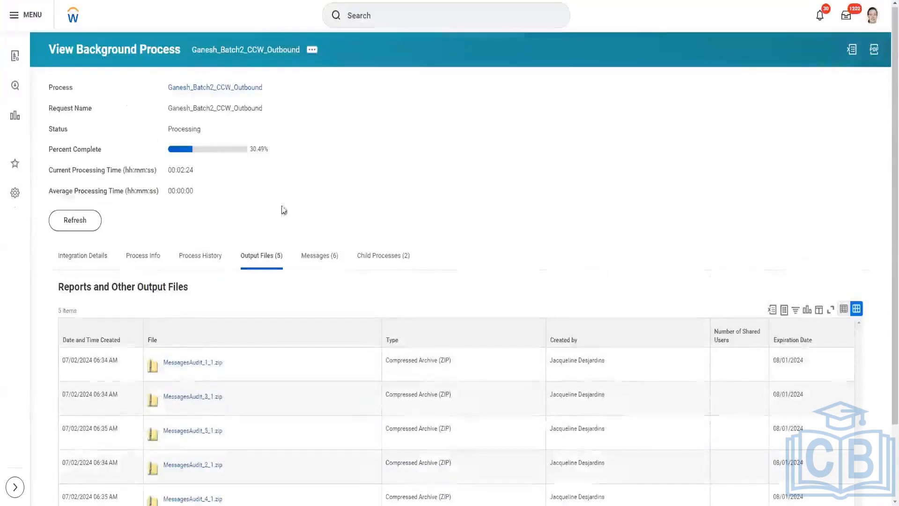
- Update the run's status and examine the Integration ESB Invocation child process and the integration event parameters
click(80, 221)
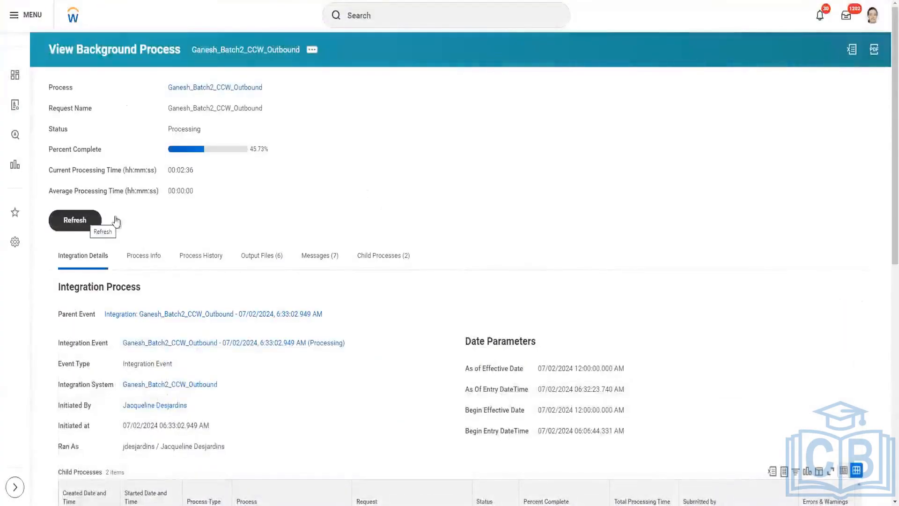
scroll(414, 263, down, 3)
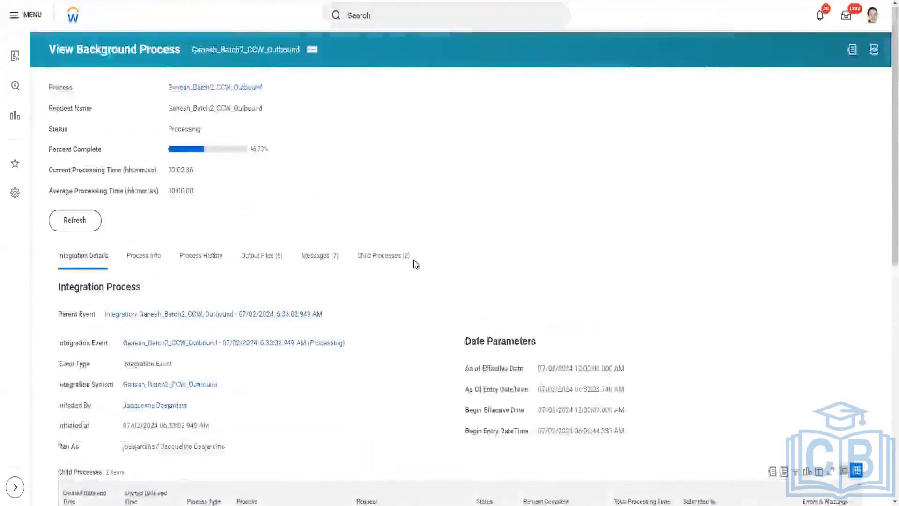
scroll(414, 261, down, 5)
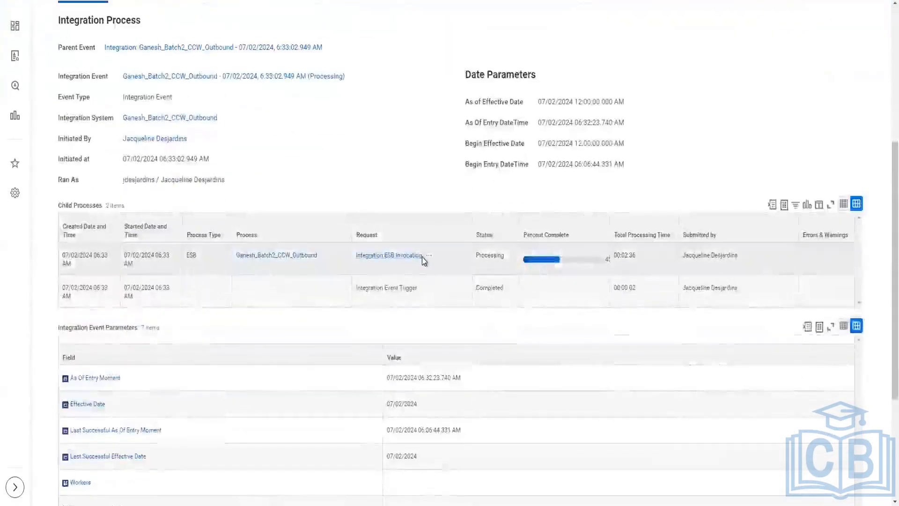
scroll(422, 257, up, 3)
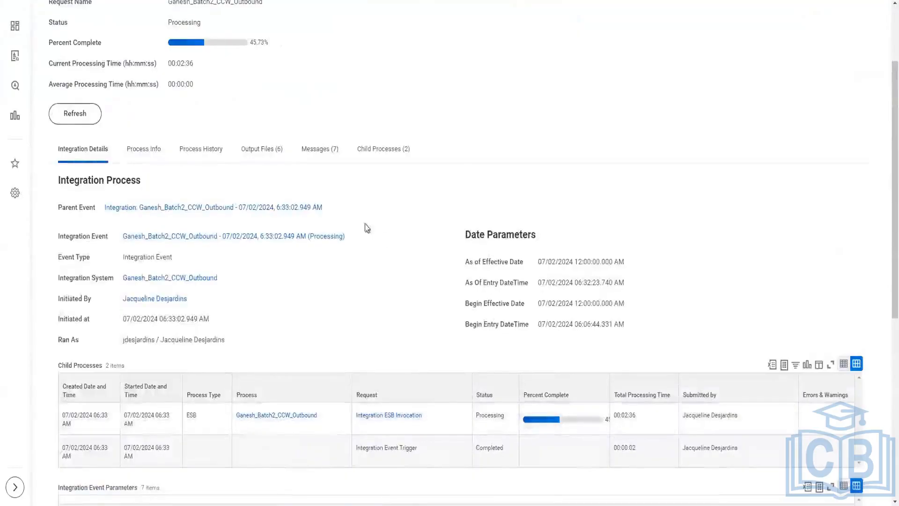
click(85, 117)
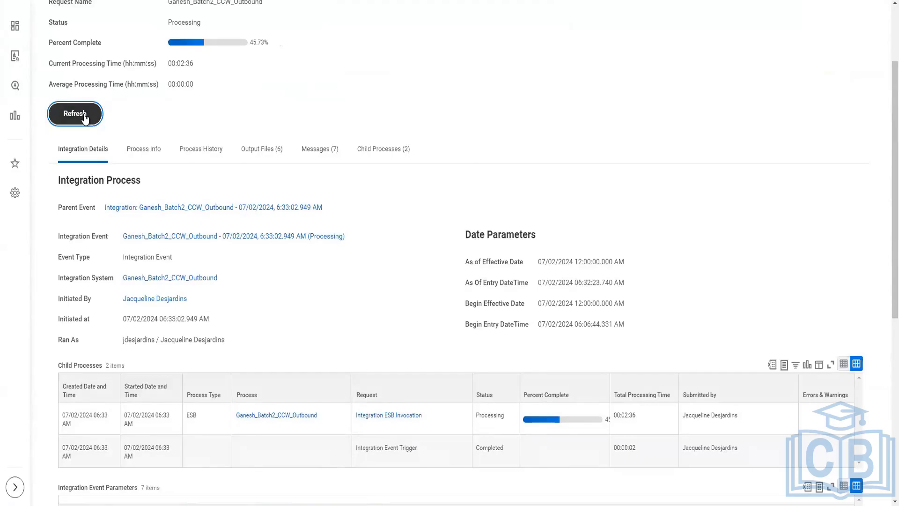
click(85, 116)
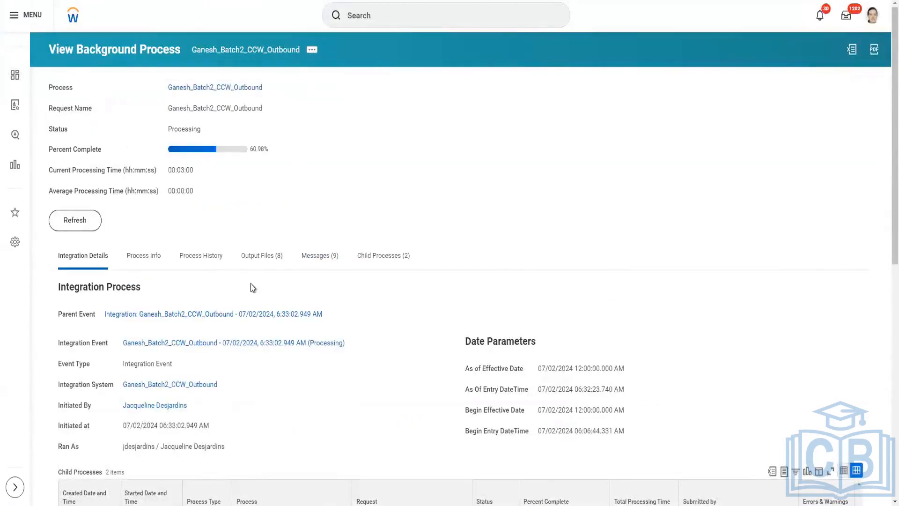
- Check the full list of output files and return to the integration details to review the run
click(283, 259)
scroll(408, 220, down, 2)
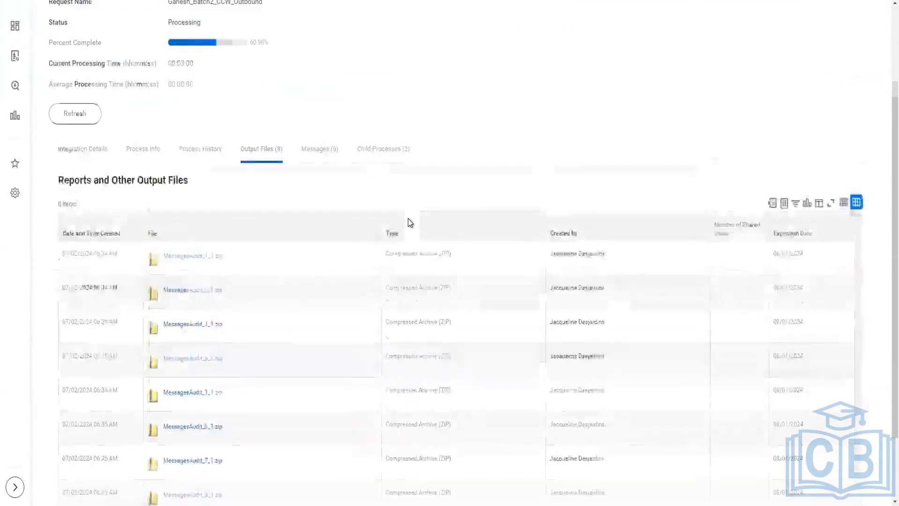
scroll(408, 220, down, 2)
scroll(409, 223, up, 4)
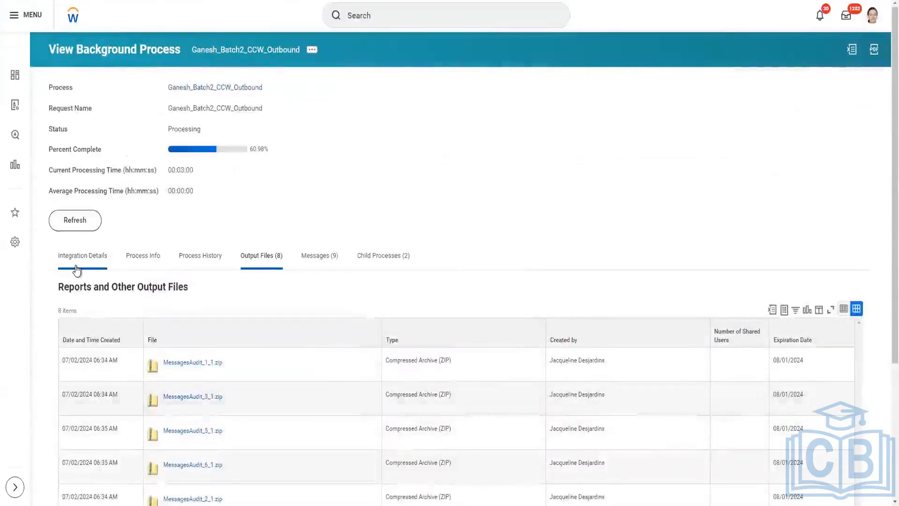
click(77, 269)
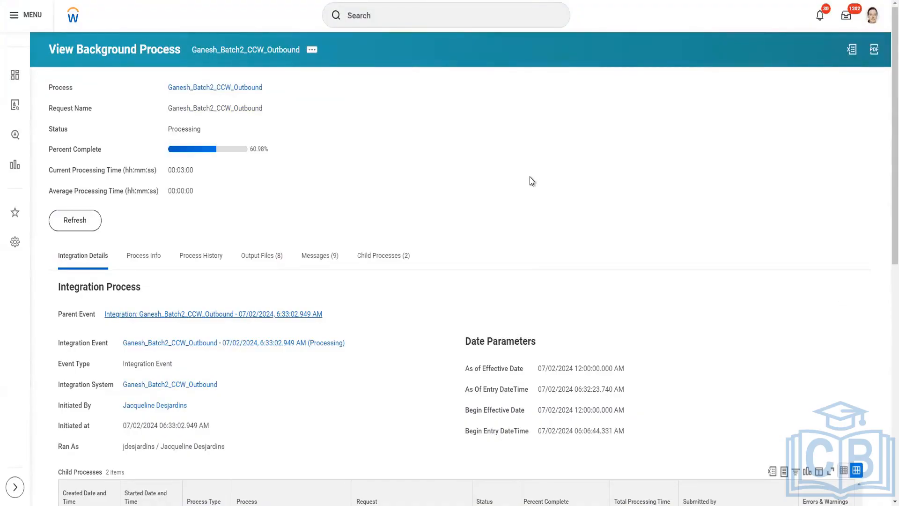
scroll(526, 194, down, 4)
scroll(524, 195, up, 4)
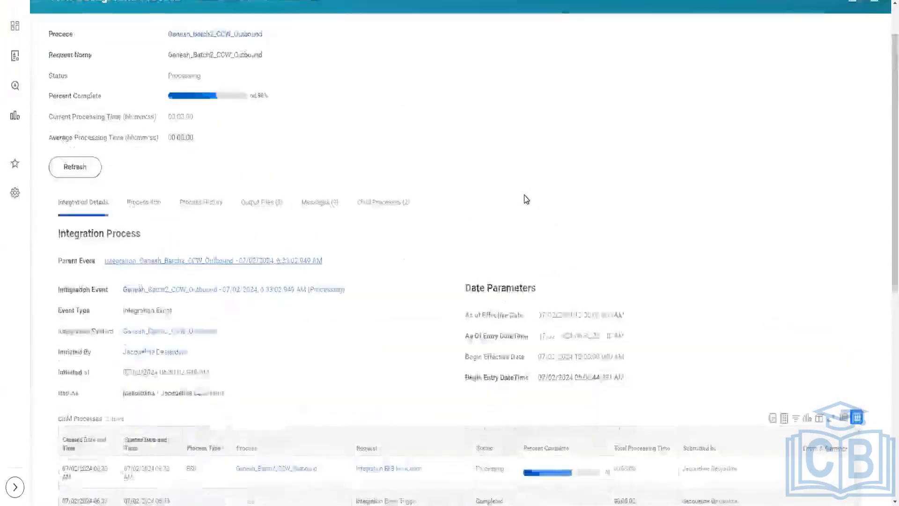
- Open the run's parent integration event and reload it through its overall process
scroll(524, 195, down, 2)
scroll(524, 196, up, 1)
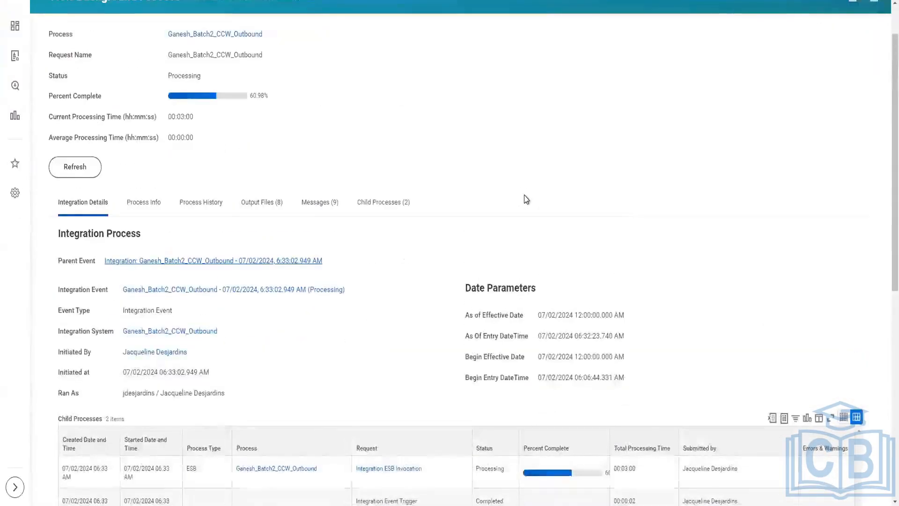
click(245, 267)
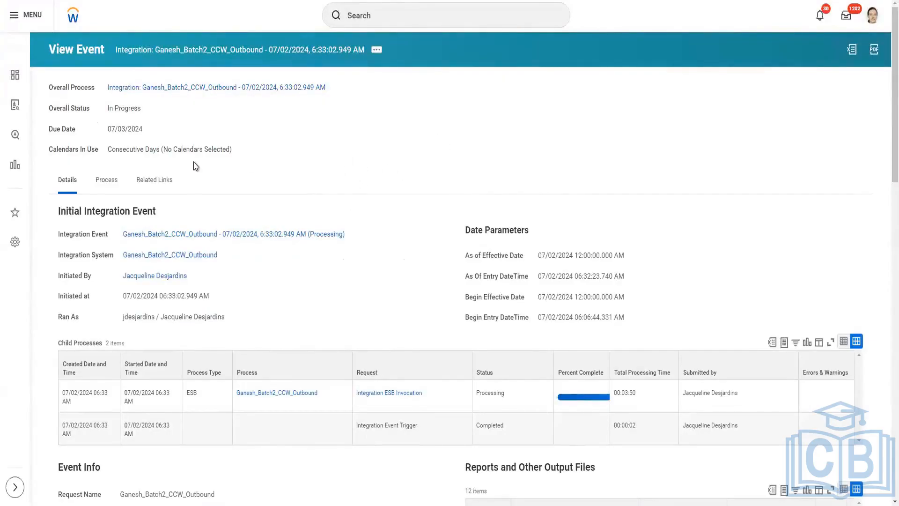
click(190, 89)
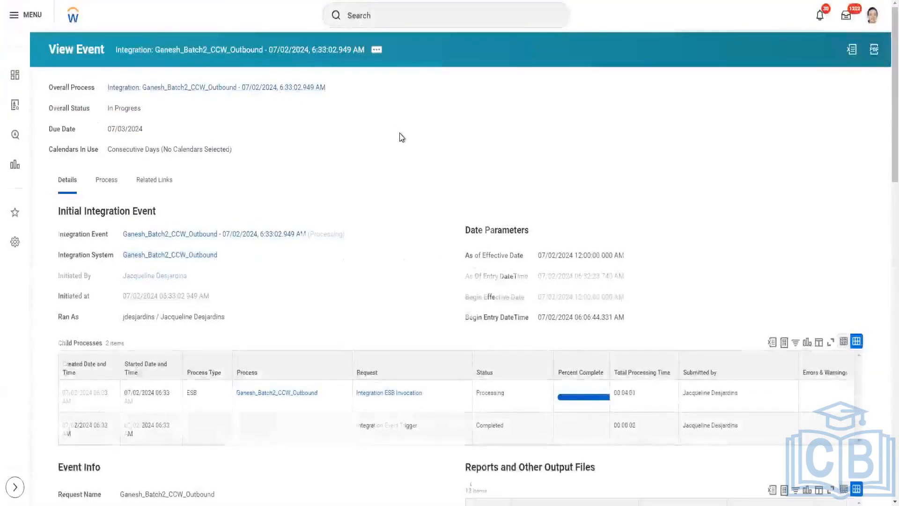
- Look through the event's output files, subsequent processes and event documents
scroll(400, 136, down, 15)
scroll(349, 199, down, 10)
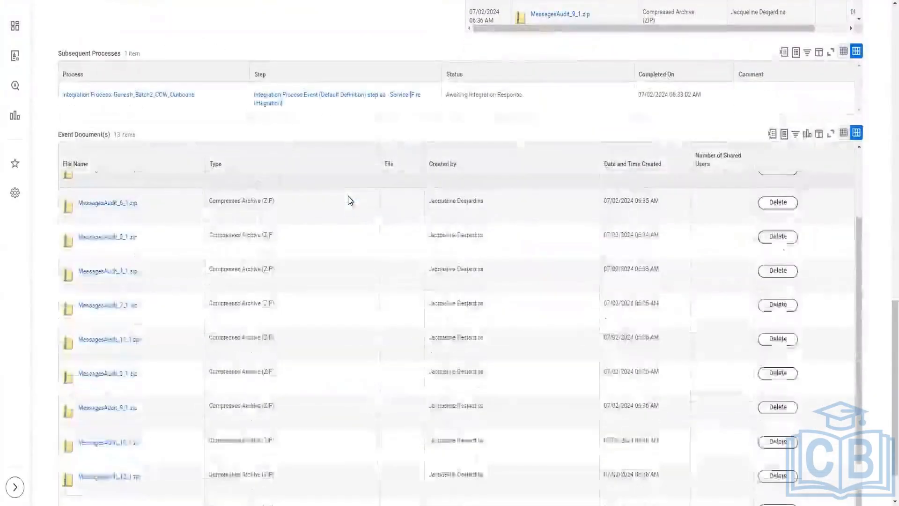
scroll(165, 286, up, 8)
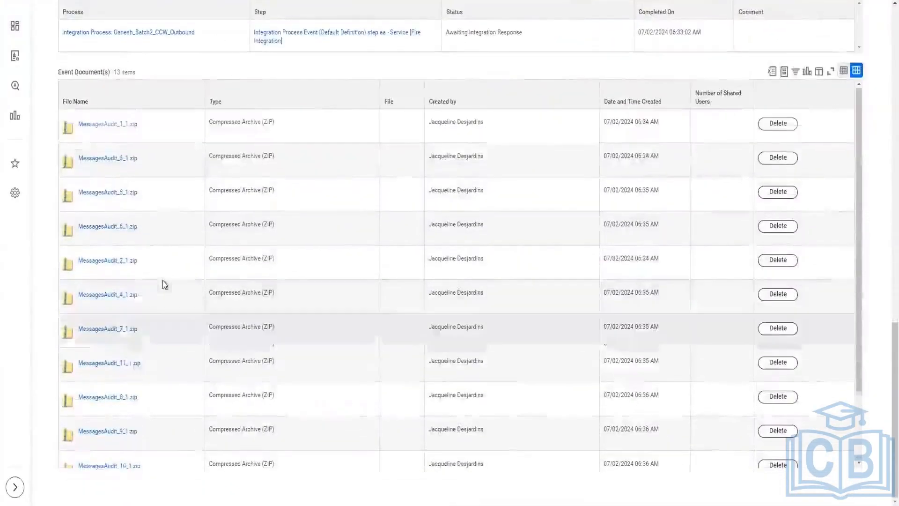
scroll(165, 274, up, 1)
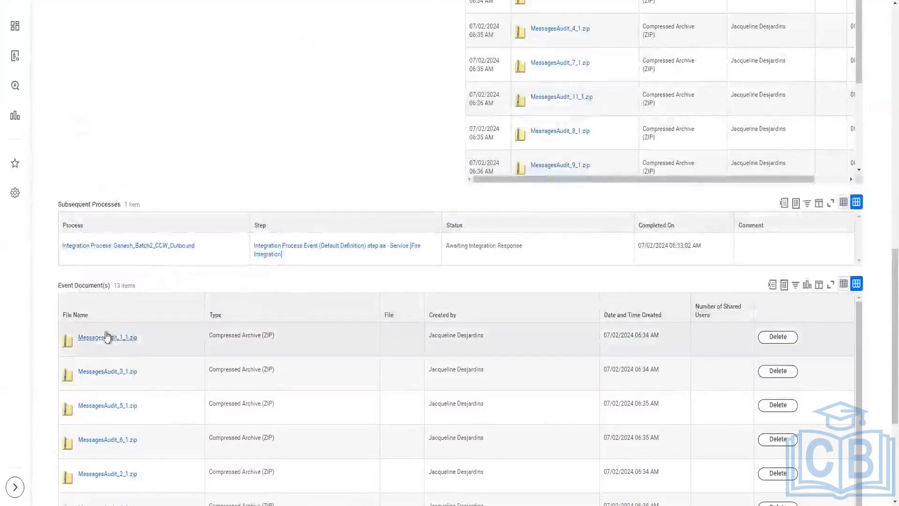
scroll(52, 281, down, 1)
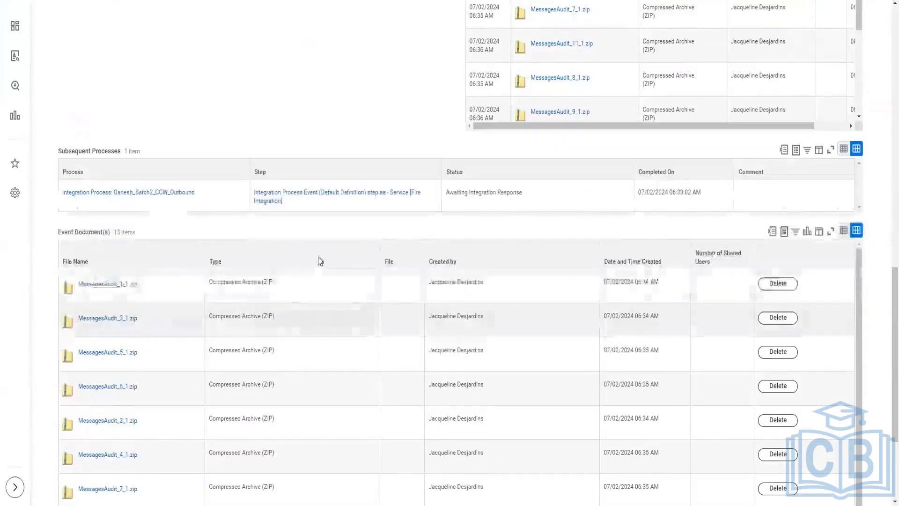
- Sort the event documents by type in descending order and check the list for an XML output file
click(313, 267)
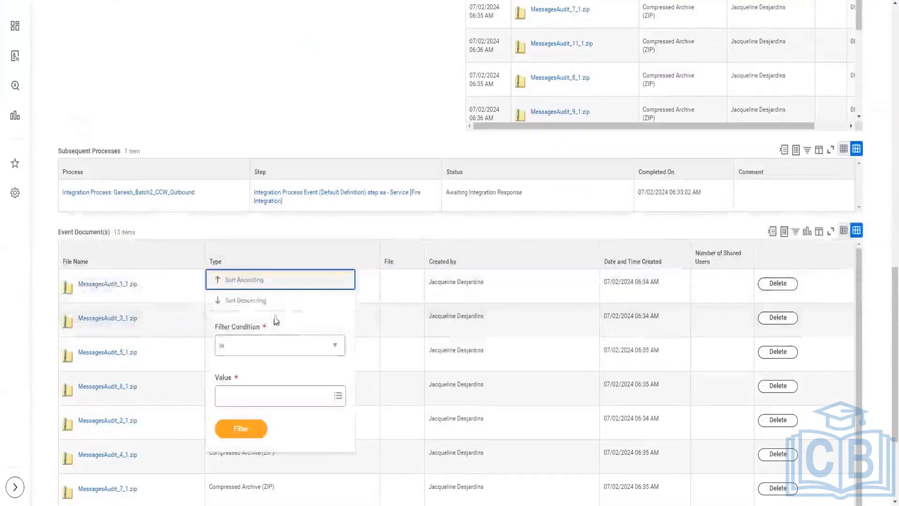
click(257, 299)
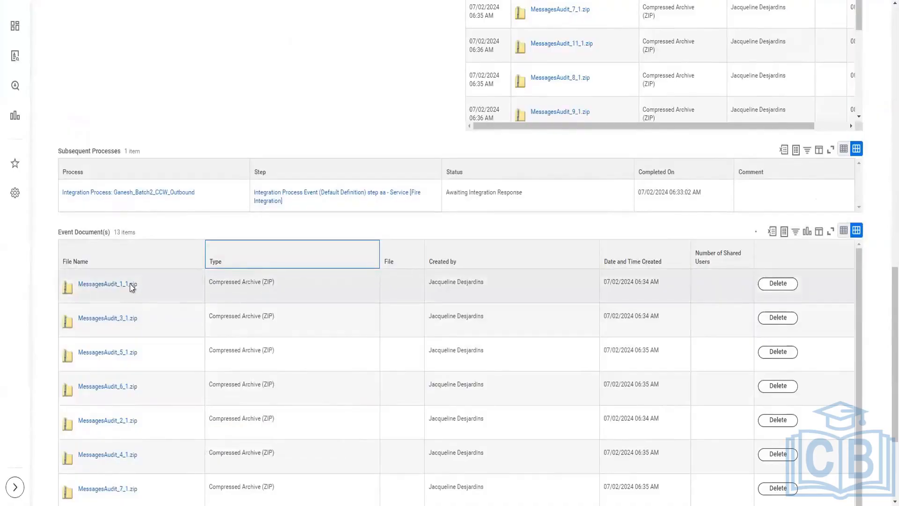
scroll(352, 209, down, 3)
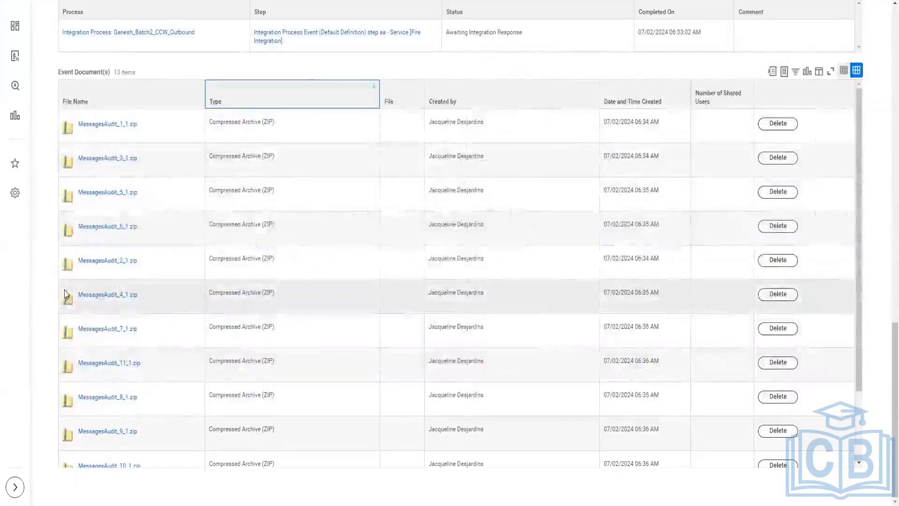
scroll(62, 289, down, 2)
scroll(46, 274, up, 15)
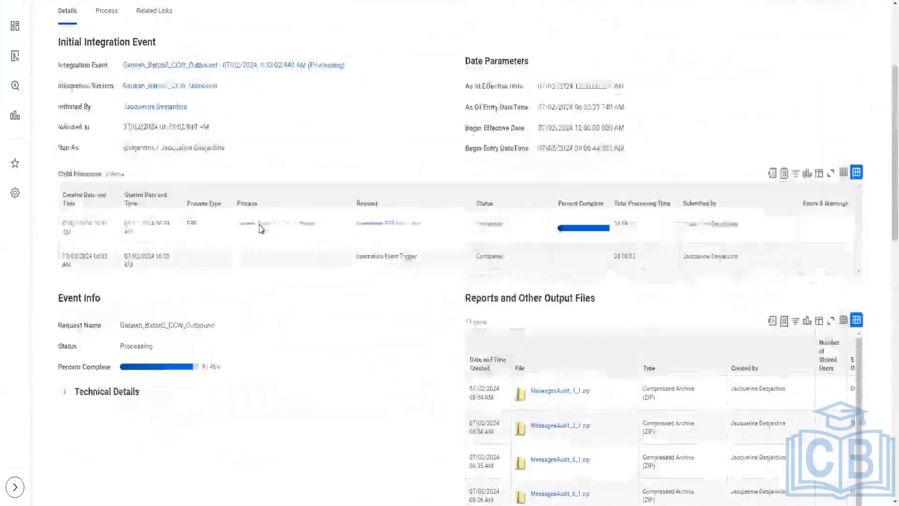
- Reload the event through its overall process to update the run status, widening the child processes' Percent Complete column in between
scroll(260, 228, up, 3)
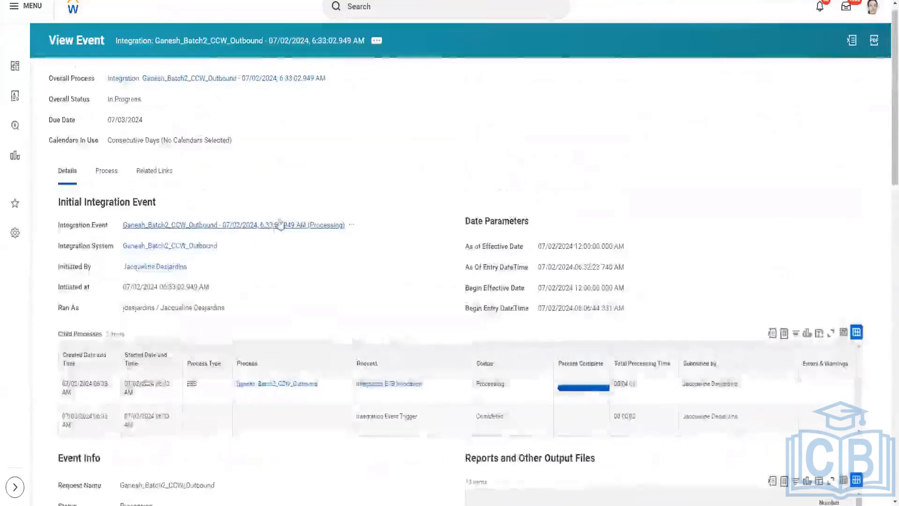
click(253, 79)
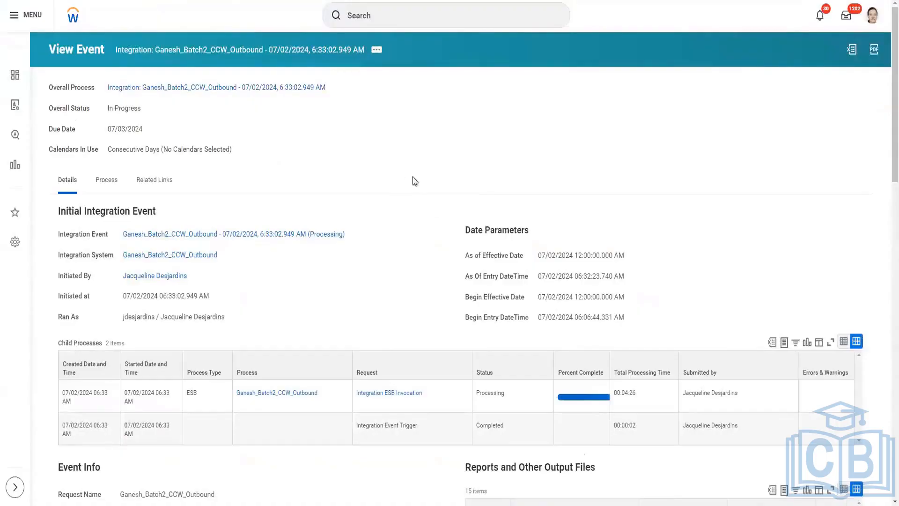
drag(552, 361, 447, 309)
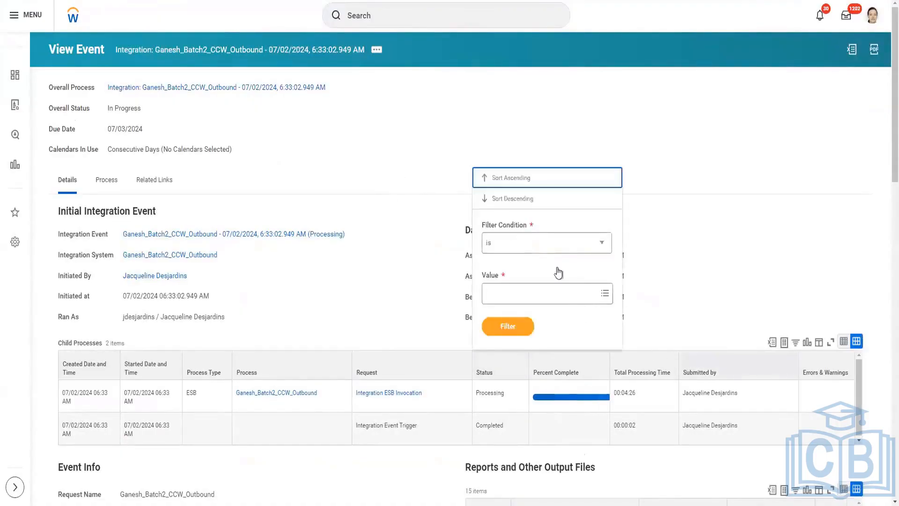
click(446, 229)
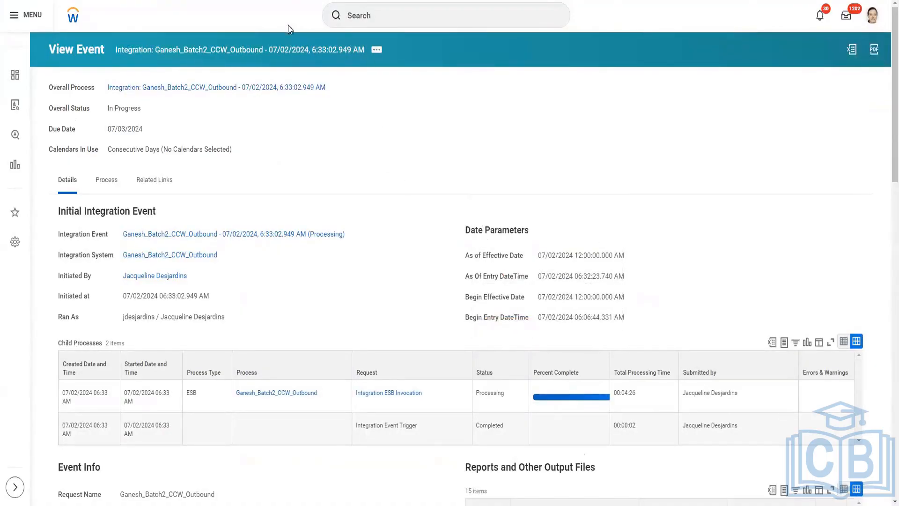
click(321, 88)
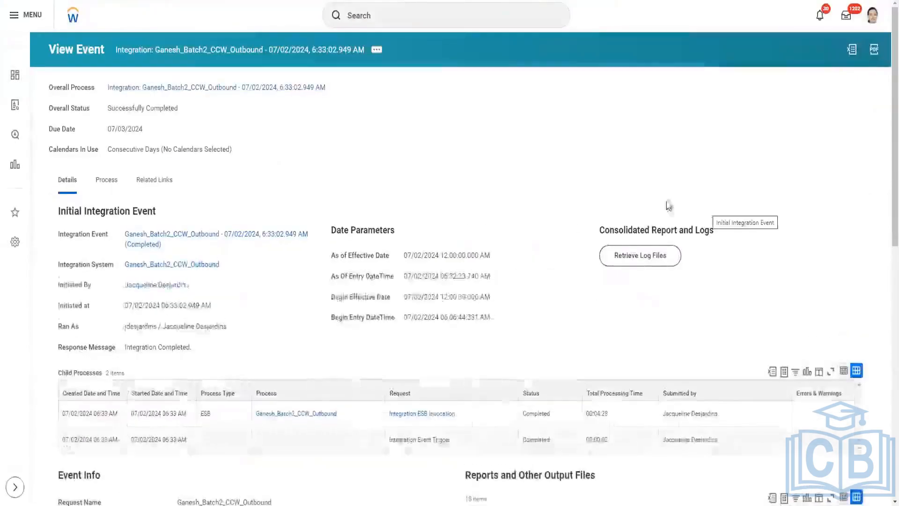
- Sort the reloaded event's documents by type in descending order again and look through the full list
scroll(296, 319, down, 20)
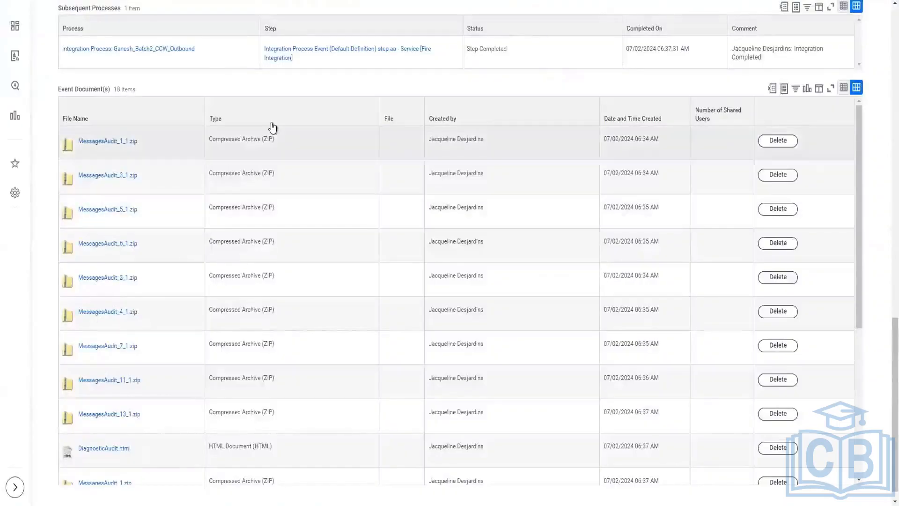
click(270, 121)
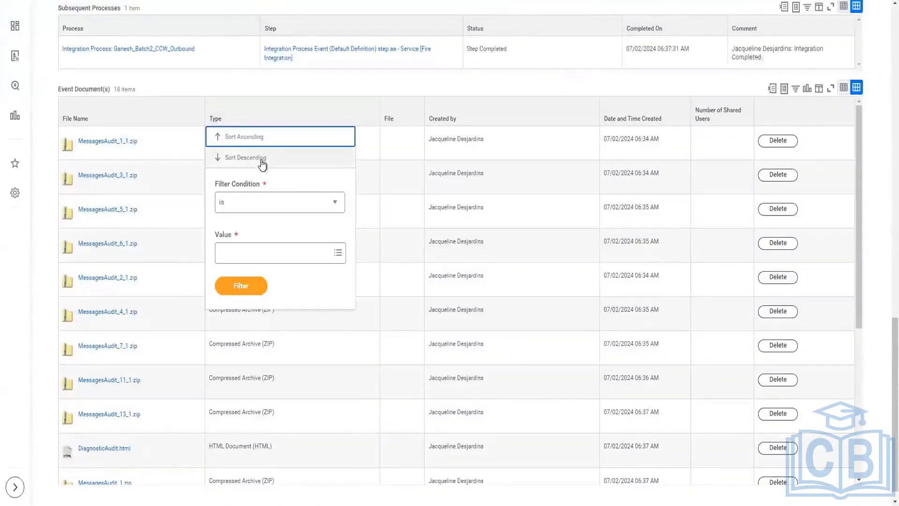
click(261, 160)
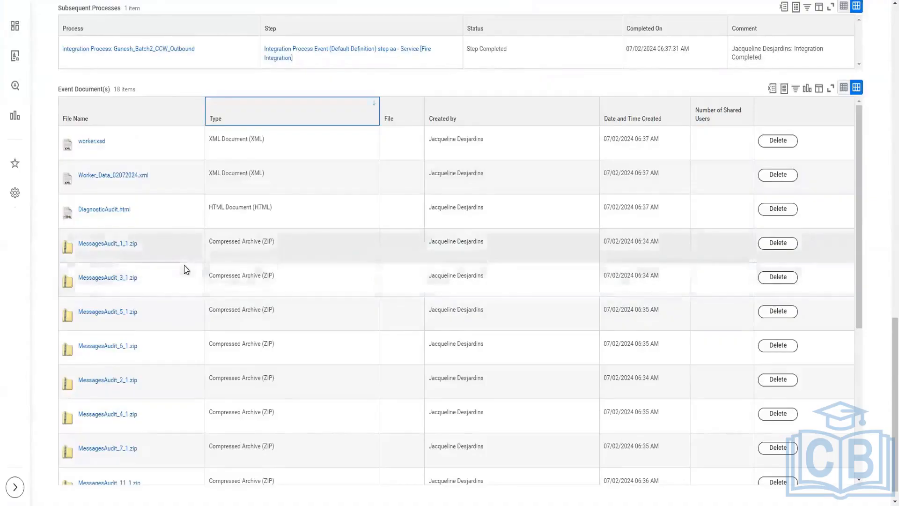
scroll(35, 291, down, 1)
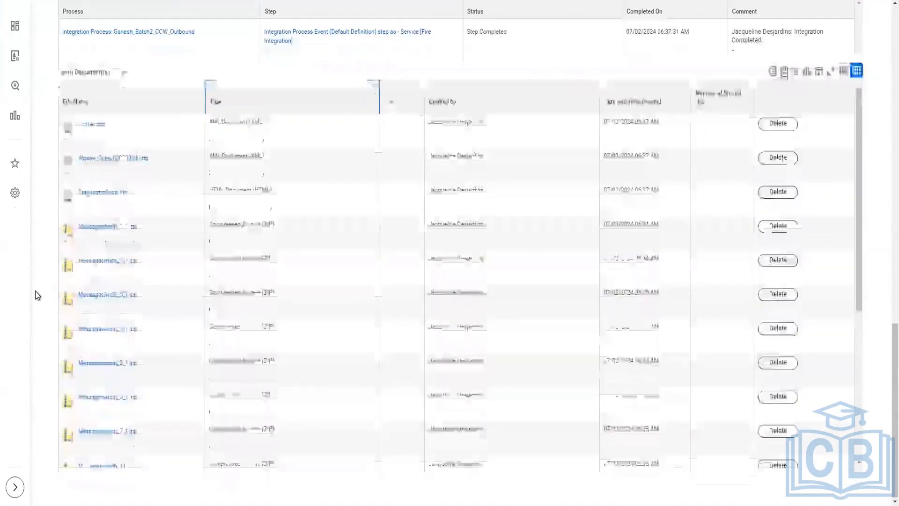
scroll(35, 291, up, 3)
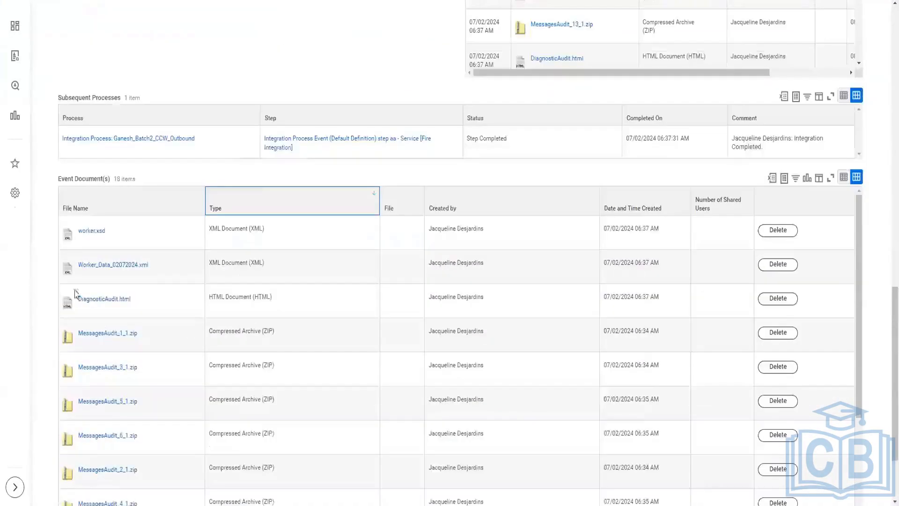
scroll(220, 295, down, 4)
scroll(220, 295, down, 2)
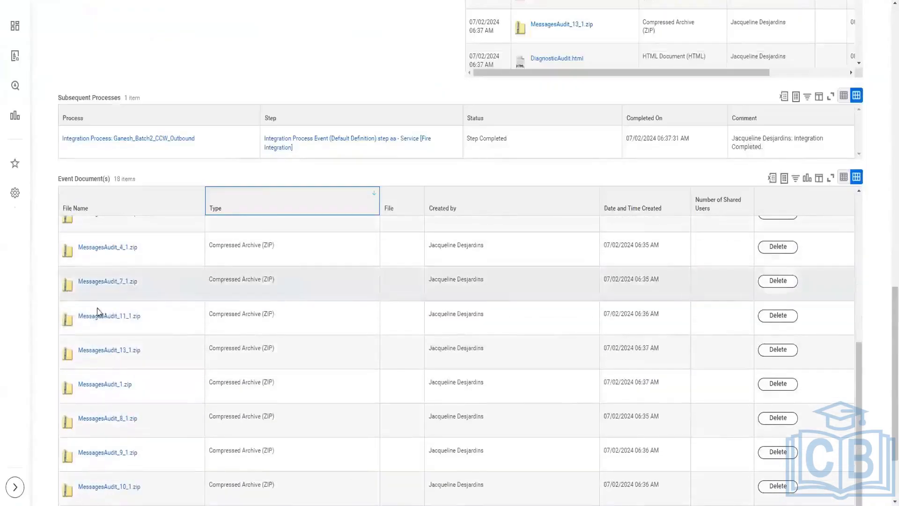
scroll(50, 305, down, 3)
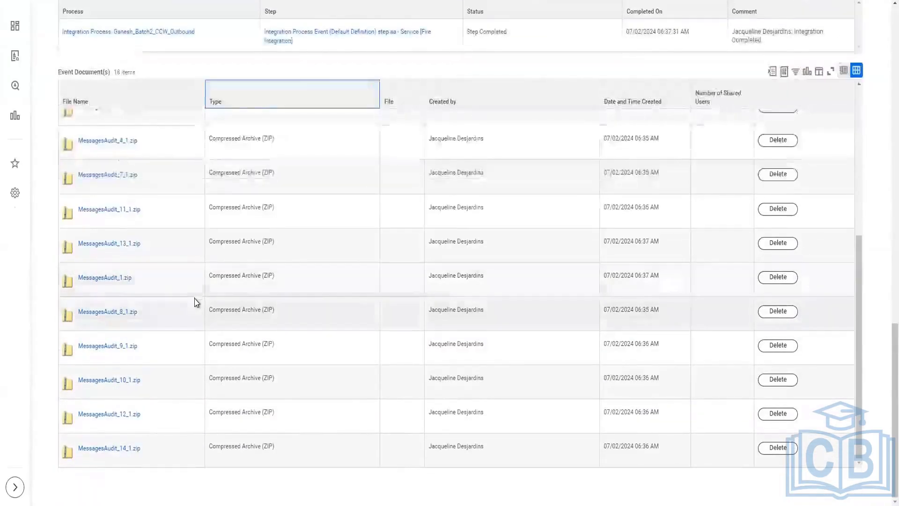
scroll(195, 299, up, 5)
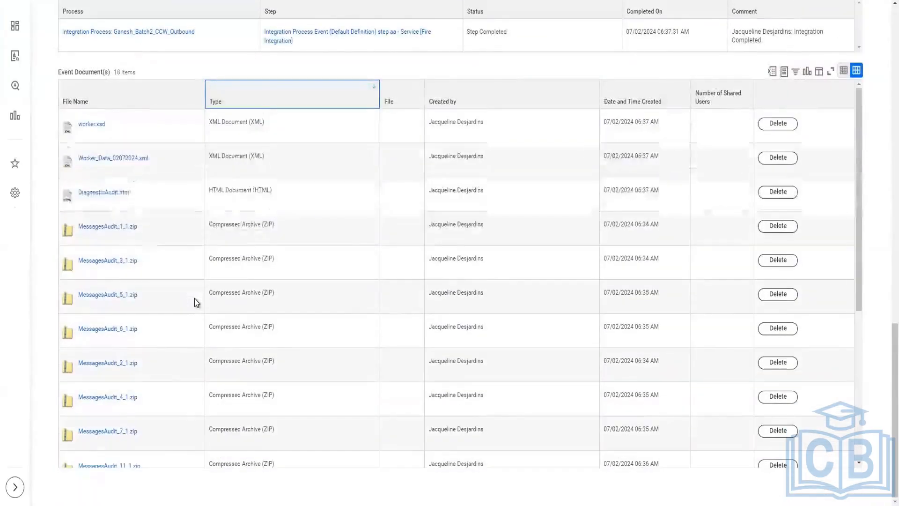
- Download Worker_Data_02072024.xml, open it from the Downloads folder and examine its XML content
click(128, 160)
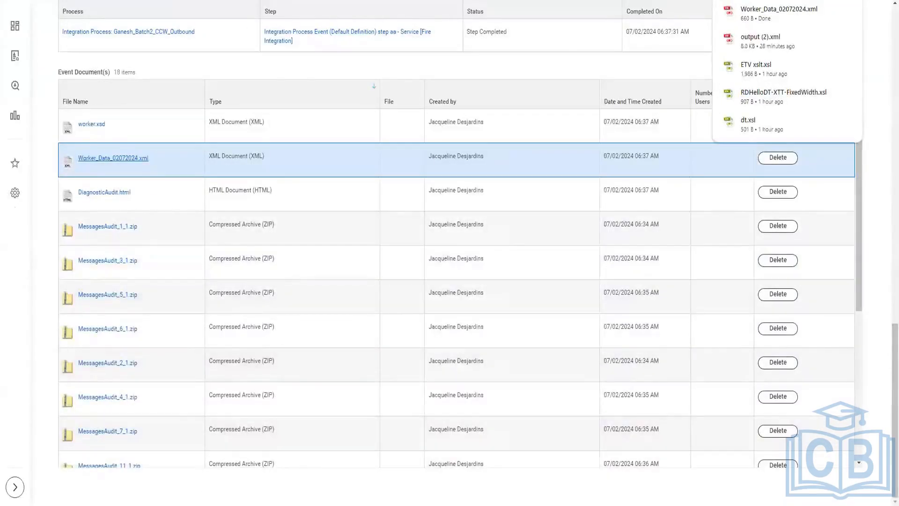
click(206, 505)
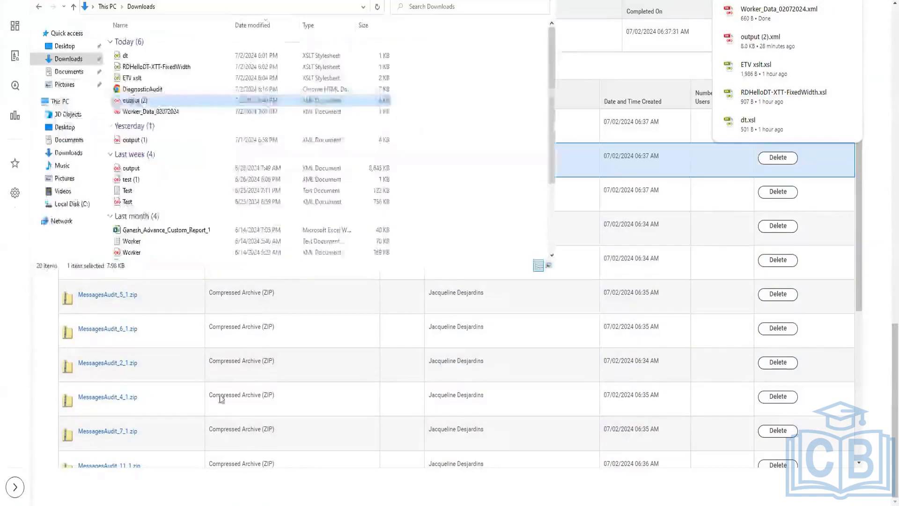
click(169, 113)
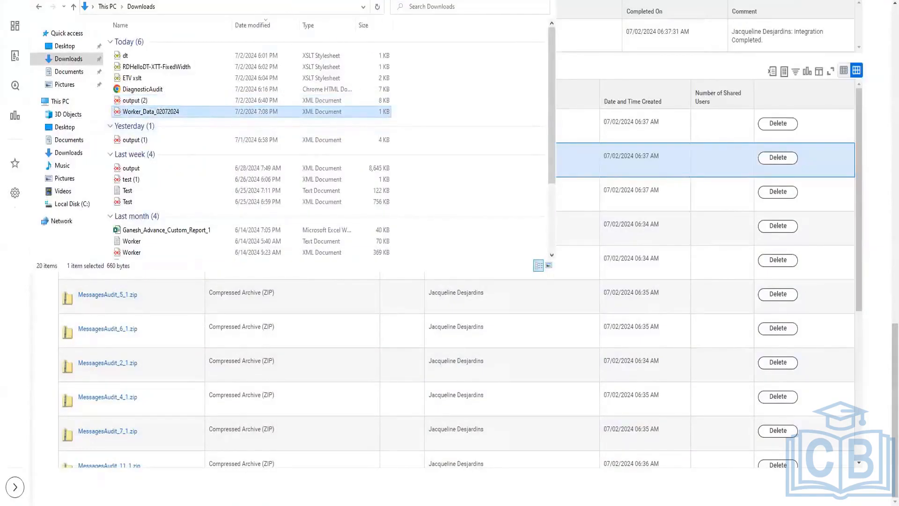
key(Return)
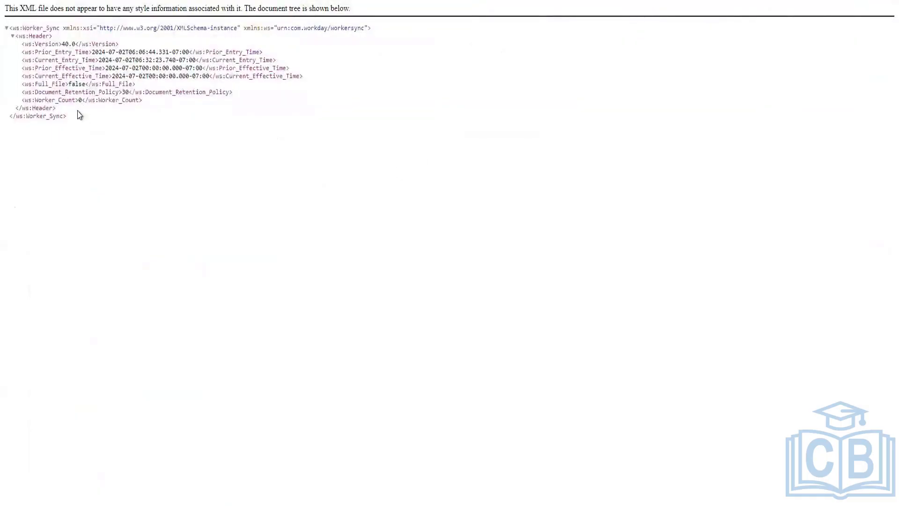
drag(72, 121, 6, 26)
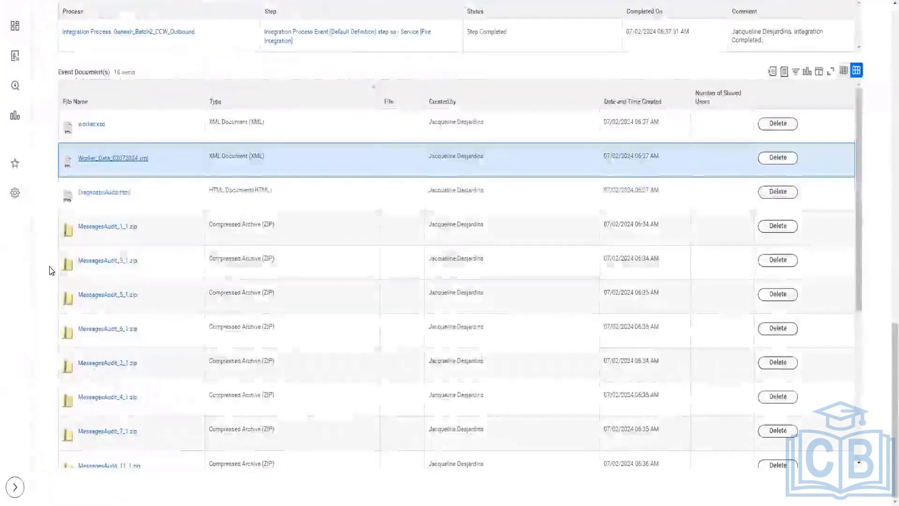
- Download DiagnosticAudit.html from the event documents and open the downloaded audit report
scroll(51, 270, up, 3)
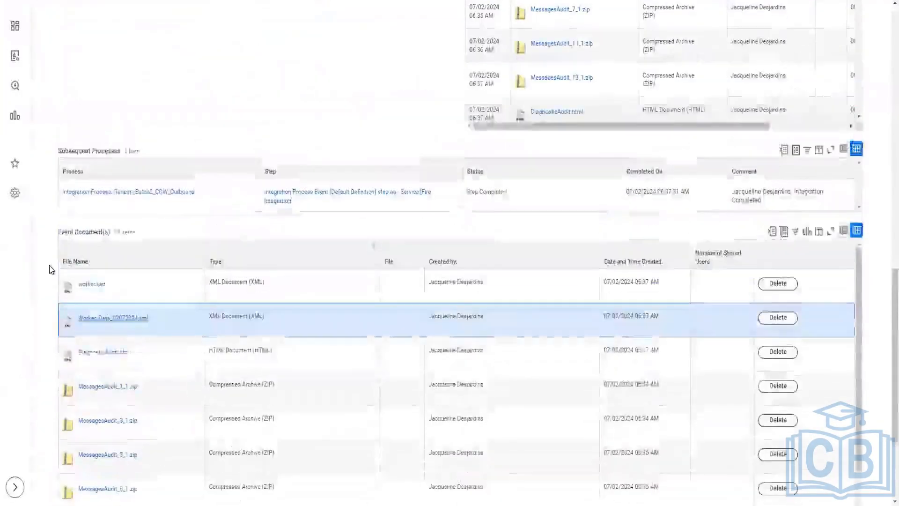
click(125, 347)
click(125, 349)
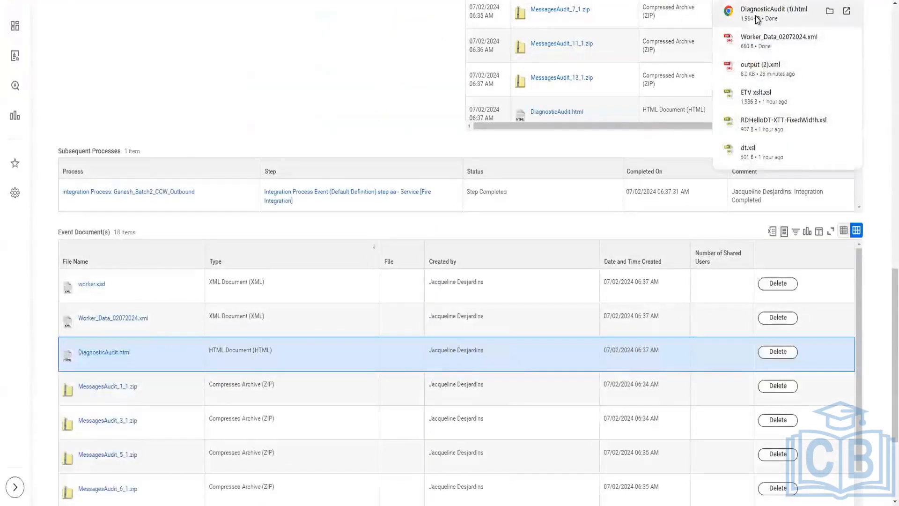
click(756, 19)
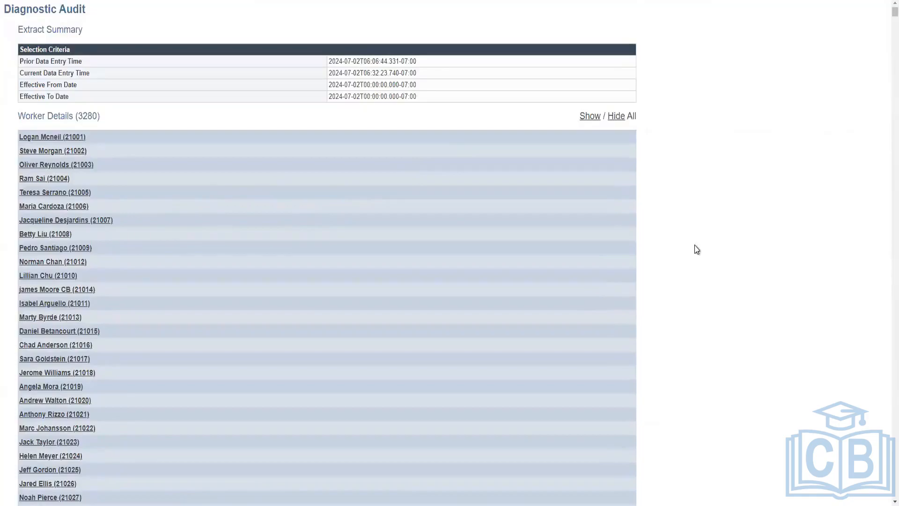
- Search the diagnostic audit for the changed worker's name and expand that worker's processing details to read the summary
key(ctrl+f)
text(gane)
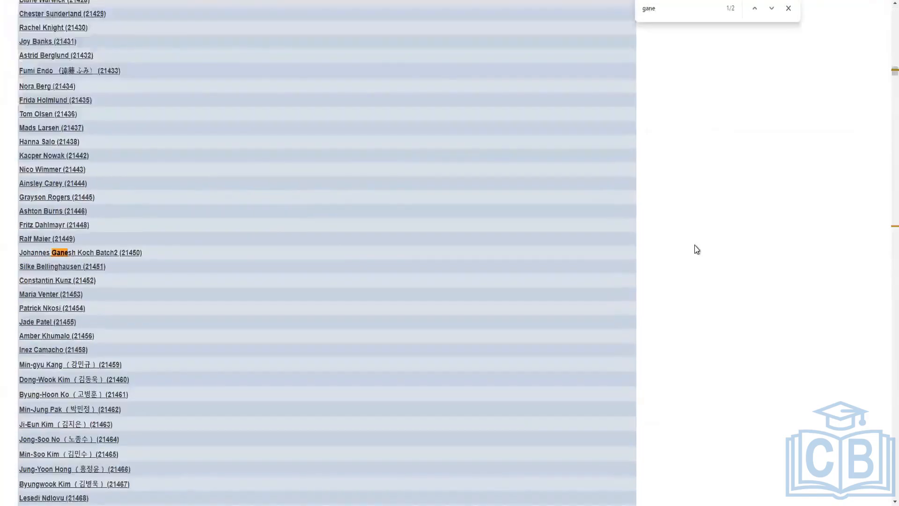
click(107, 258)
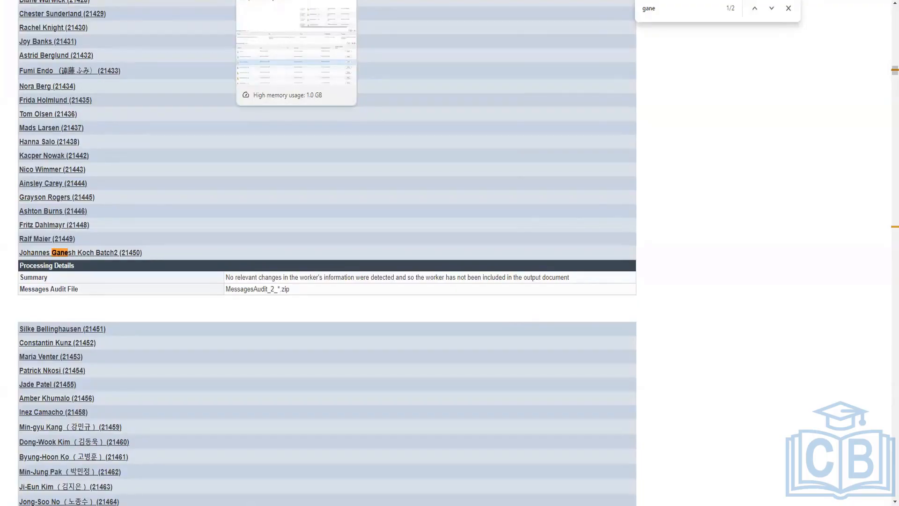
scroll(193, 357, up, 1)
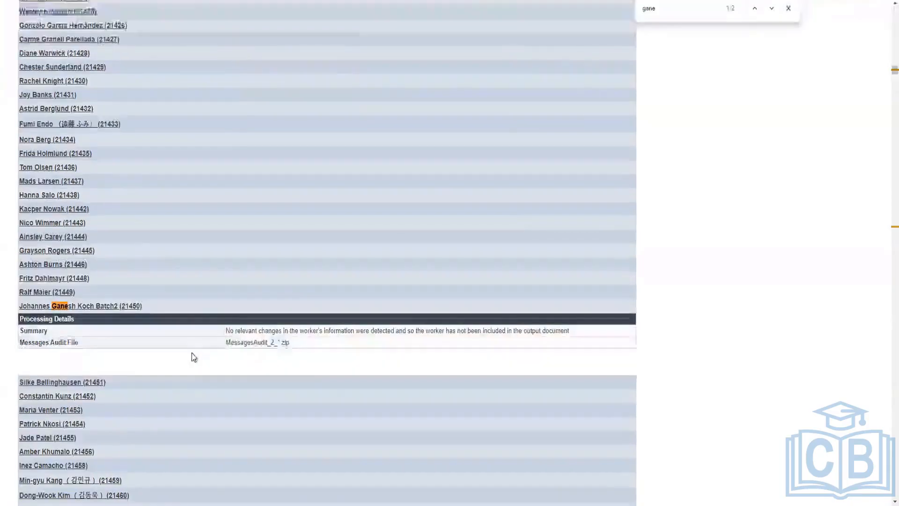
- Review the worker's processing details and the surrounding worker entries in the diagnostic audit report
scroll(195, 358, down, 2)
scroll(194, 355, up, 5)
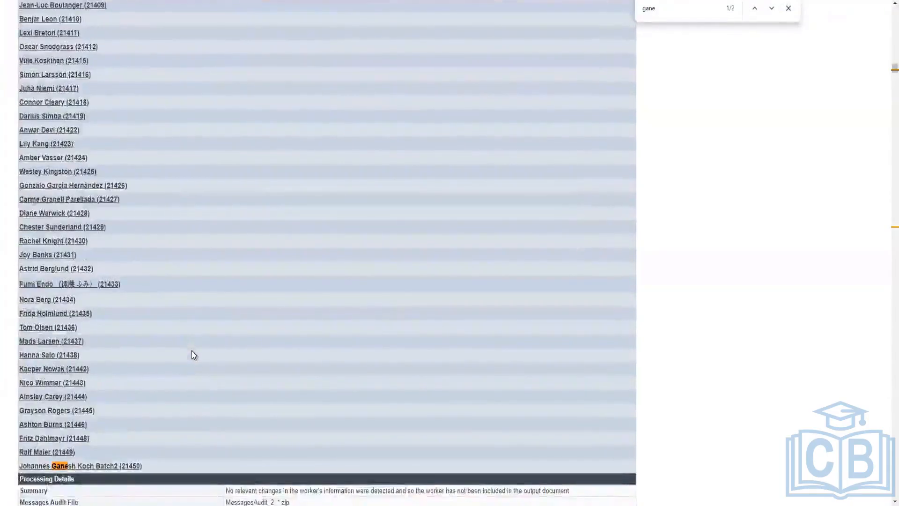
scroll(194, 351, down, 4)
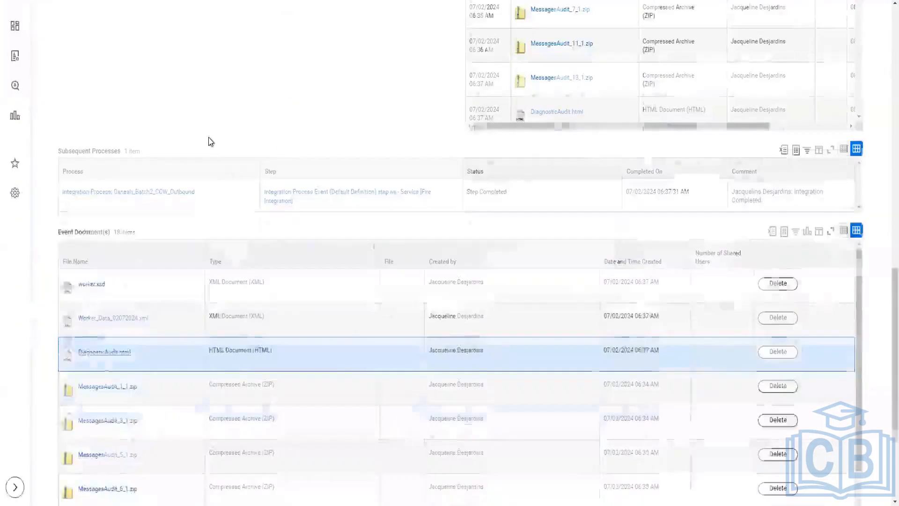
- Return to the outbound integration event and look through its date parameters, child processes and output files
scroll(209, 141, up, 10)
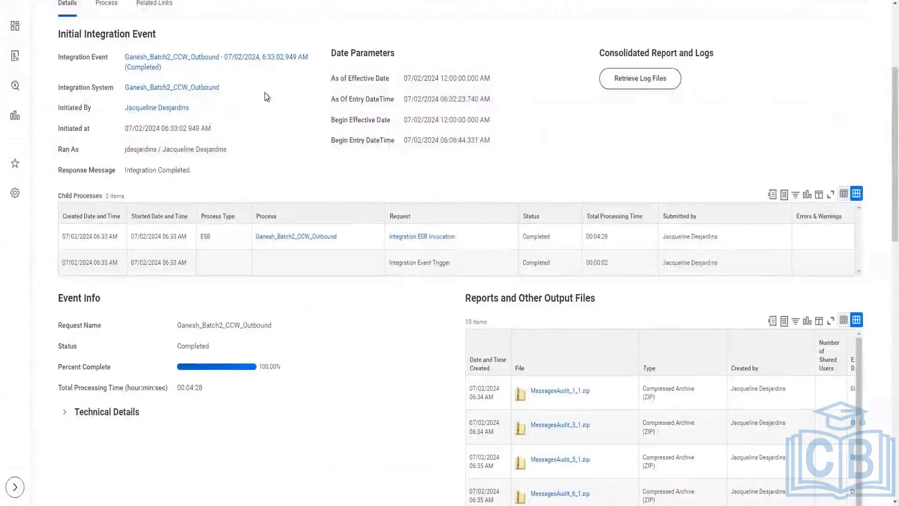
scroll(277, 141, down, 3)
scroll(285, 210, up, 6)
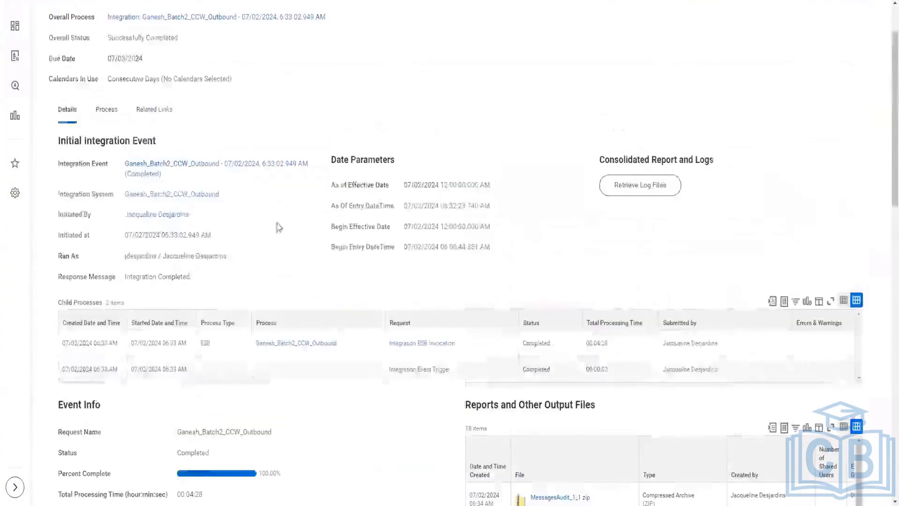
scroll(368, 157, up, 2)
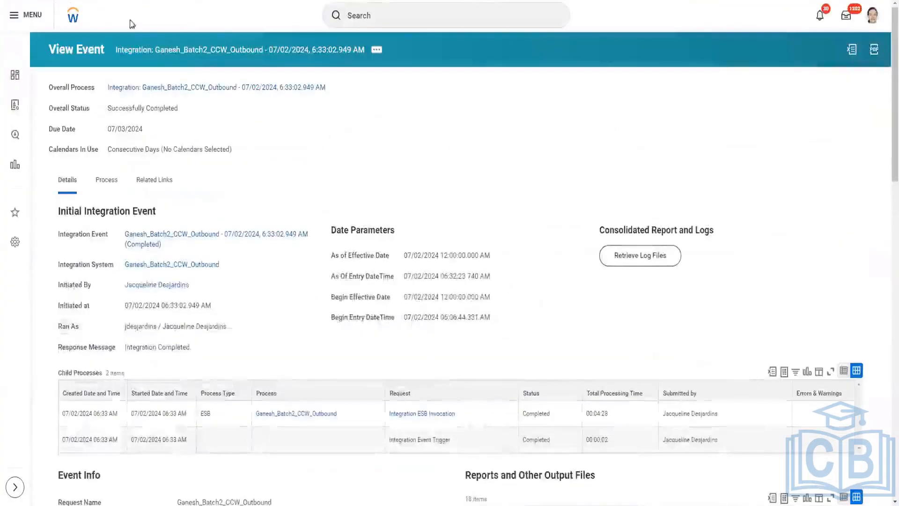
scroll(344, 277, down, 15)
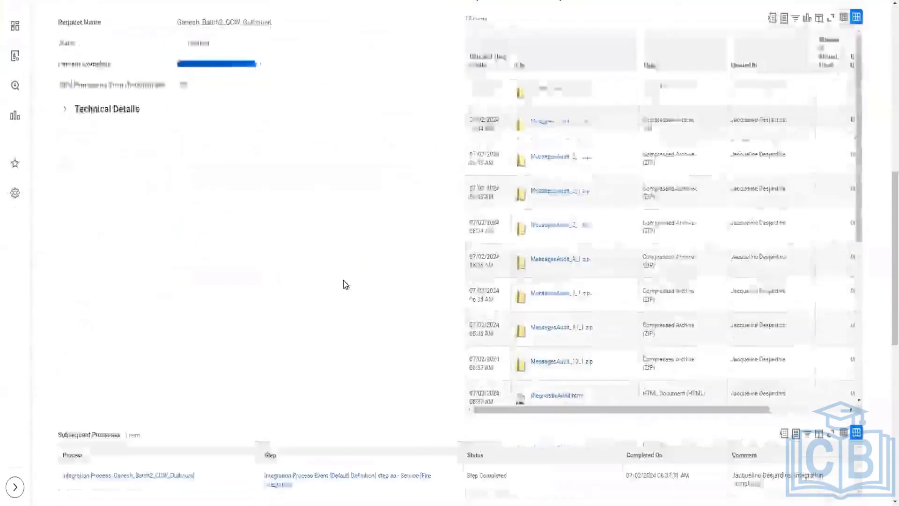
scroll(344, 281, down, 3)
scroll(341, 282, up, 12)
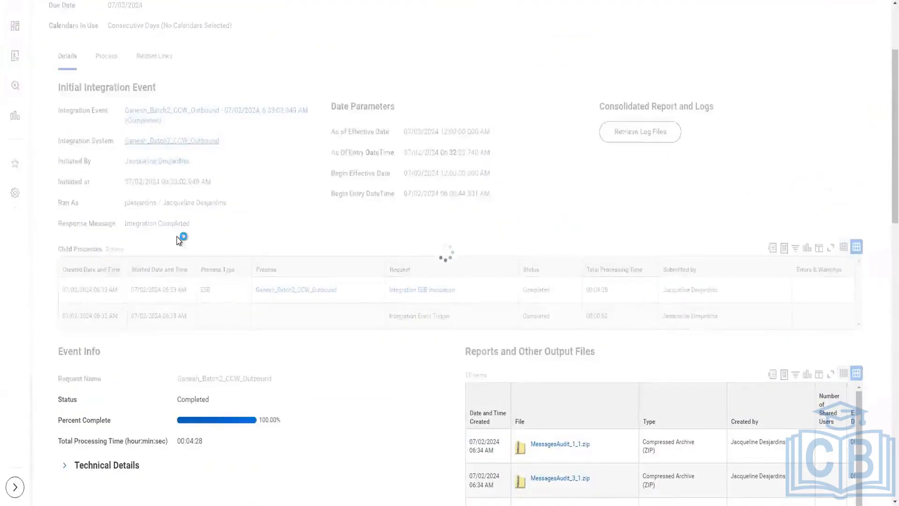
- Open the event's integration system and examine the Name Type setting among its integration attributes
scroll(387, 149, down, 10)
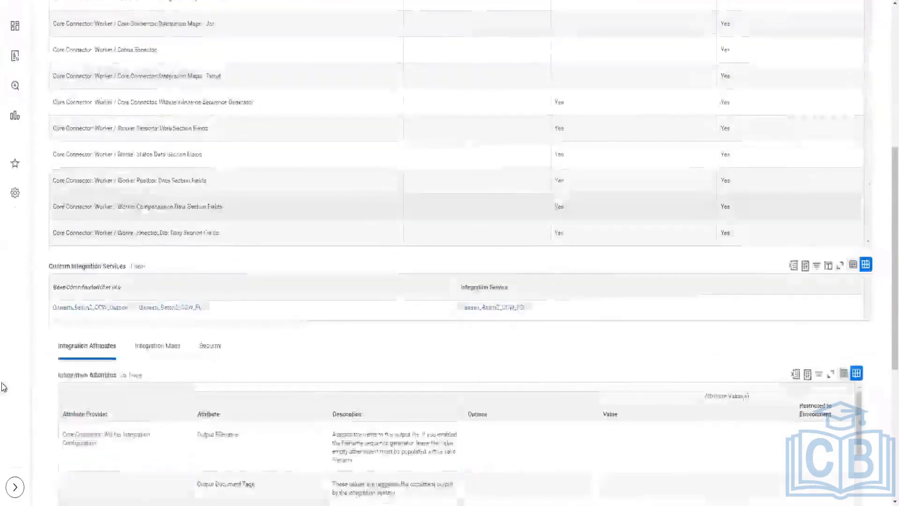
scroll(546, 226, down, 3)
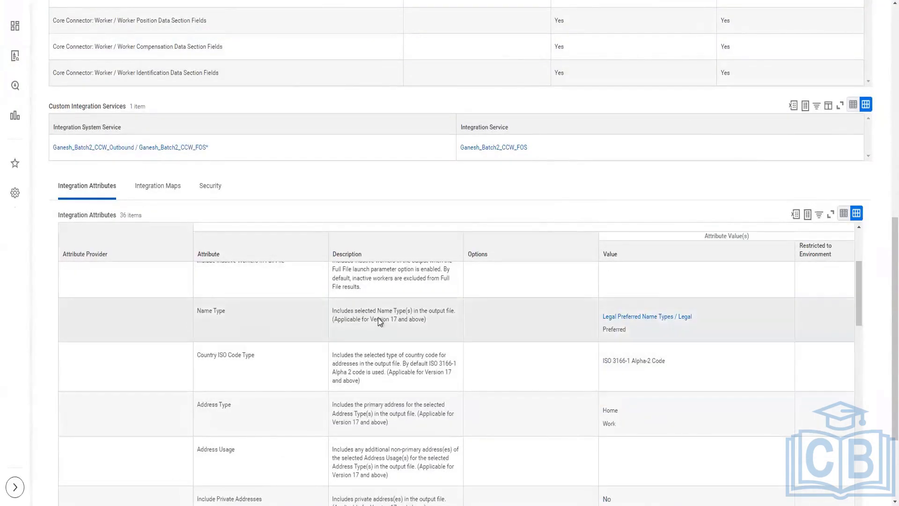
scroll(455, 355, down, 2)
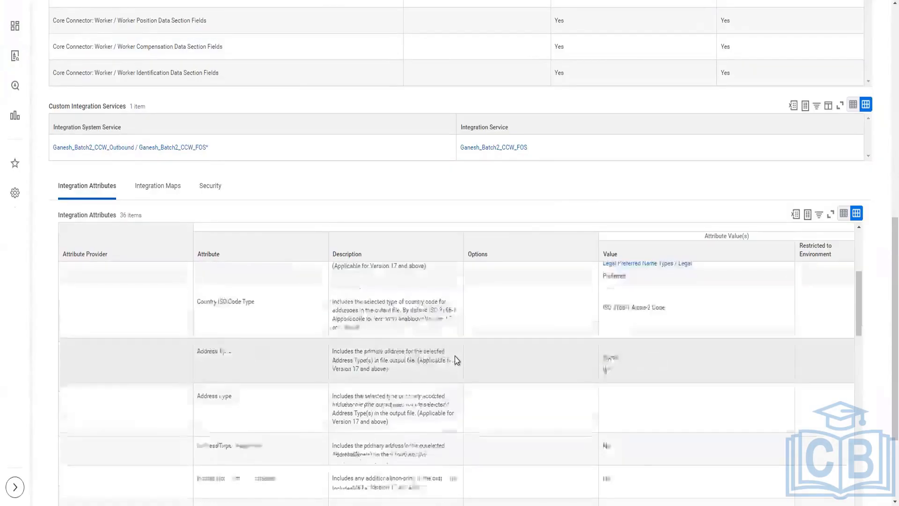
scroll(383, 361, up, 2)
scroll(33, 294, up, 6)
scroll(33, 294, up, 4)
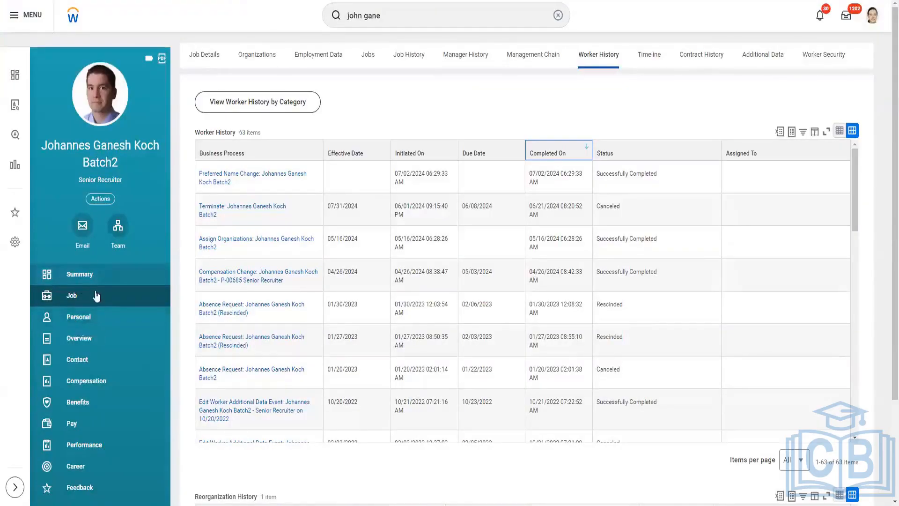
- Edit the worker's legal name, appending "tt" to the given name and "qq" to the family name, and submit the change
click(86, 323)
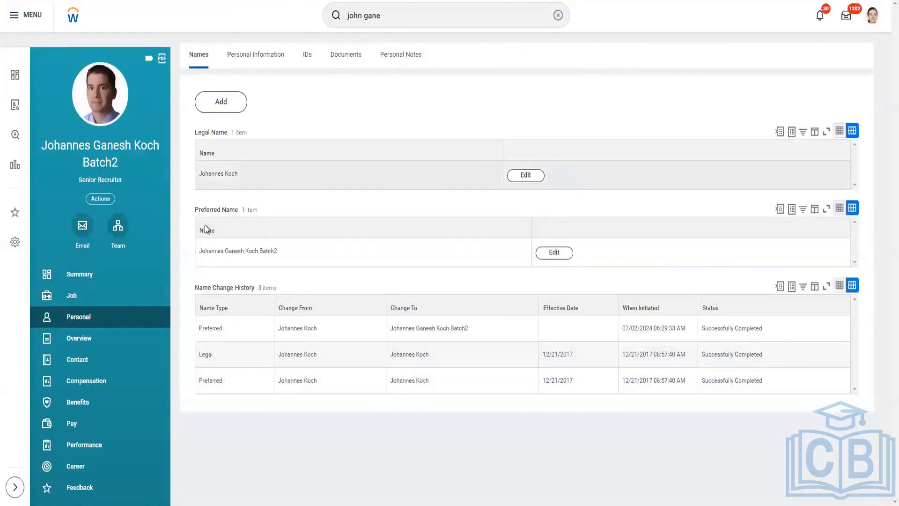
click(525, 175)
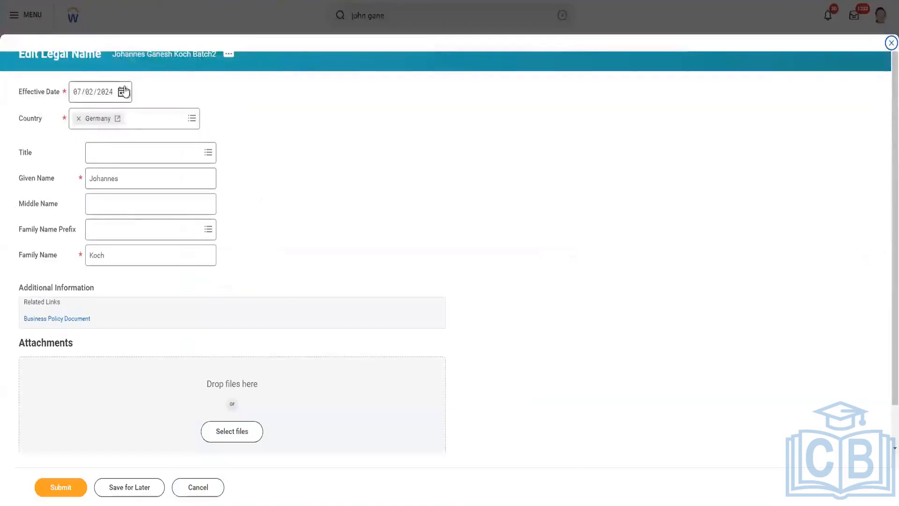
click(131, 175)
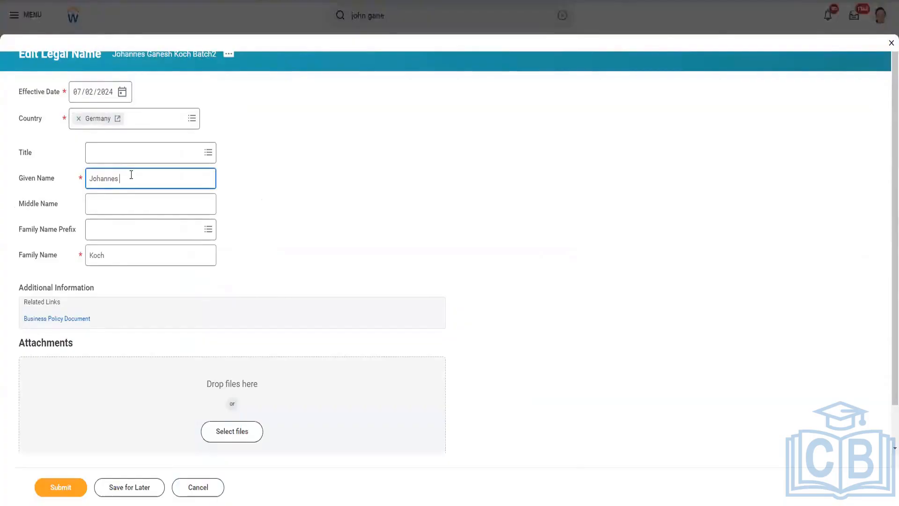
text(tt)
click(144, 257)
text(q)
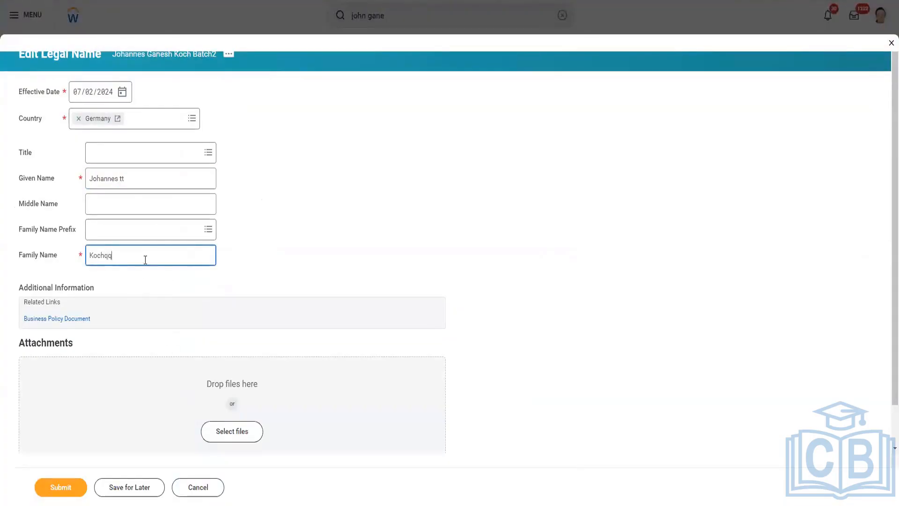
text(q)
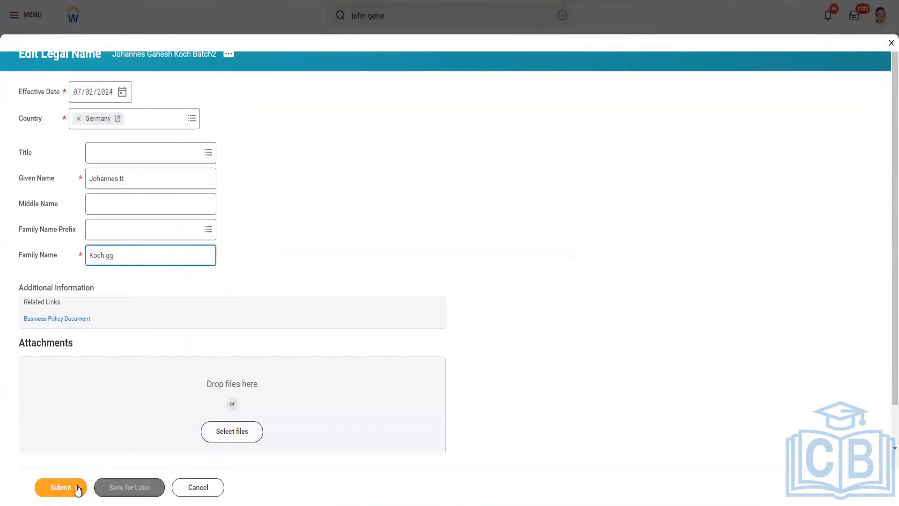
click(61, 487)
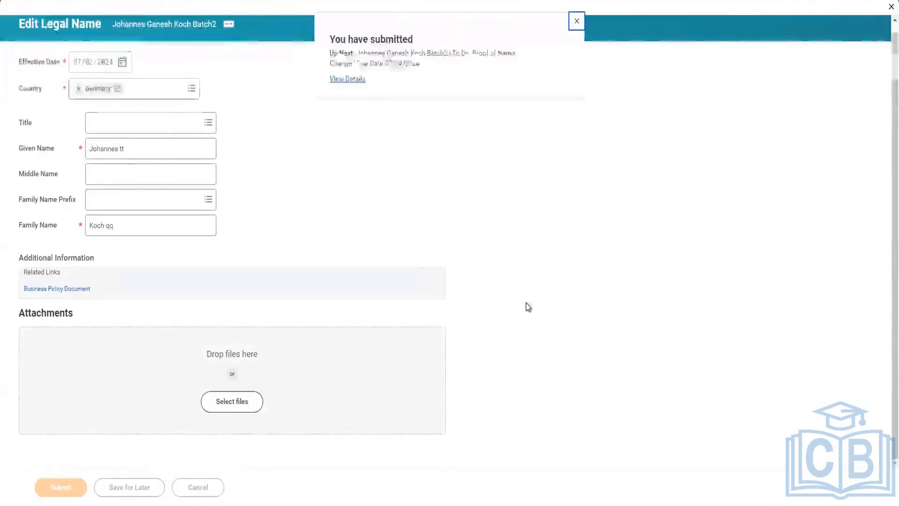
- Open the submitted legal name change and review its details, process status and name change history
click(361, 81)
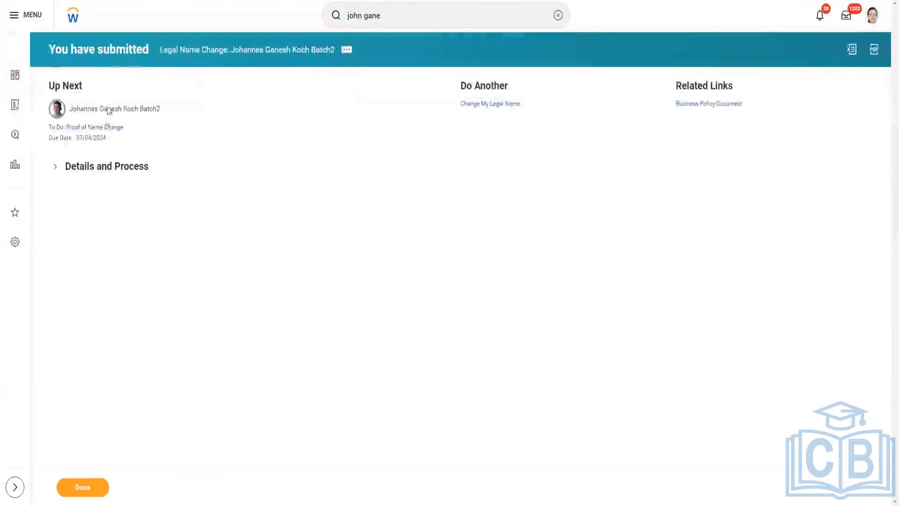
click(55, 168)
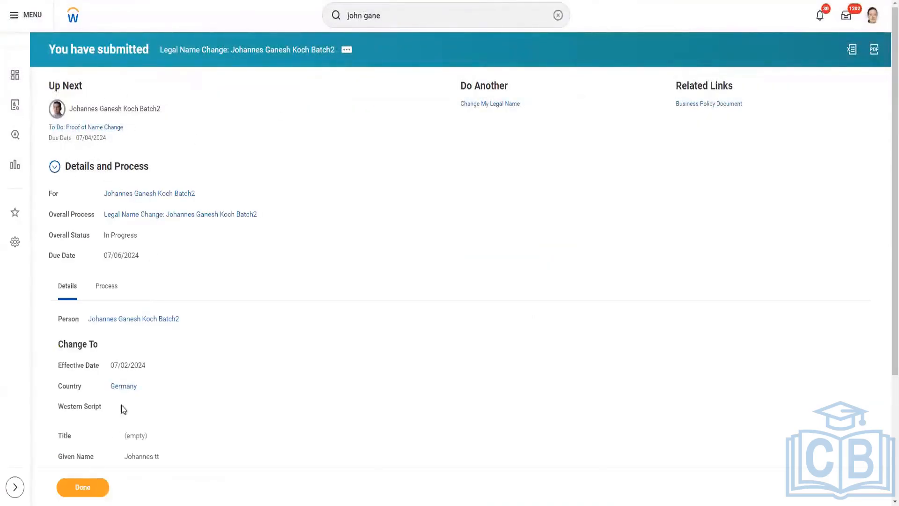
scroll(150, 357, down, 3)
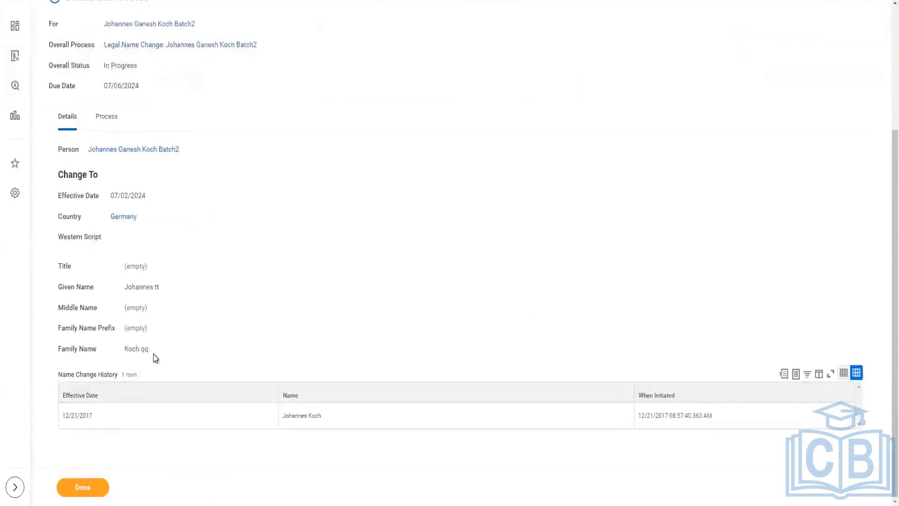
scroll(155, 357, up, 3)
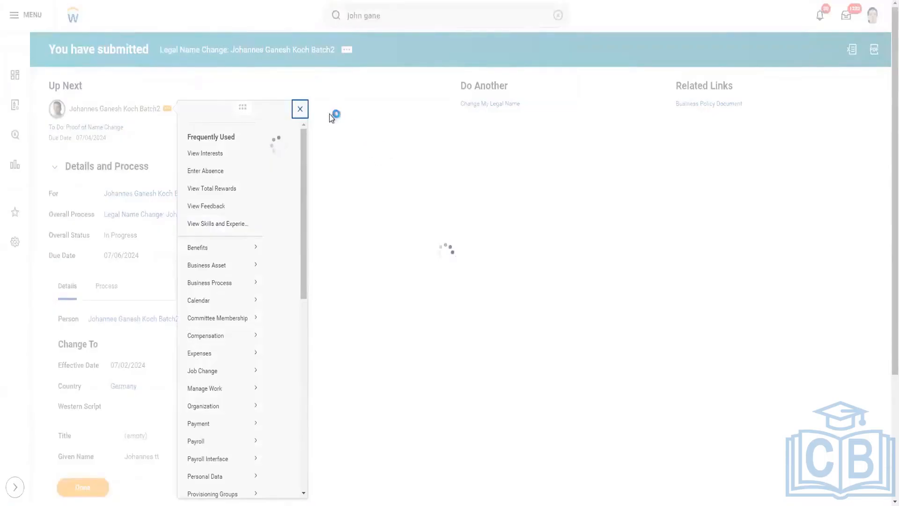
- Open the worker's person record from the submission and look through the legal name and contact information
click(300, 112)
mouse_move(178, 193)
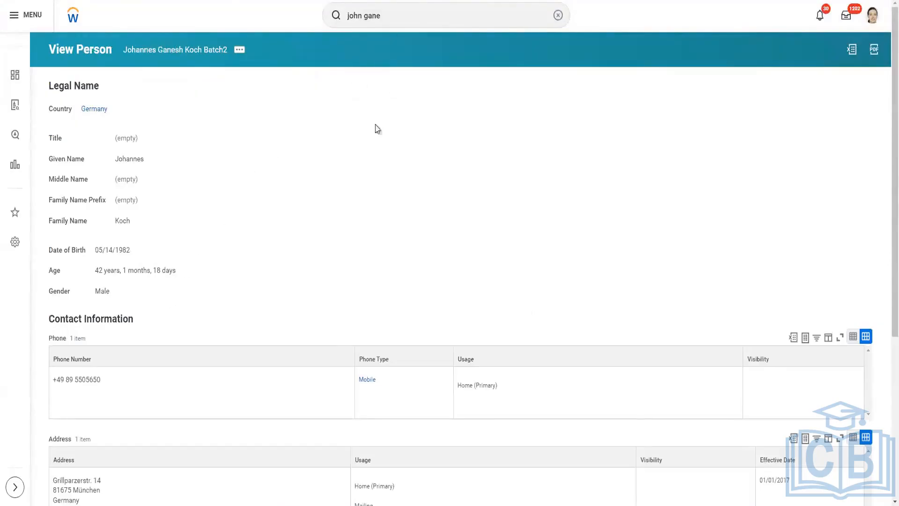
scroll(355, 233, down, 2)
scroll(355, 237, down, 3)
scroll(365, 211, up, 5)
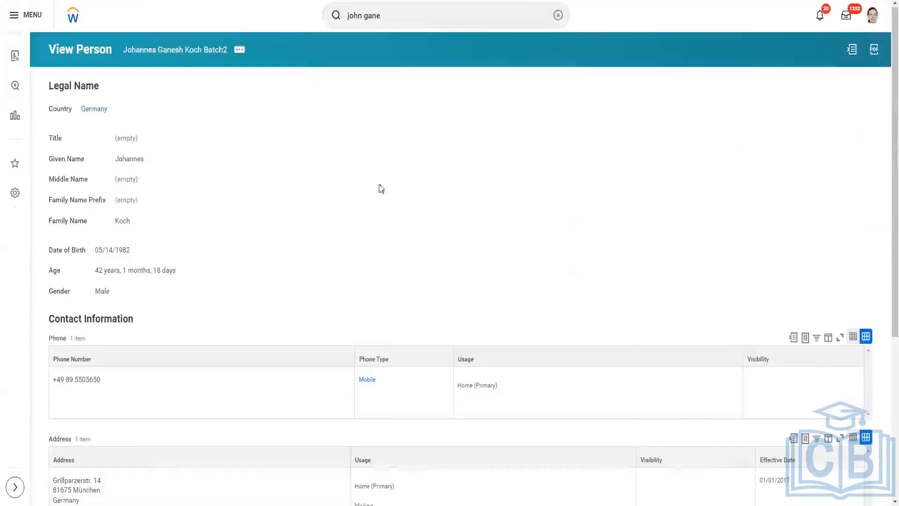
click(408, 11)
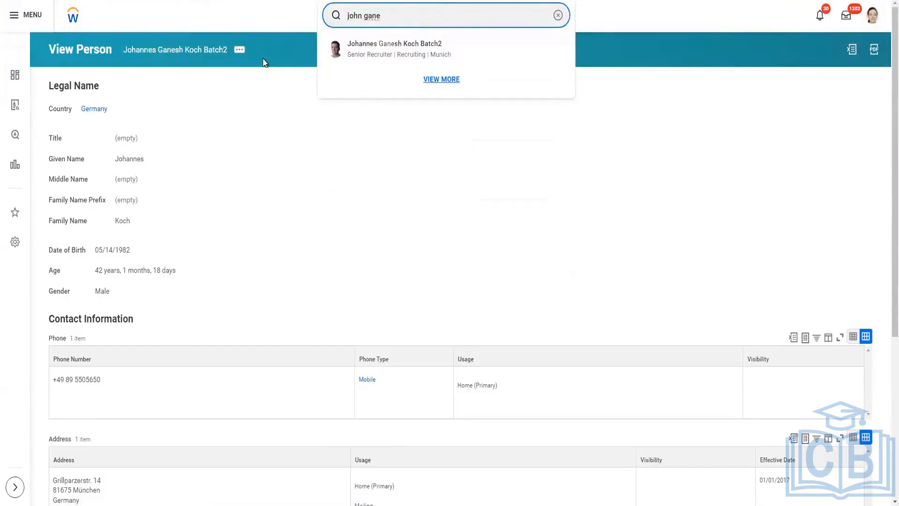
click(425, 47)
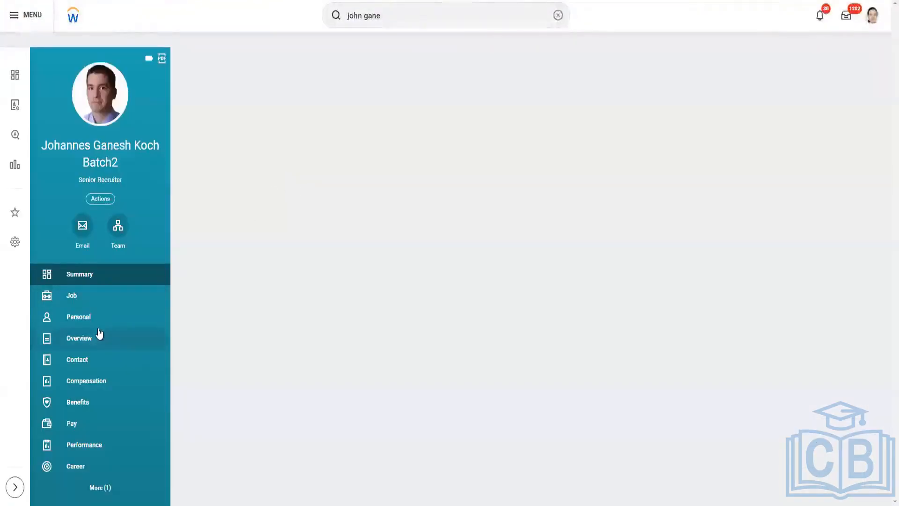
click(102, 359)
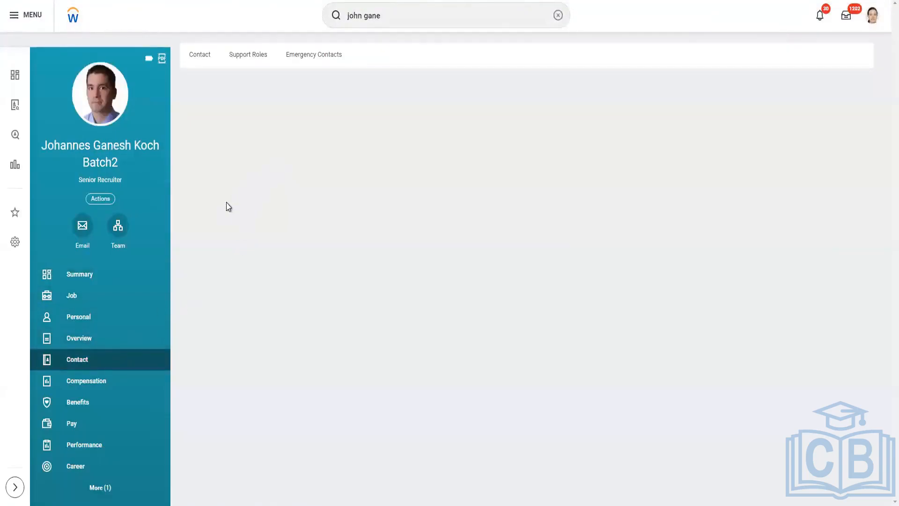
click(200, 67)
click(196, 58)
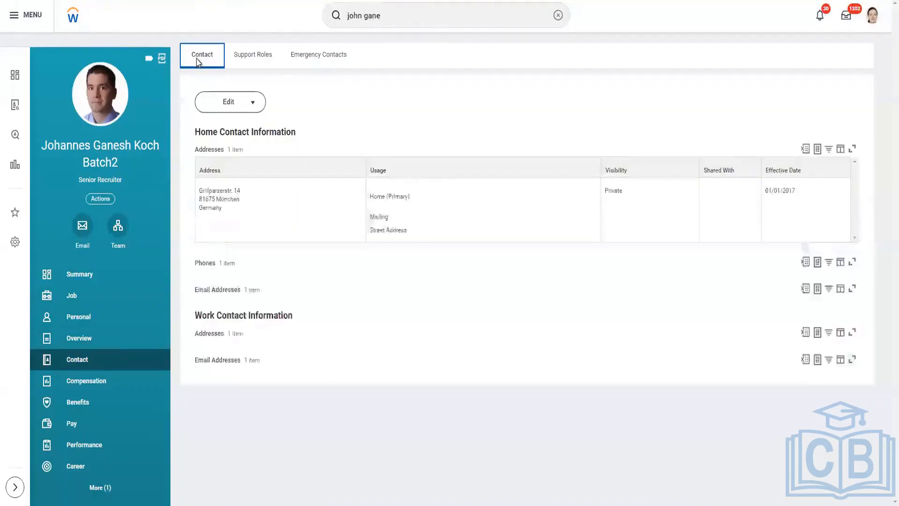
- Review the contact editing choices and open Change Work Contact Information for the worker
click(229, 103)
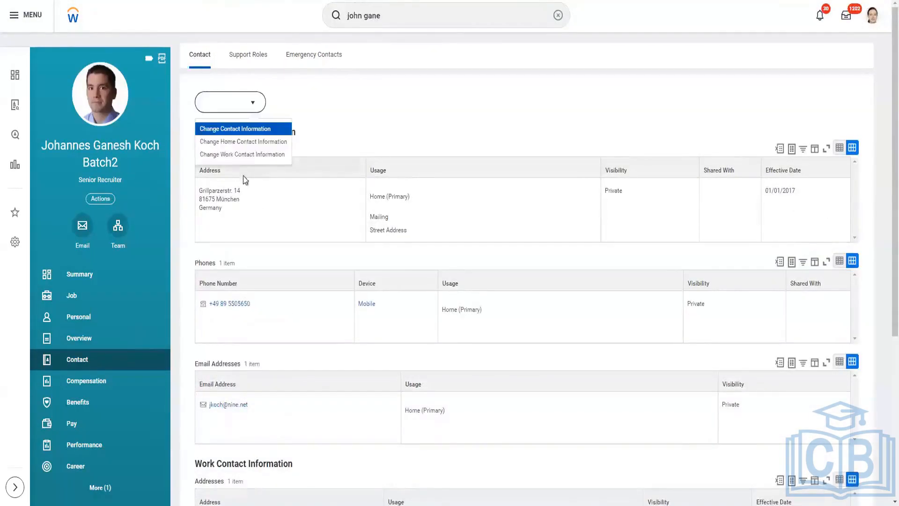
key(Escape)
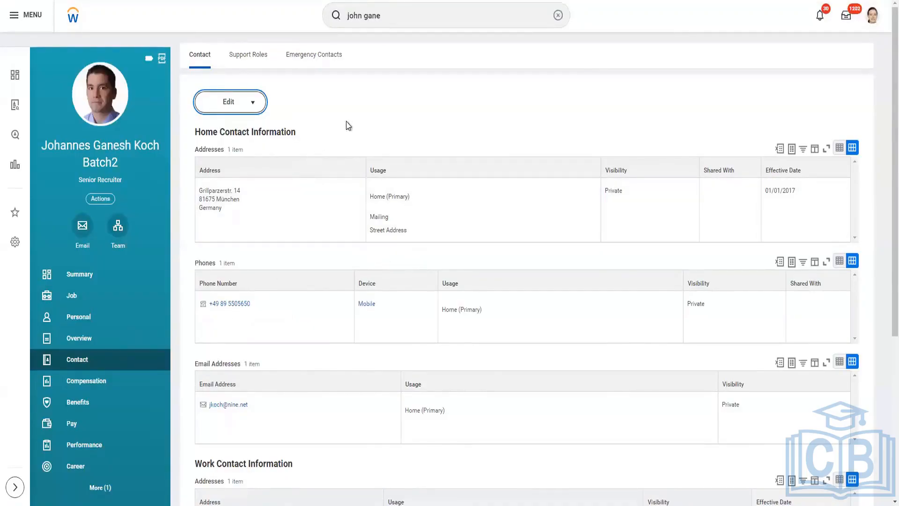
click(346, 123)
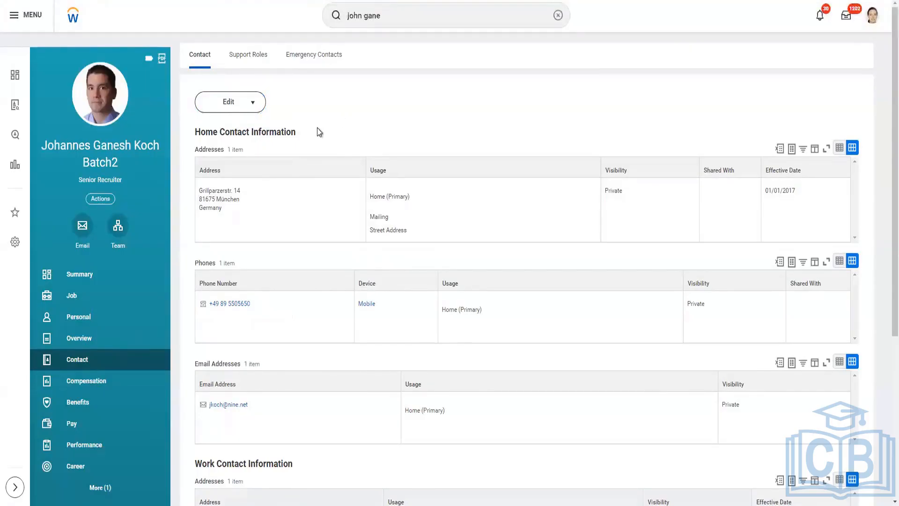
click(251, 107)
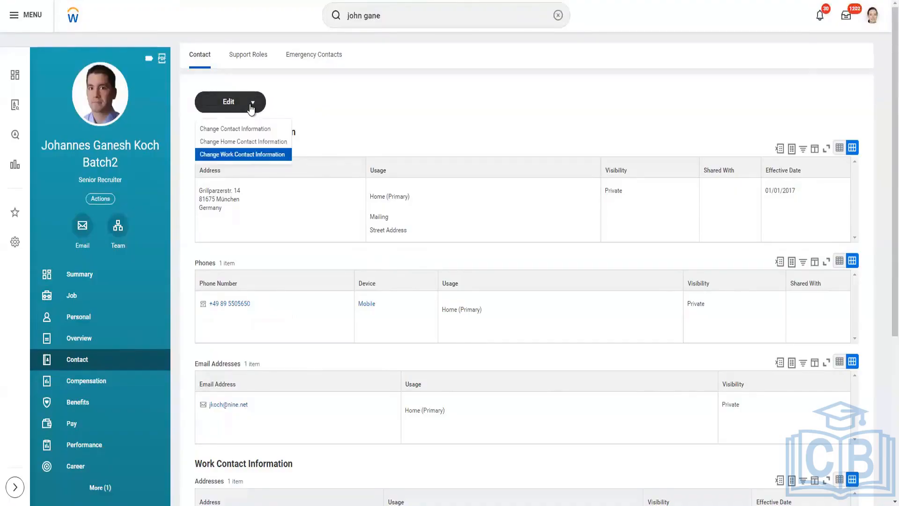
click(246, 158)
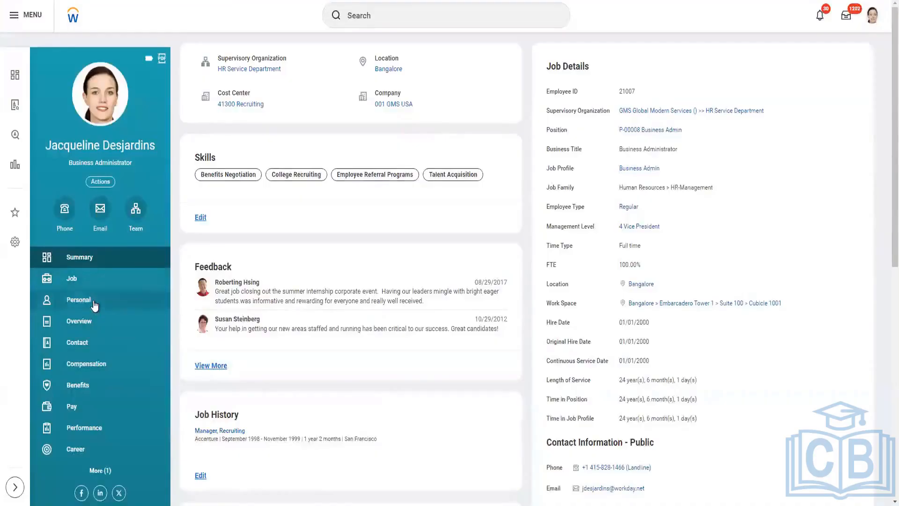
- Try to edit the legal name on the business administrator's profile and select the listed pending legal name change
click(96, 299)
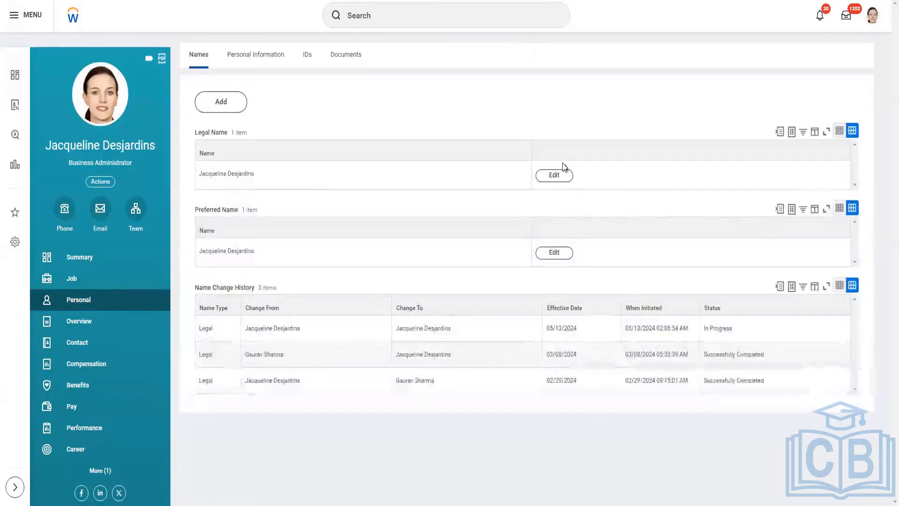
click(556, 177)
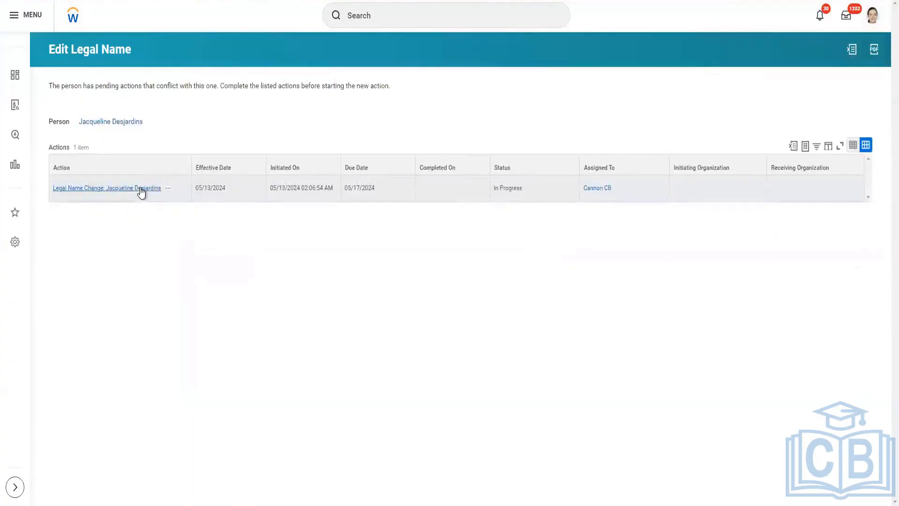
mouse_move(162, 193)
click(197, 188)
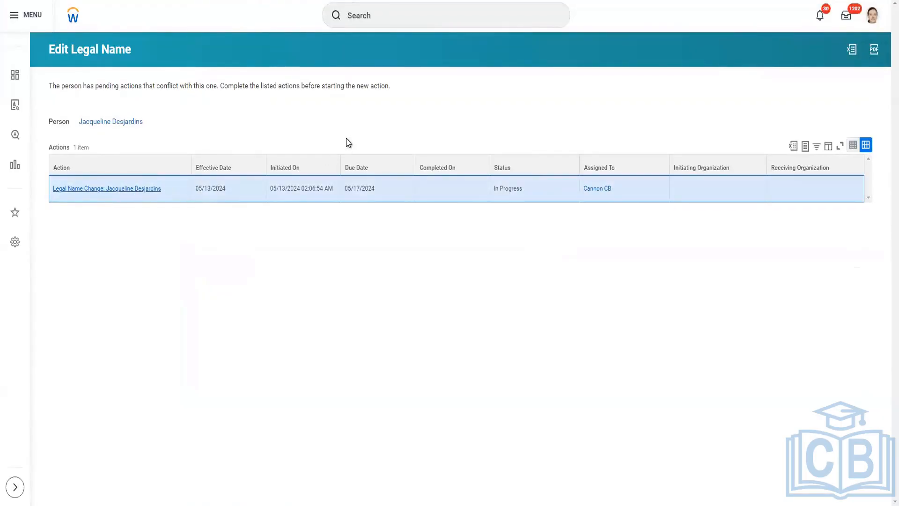
- Review the pending legal name change's details and process history, and bring up the related actions of its assigned reviewer
scroll(164, 241, down, 2)
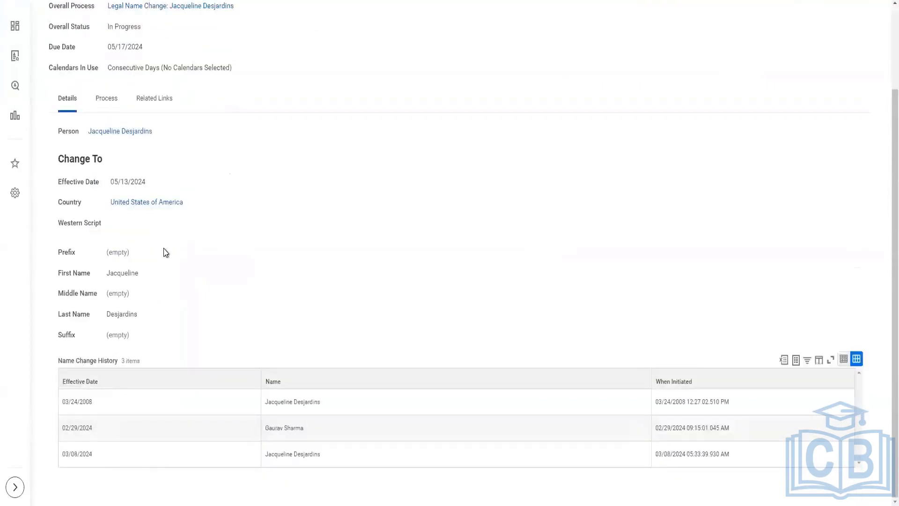
click(104, 104)
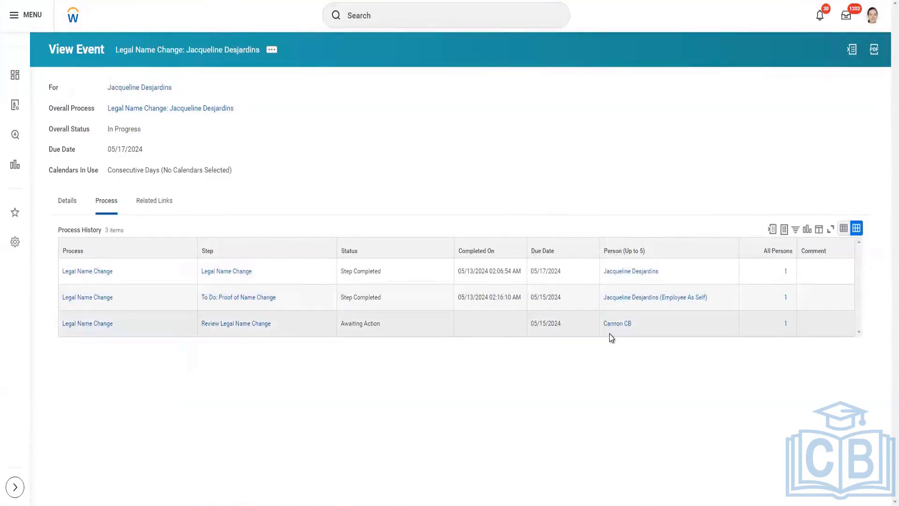
click(640, 326)
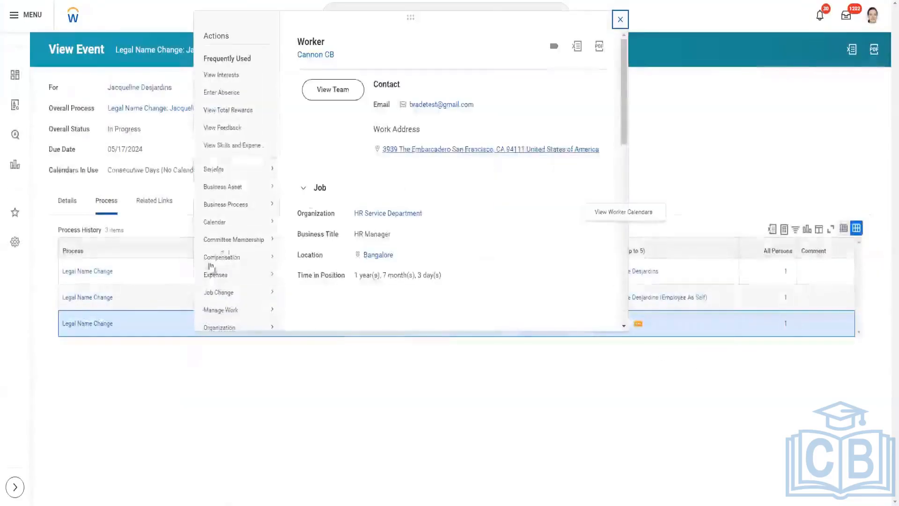
- Start a proxy session acting as the worker assigned to review the legal name change
scroll(224, 295, down, 5)
mouse_move(236, 323)
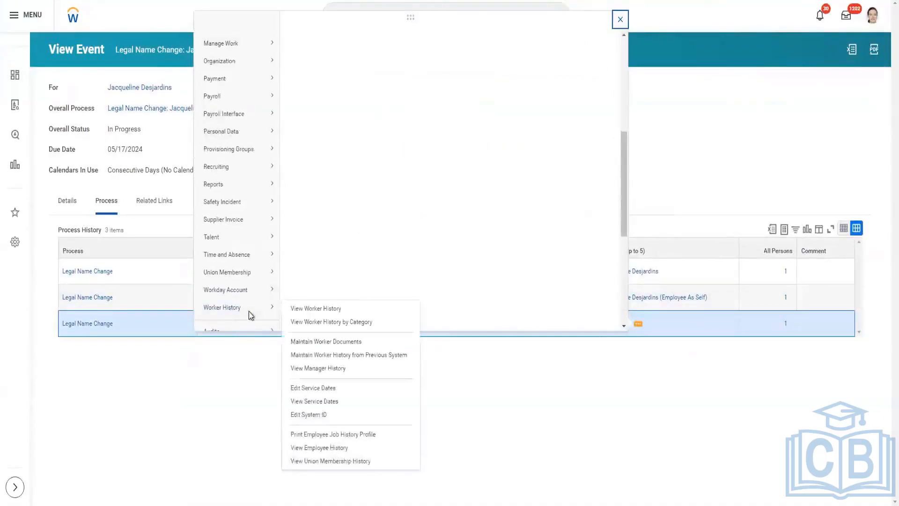
scroll(248, 312, down, 5)
mouse_move(253, 261)
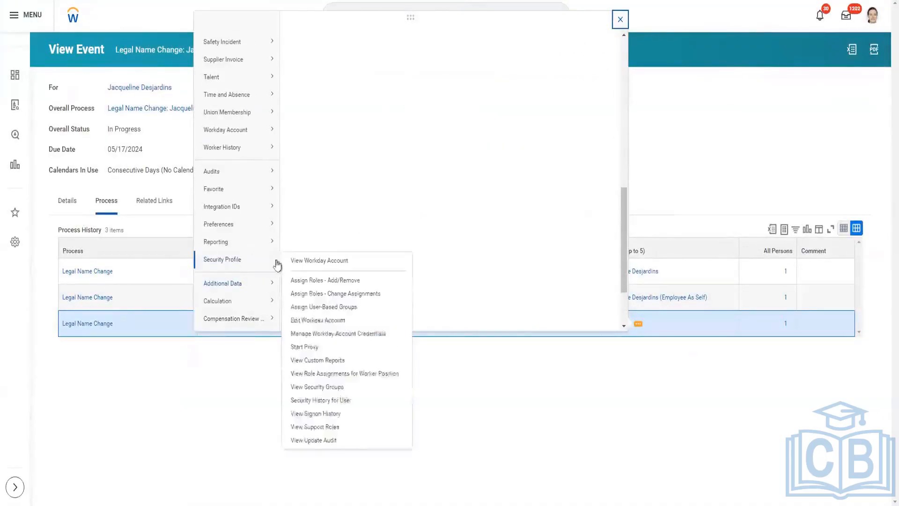
click(308, 323)
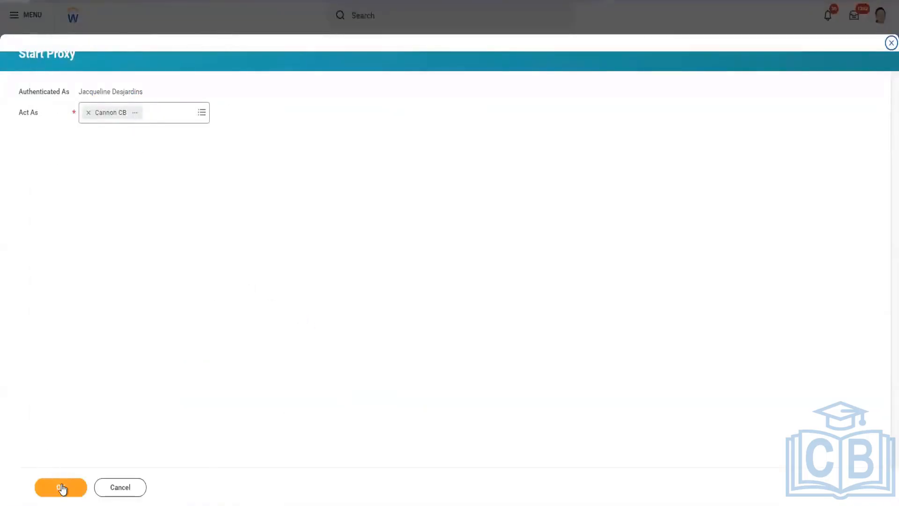
click(61, 488)
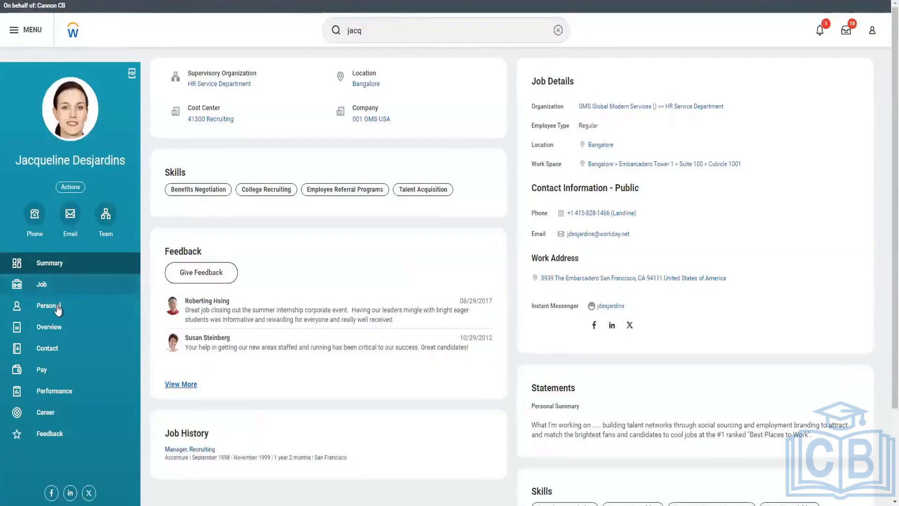
- View the business administrator's job details, then open the reviewer's My Tasks and look through all items
click(64, 285)
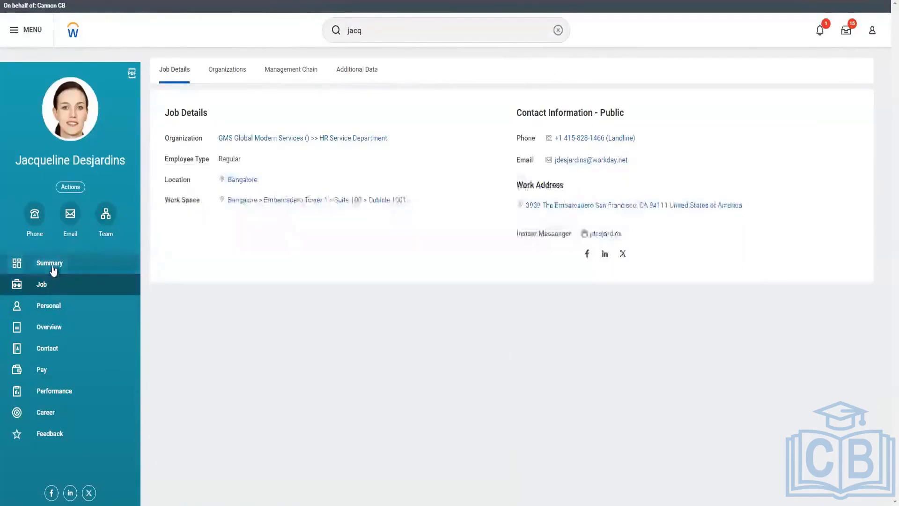
click(845, 31)
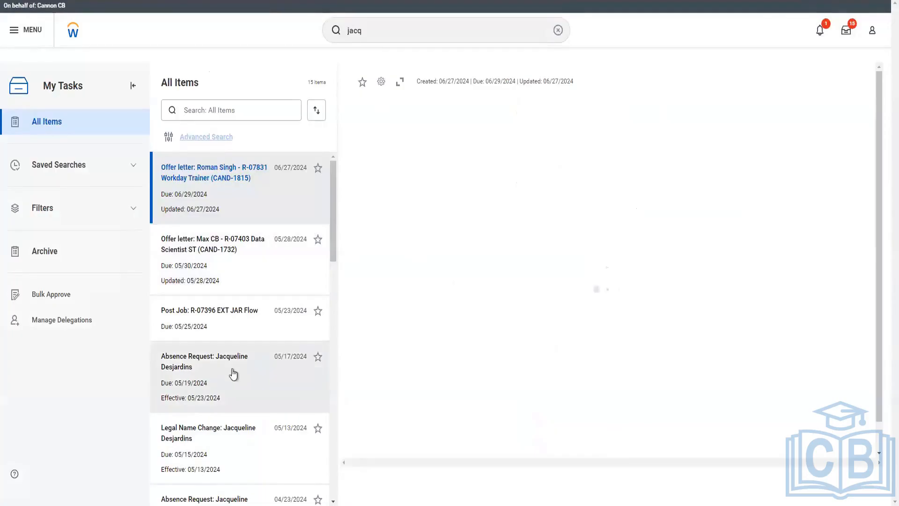
scroll(243, 365, down, 2)
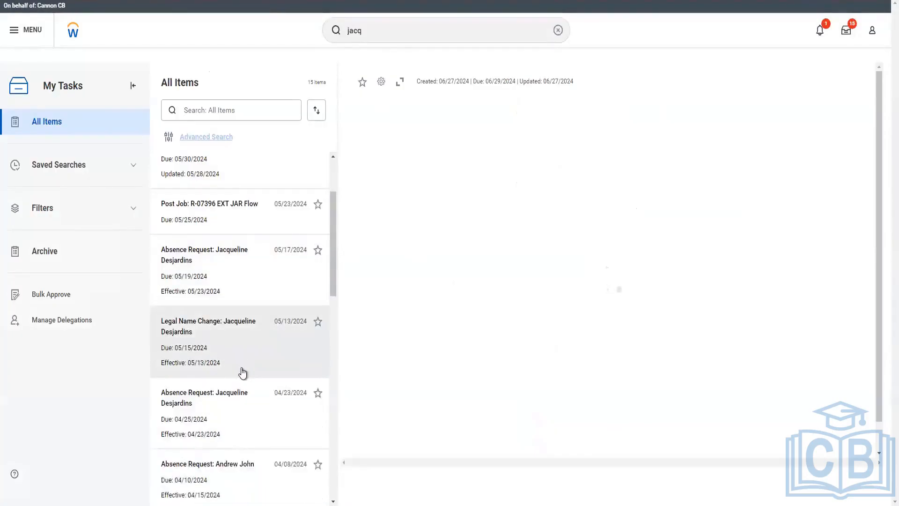
scroll(243, 368, down, 4)
scroll(242, 372, down, 2)
scroll(244, 370, down, 5)
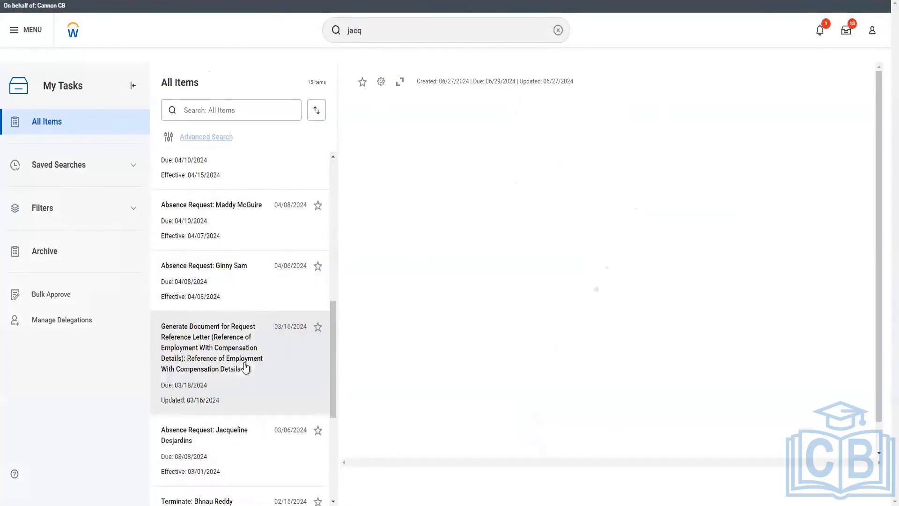
scroll(244, 368, down, 1)
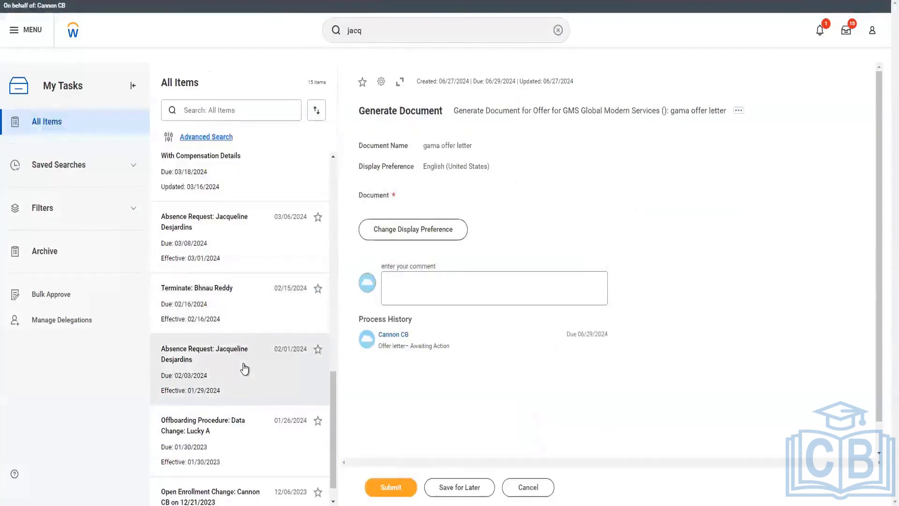
scroll(244, 368, down, 1)
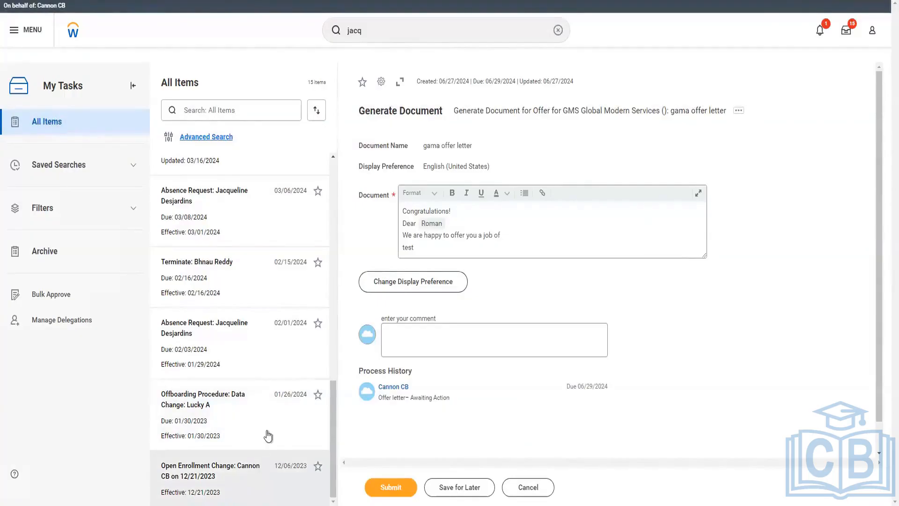
- Open the Legal Name Change task due 05/15/2024 and look over the surrounding tasks in the list
scroll(276, 357, up, 1)
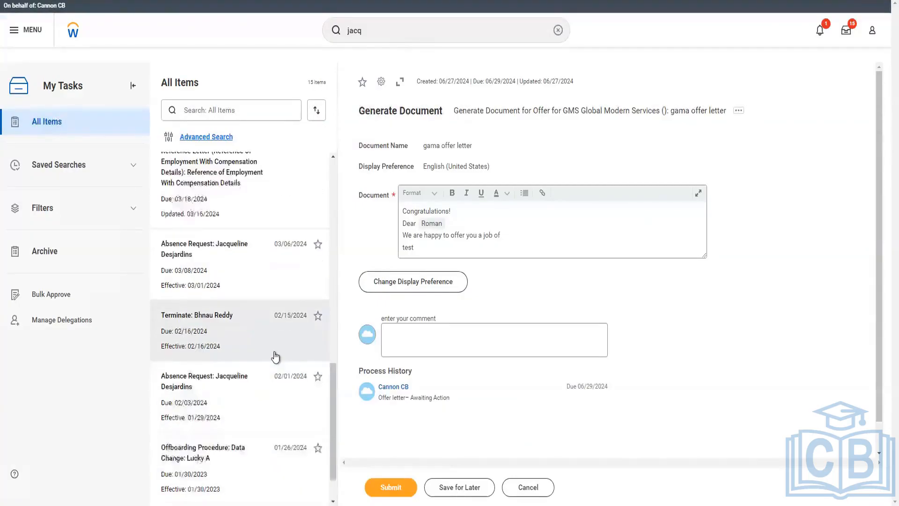
scroll(276, 356, up, 1)
scroll(276, 355, up, 3)
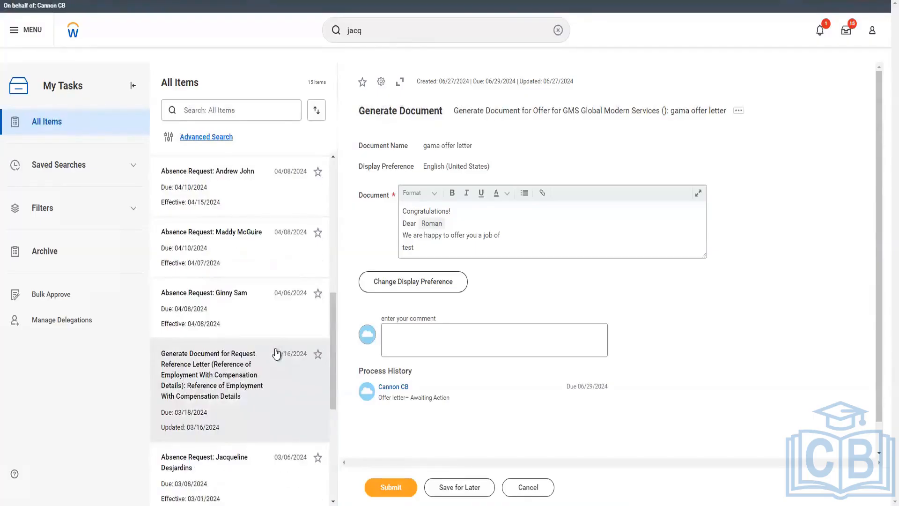
scroll(276, 354, up, 4)
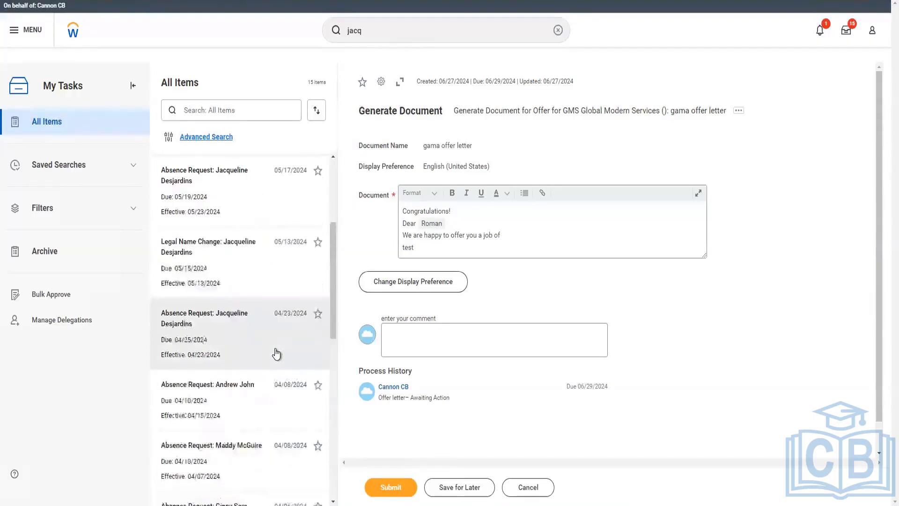
scroll(276, 354, up, 1)
click(256, 313)
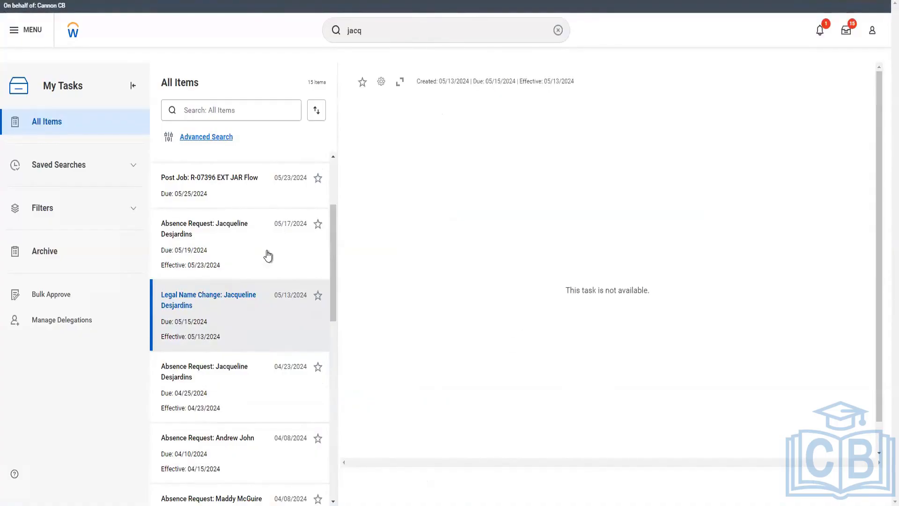
scroll(269, 257, up, 3)
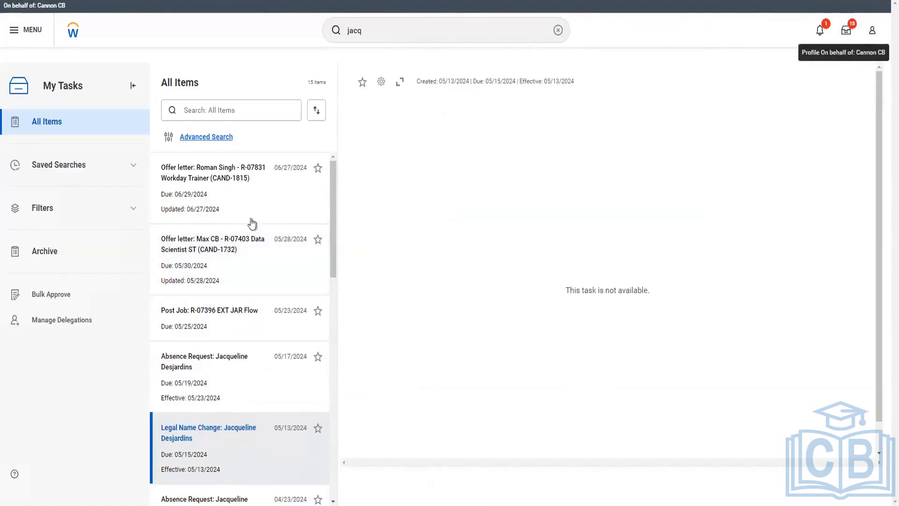
scroll(278, 252, down, 5)
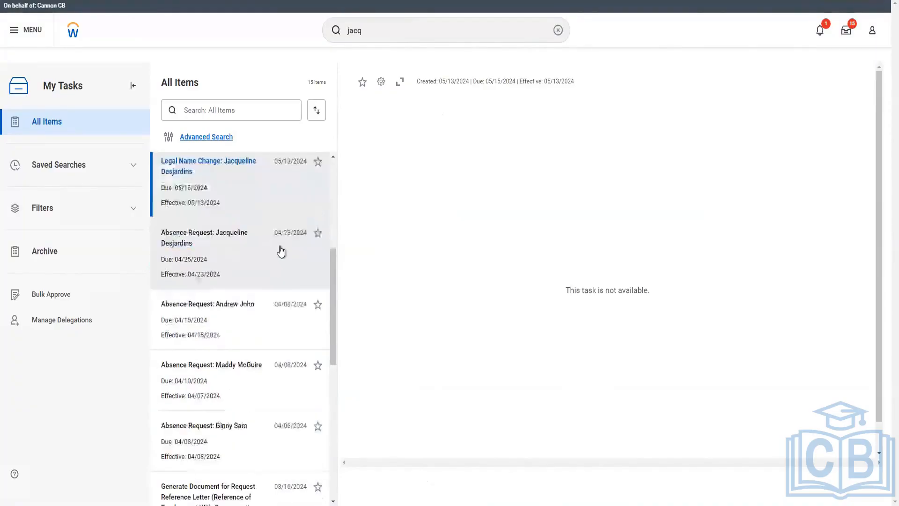
scroll(281, 251, up, 6)
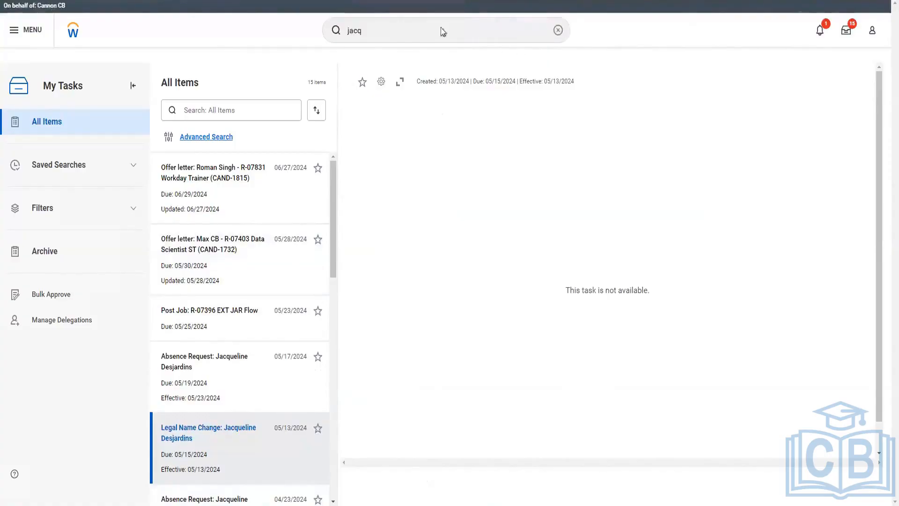
- Search for "stop prox" and stop the current proxy session
click(315, 27)
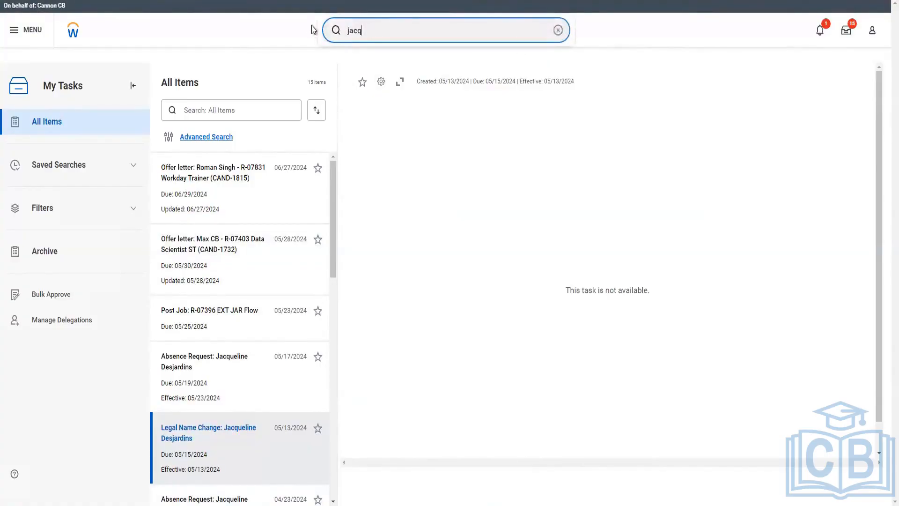
key(BackSpace)
key(BackSpace)
key(BackSpace)
key(BackSpace)
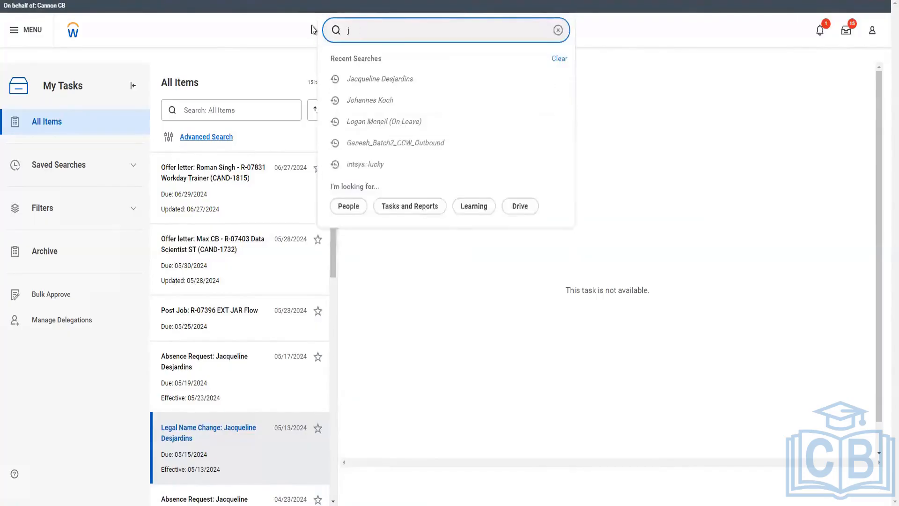
text(stop prox)
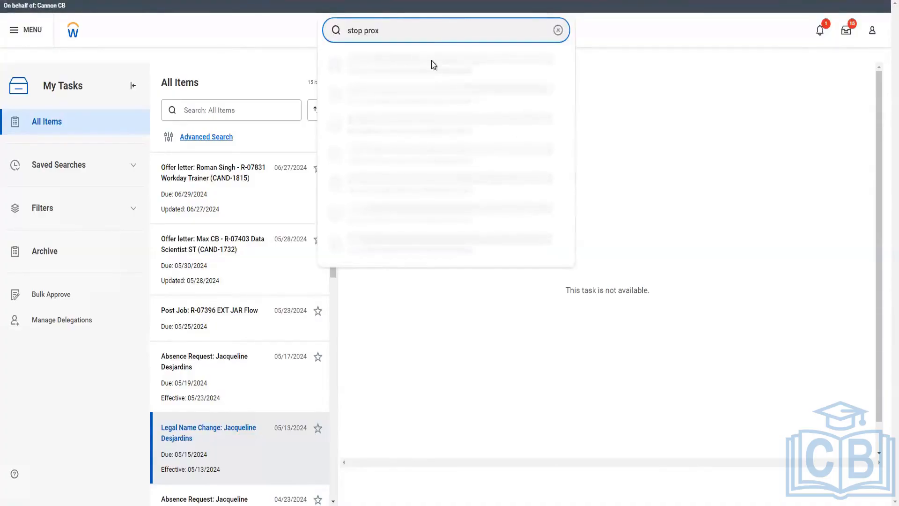
click(396, 61)
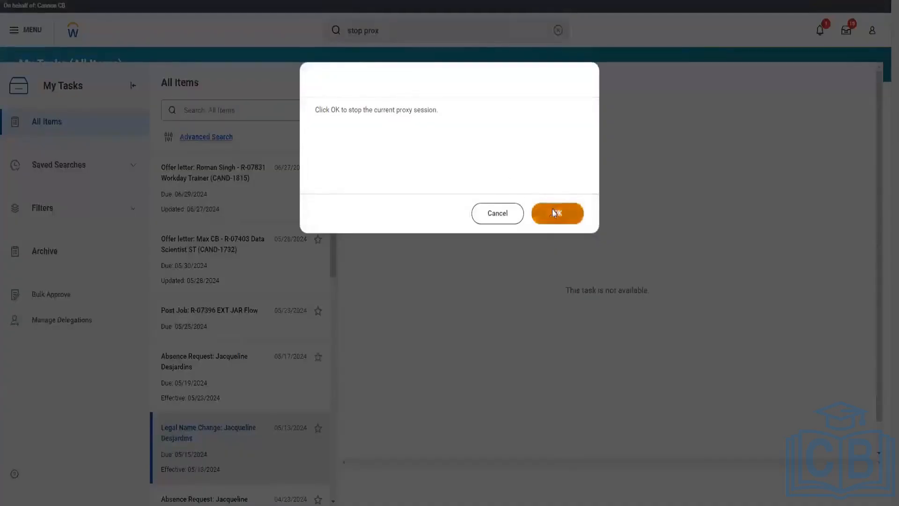
click(554, 213)
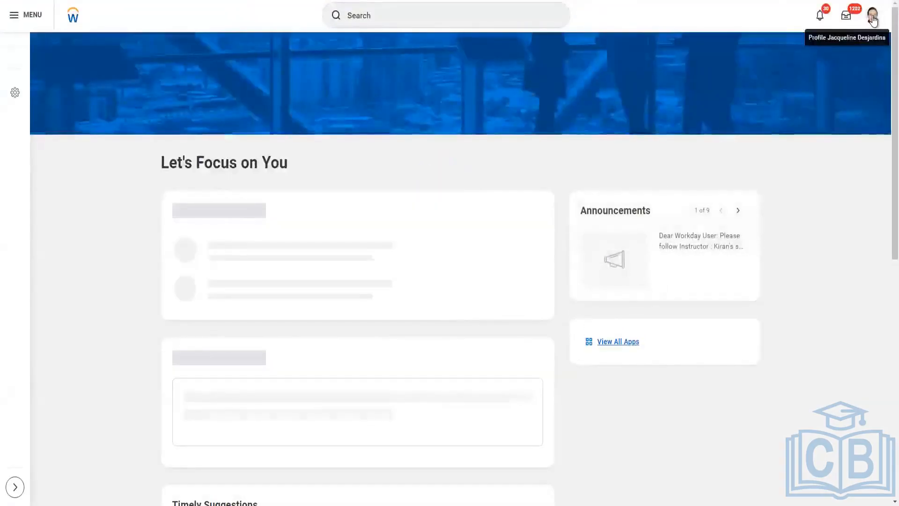
- Open the signed-in business administrator's own profile and view the Worker History in the job information
click(871, 15)
click(812, 122)
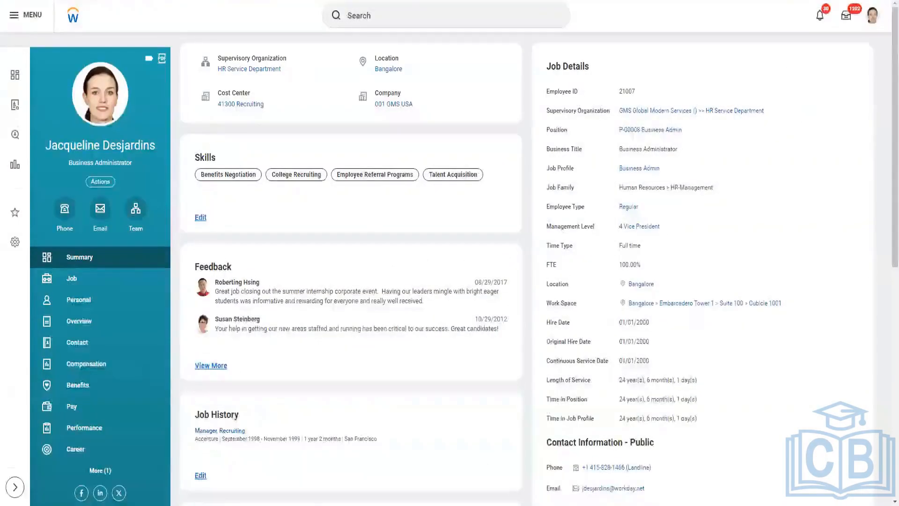
click(76, 281)
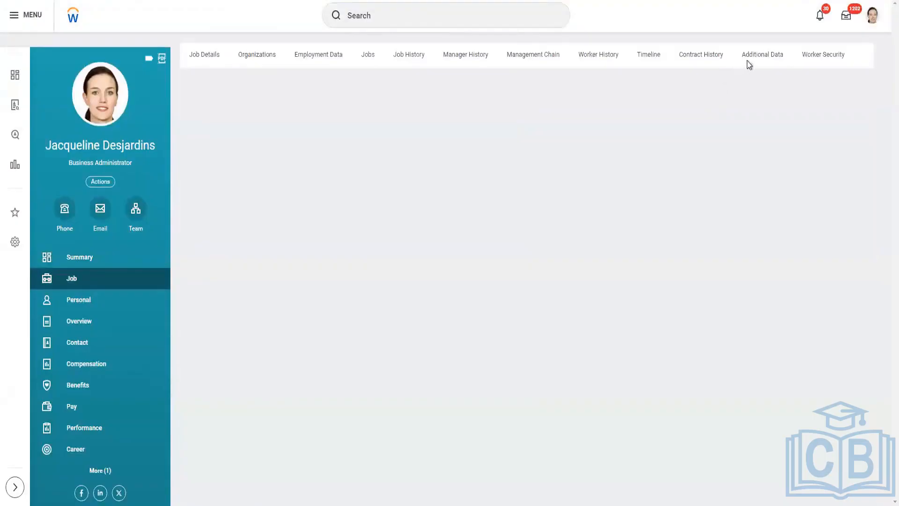
click(601, 59)
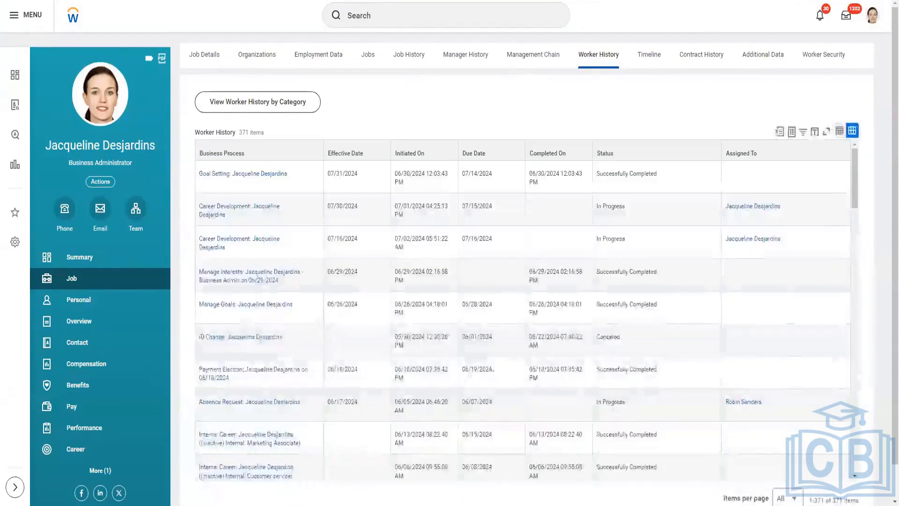
- Switch to the Notepad notes, add the lines "Time 1" and "Time 2", highlight both, and return to Workday
key(alt+Tab)
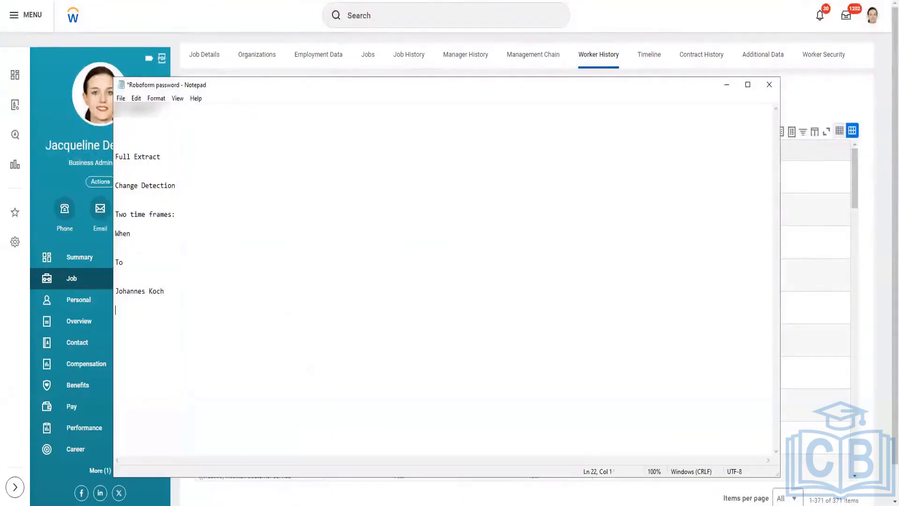
text(Time 1)
key(Return)
text(Time 2)
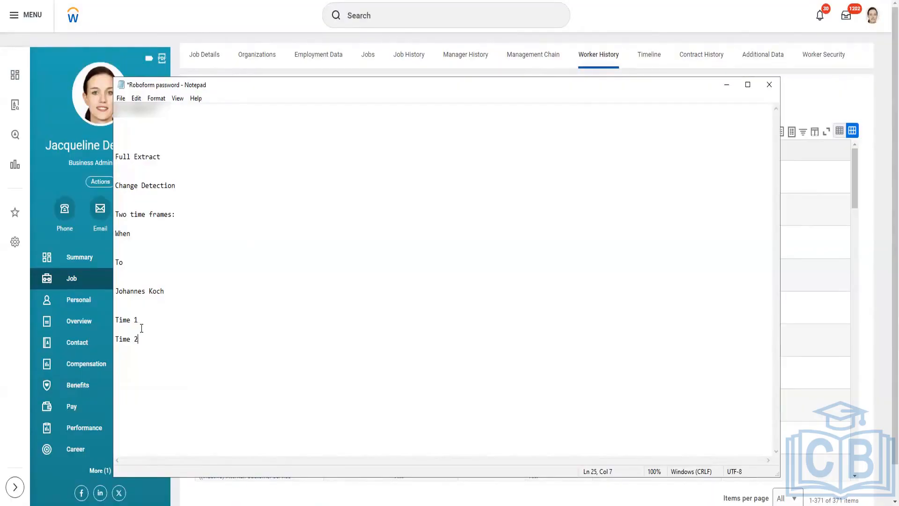
drag(139, 339, 91, 322)
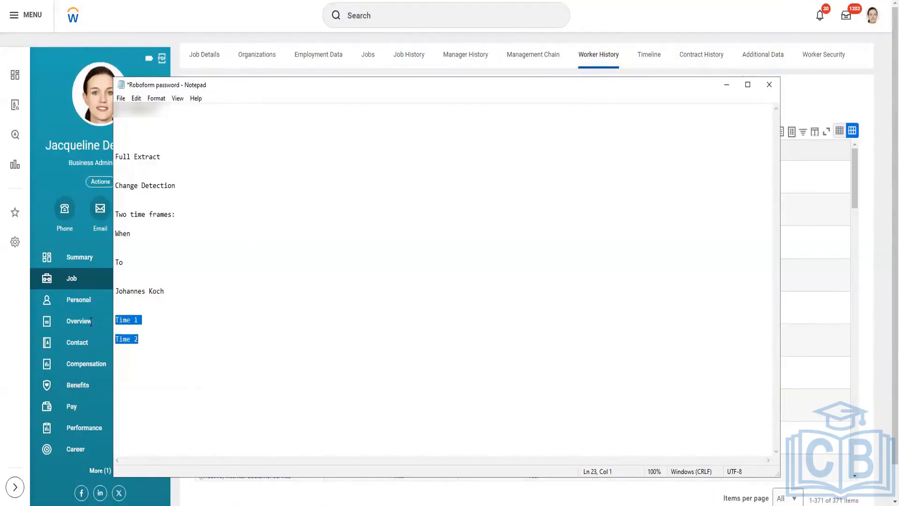
click(149, 336)
drag(149, 336, 115, 321)
key(alt+Tab)
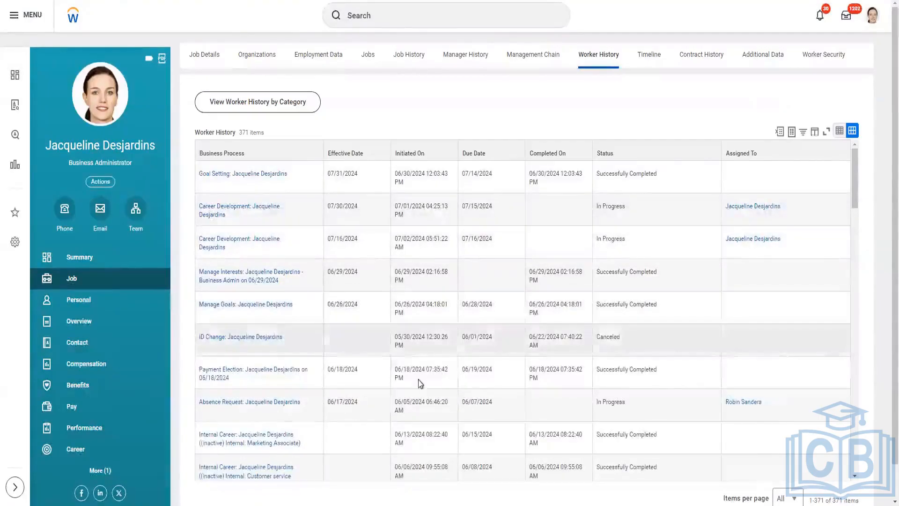
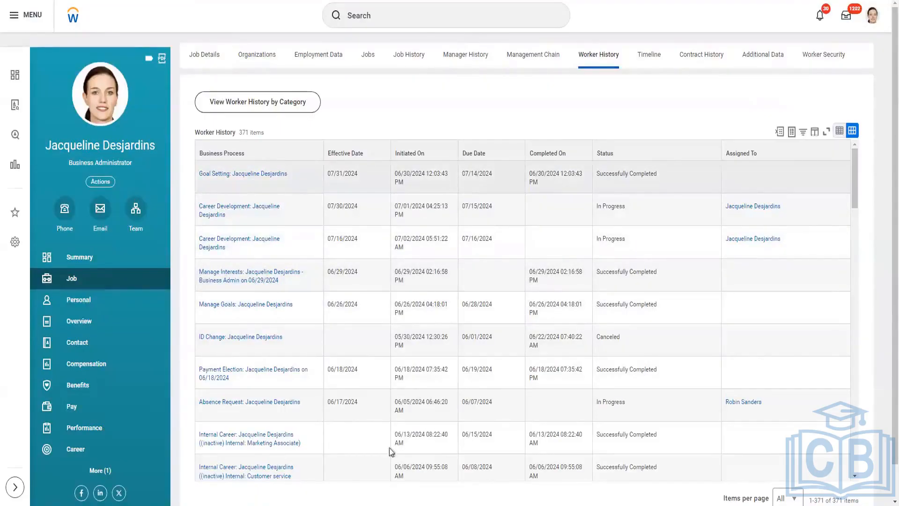
- Switch to the Notepad notes, highlight the "Time 1" and "Time 2" lines, and move the window to show the notes fully
key(alt+Tab)
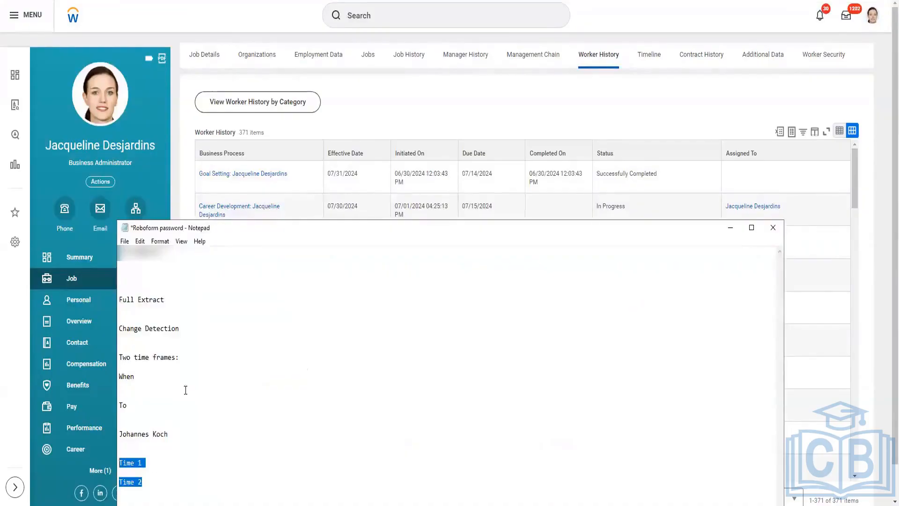
drag(271, 227, 275, 208)
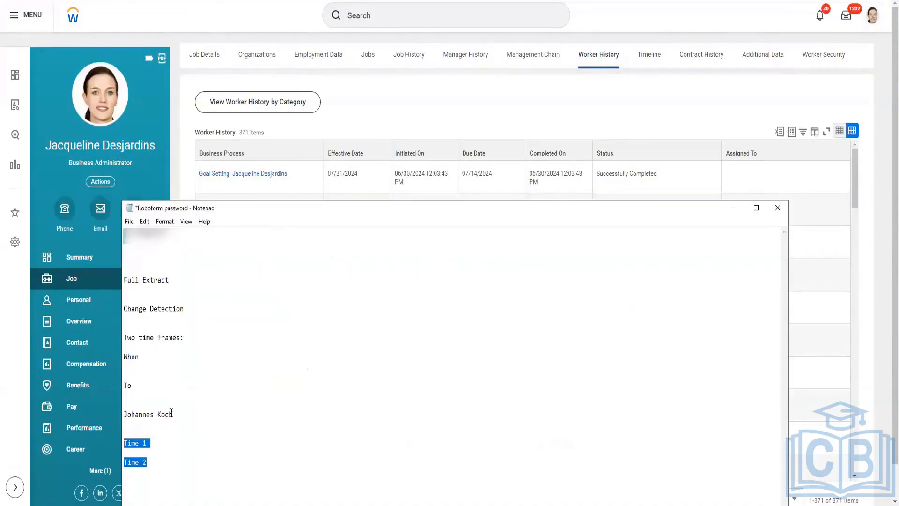
click(158, 441)
key(shift+Up)
click(159, 441)
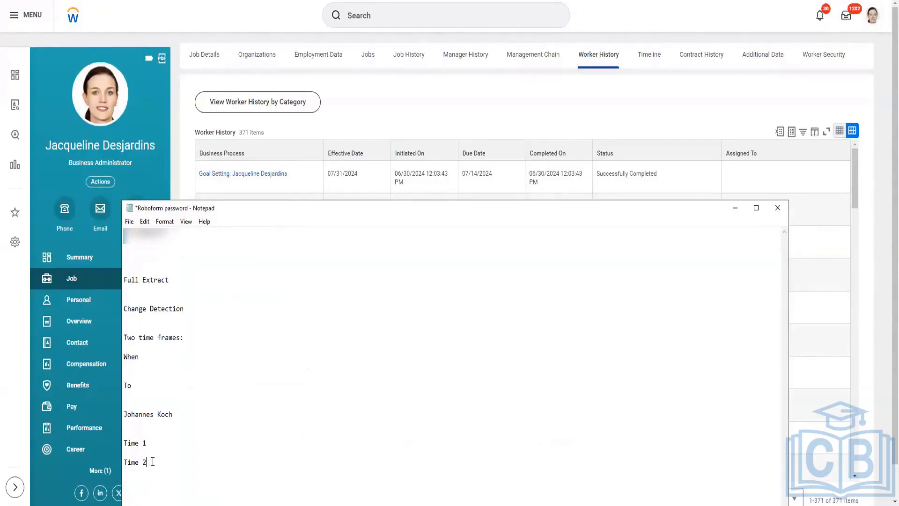
click(133, 453)
drag(149, 463, 118, 440)
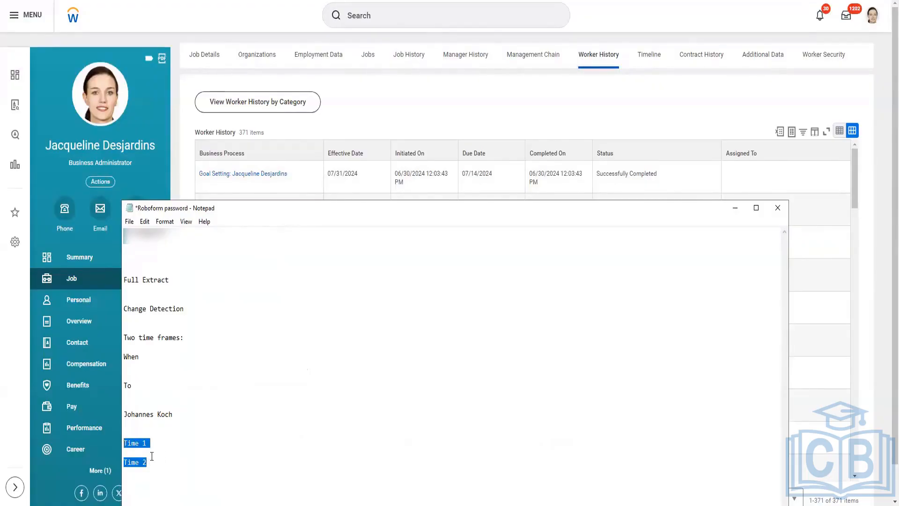
click(152, 459)
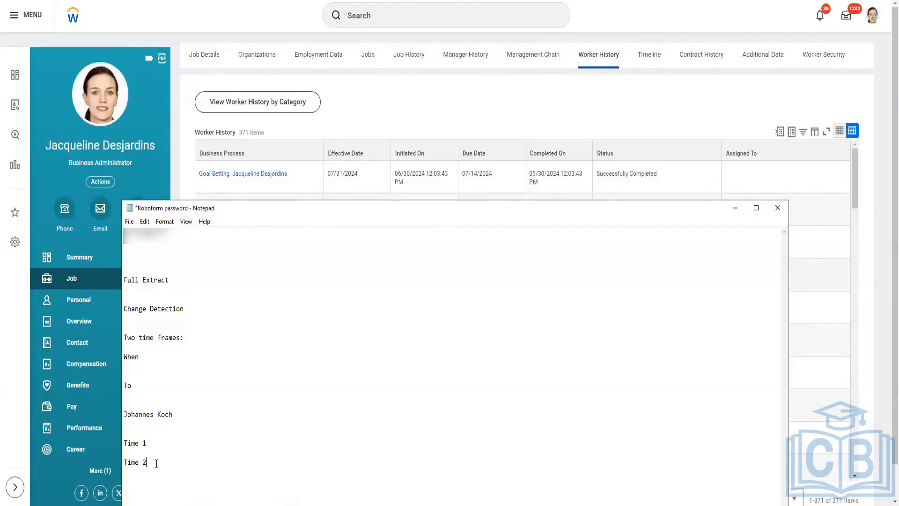
drag(355, 208, 455, 27)
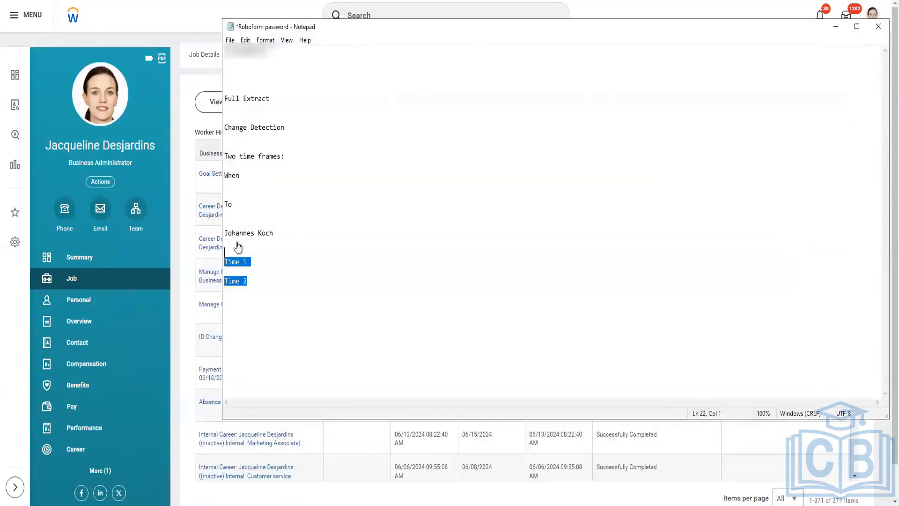
- Add the heading "Change Detection:" directly above the "Time 1" line and highlight it
click(250, 248)
text(Change Detectin)
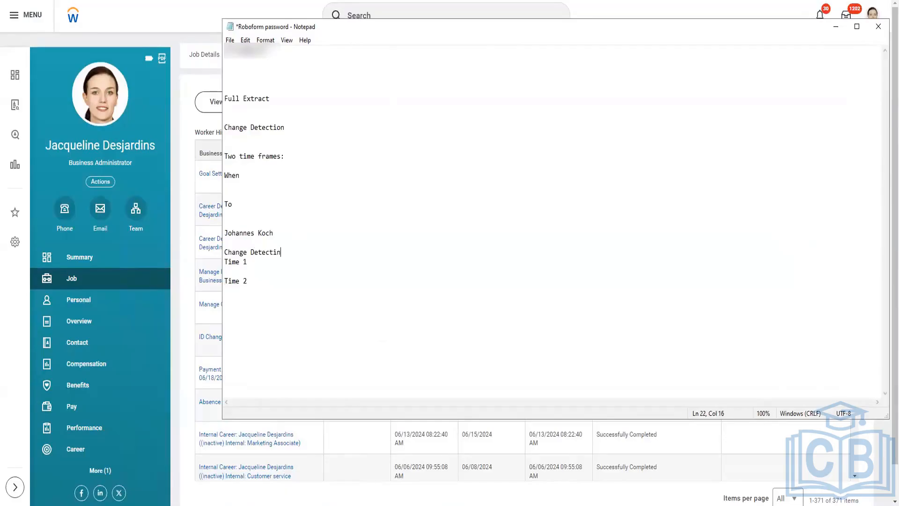
key(BackSpace)
text(on:)
drag(304, 252, 211, 245)
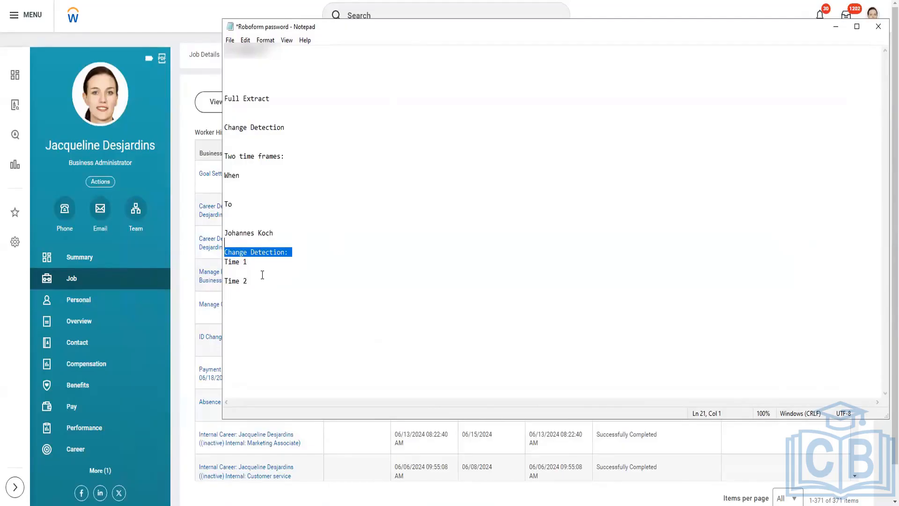
click(262, 275)
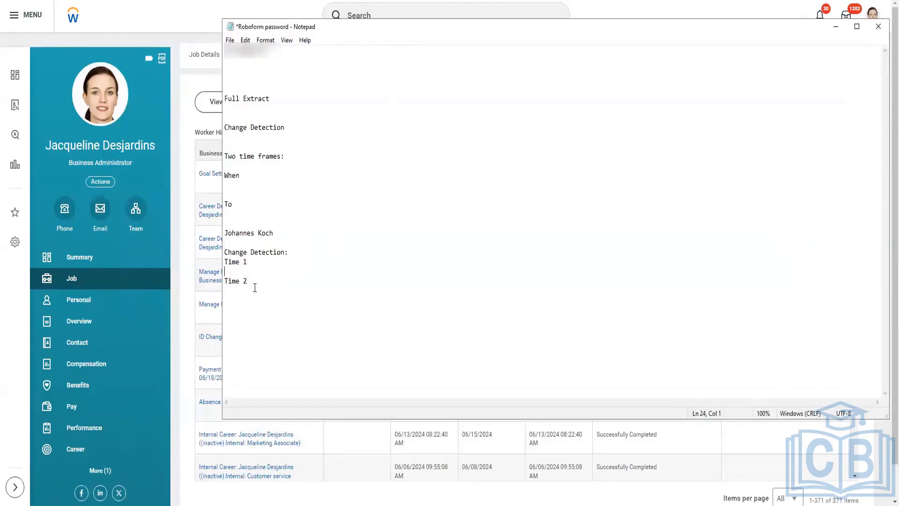
- Add the line "Specific transactions to be picked" below "Time 2" in the notes
click(260, 283)
key(Return)
text(Specific transactions to be picked)
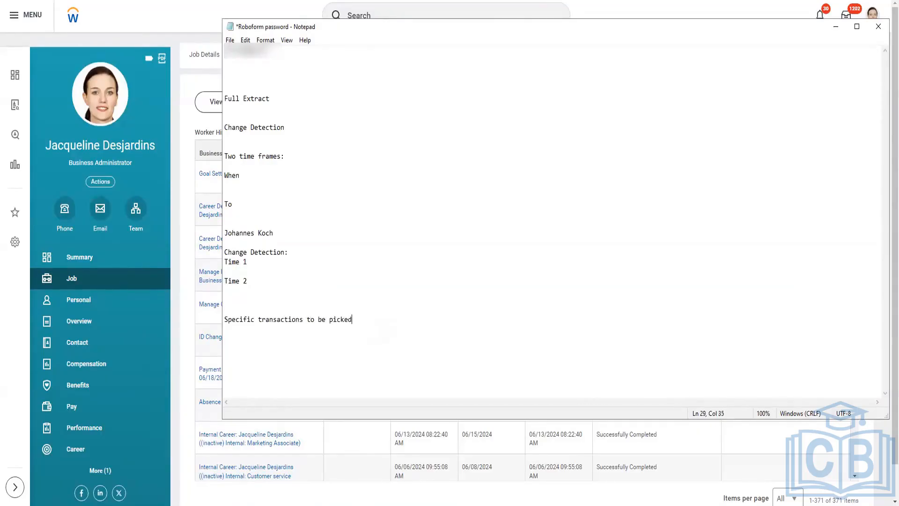
- List "Hire", "work contact change", "legal name change" and "absence request" on separate lines below the specific transactions line
key(Return)
key(Return)
text(Hire)
text( work contac)
text(t change)
key(Return)
text(leg)
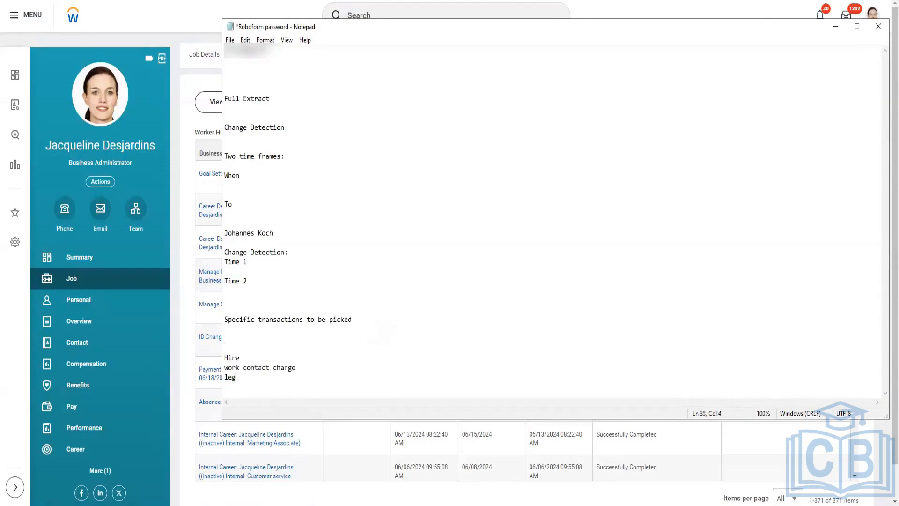
text(al name change aben)
key(BackSpace)
key(BackSpace)
key(BackSpace)
text(bsence request)
key(Return)
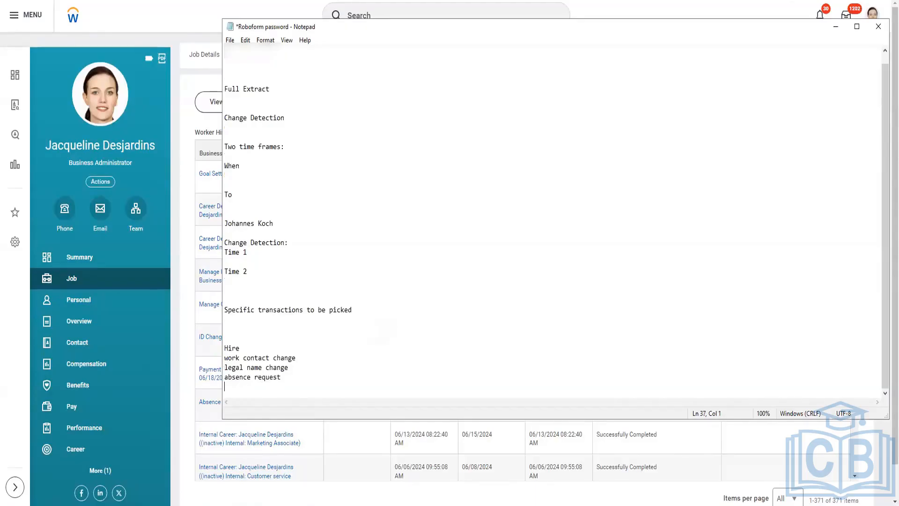
- Extend the transaction list with the lines "onboarding", "assign work schedule" and "assign paygroup"
text(onboarding)
key(Return)
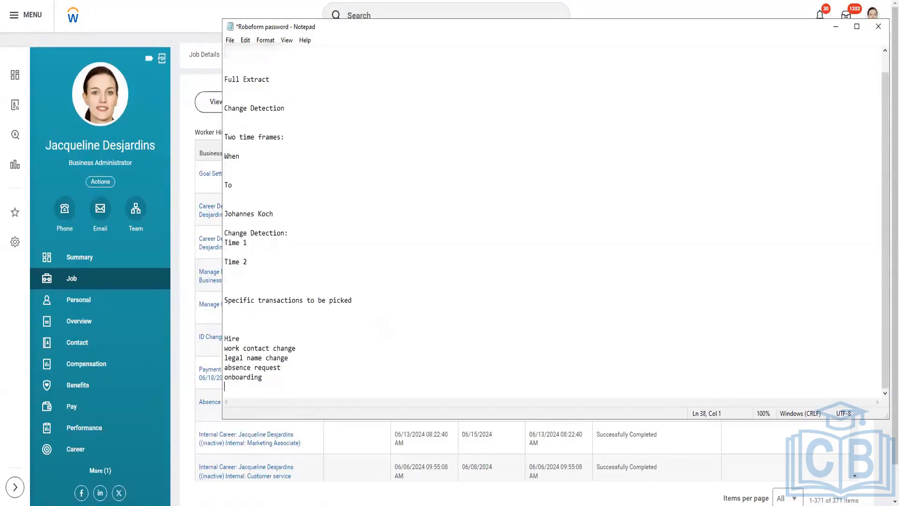
text(assign work schedule)
key(Return)
text(assign pau)
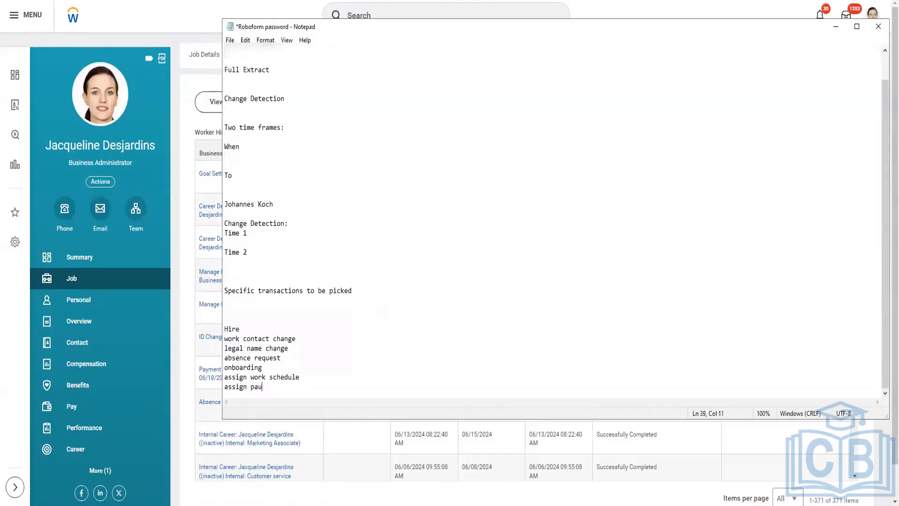
key(BackSpace)
text(ygroup)
- Highlight the whole transaction list, the Change Detection block, and the first three transactions from "Hire" to "legal name change"
drag(291, 388, 213, 327)
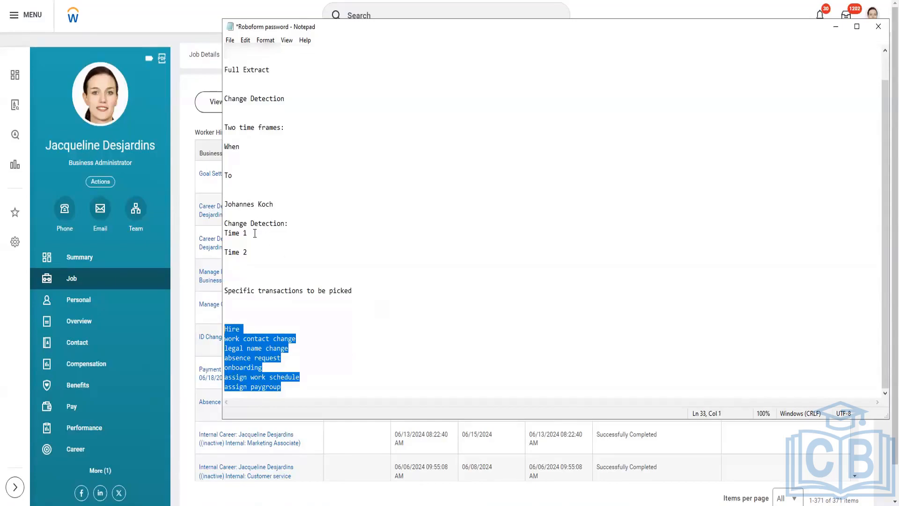
drag(247, 253, 212, 227)
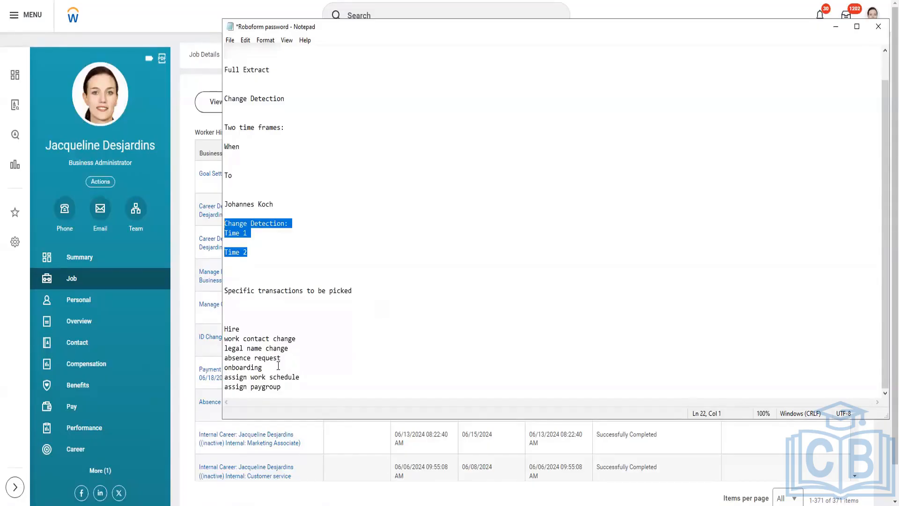
drag(282, 386, 218, 326)
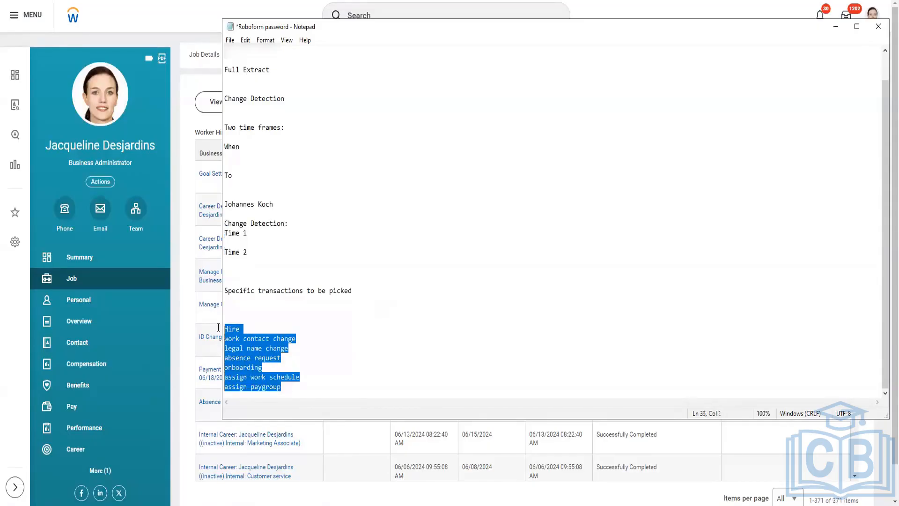
click(292, 348)
drag(292, 348, 216, 328)
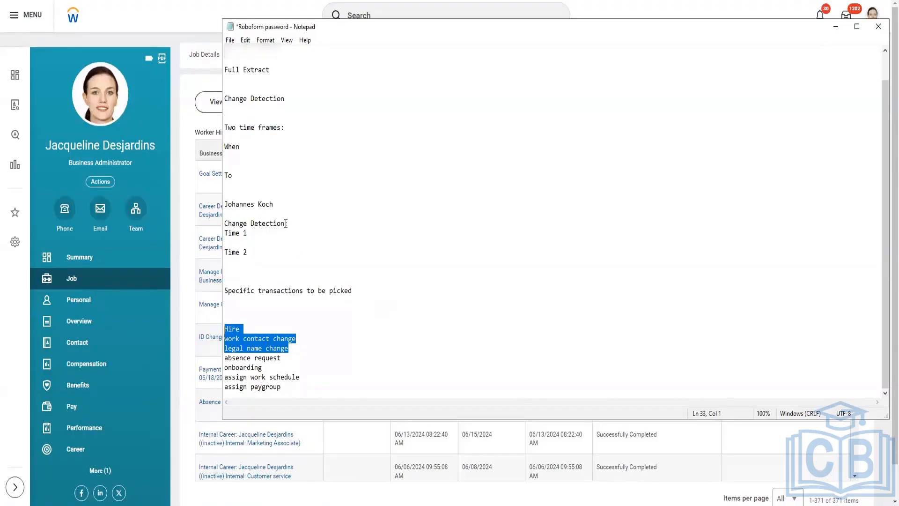
click(298, 348)
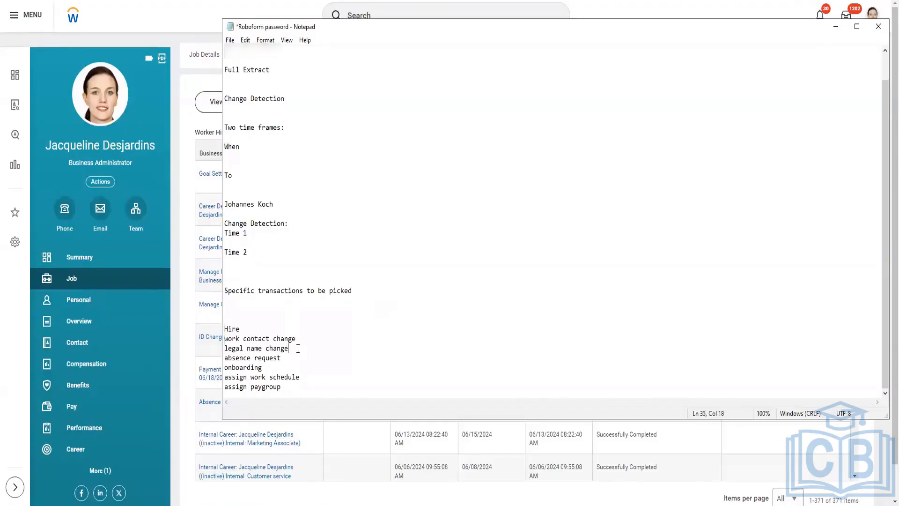
drag(298, 349, 224, 325)
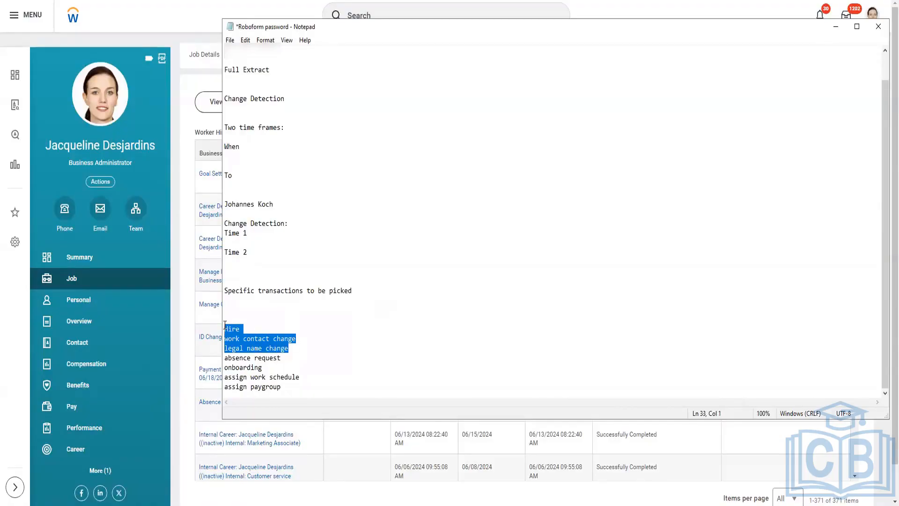
click(300, 347)
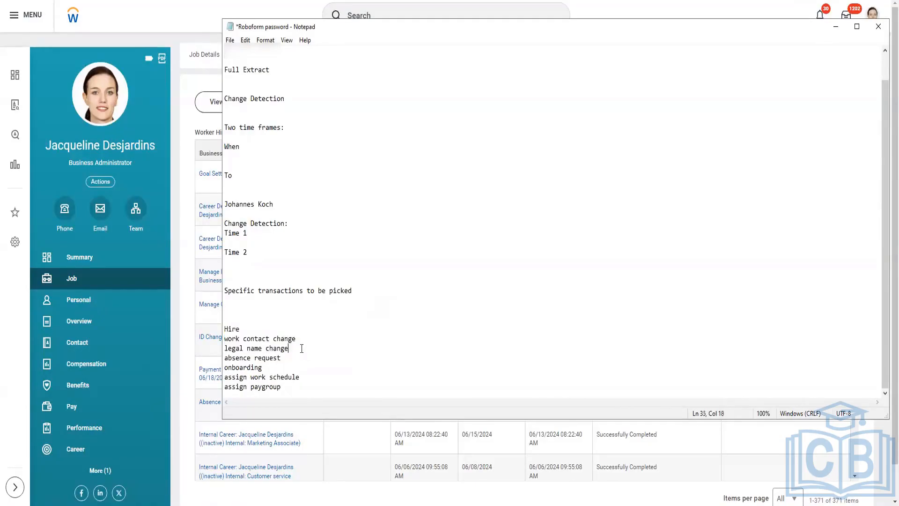
drag(296, 347, 223, 330)
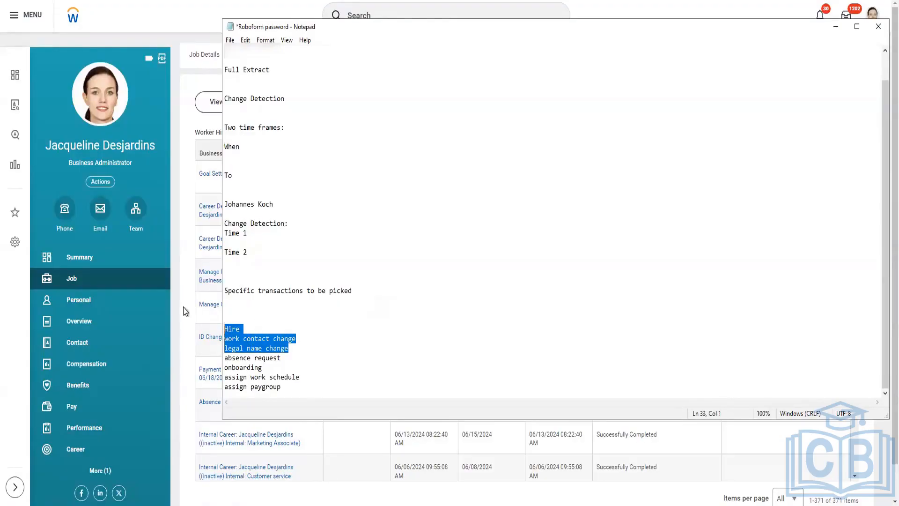
click(290, 223)
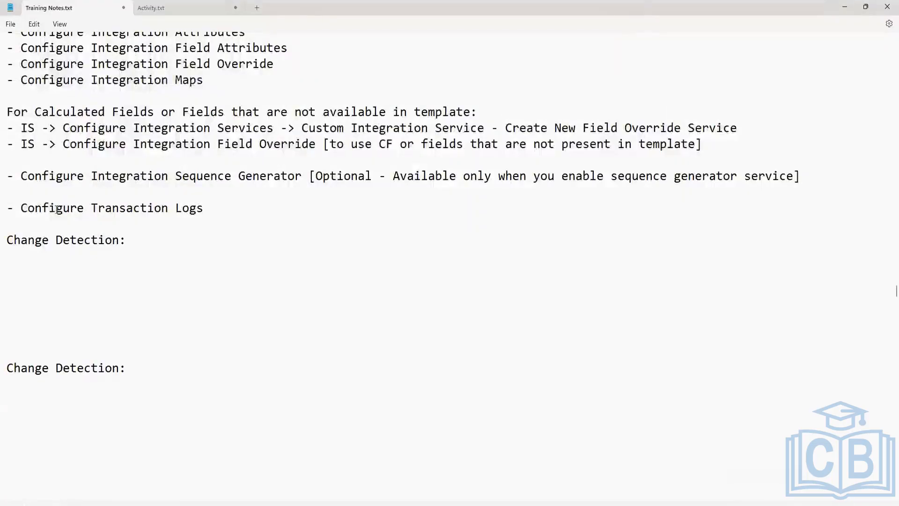
- Highlight "Configure Transaction Logs" in the training notes, switch to Workday, and open Configure Integration Services for the worker outbound integration system
drag(34, 208, 241, 212)
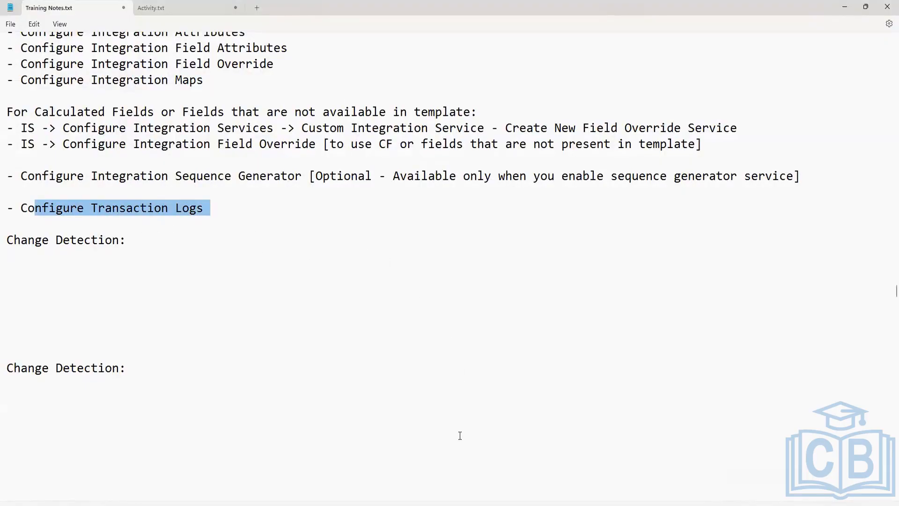
key(alt+Tab)
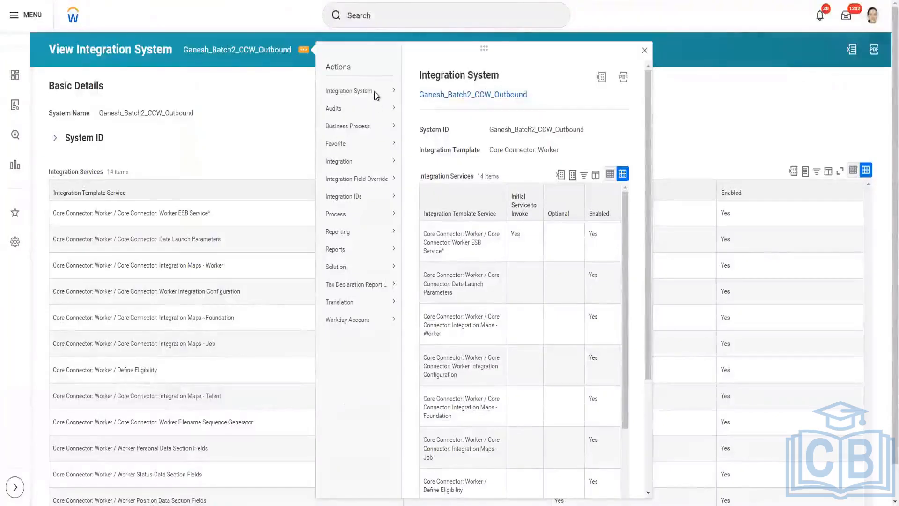
mouse_move(374, 91)
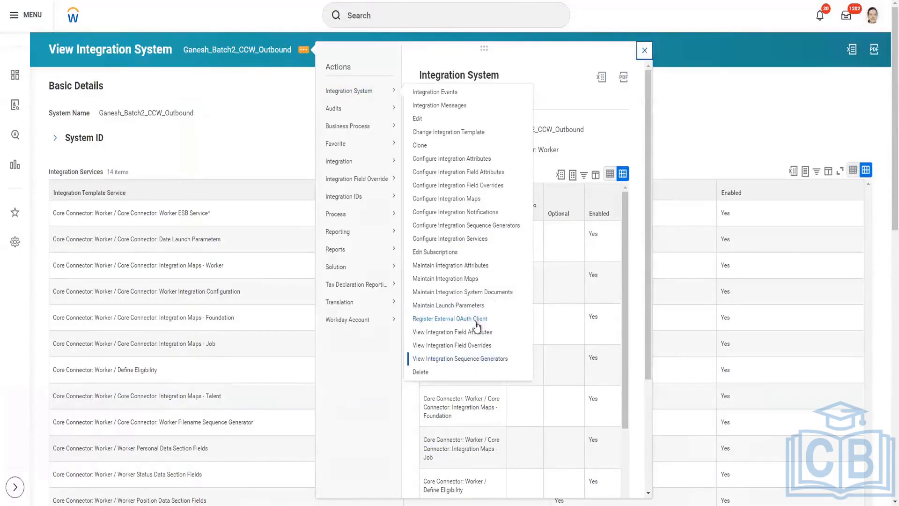
click(475, 239)
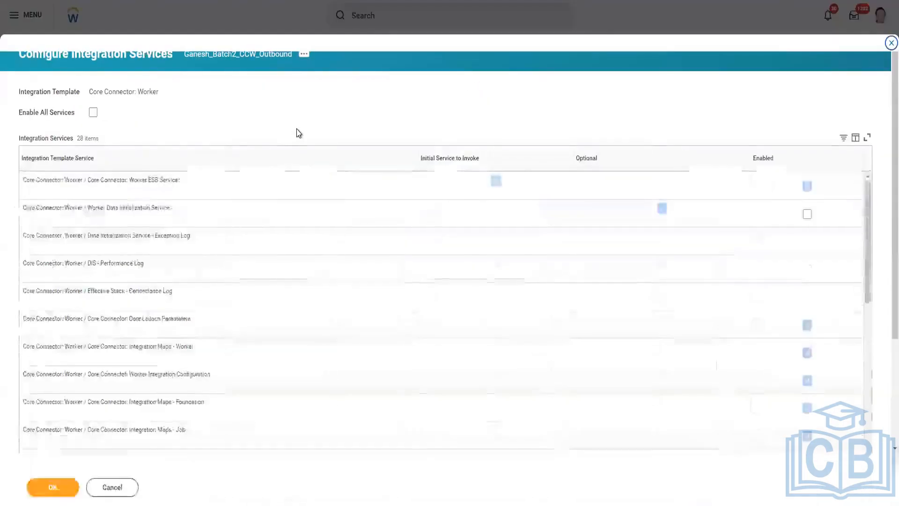
- Enable the Core Connector: Worker Transaction Log Service for the integration system and save the services configuration
scroll(570, 311, down, 3)
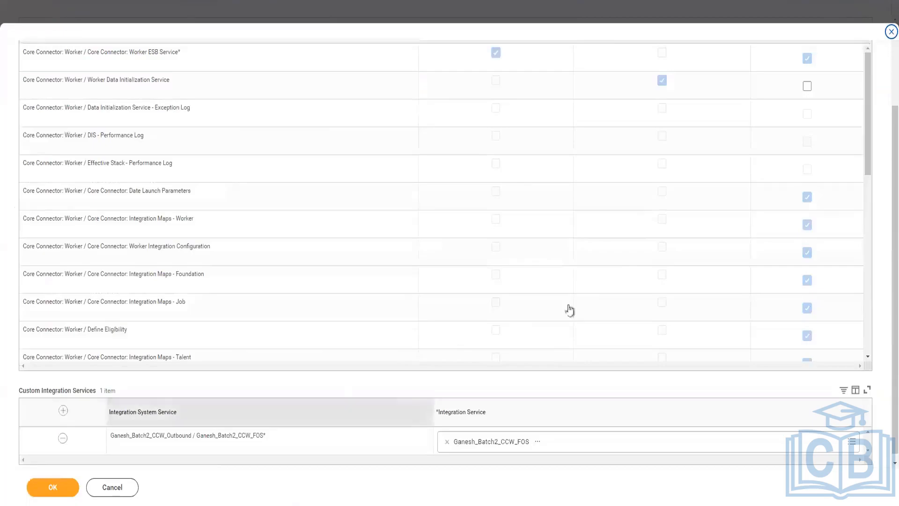
scroll(513, 193, down, 3)
scroll(512, 197, down, 1)
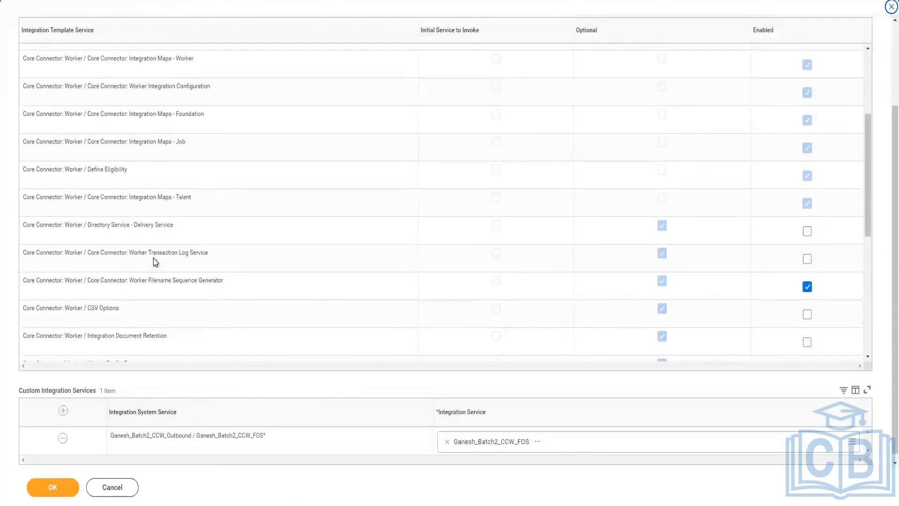
drag(104, 253, 614, 249)
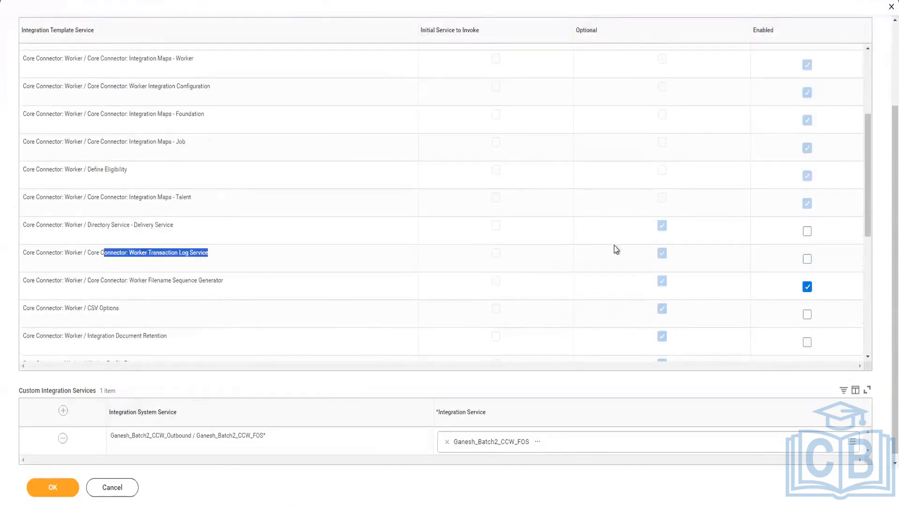
click(807, 258)
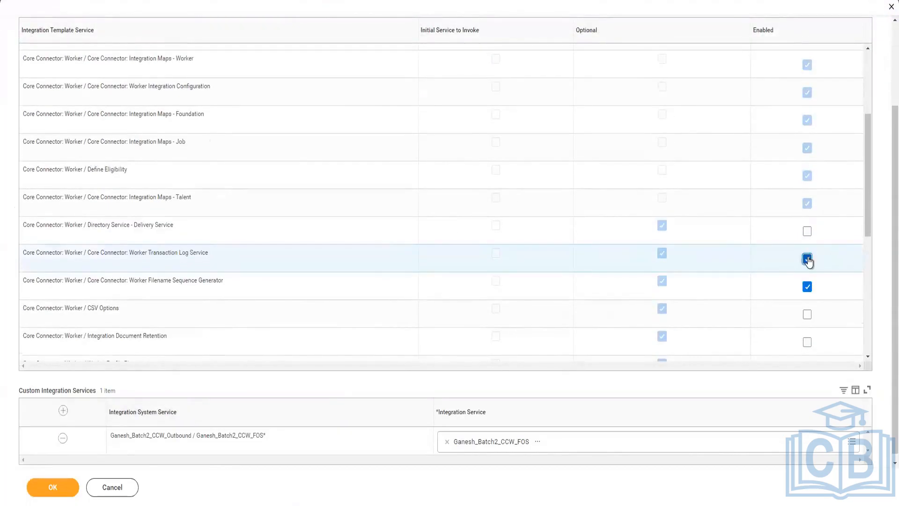
click(60, 482)
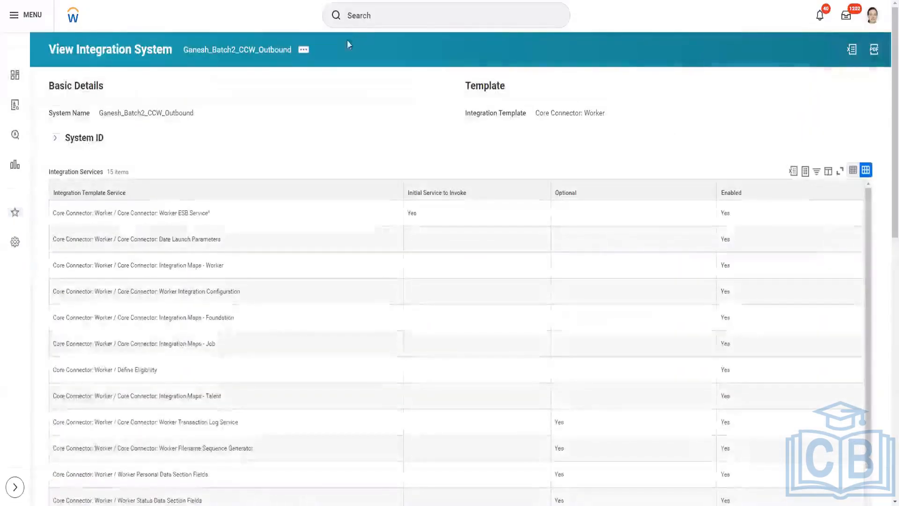
- Open Configure Integration Transaction Log for the worker outbound integration system
click(303, 49)
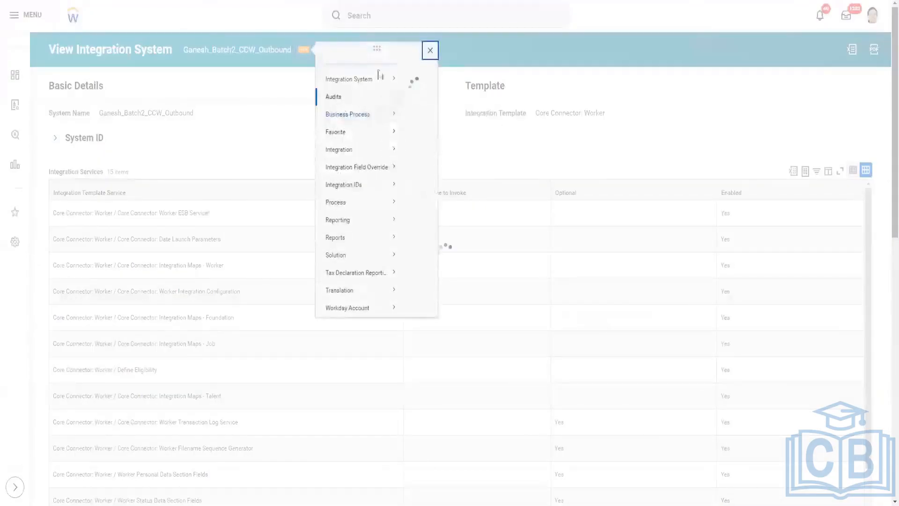
mouse_move(377, 98)
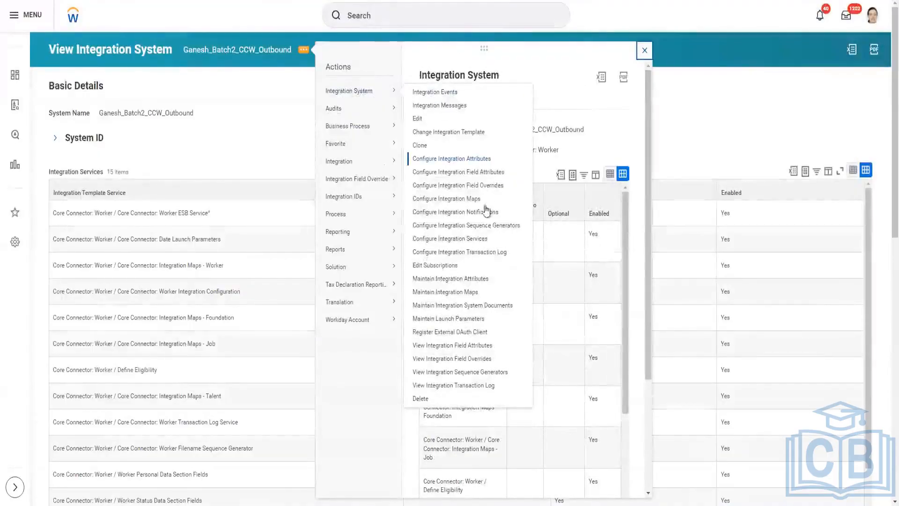
click(482, 253)
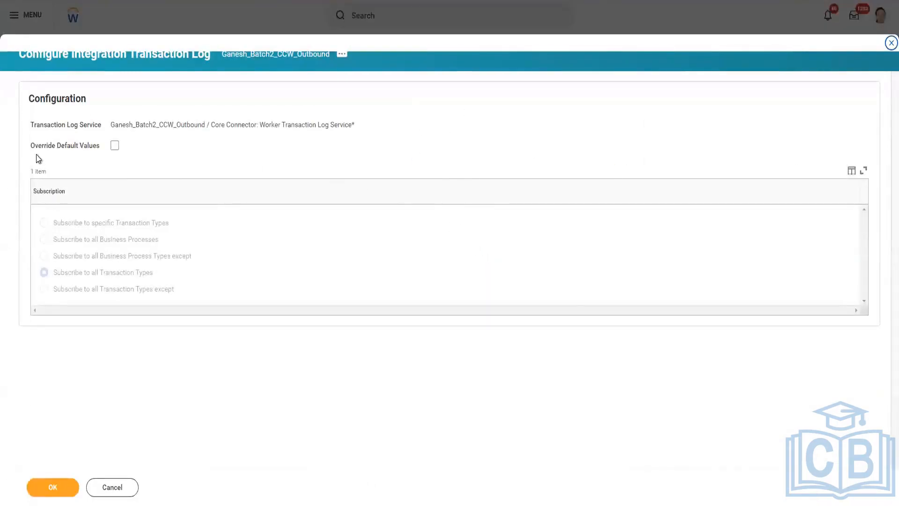
- Enable overriding the default values for the Core Connector: Worker Transaction Log Service
drag(31, 145, 89, 149)
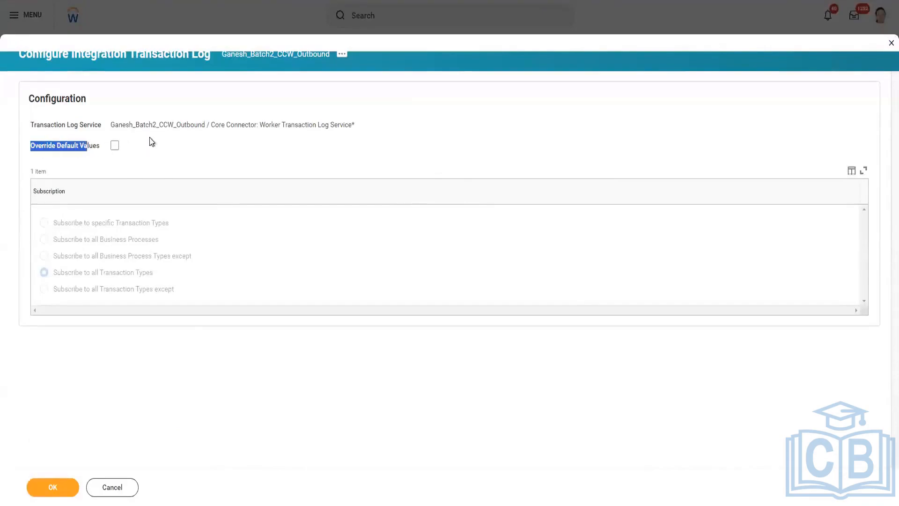
click(172, 138)
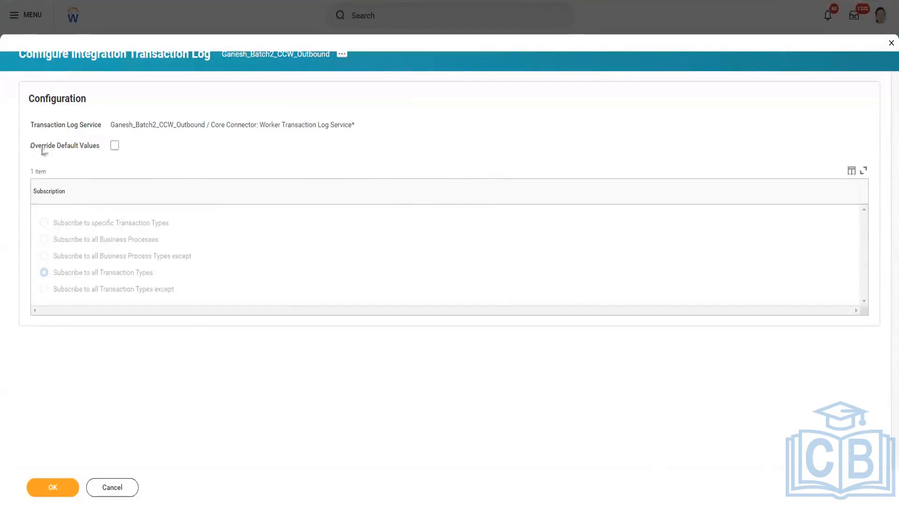
click(115, 146)
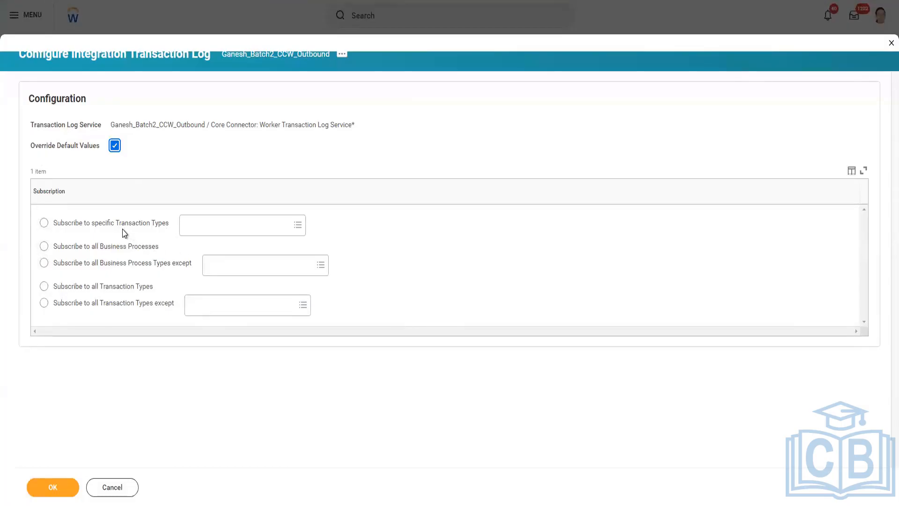
- Search the specific transaction types for "work chan" and look through the matching event types
click(193, 230)
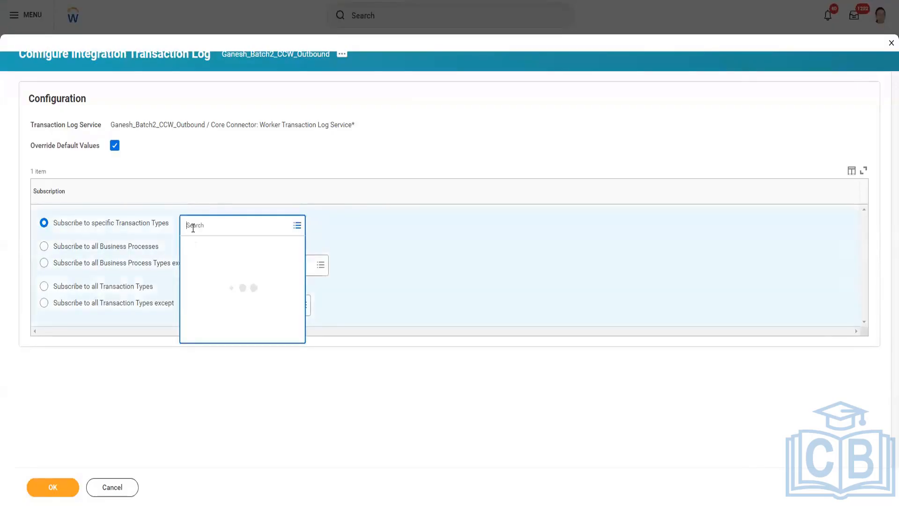
text(work chan)
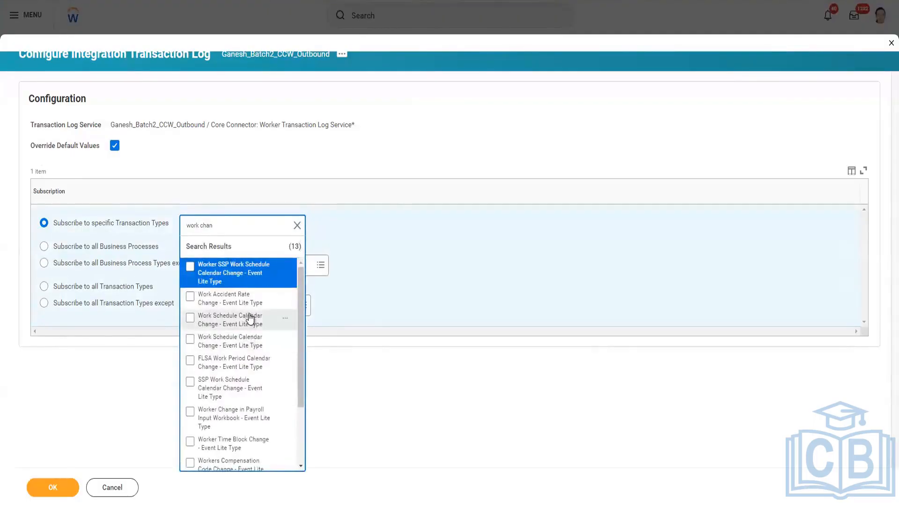
scroll(258, 351, down, 3)
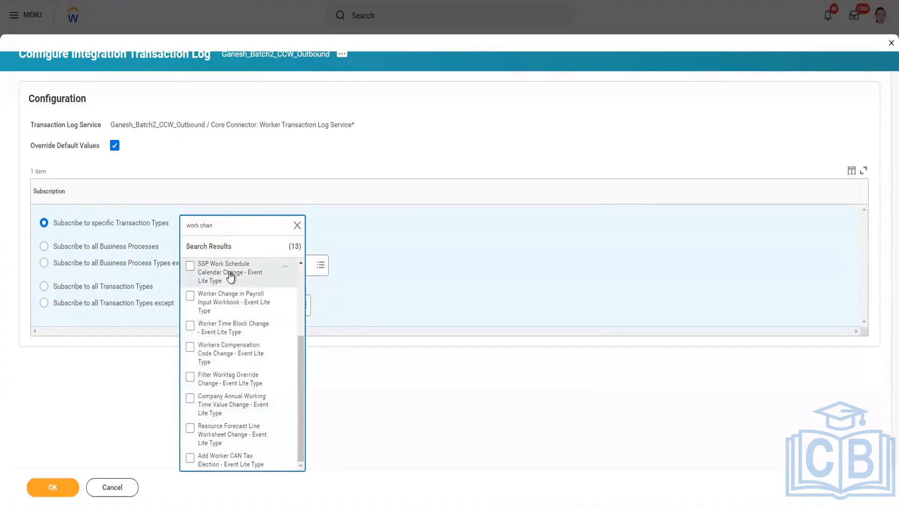
- Try the subscription to all Business Processes, and replace it with the specific transaction type "Hire Data Checkpoint for Third Party System - Event Lite Type"
click(142, 249)
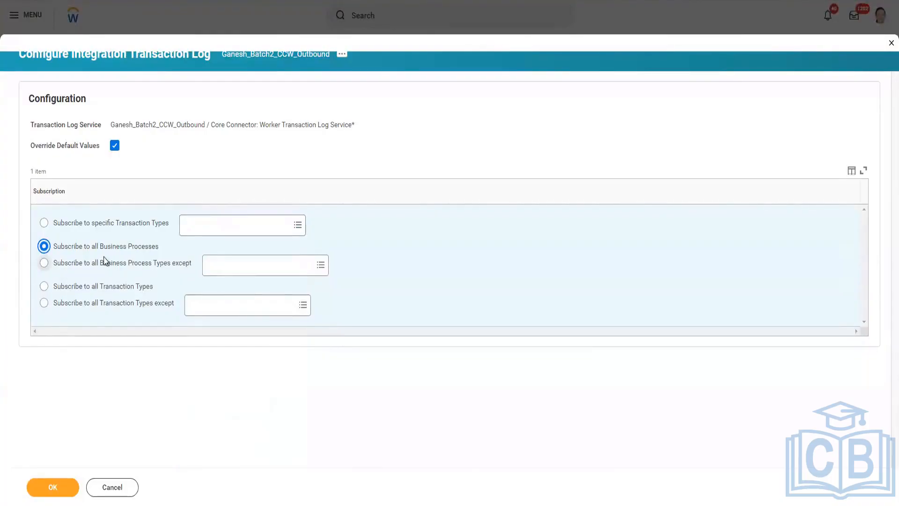
drag(61, 247, 157, 255)
click(204, 224)
text(hire)
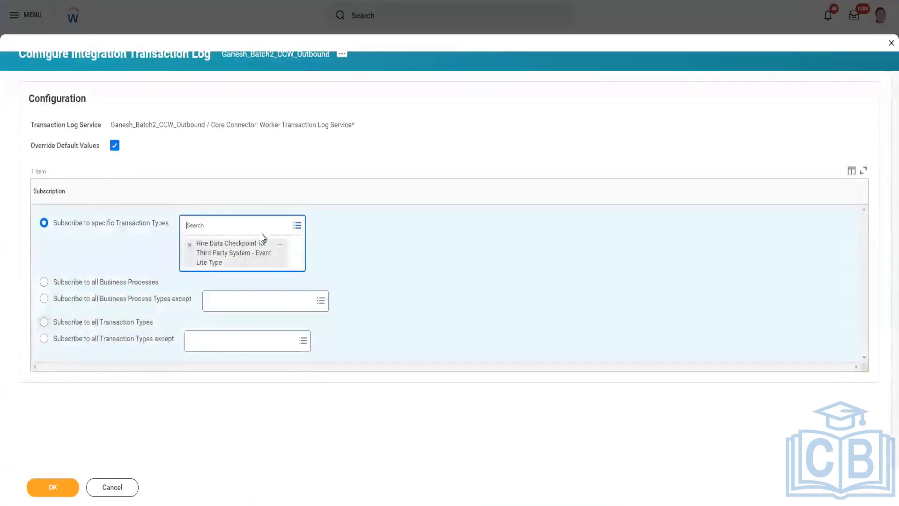
- Search the specific transaction types for "work sched", and switch the subscription to all Business Process Types except
click(255, 230)
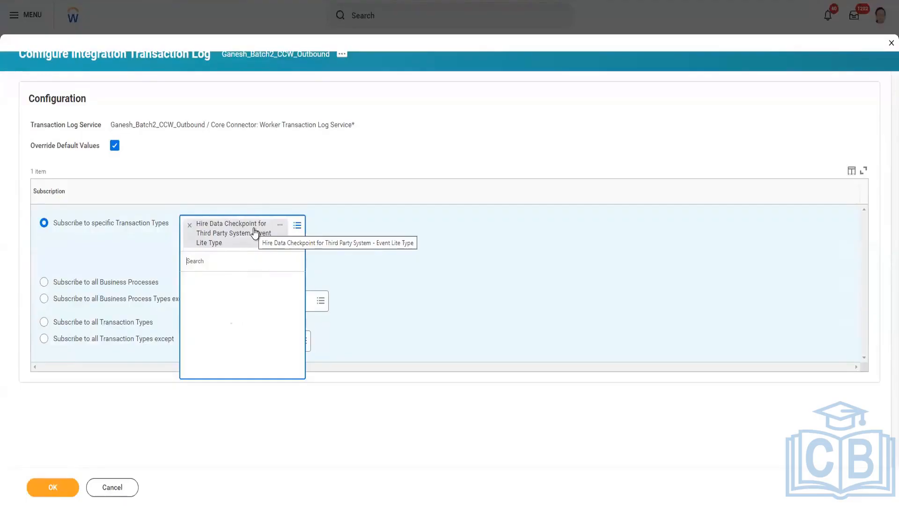
text(work)
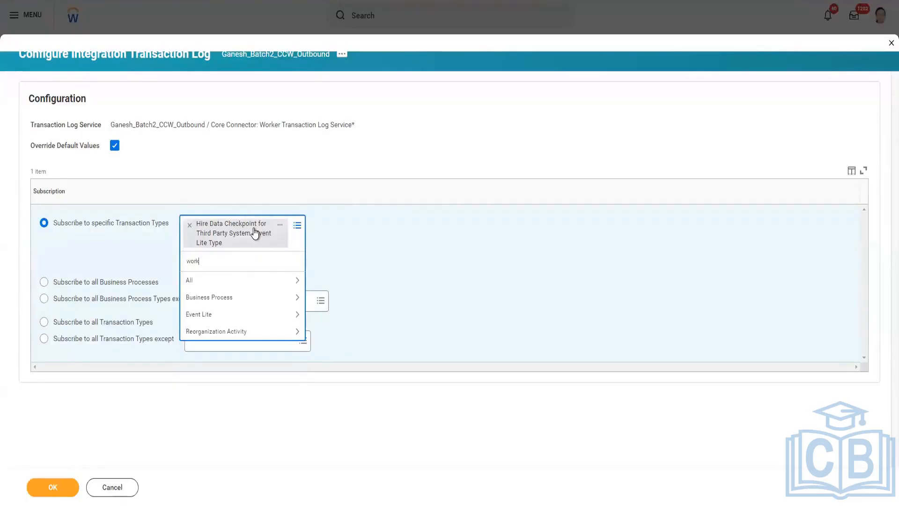
text( sched)
key(Return)
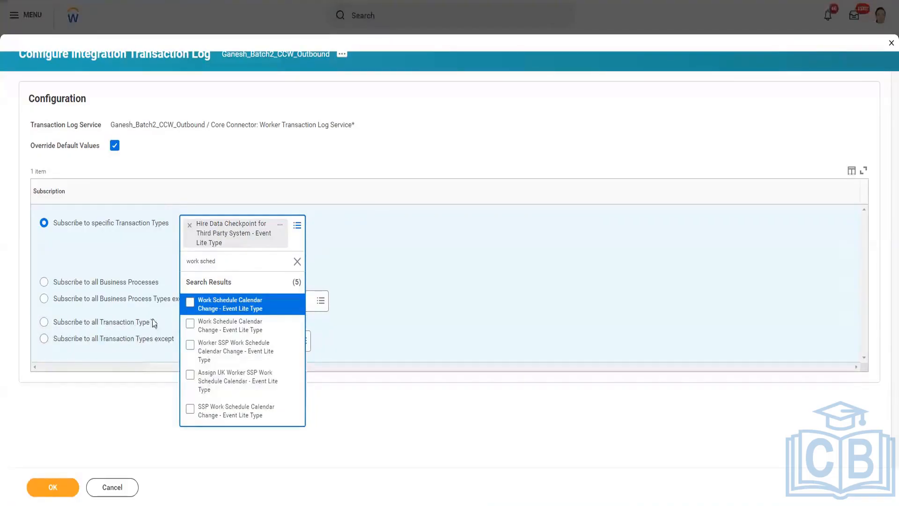
click(159, 299)
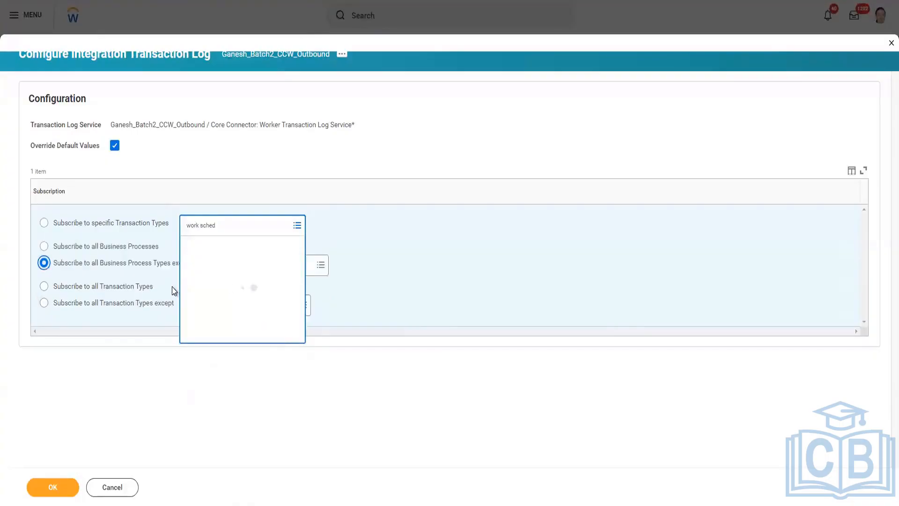